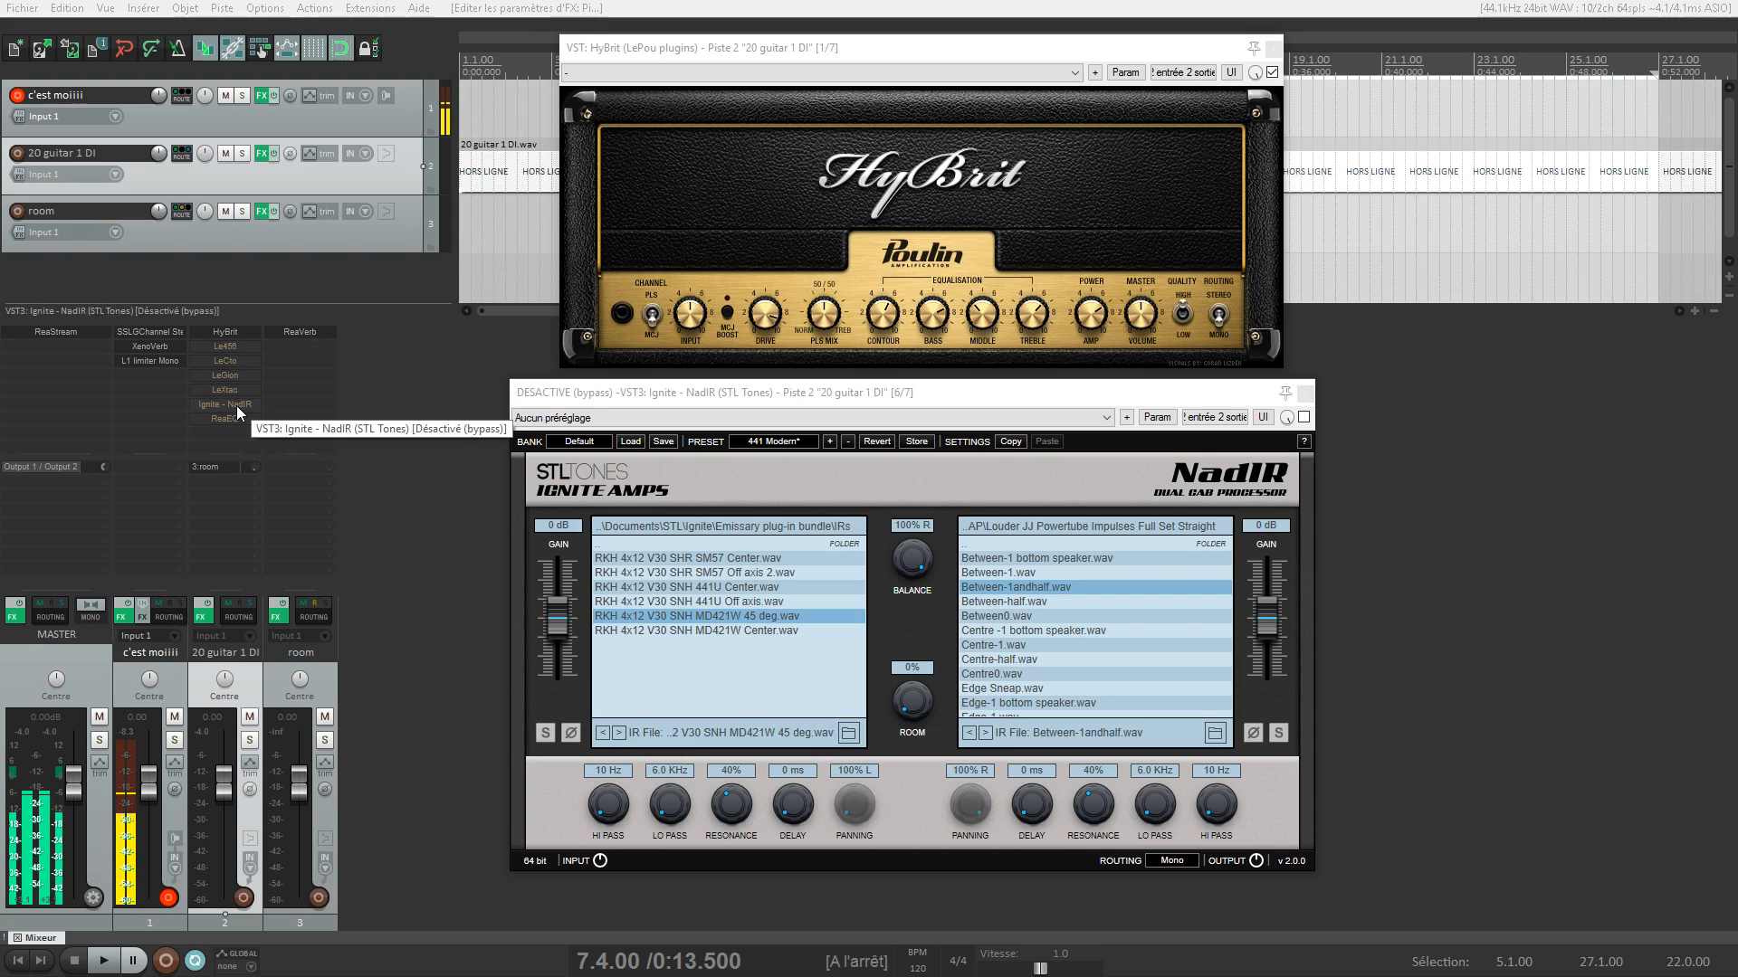
# Switch the NadIR cabinet plug-in on for the 20 guitar 1 DI track and return it to bypass
pyautogui.click(1303, 417)
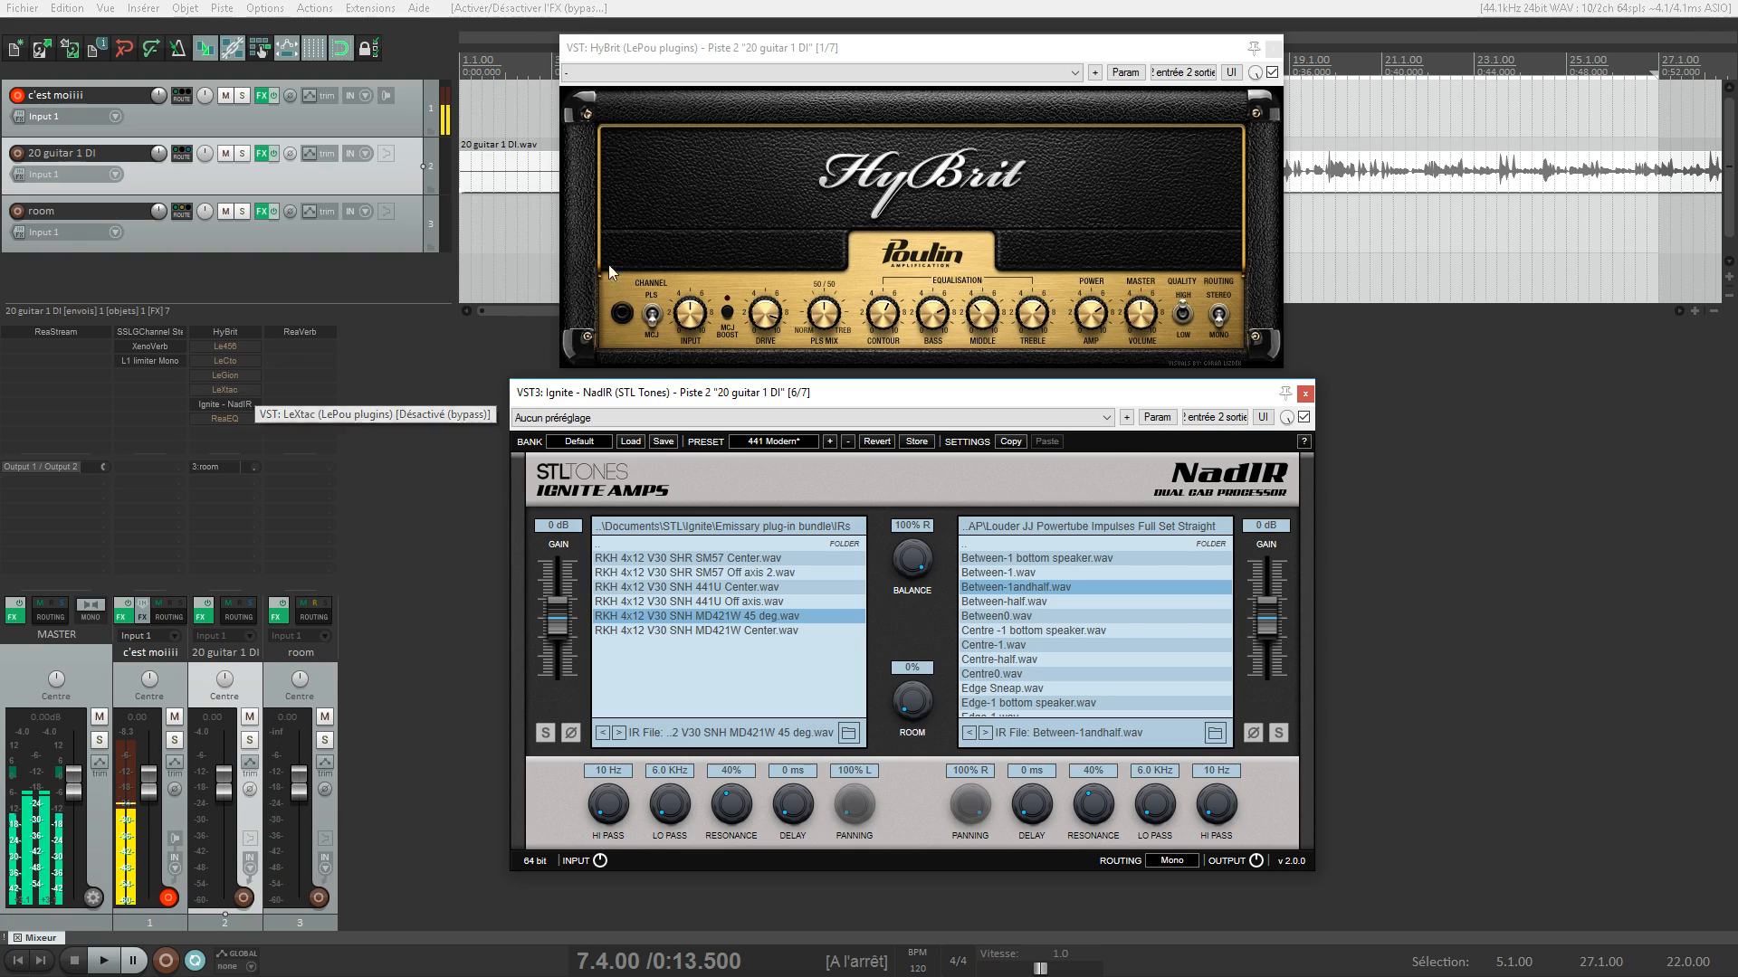
pyautogui.click(902, 56)
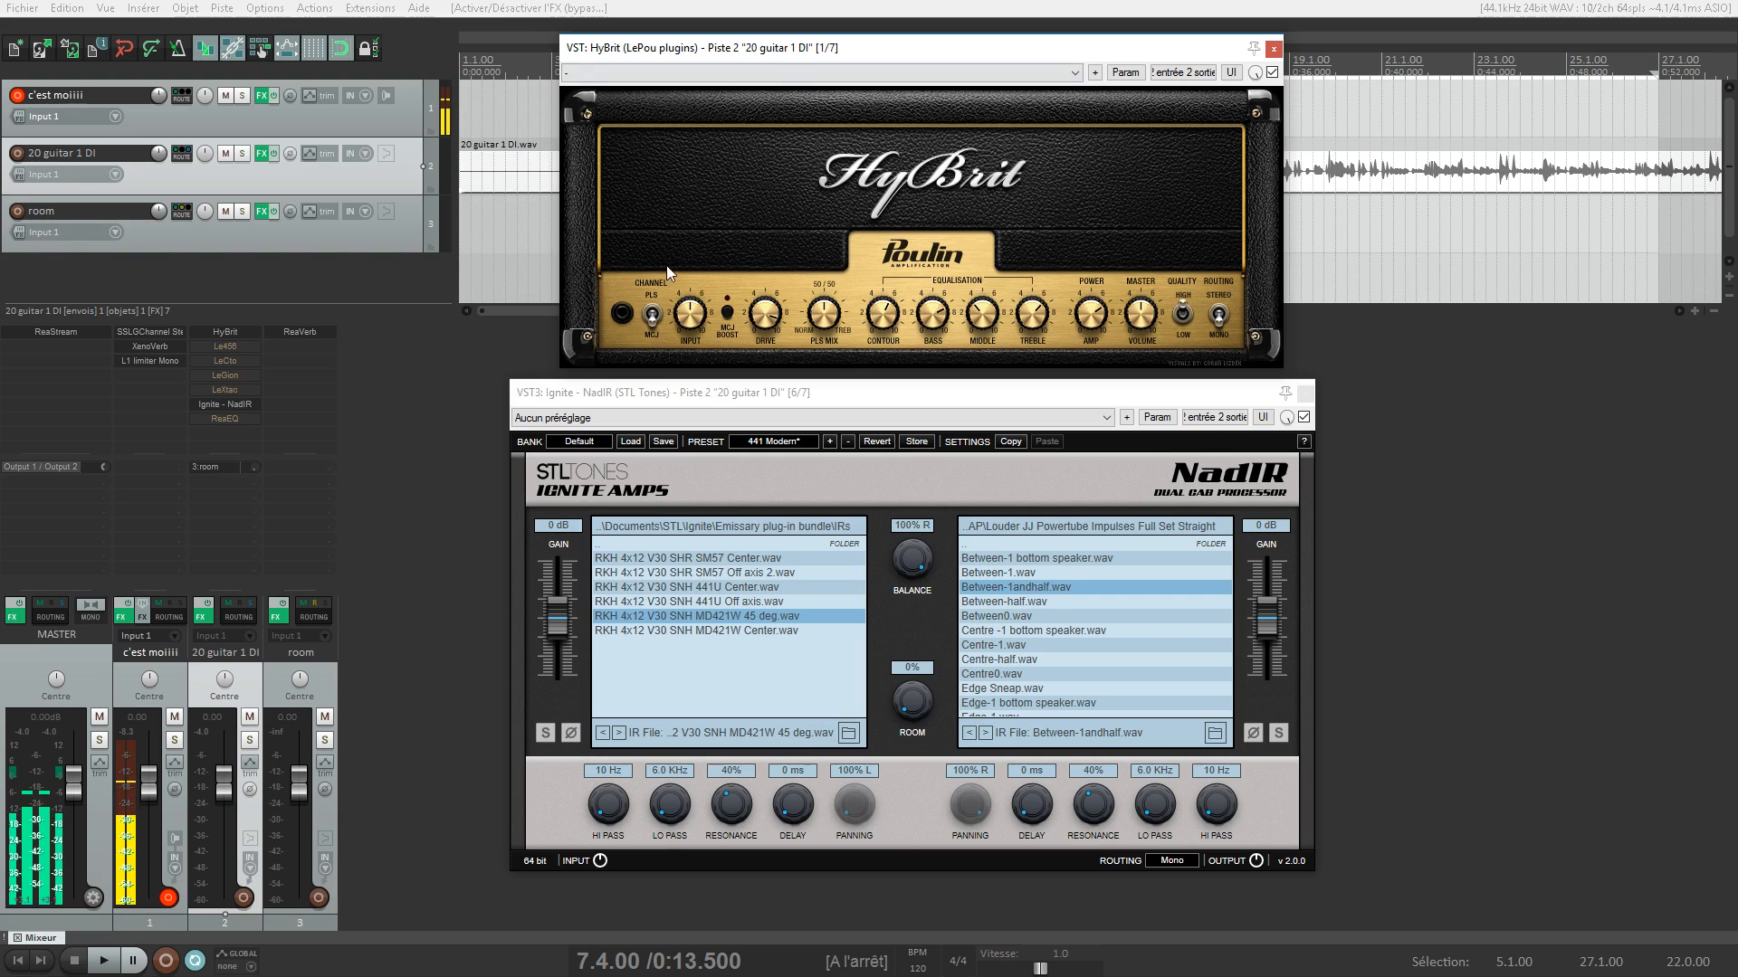
pyautogui.click(649, 308)
pyautogui.click(1304, 417)
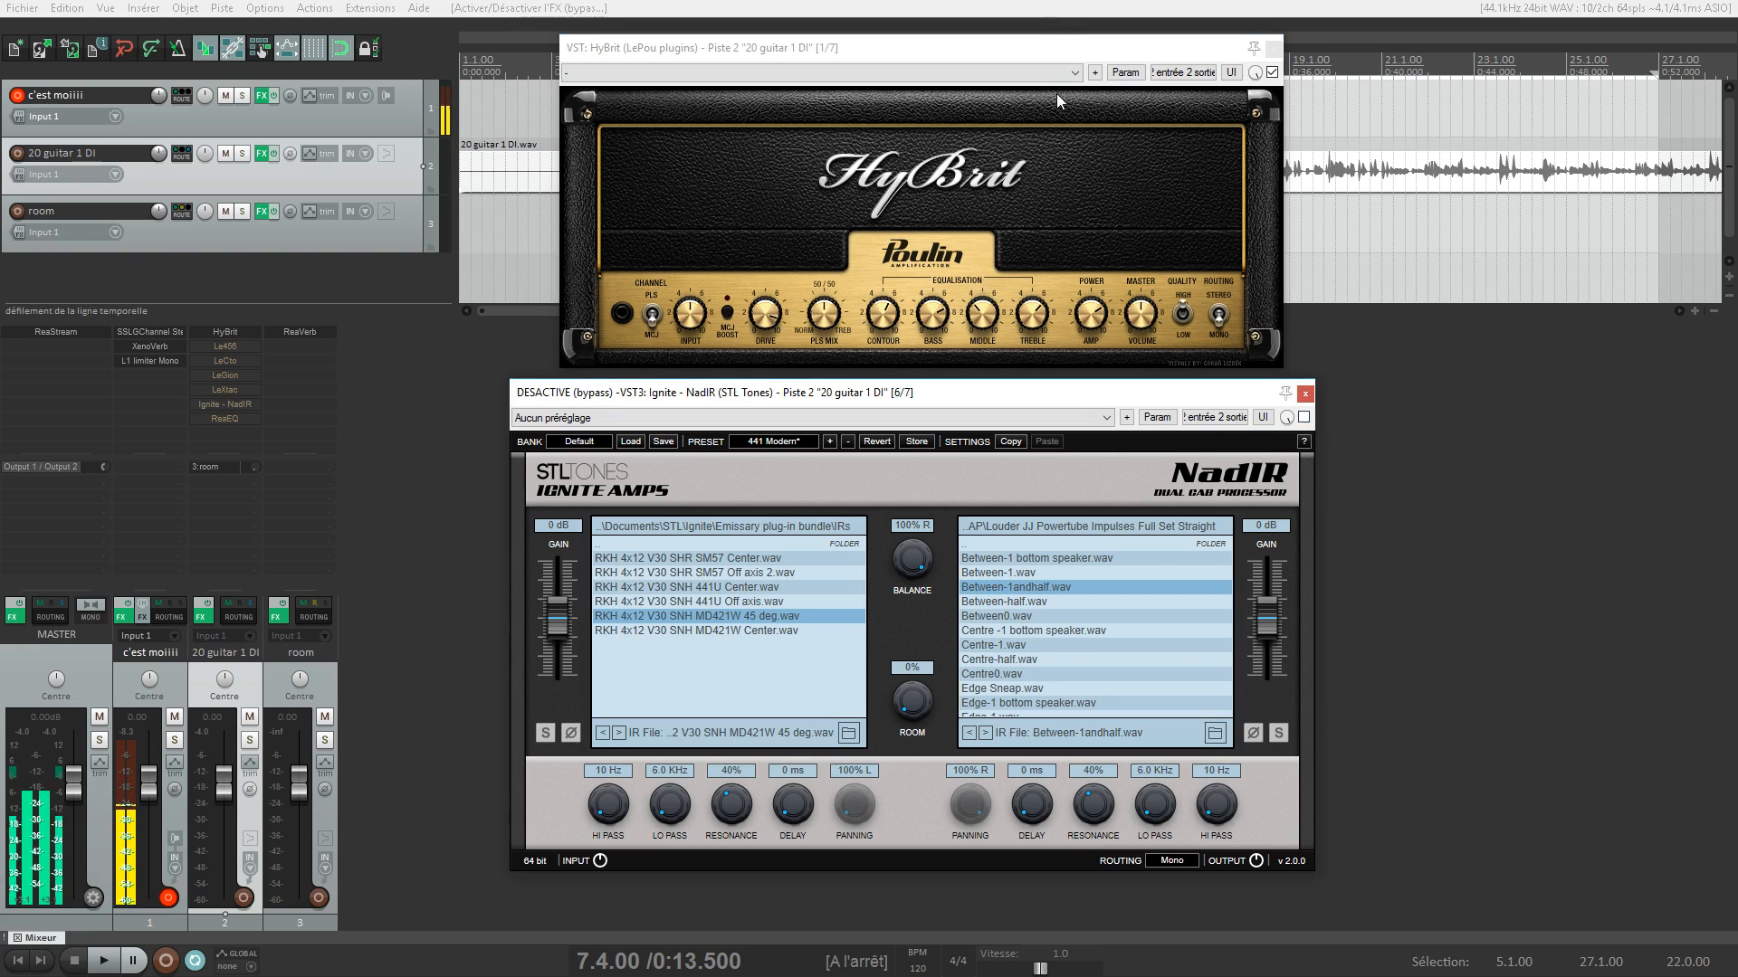
# Bypass the HyBrit amp plug-in on the 20 guitar 1 DI track and play the dry signal from 5.3.00
pyautogui.click(1097, 56)
pyautogui.moveTo(1097, 56); pyautogui.dragTo(1106, 282)
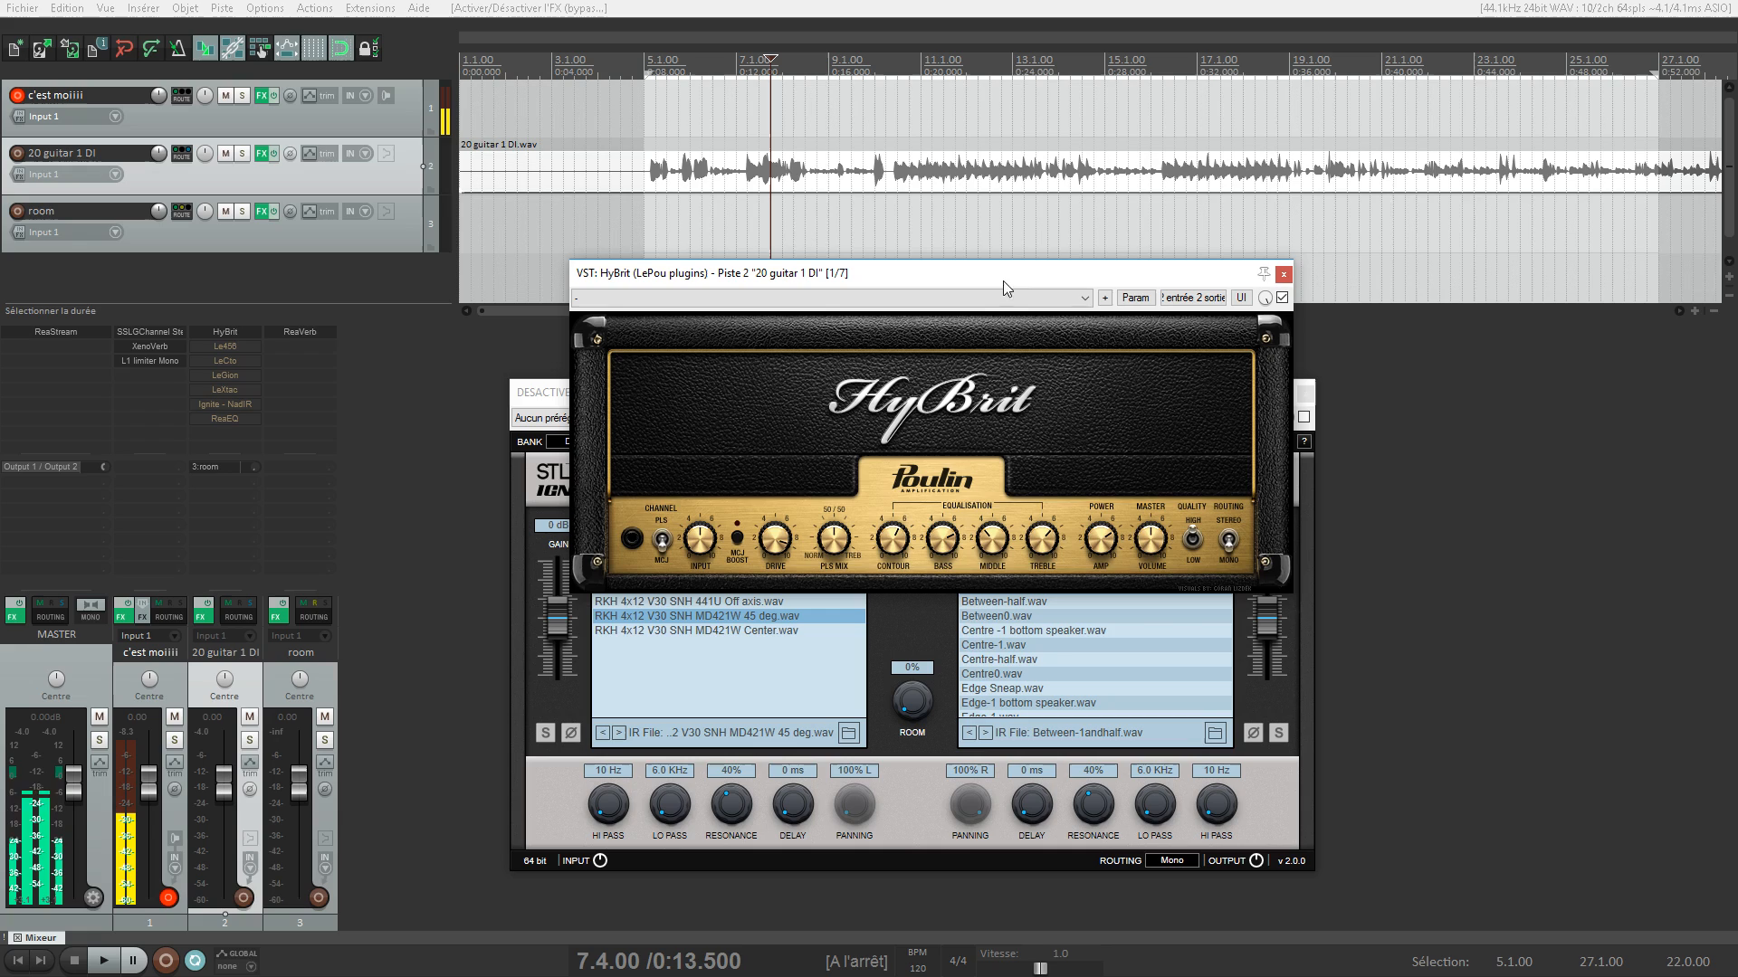
pyautogui.keyDown('shift'); pyautogui.click(241, 331); pyautogui.keyUp('shift')
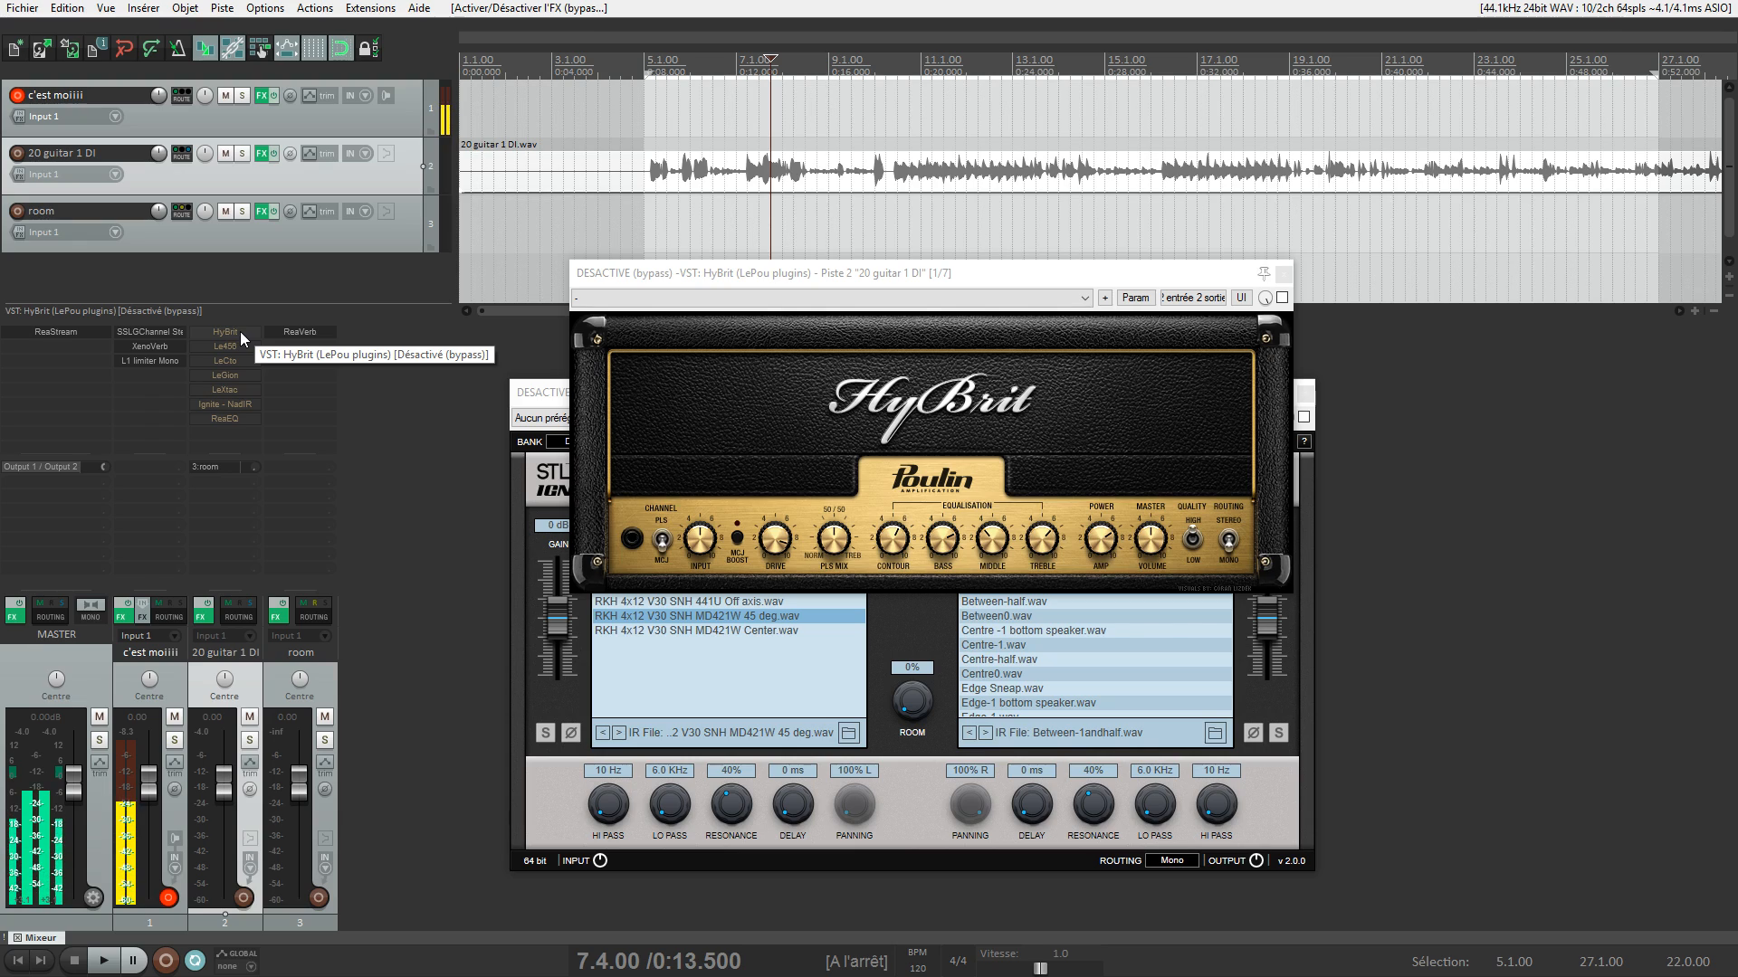
pyautogui.click(1282, 298)
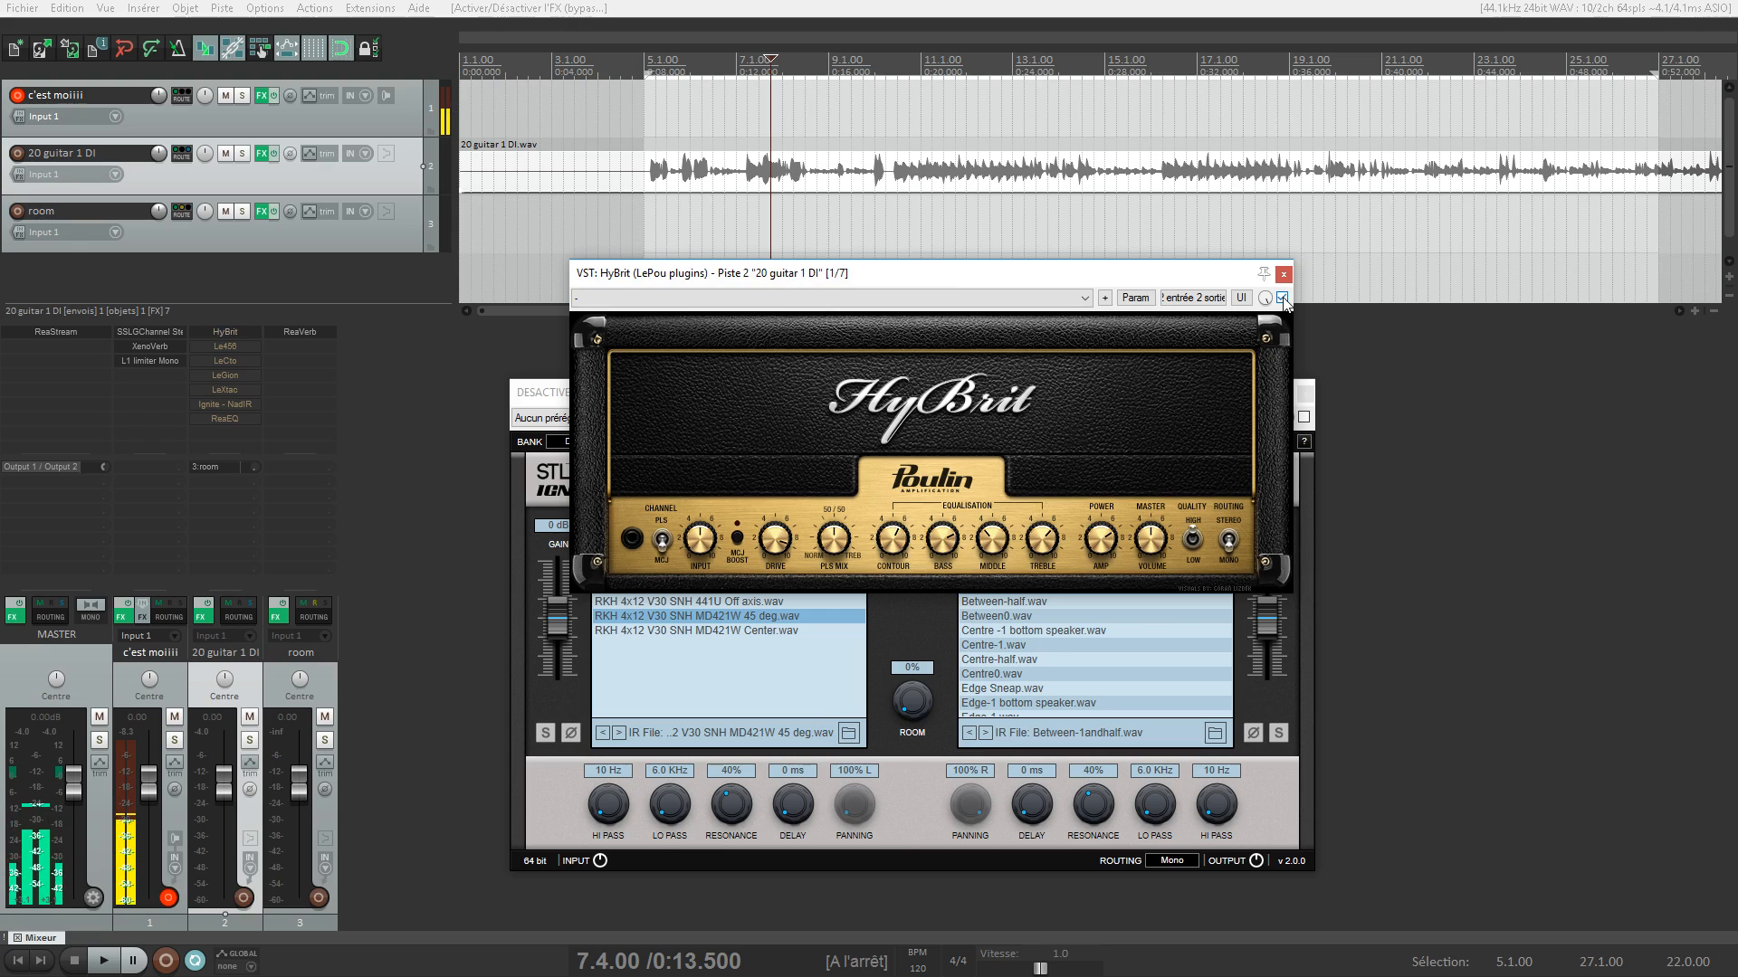
pyautogui.click(1282, 298)
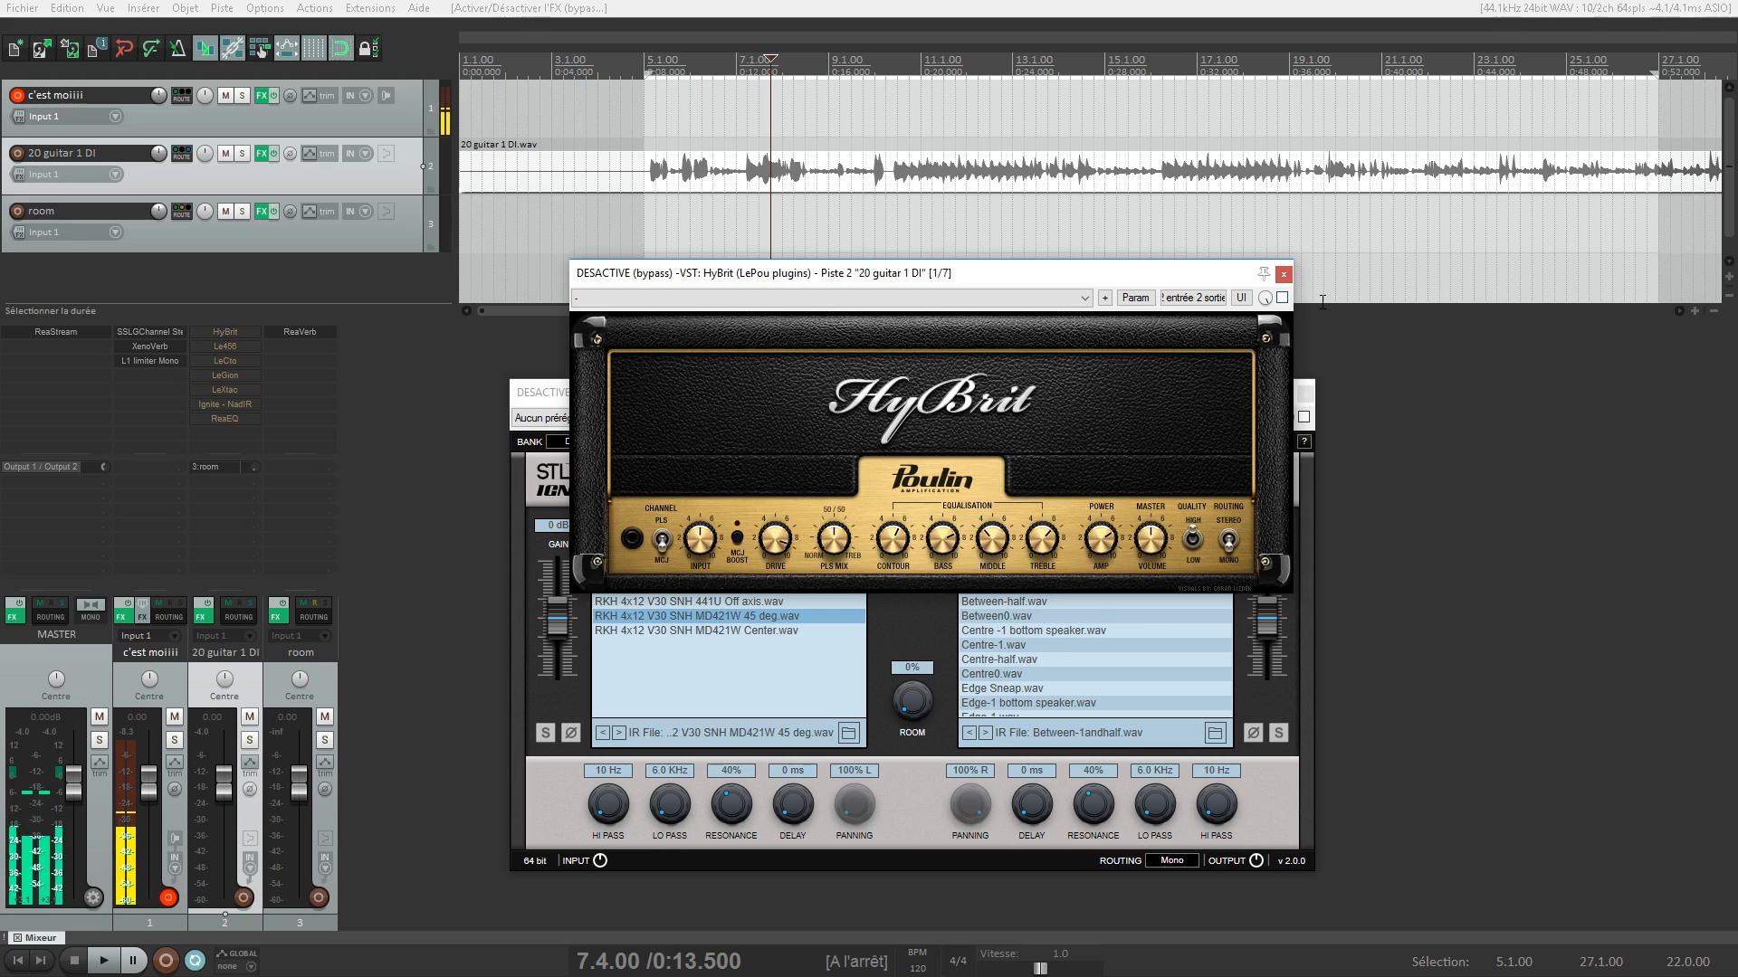
pyautogui.click(1282, 298)
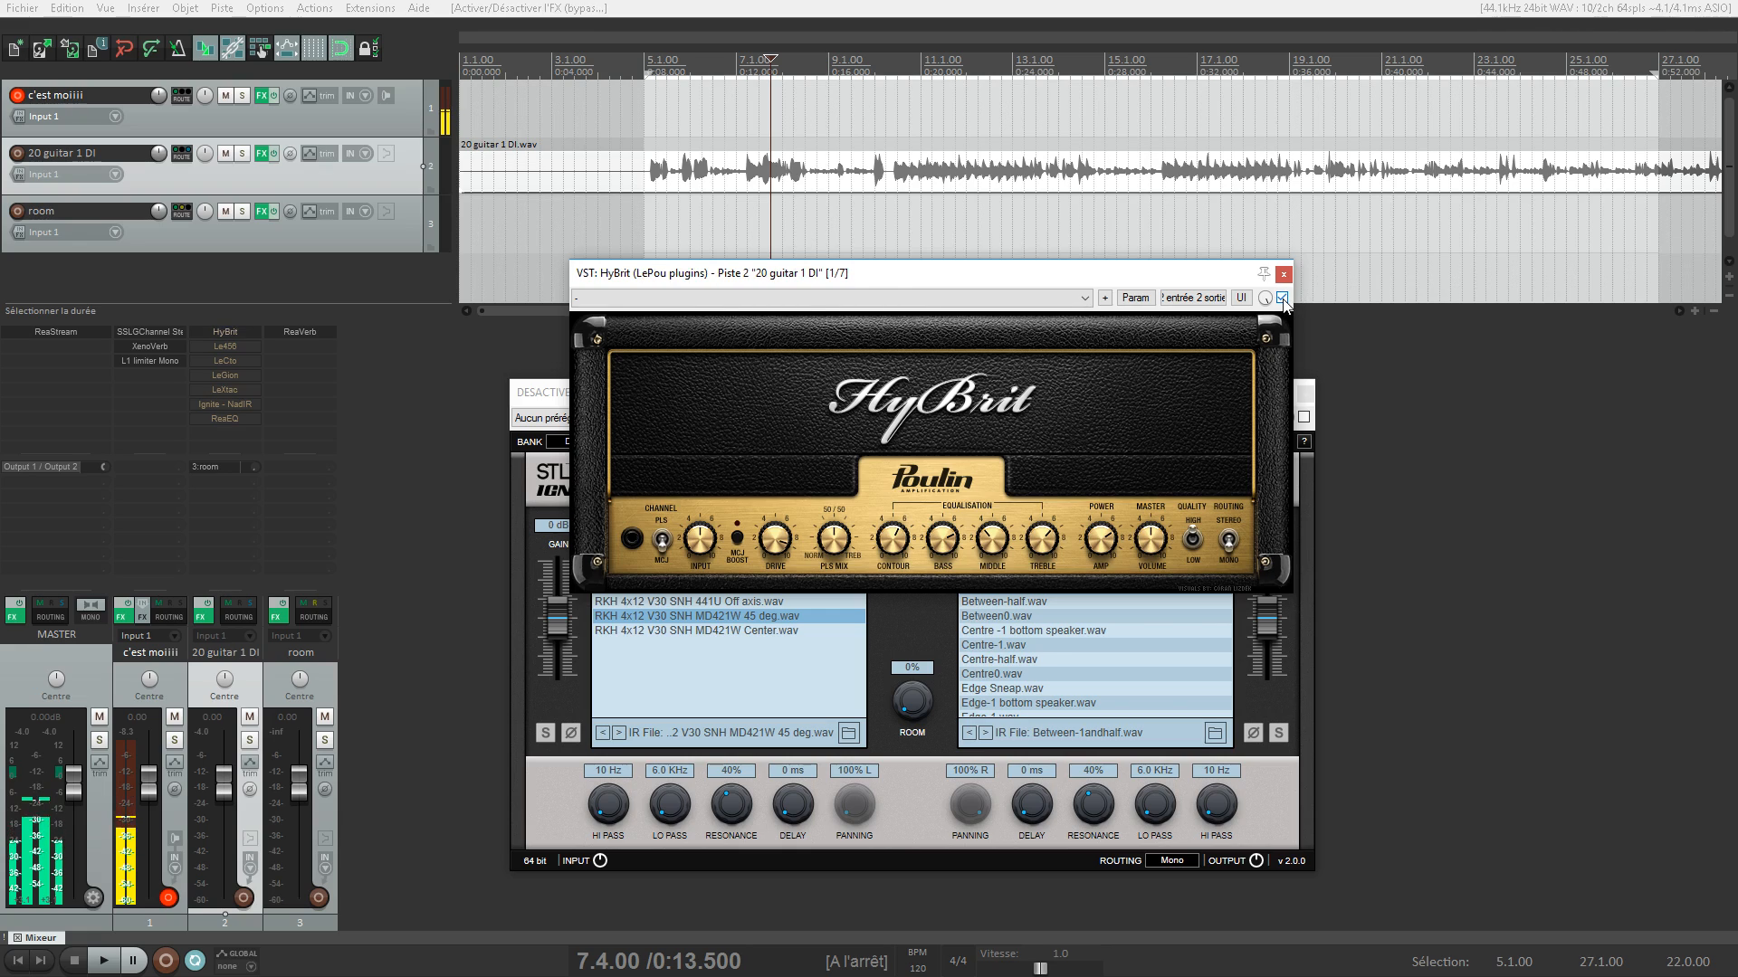
pyautogui.click(1283, 299)
pyautogui.click(666, 72)
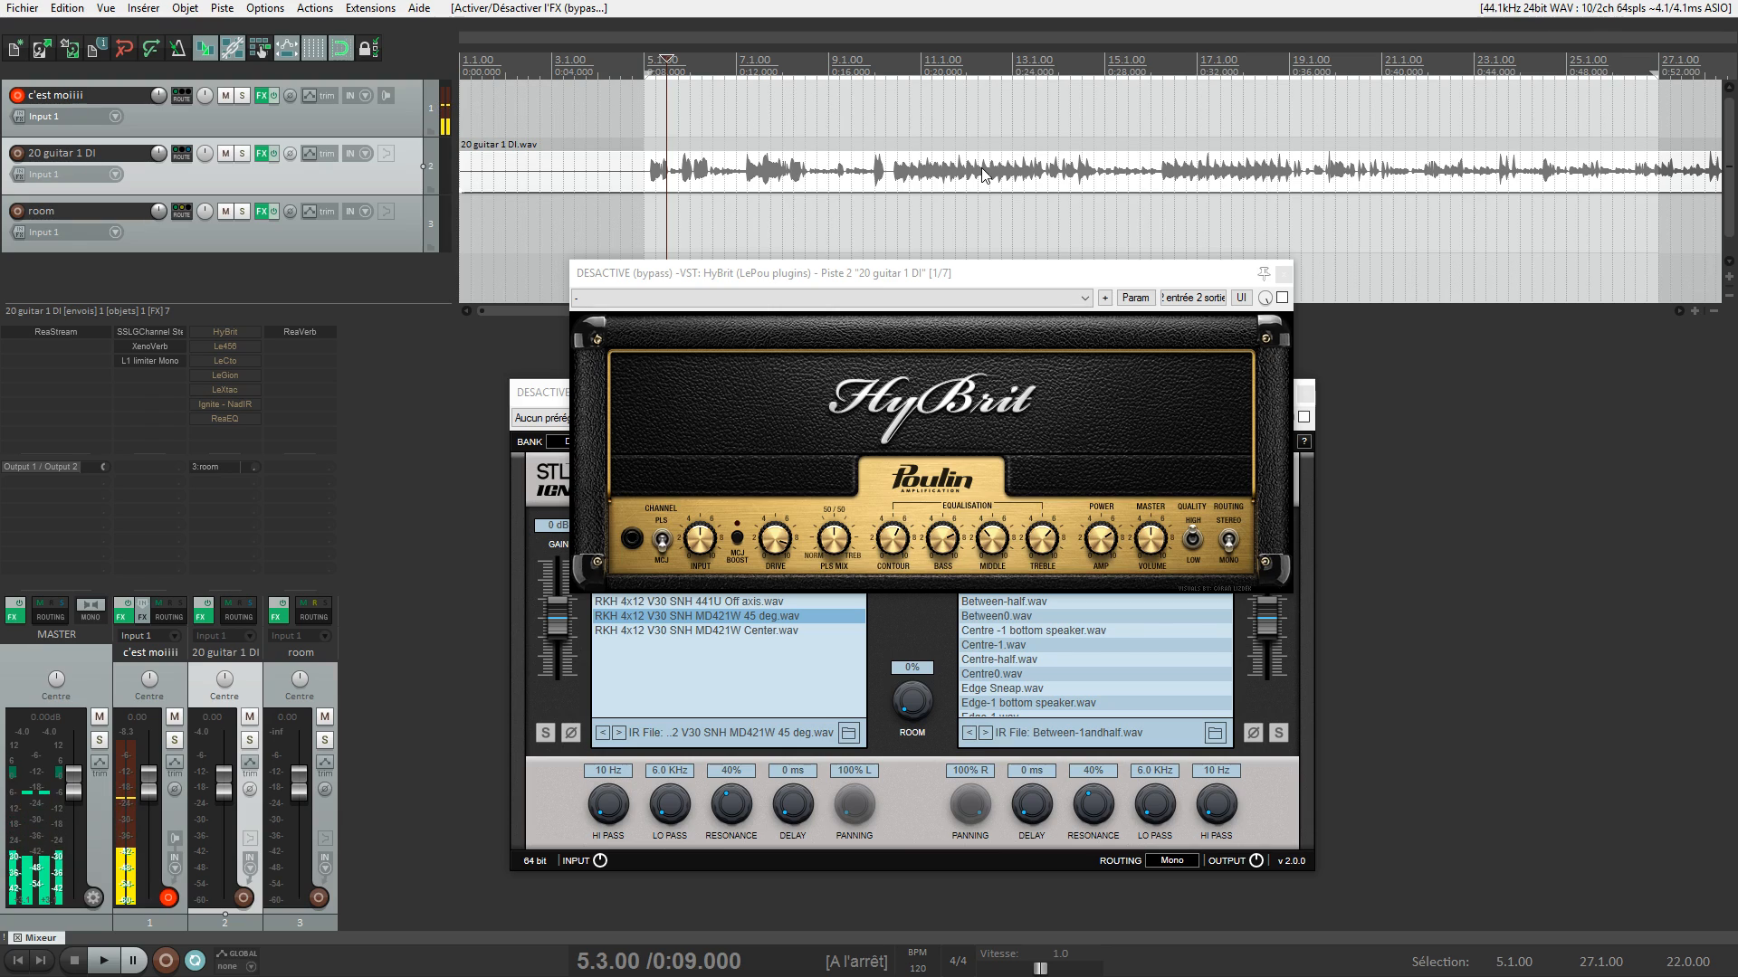
pyautogui.press('space')
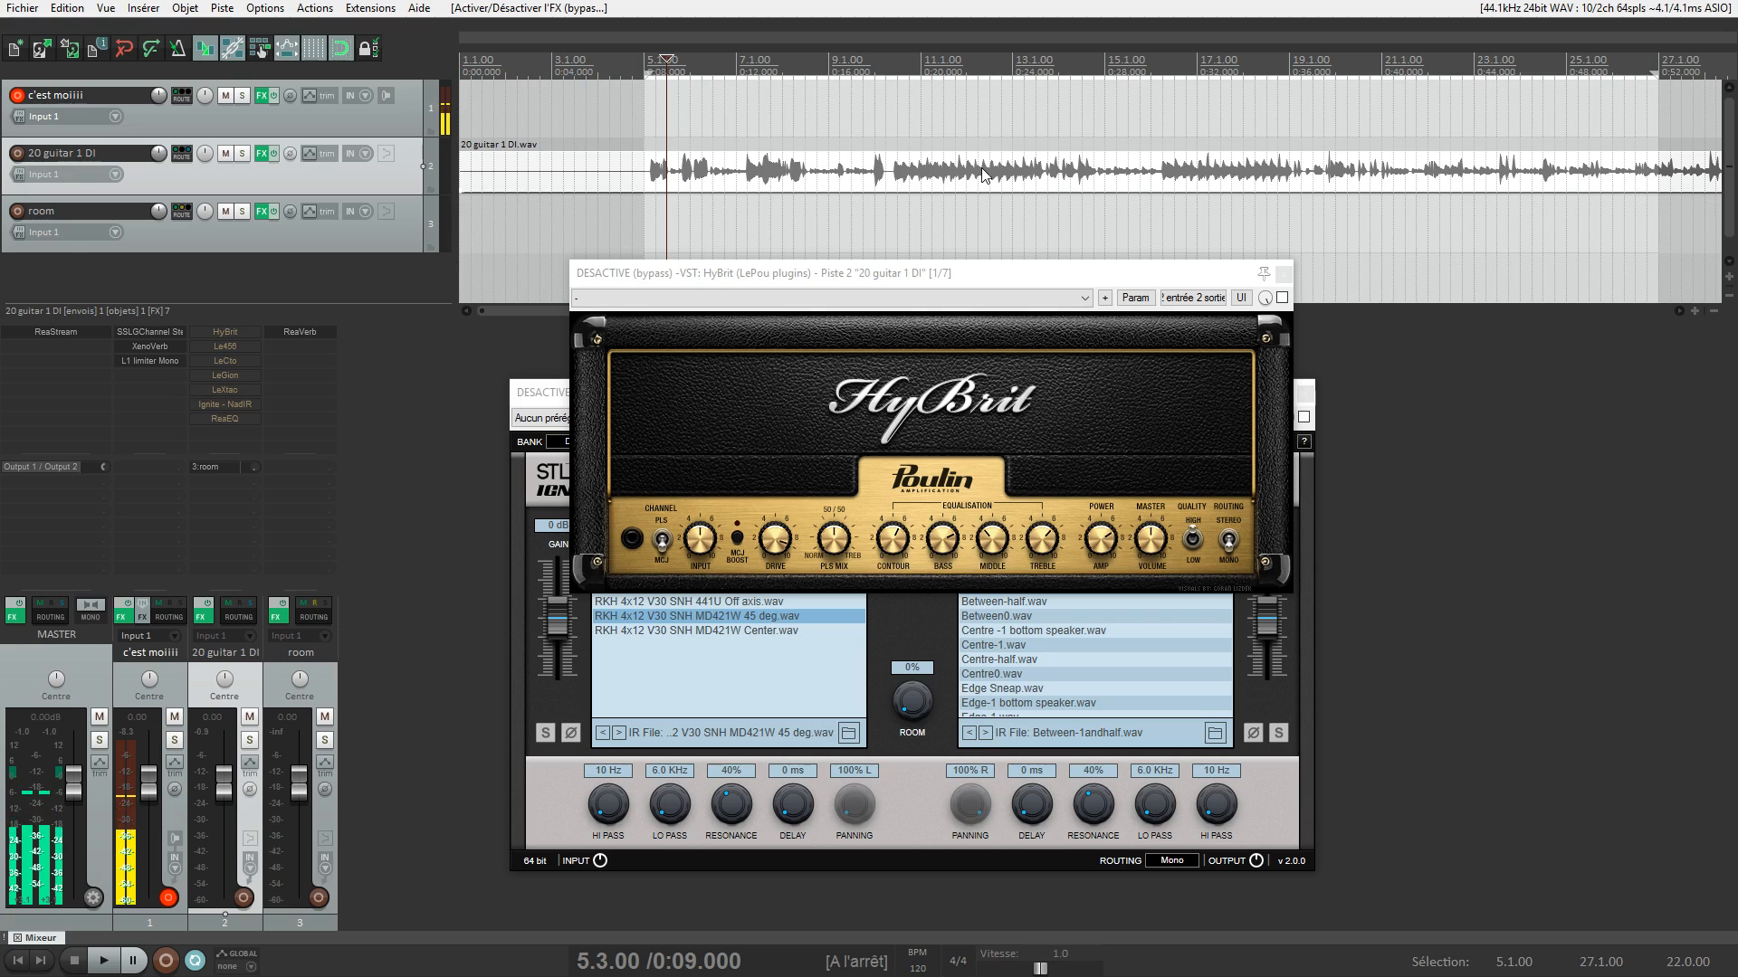
# Move the HyBrit window back above NadIR, re-enable the amp and play a short passage of the guitar through it
pyautogui.moveTo(973, 274); pyautogui.dragTo(977, 45)
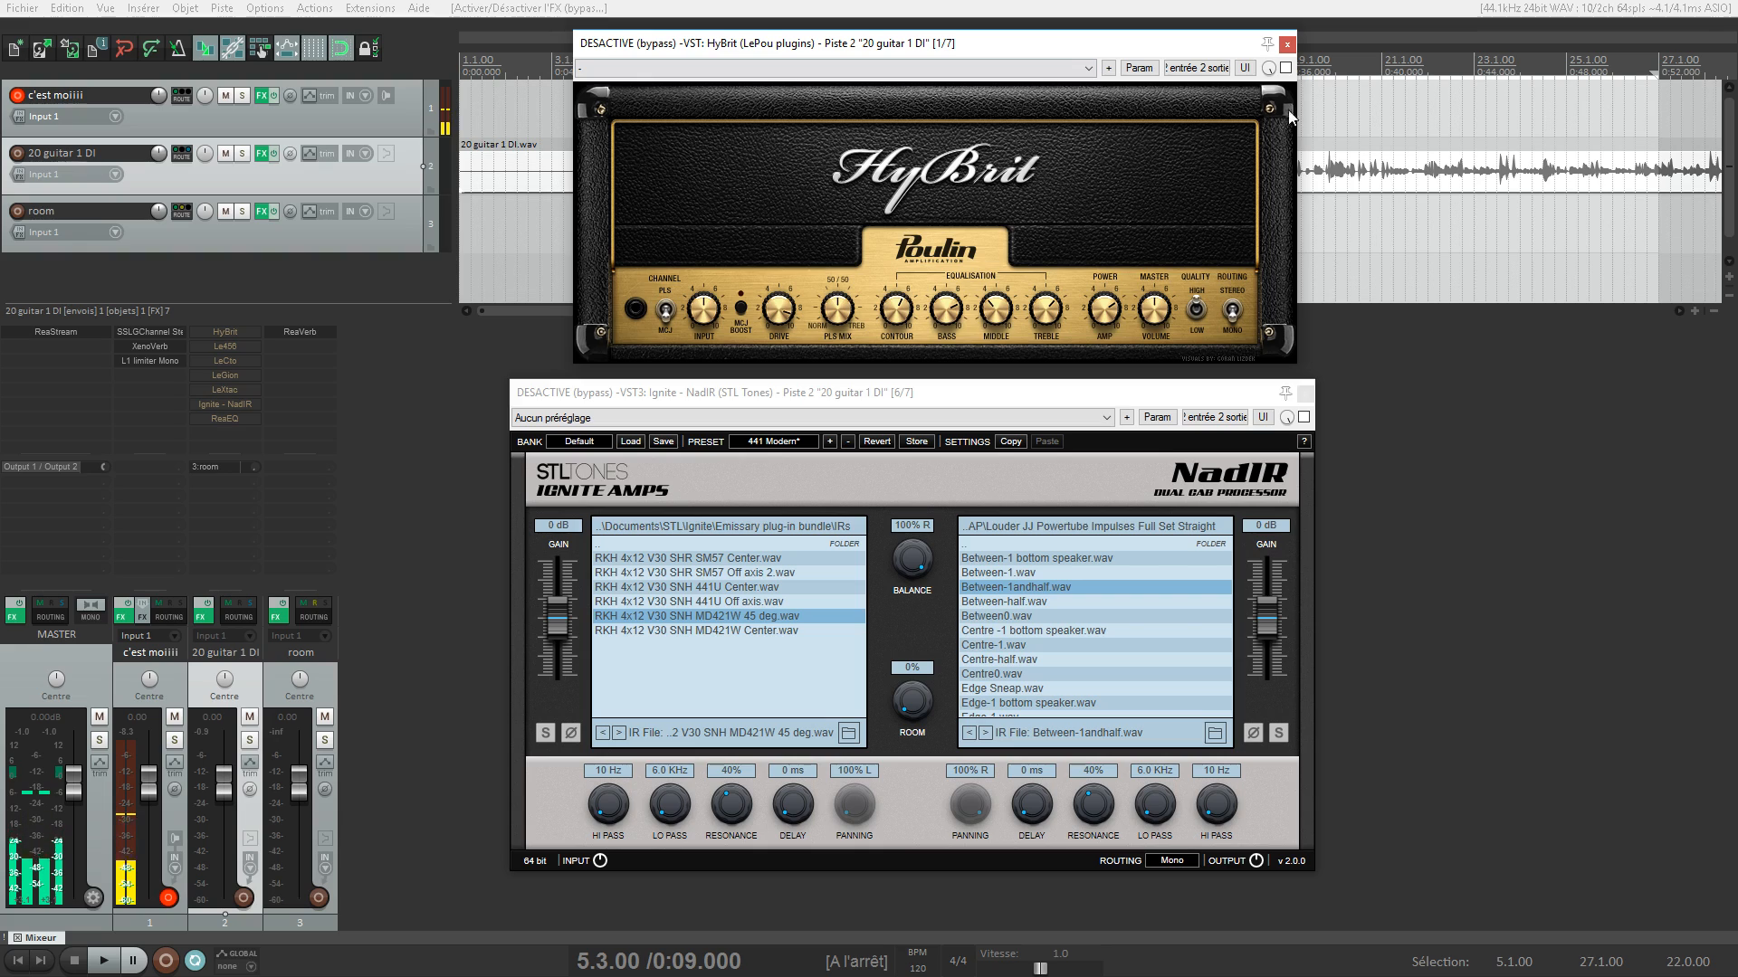
pyautogui.click(1285, 68)
pyautogui.press('space')
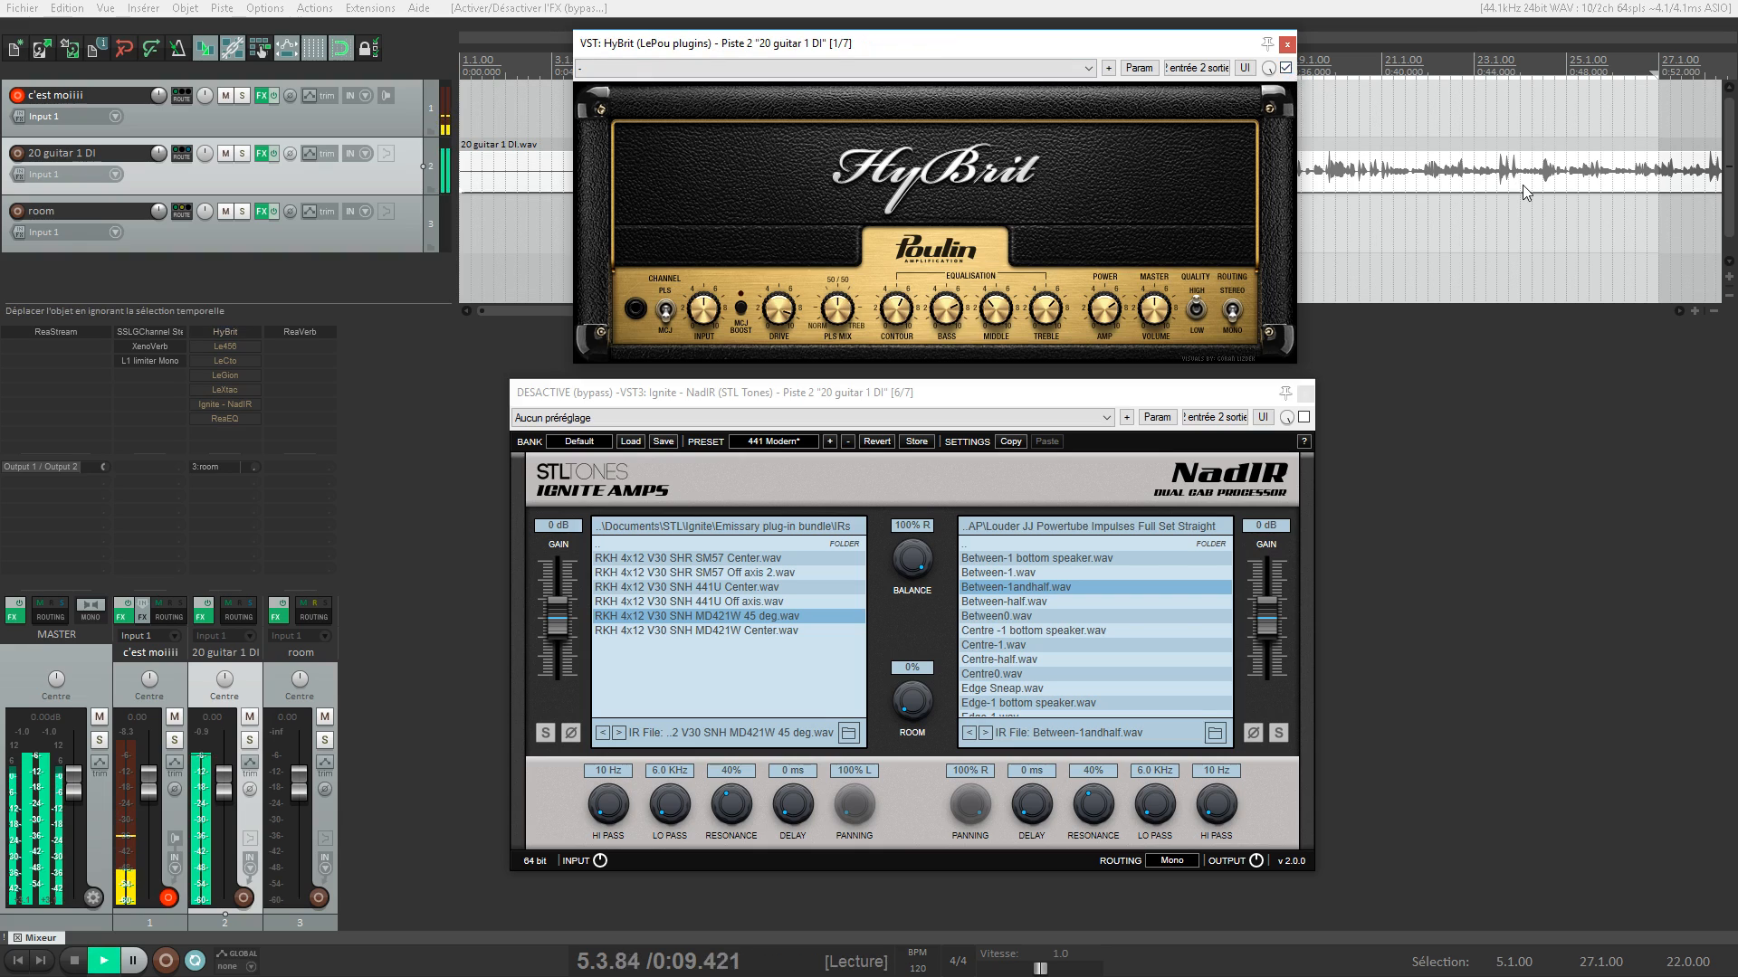
pyautogui.press('space')
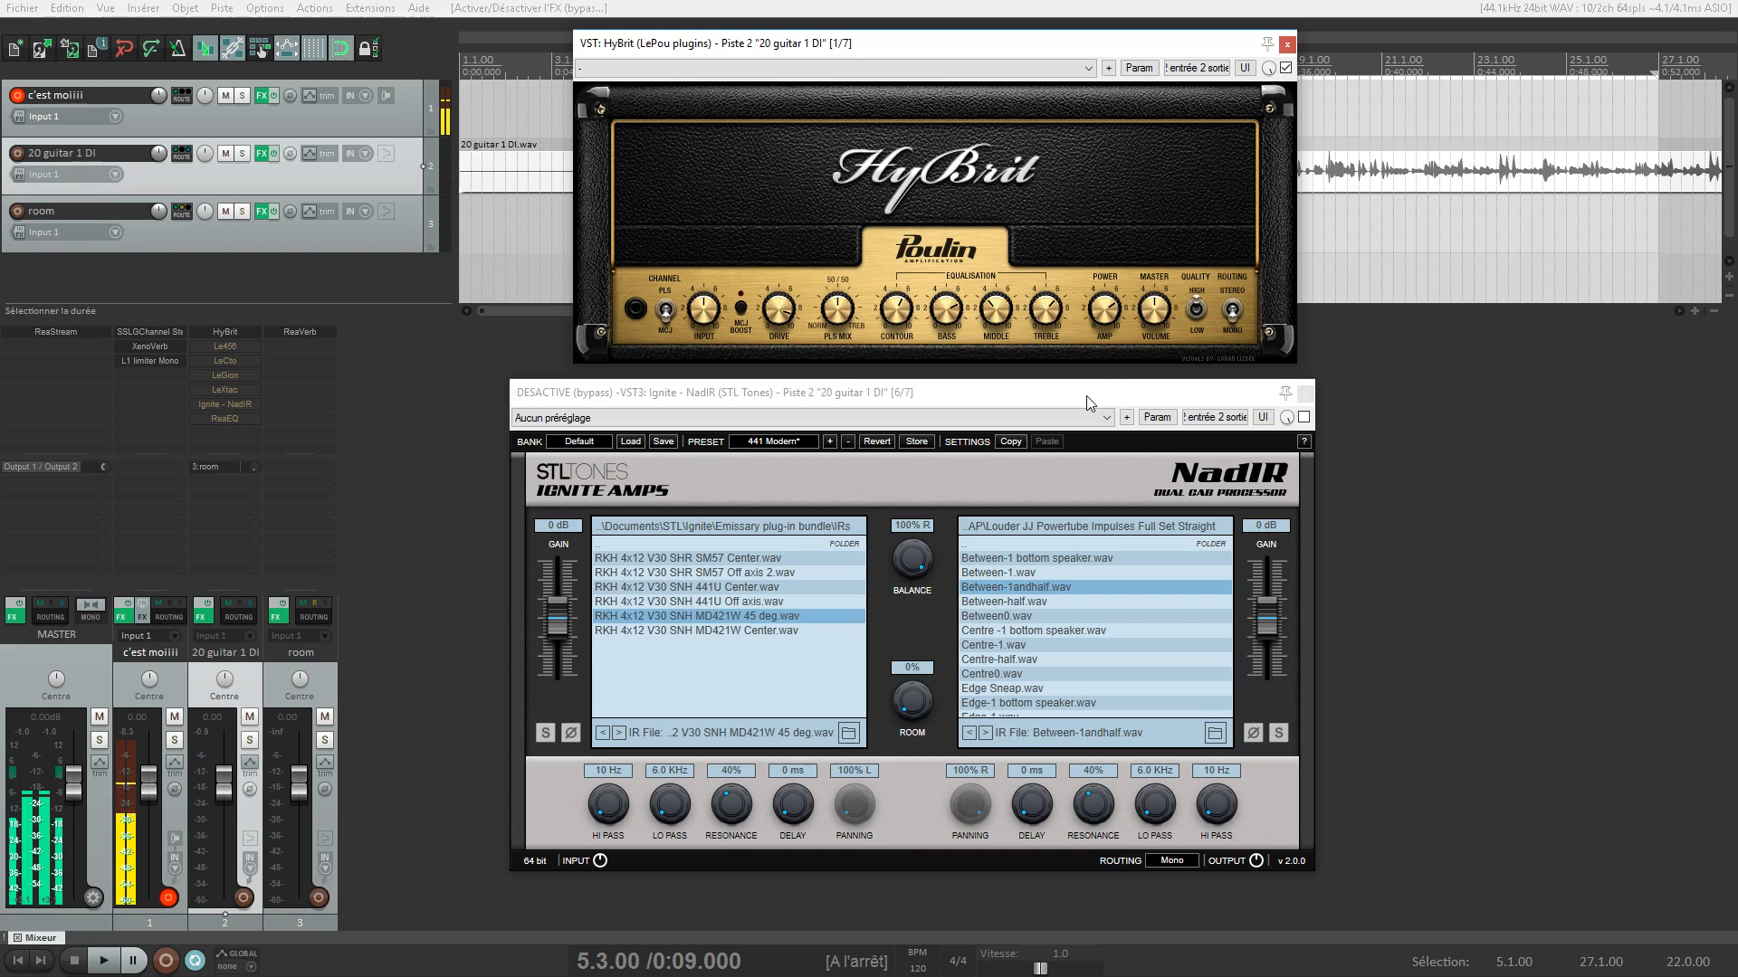
# Reposition the NadIR and HyBrit windows slightly, keeping the amp above the cabinet processor
pyautogui.moveTo(1086, 394); pyautogui.dragTo(1118, 405)
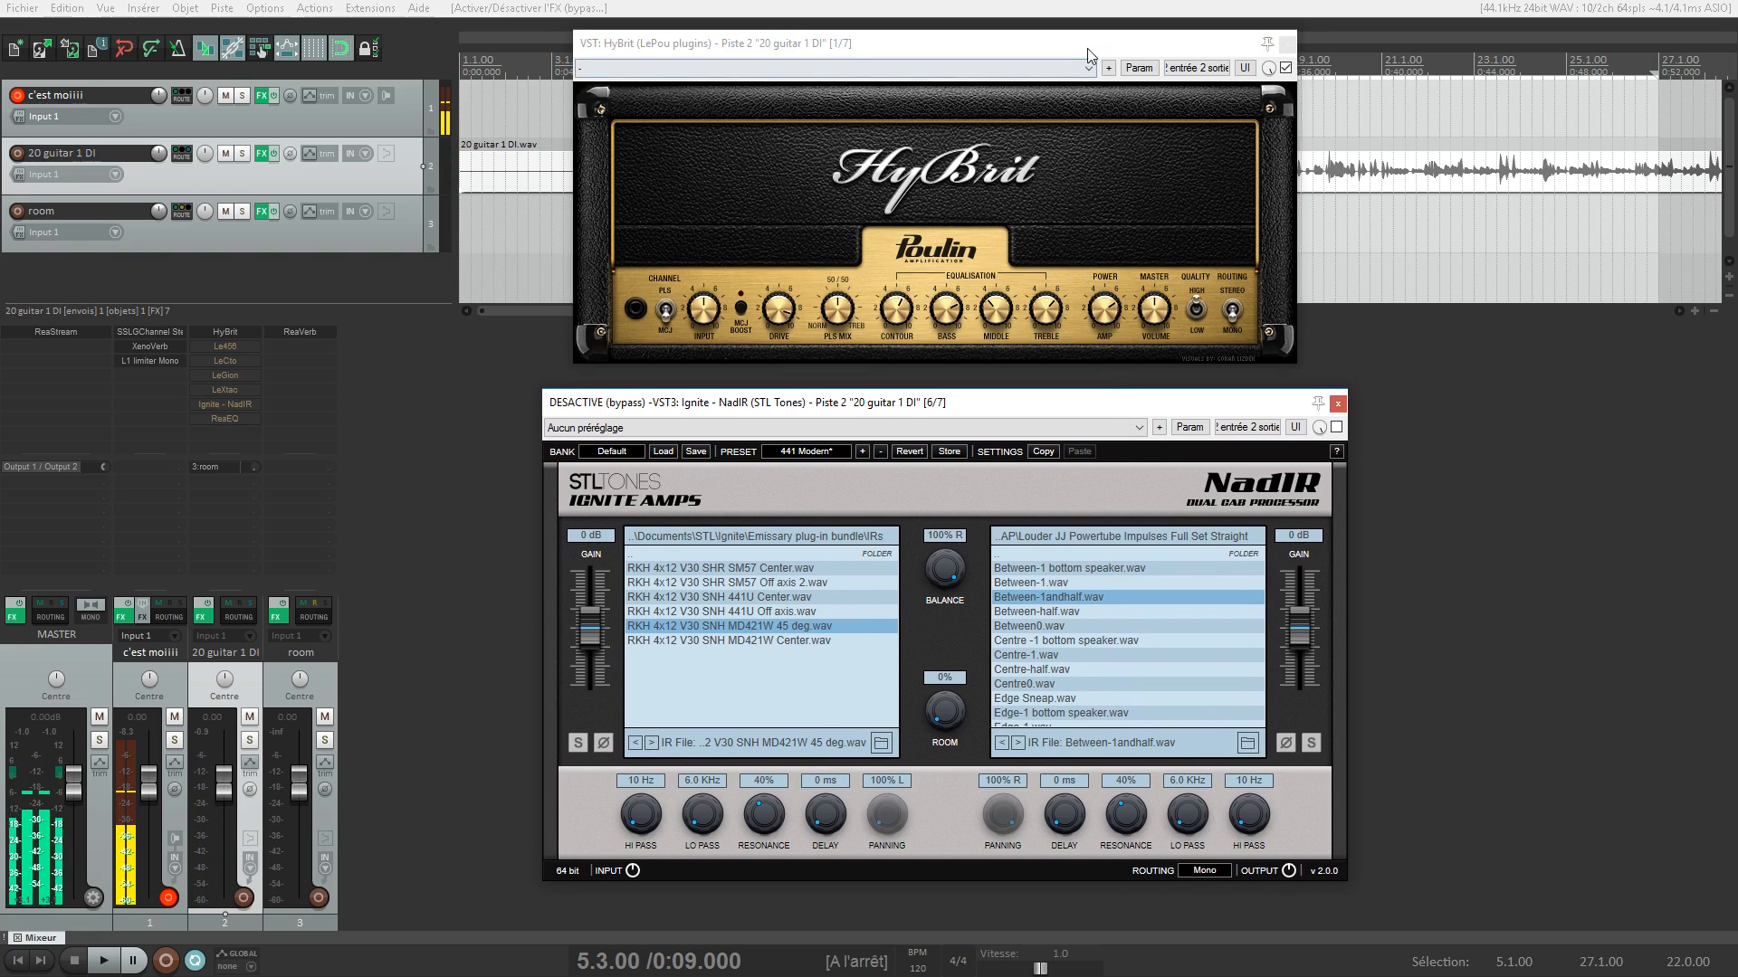
pyautogui.moveTo(1088, 43); pyautogui.dragTo(1108, 58)
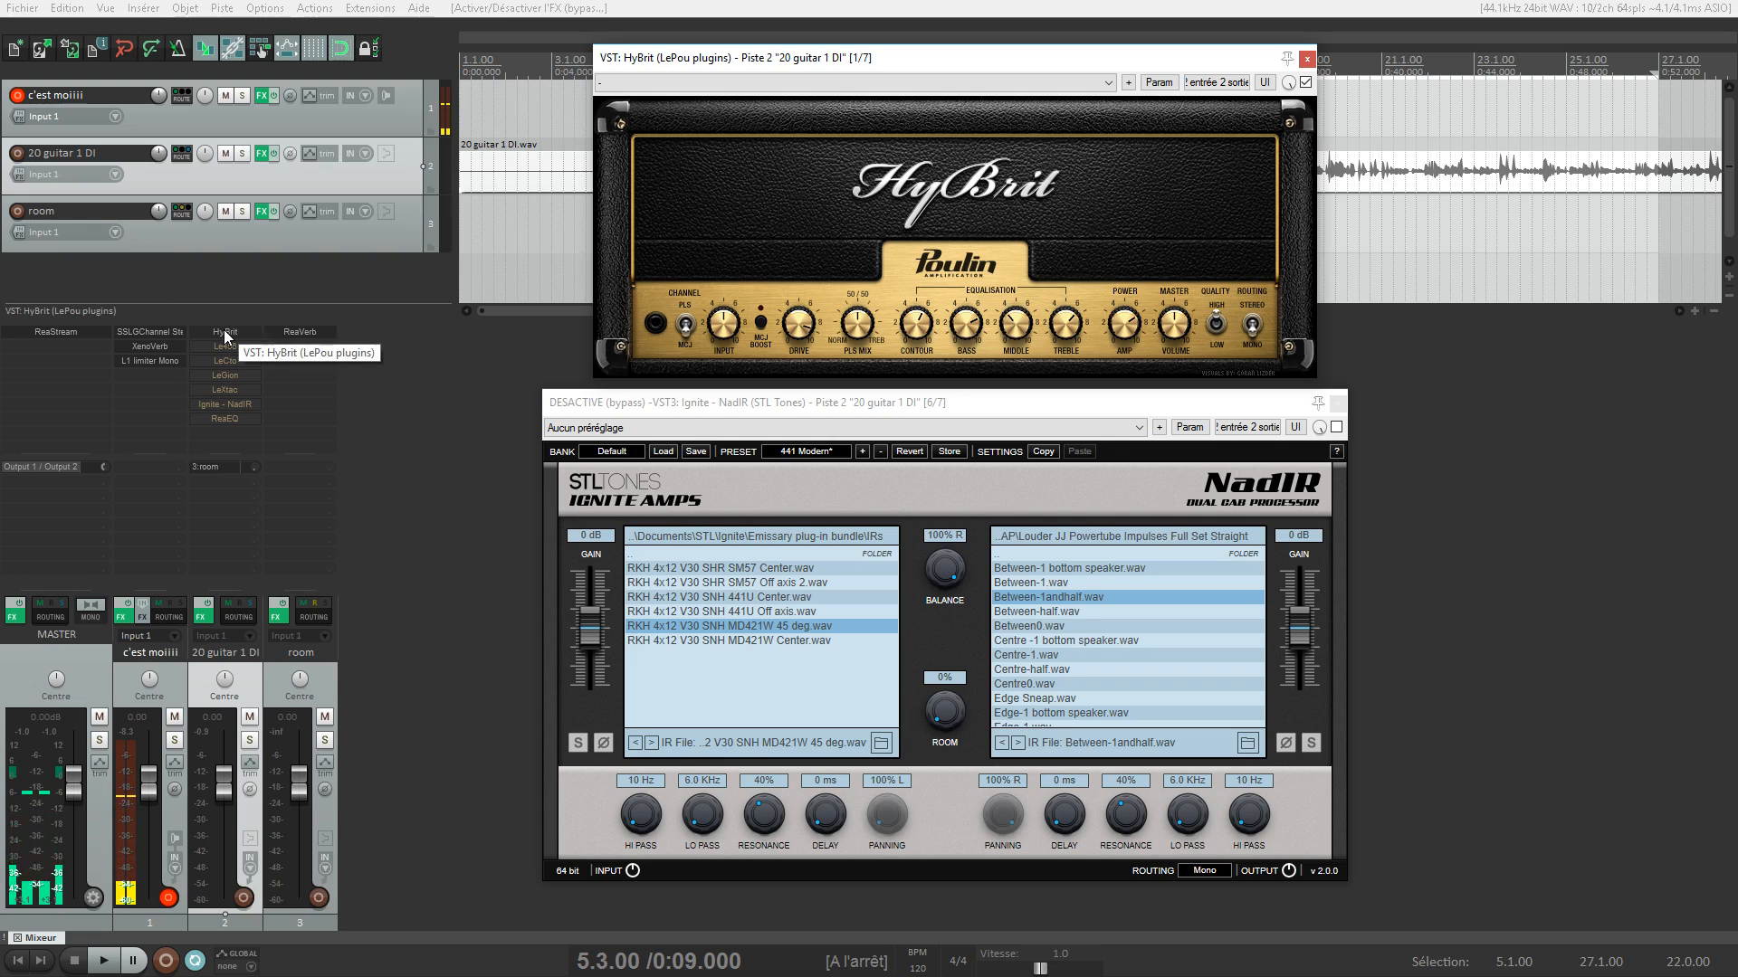
# Try NadIR directly after HyBrit in the guitar track's effects chain, and return it to its place before ReaEQ
pyautogui.click(237, 409)
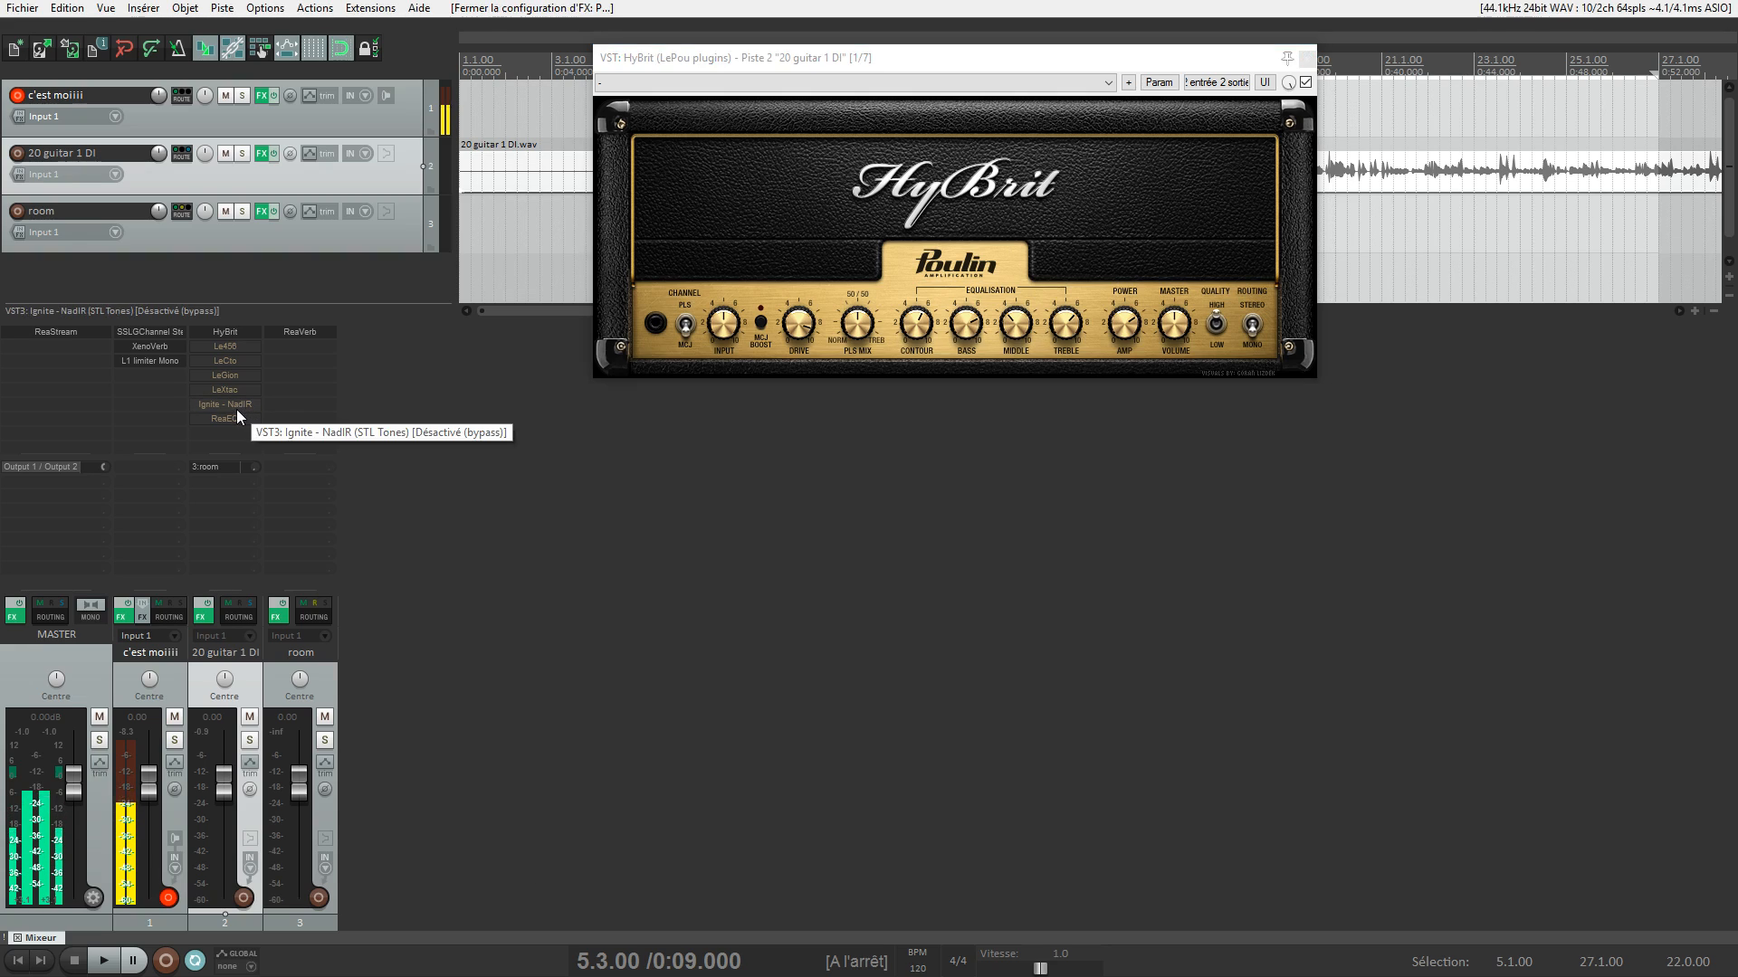
pyautogui.click(236, 409)
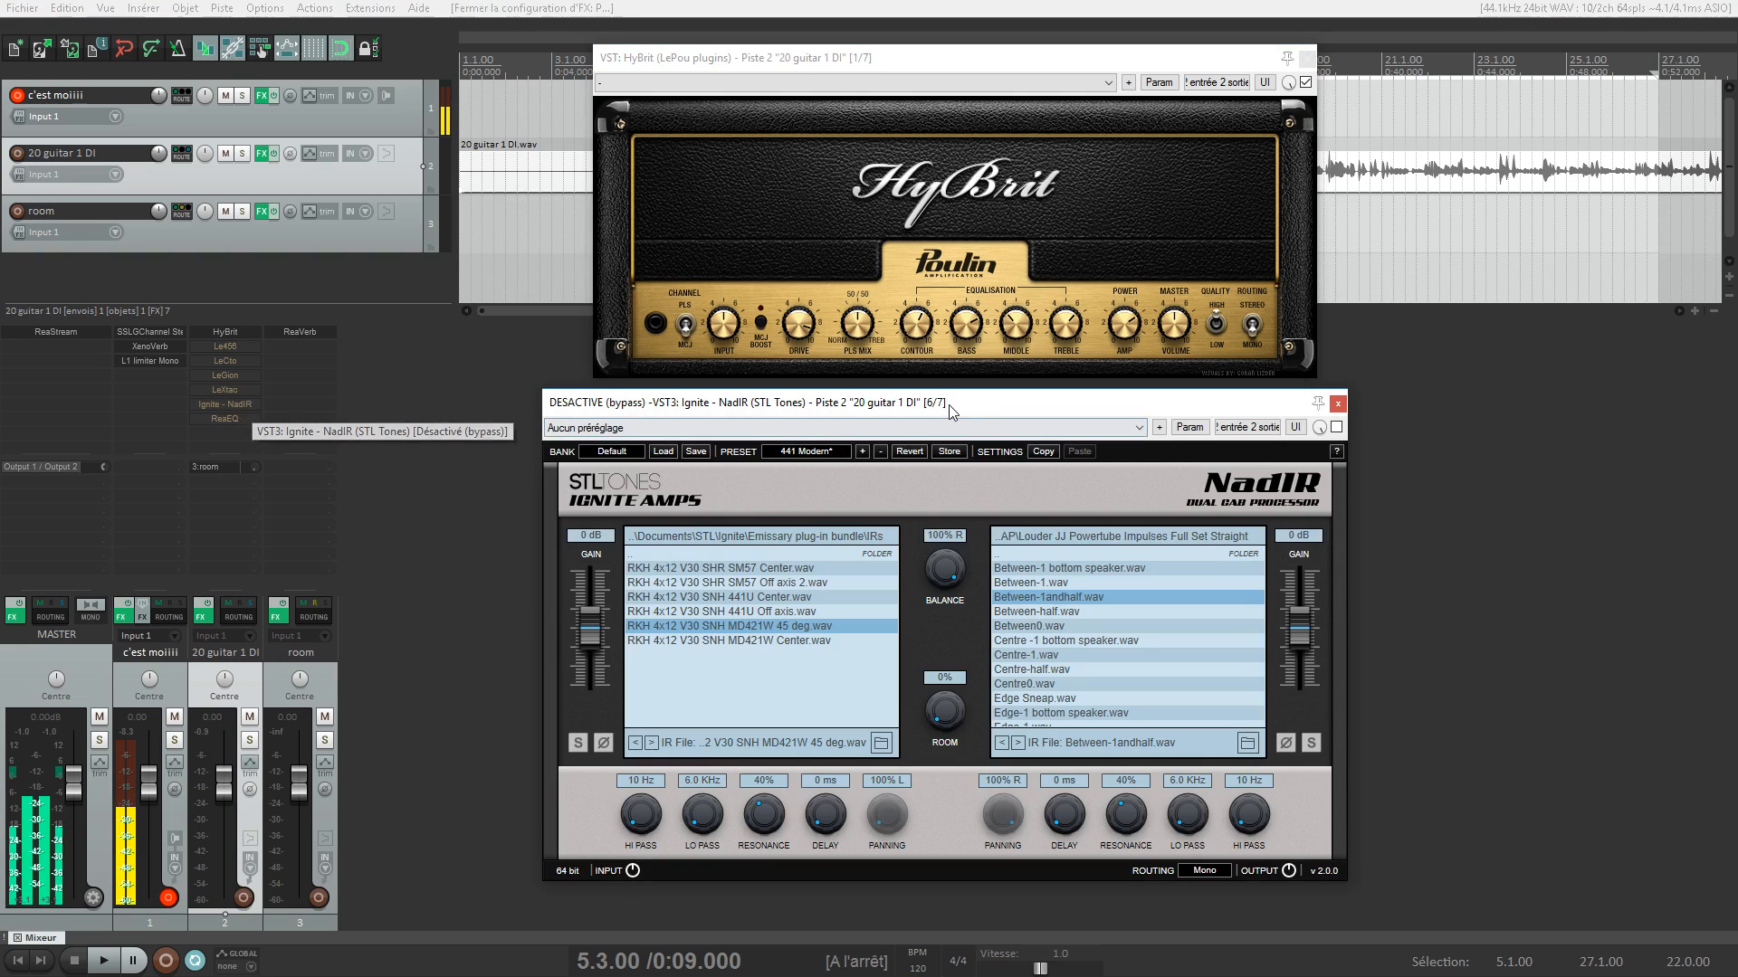
pyautogui.click(232, 402)
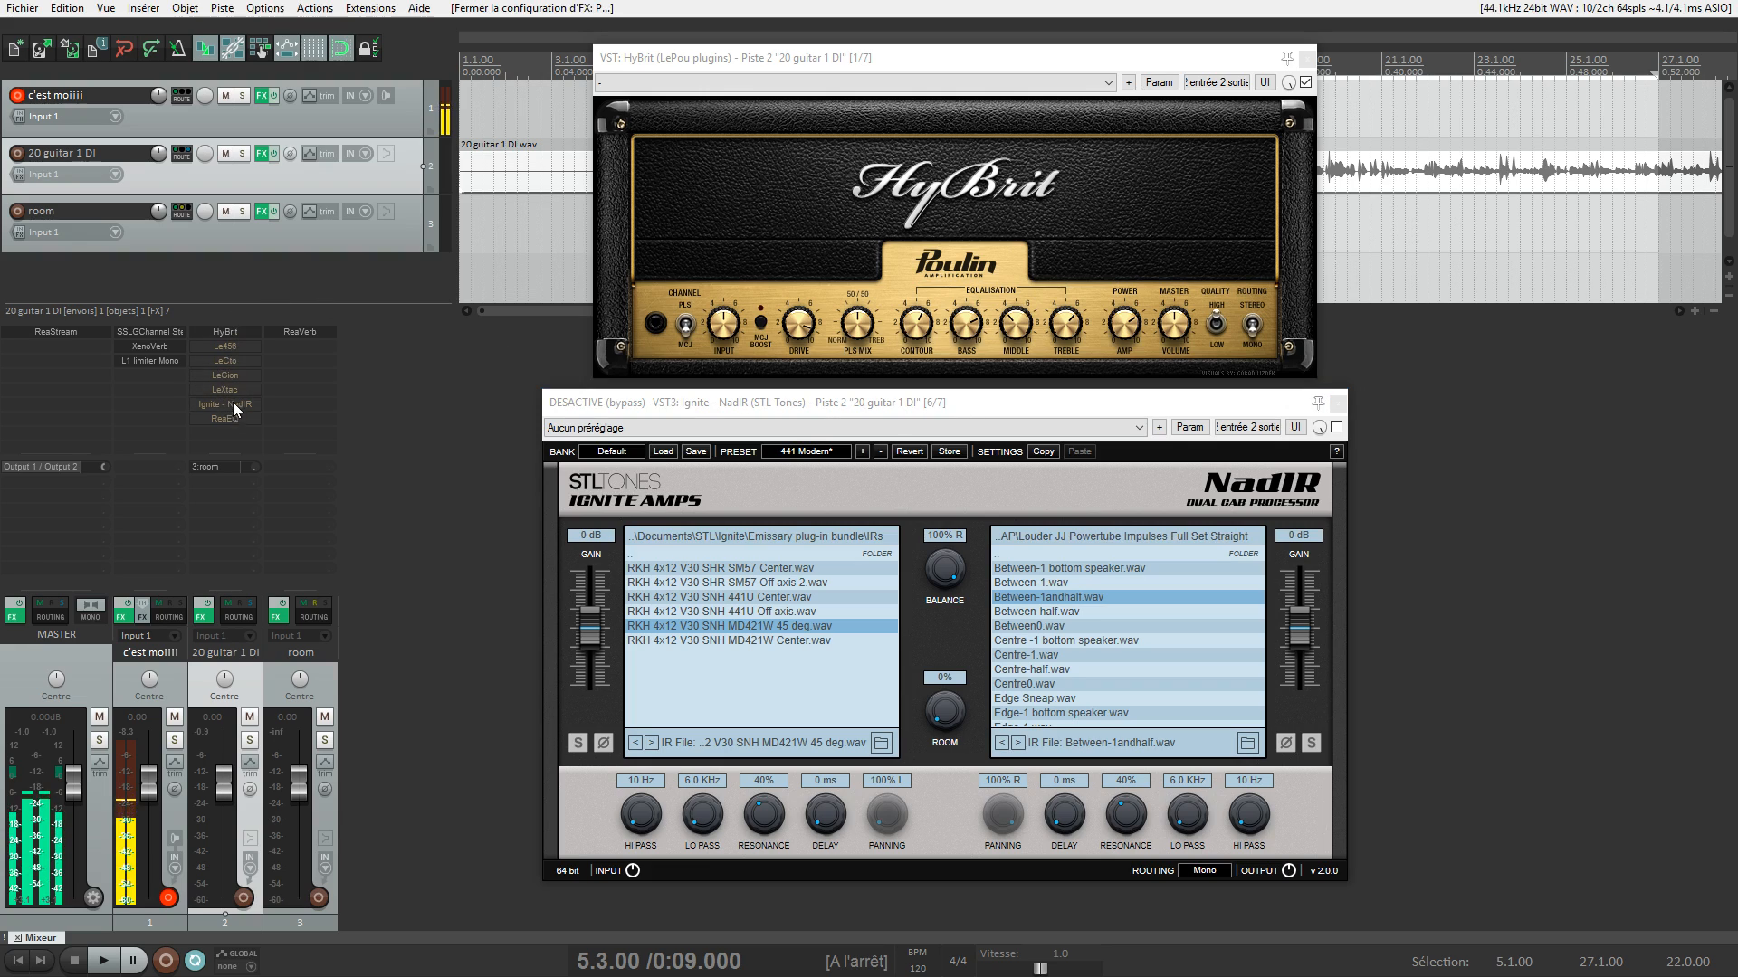
pyautogui.moveTo(236, 354); pyautogui.dragTo(236, 351)
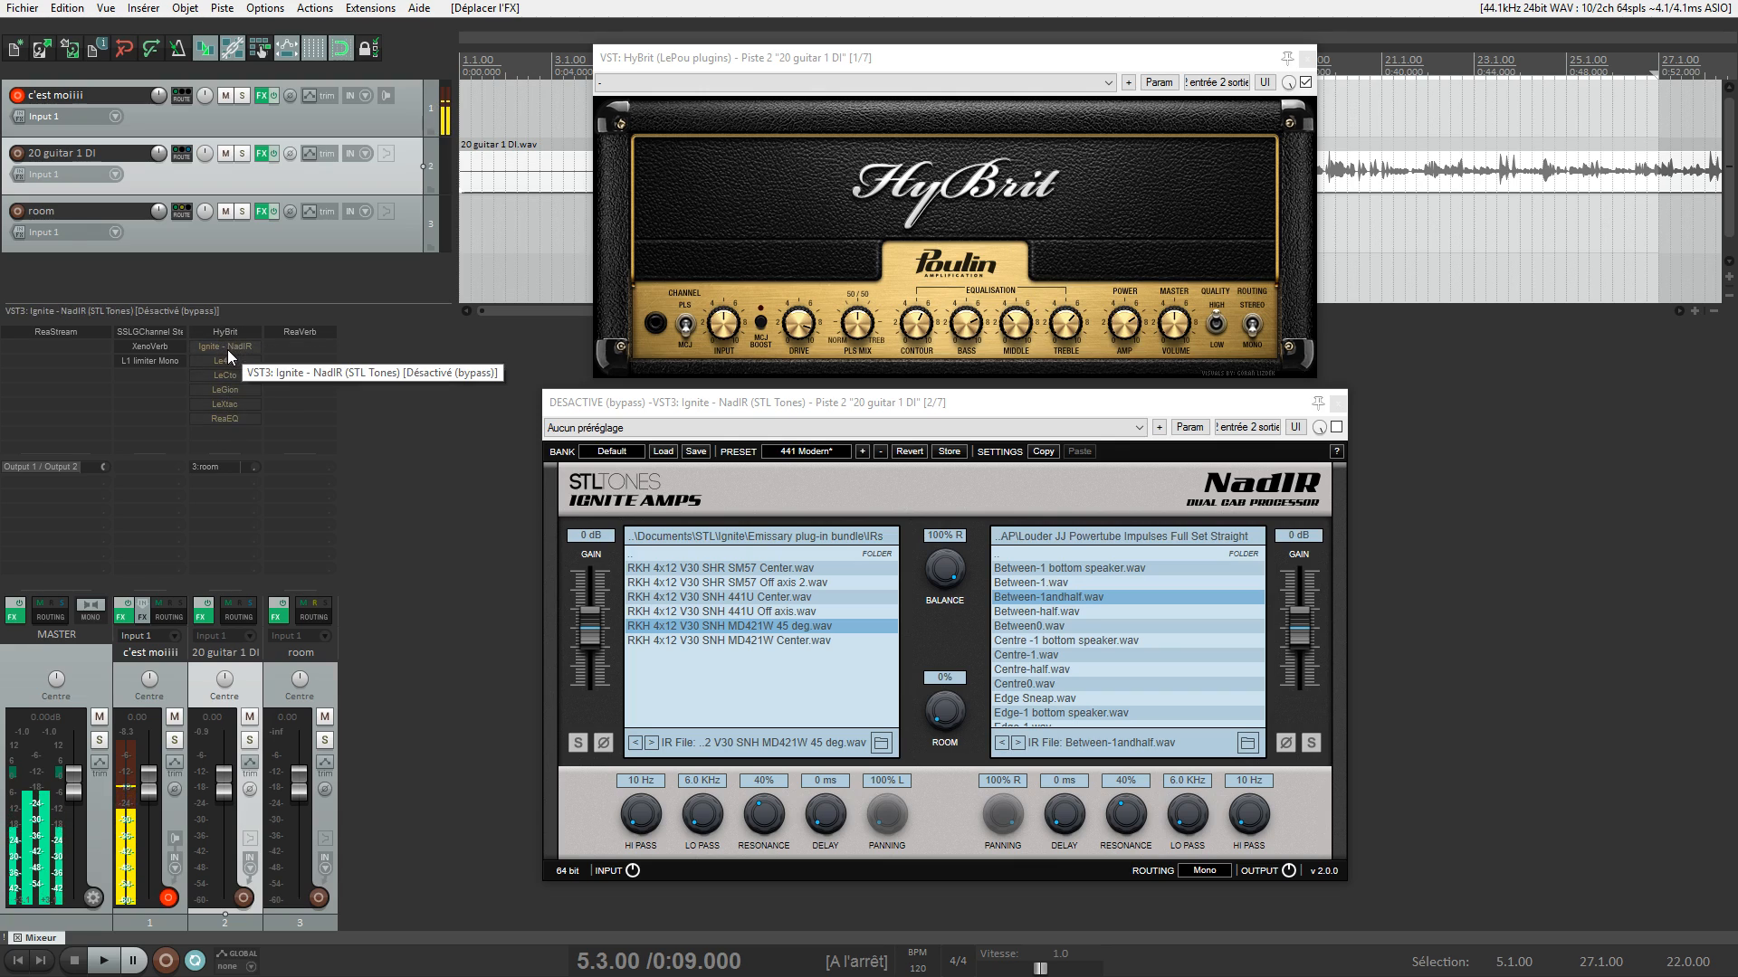
pyautogui.moveTo(234, 348); pyautogui.dragTo(238, 399)
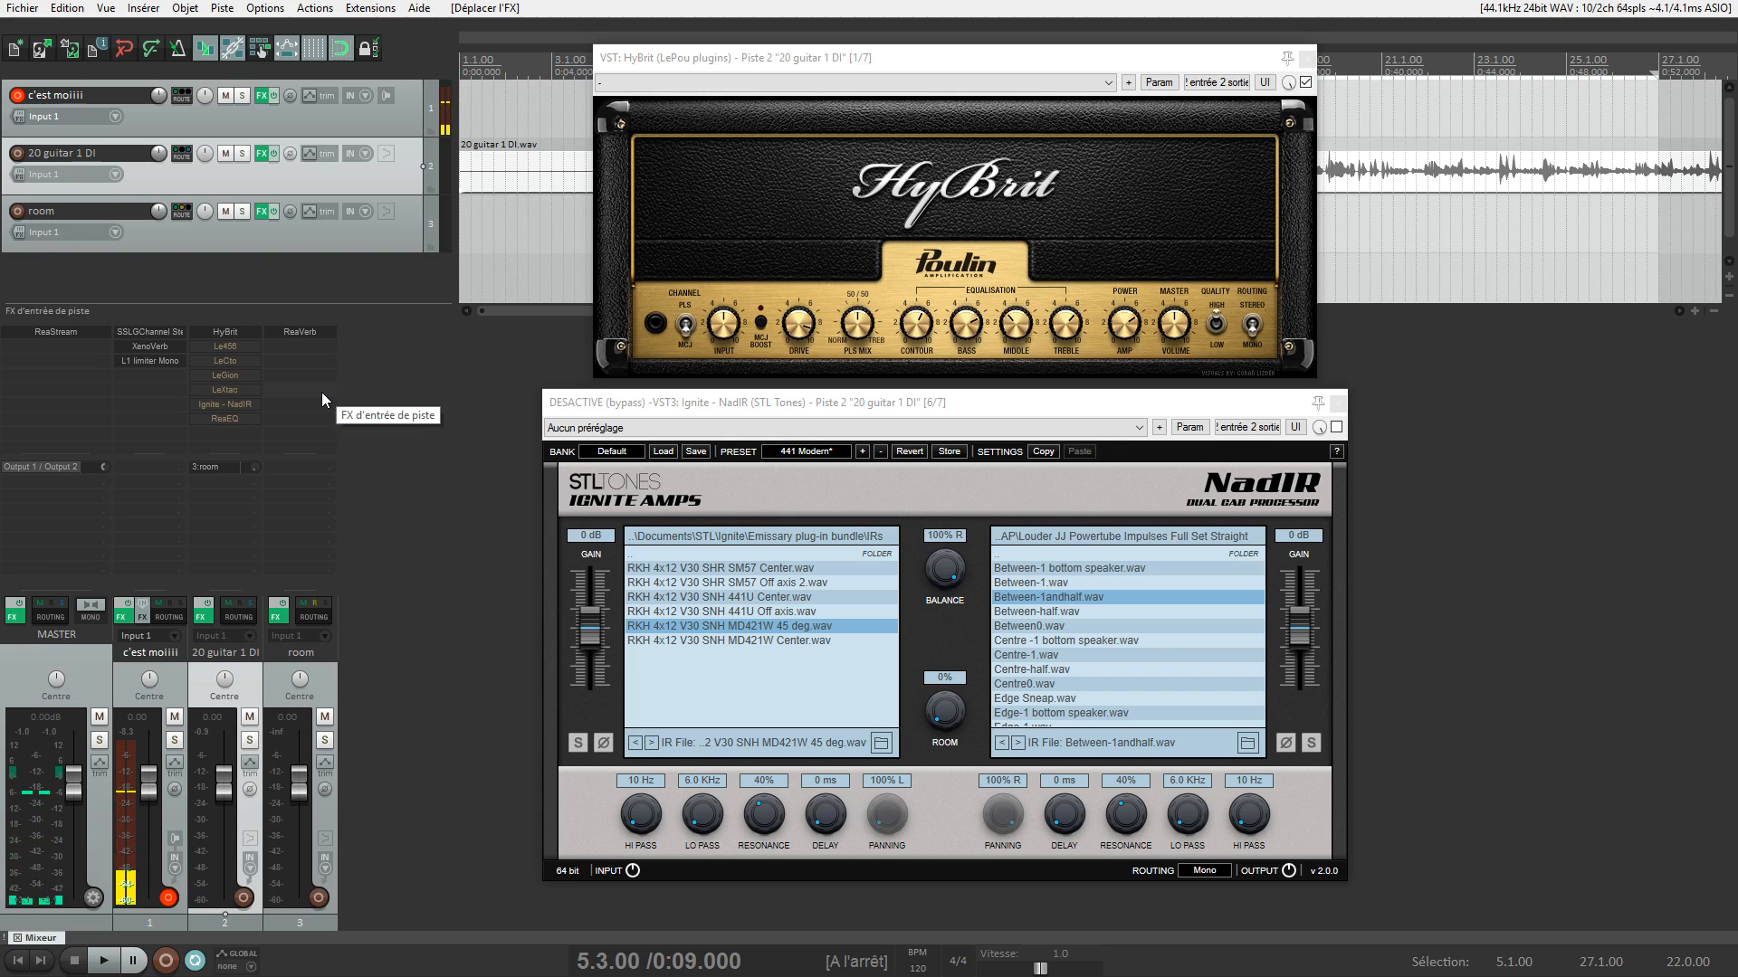
# Examine the impulse files available for NadIR's second cabinet in the Louder JJ Powertube Impulses Full Set Straight folder
pyautogui.click(928, 410)
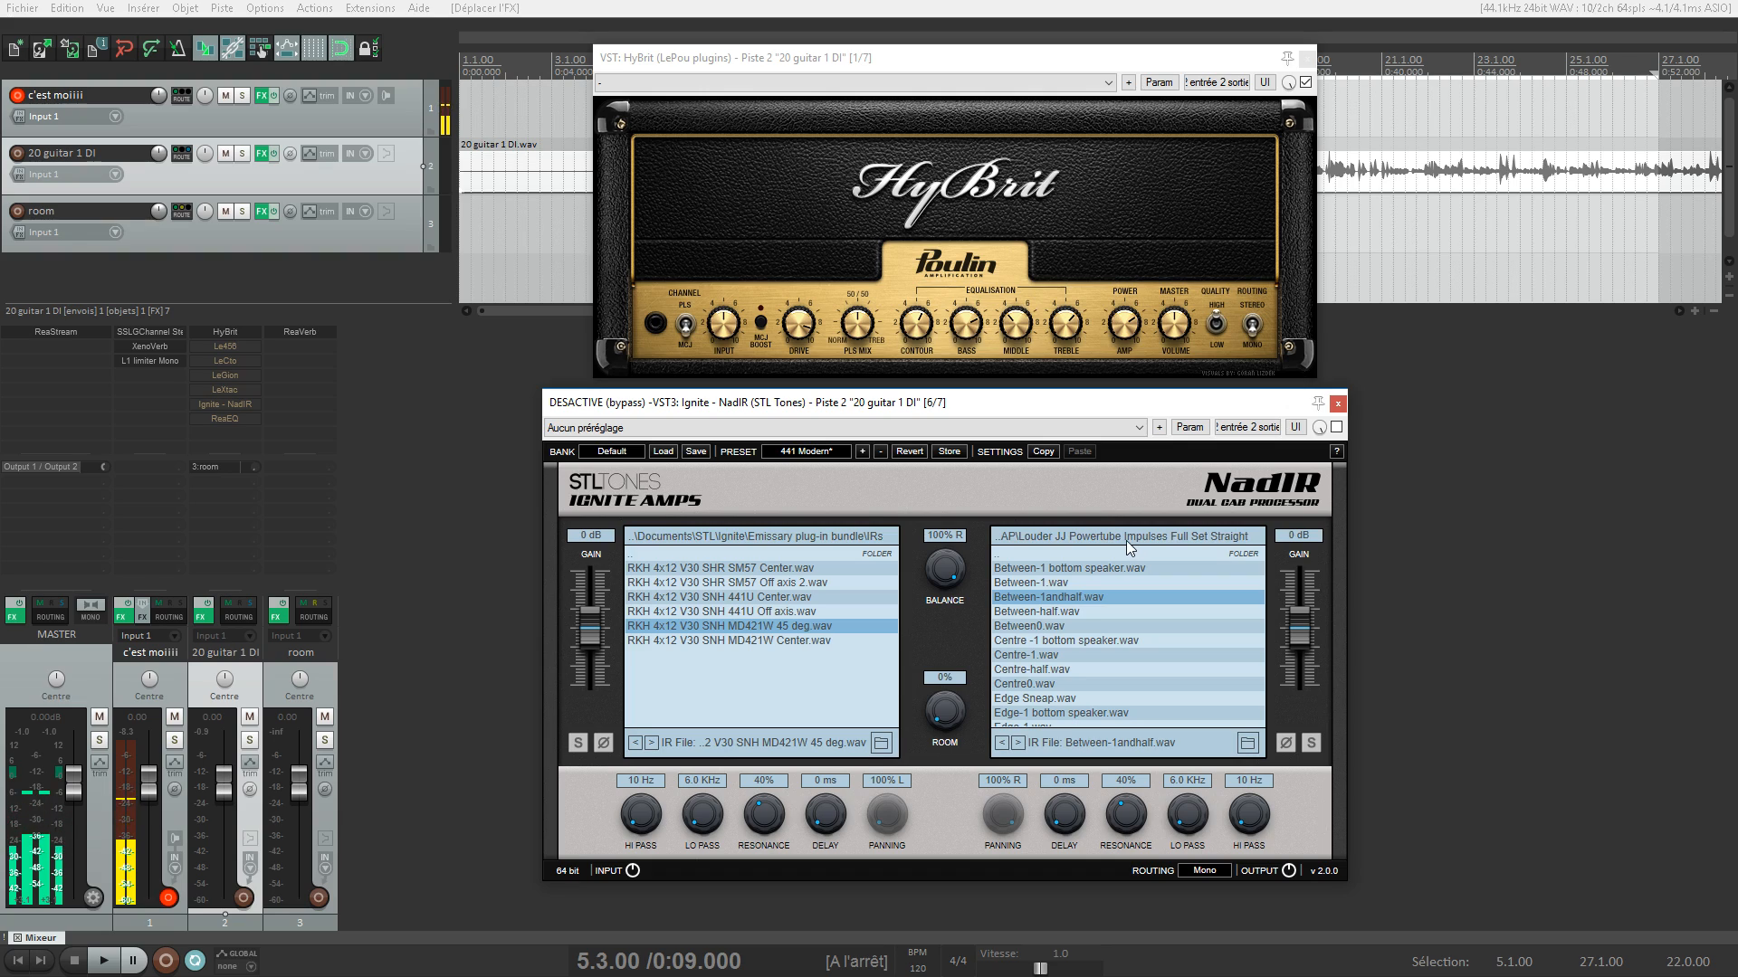
pyautogui.click(1247, 742)
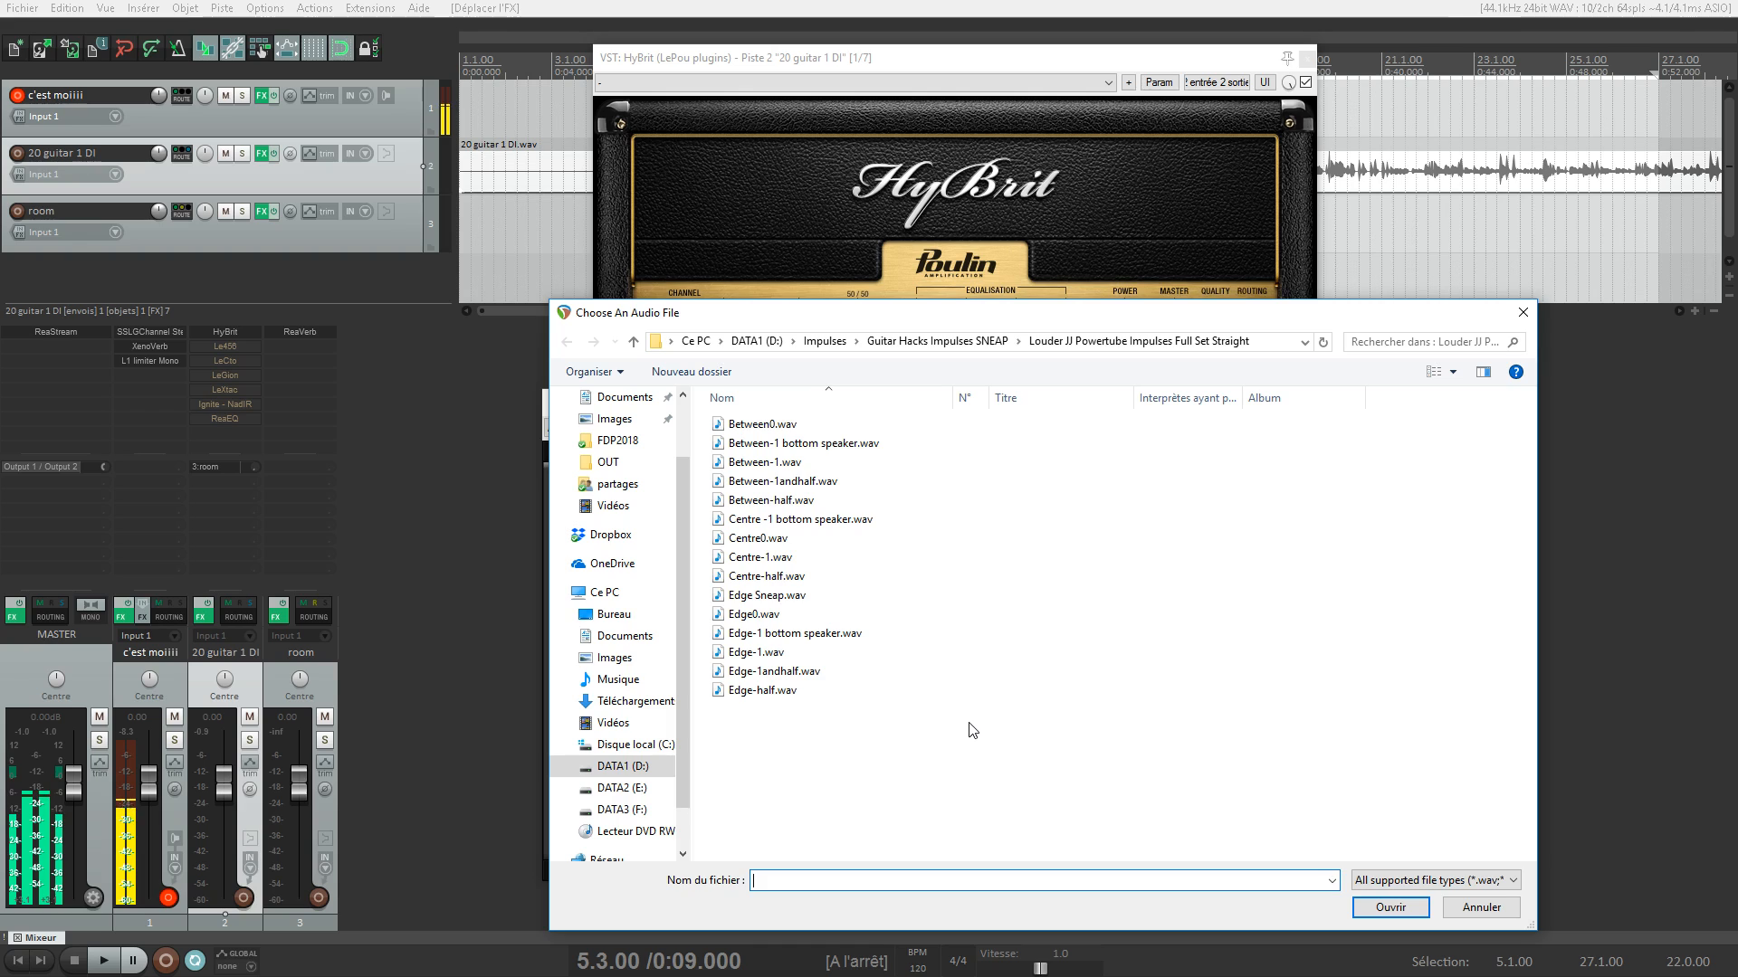
pyautogui.click(1523, 314)
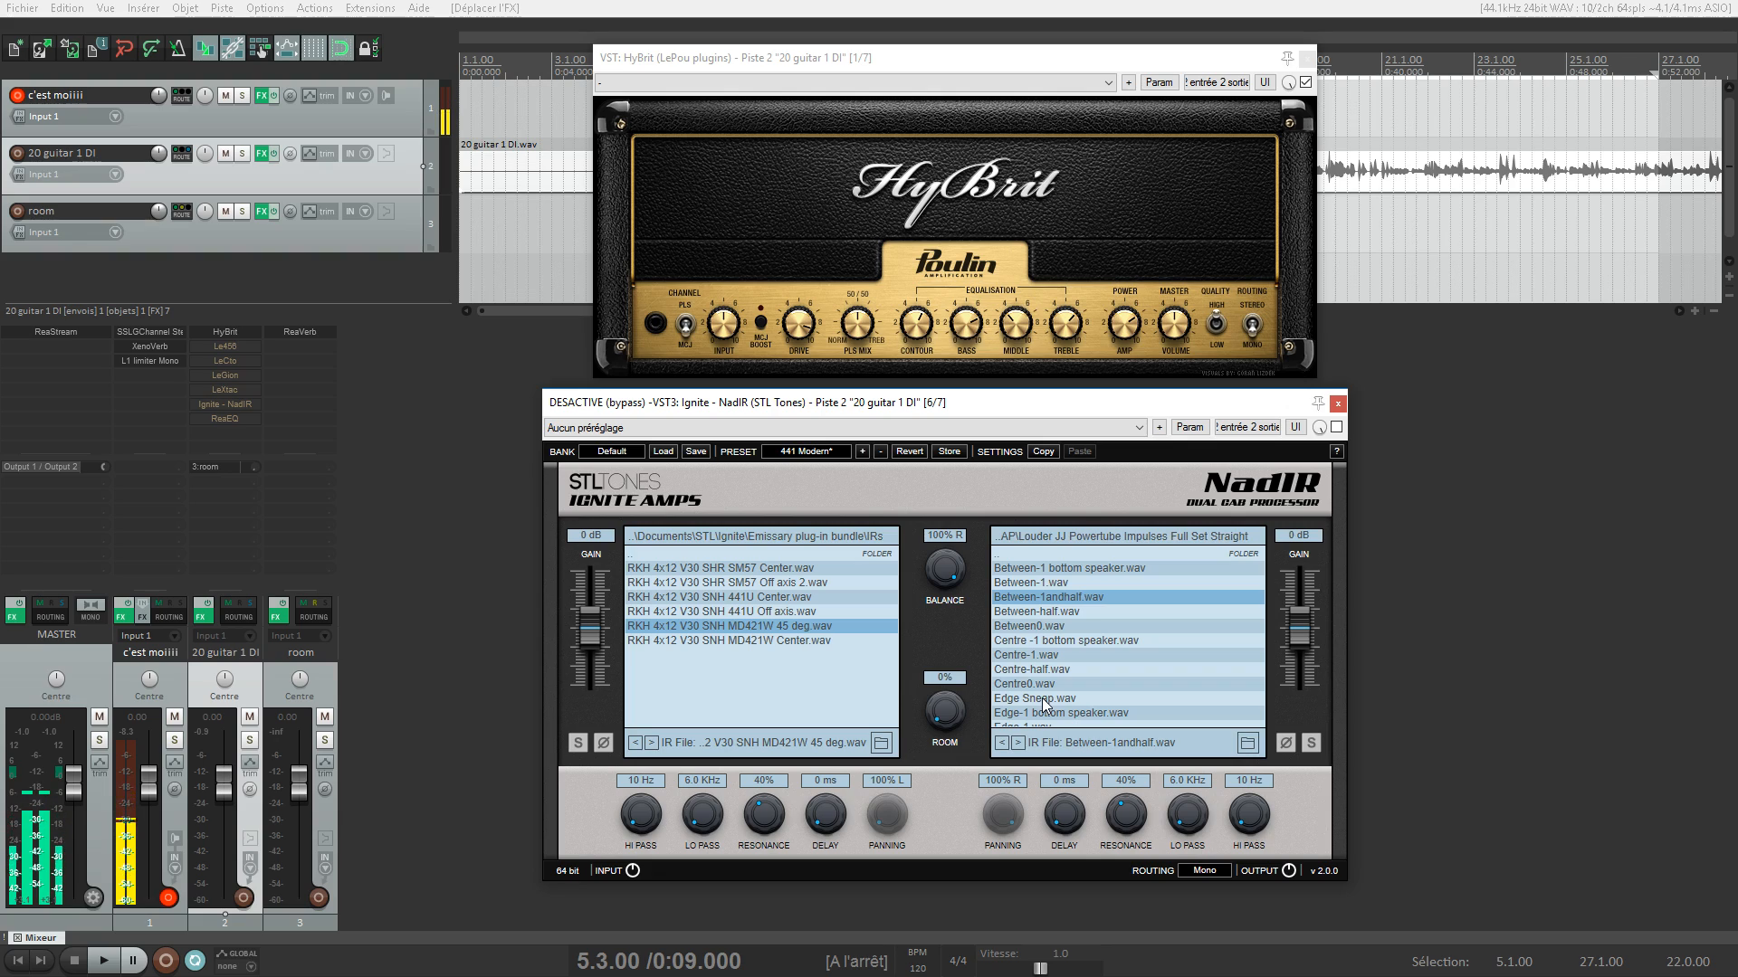
pyautogui.scroll(-1, 1045, 704)
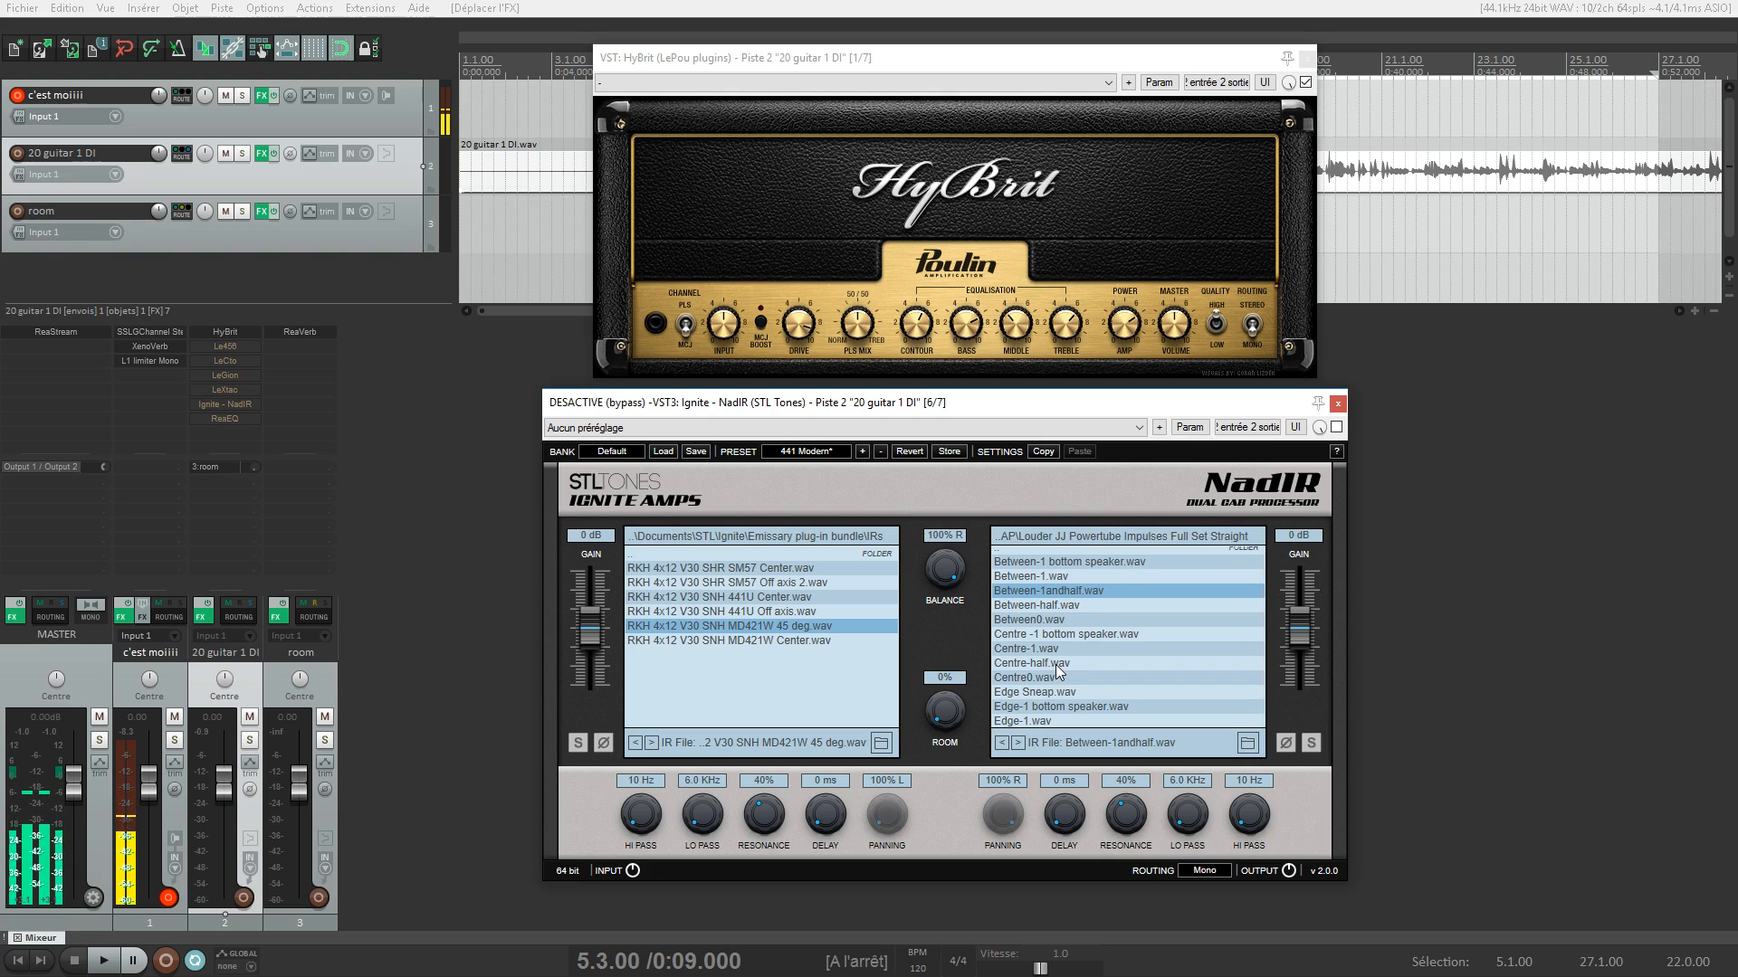
pyautogui.scroll(1, 1055, 664)
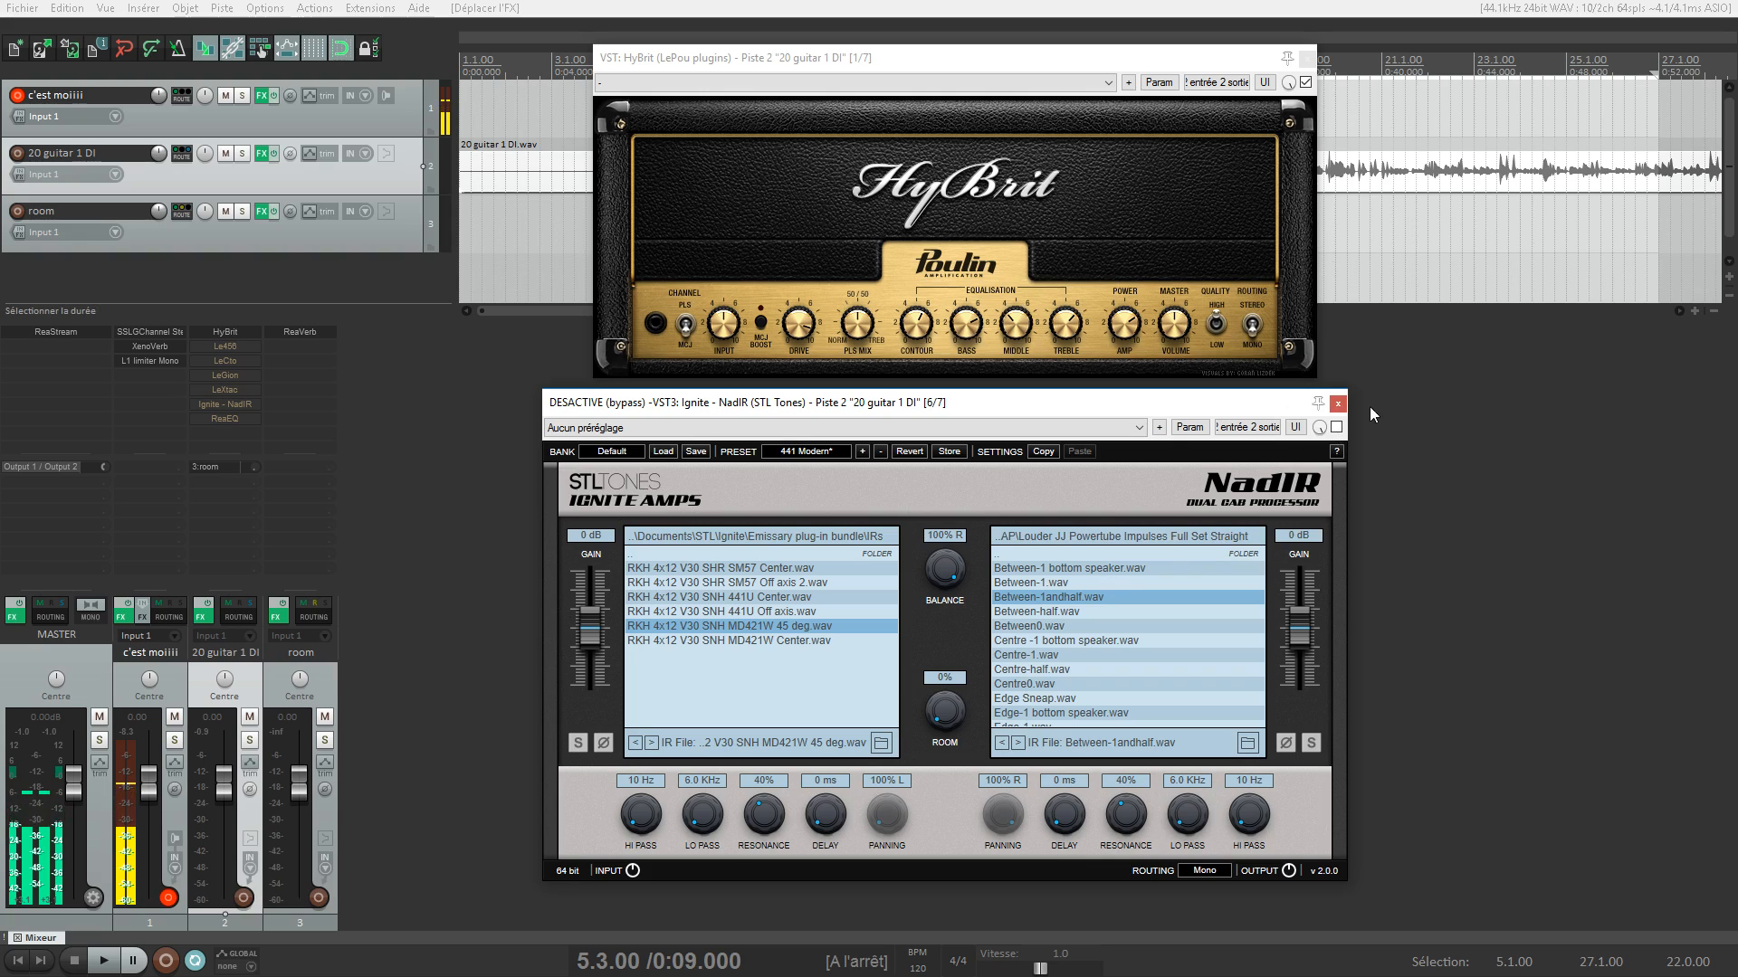
# Enable NadIR on the guitar track and audition the HyBrit amp through the cabinet impulse
pyautogui.click(1336, 427)
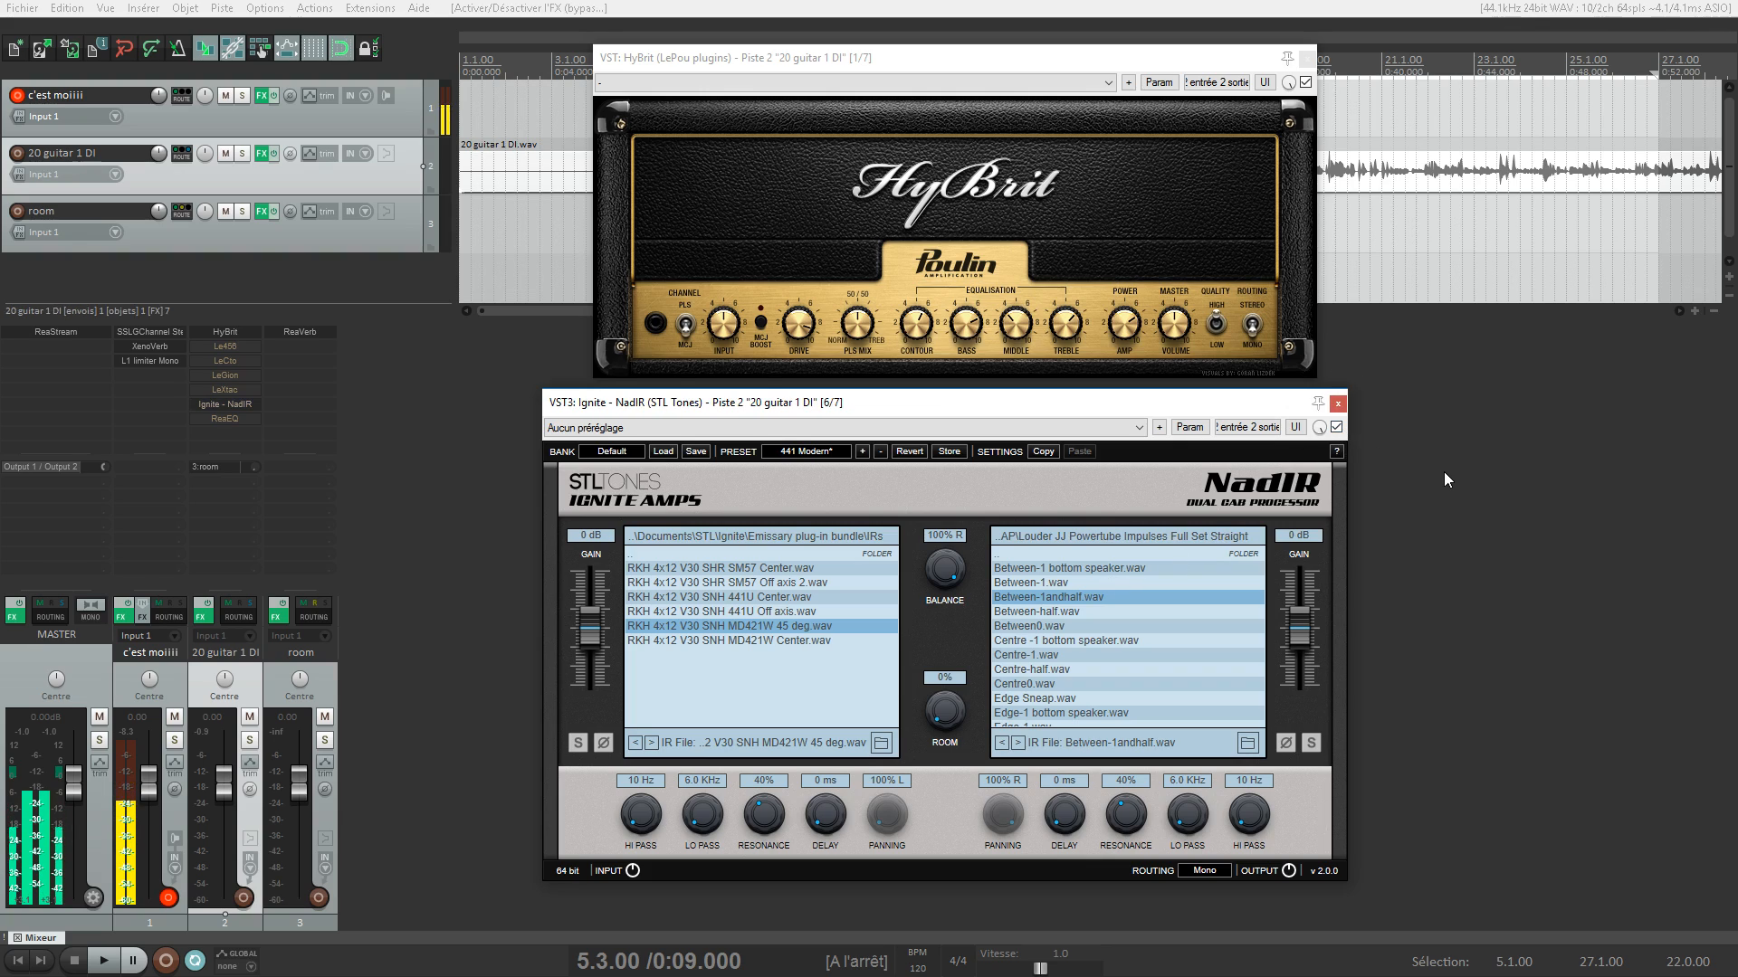
pyautogui.press('space')
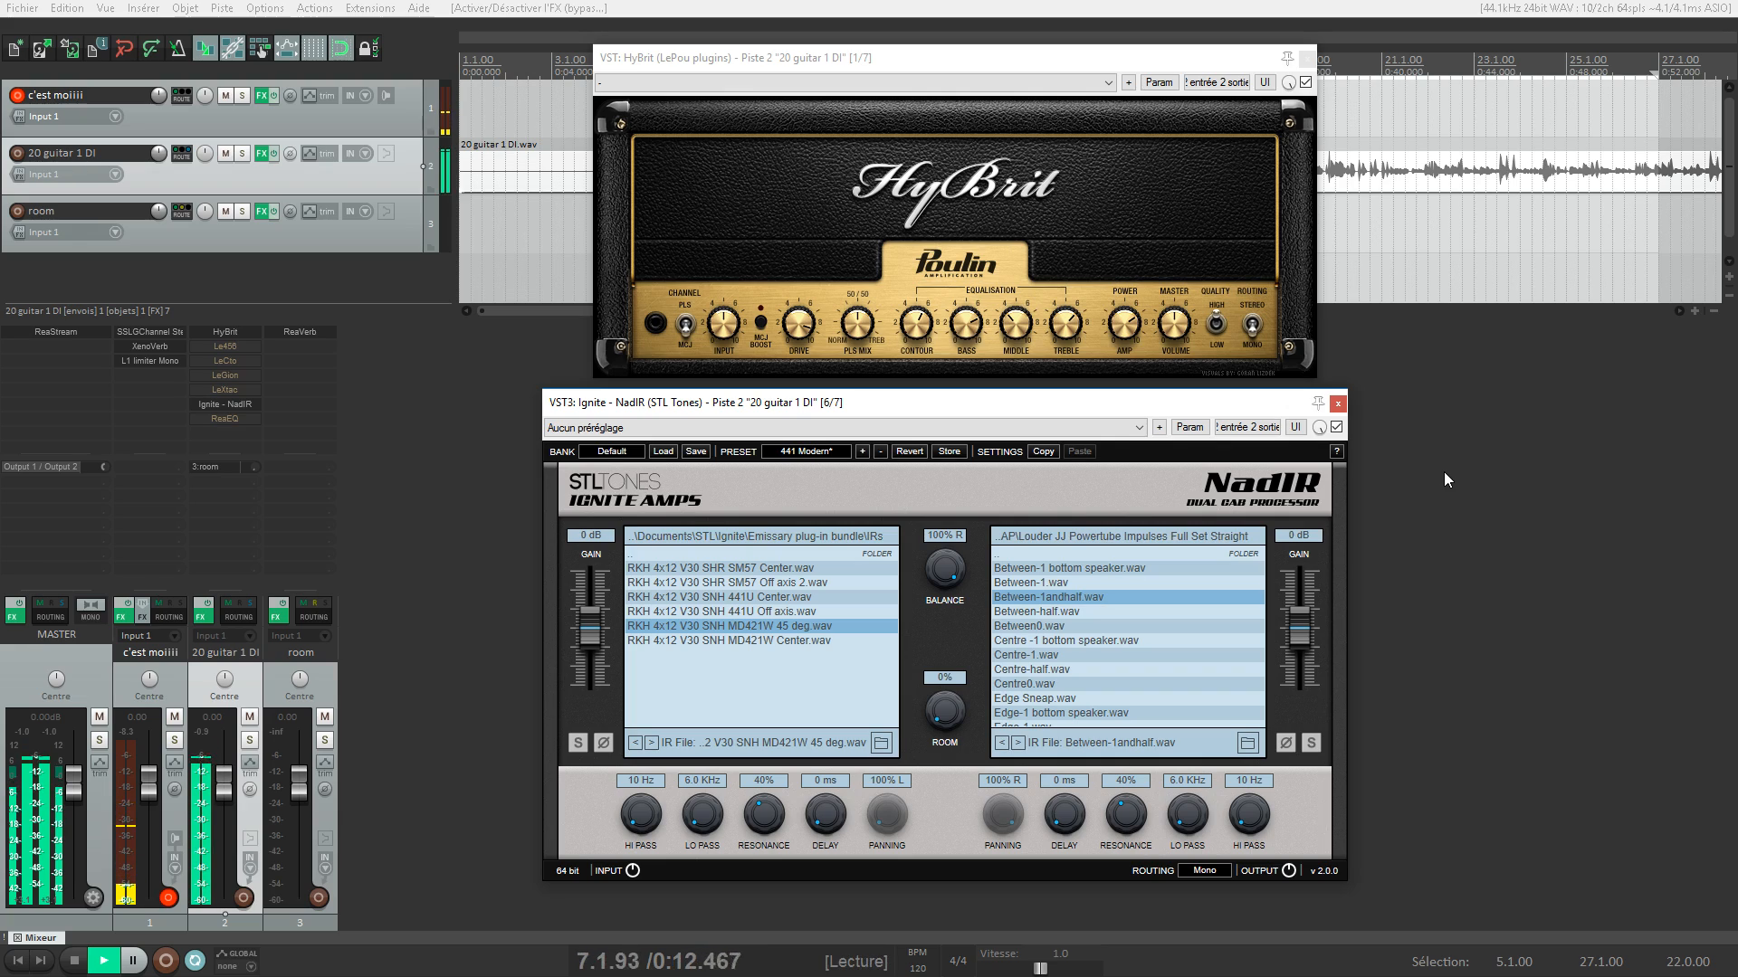
pyautogui.press('space')
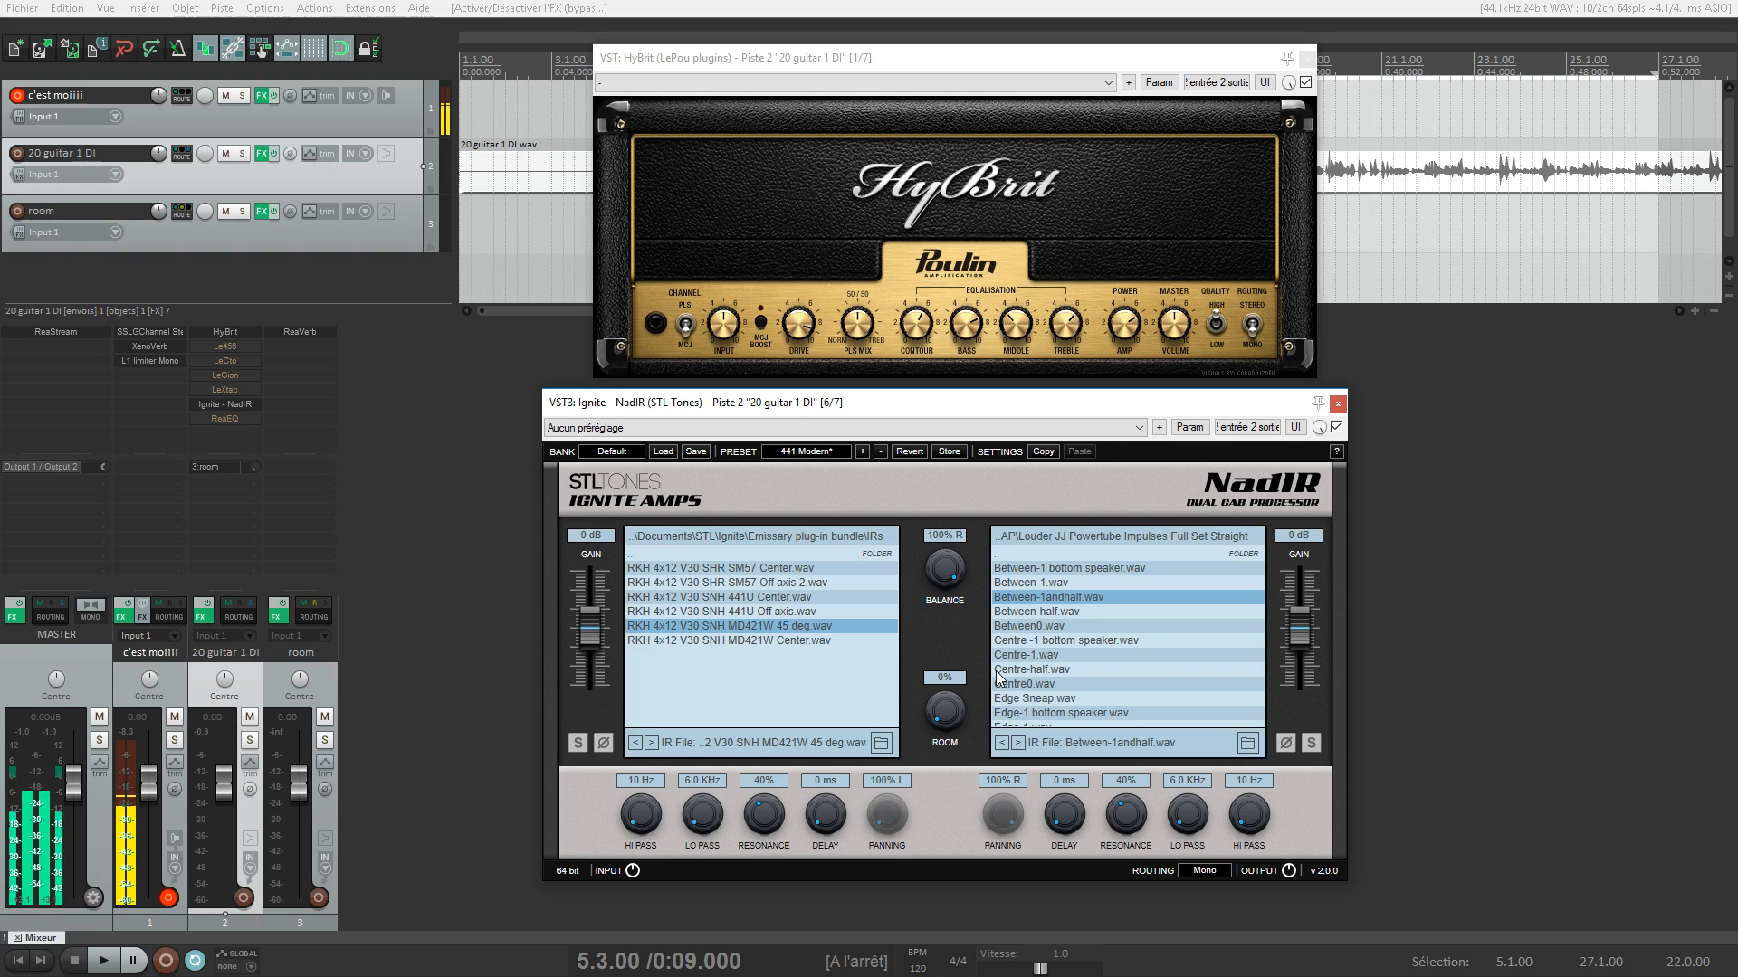
# Compare the two cabinet impulses during playback by setting NadIR's Balance to 100% L and to 25% R
pyautogui.press('space')
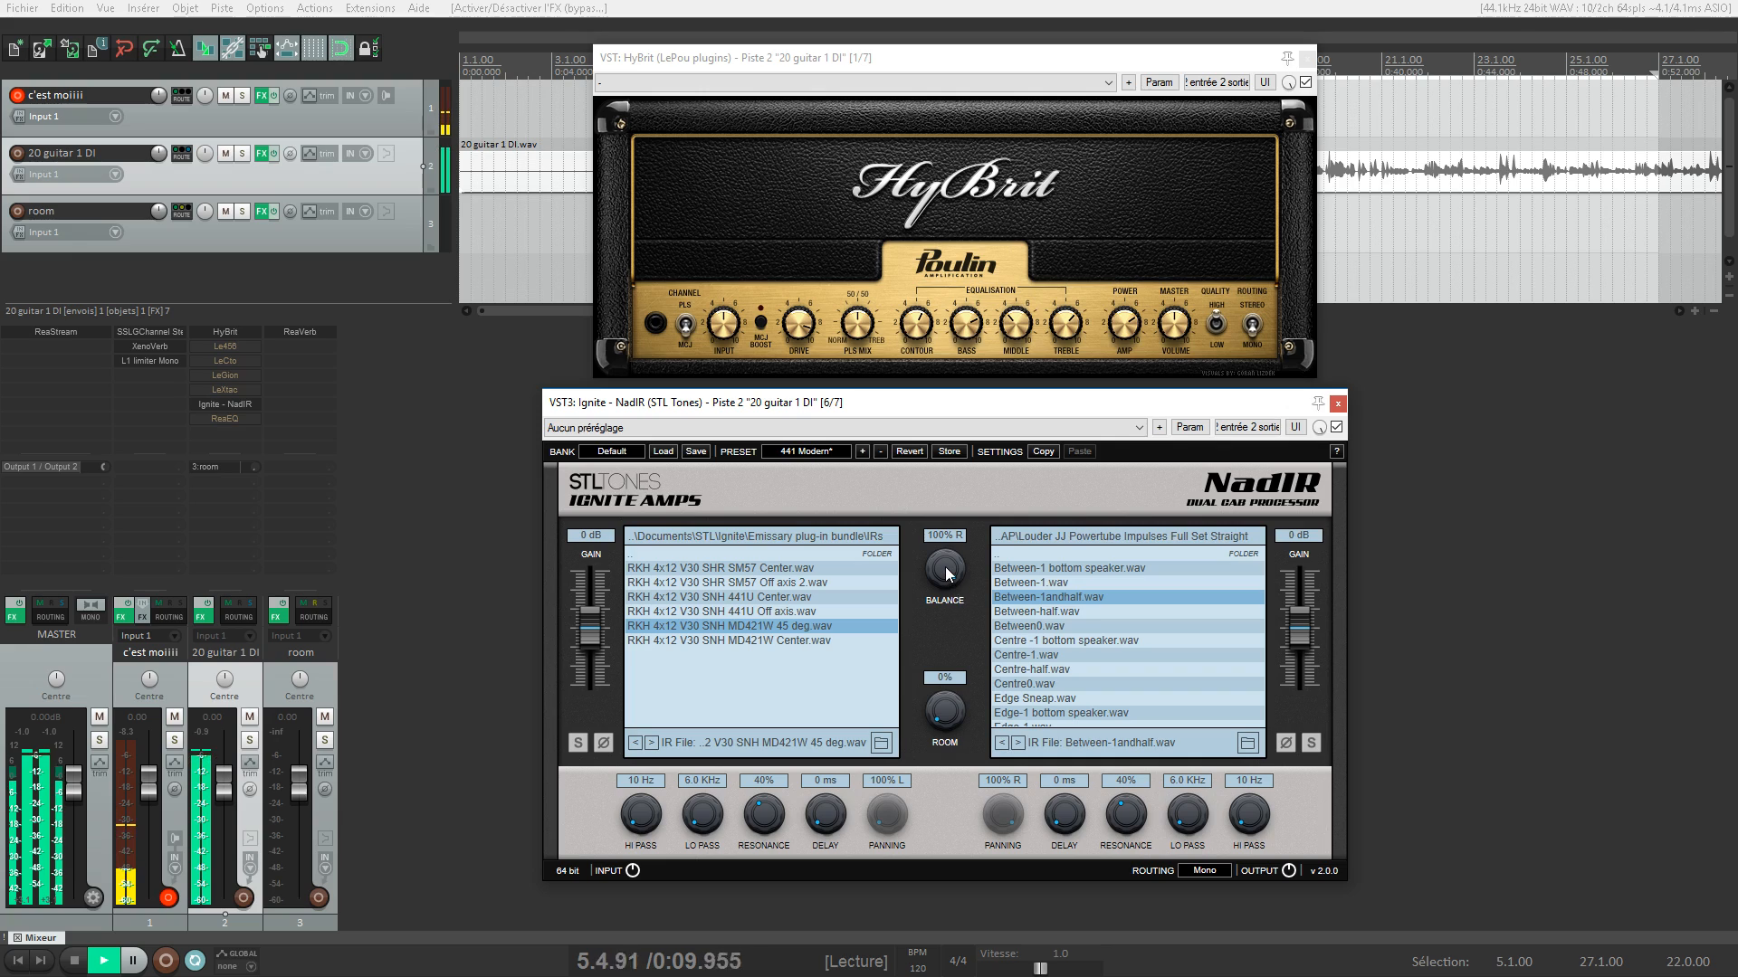
pyautogui.moveTo(947, 579); pyautogui.dragTo(968, 778)
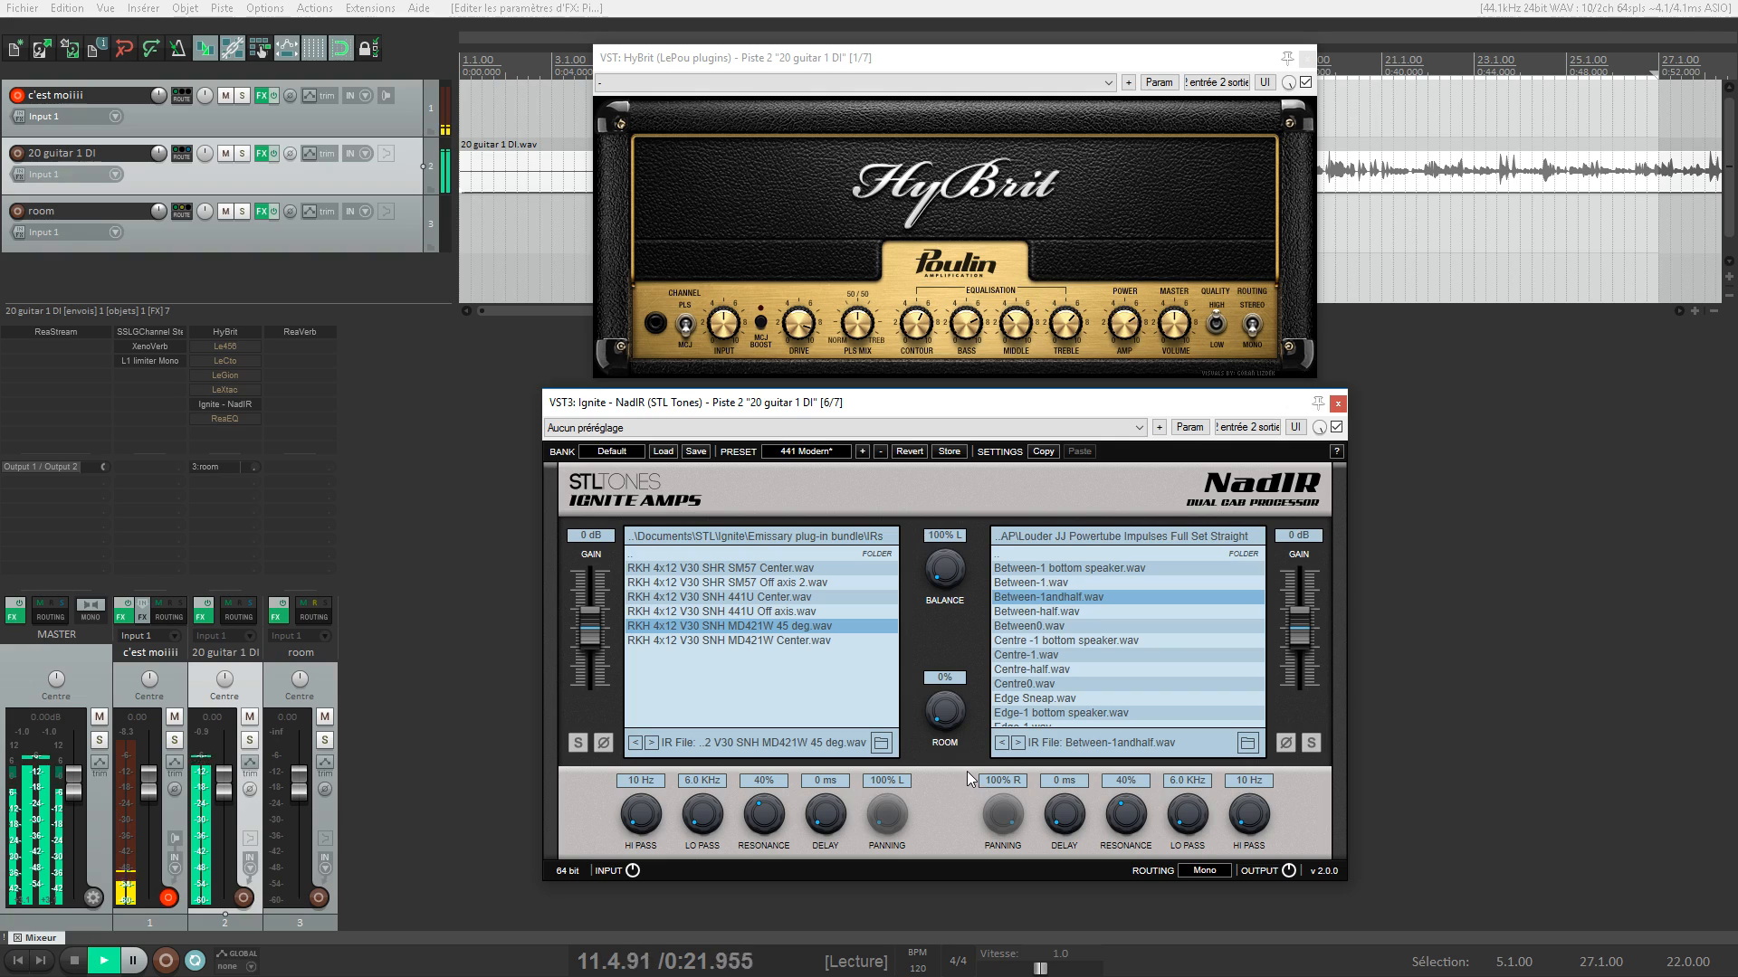
pyautogui.moveTo(966, 771); pyautogui.dragTo(948, 643)
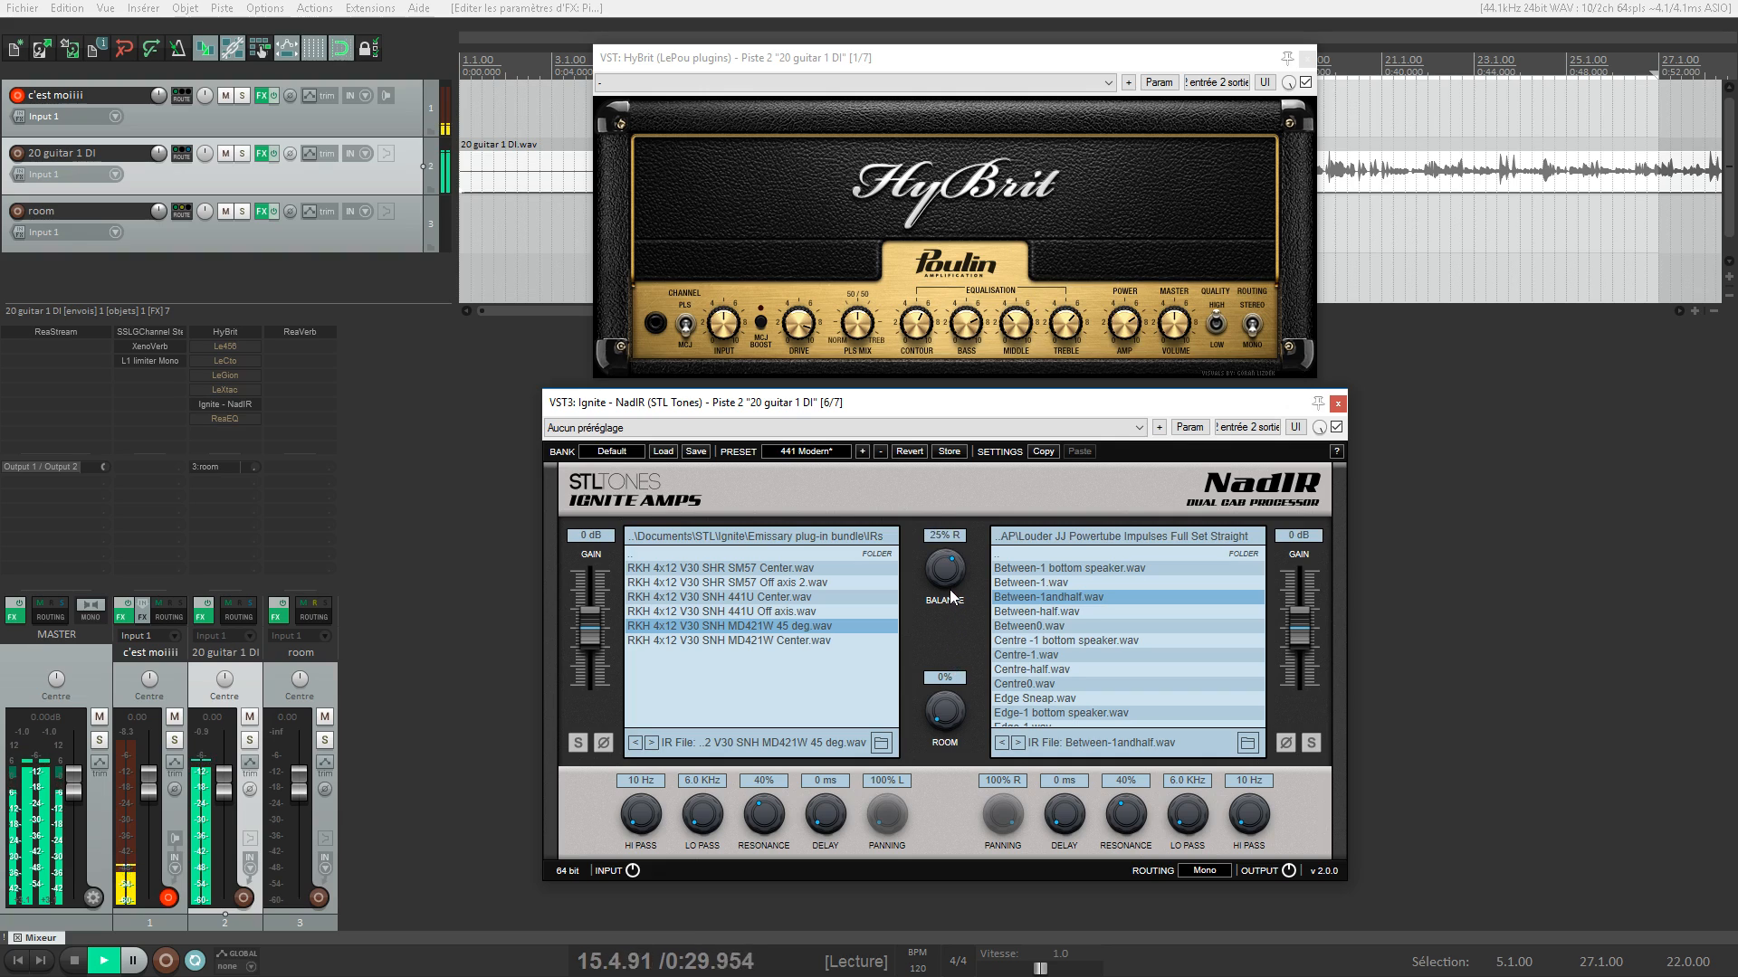
pyautogui.press('space')
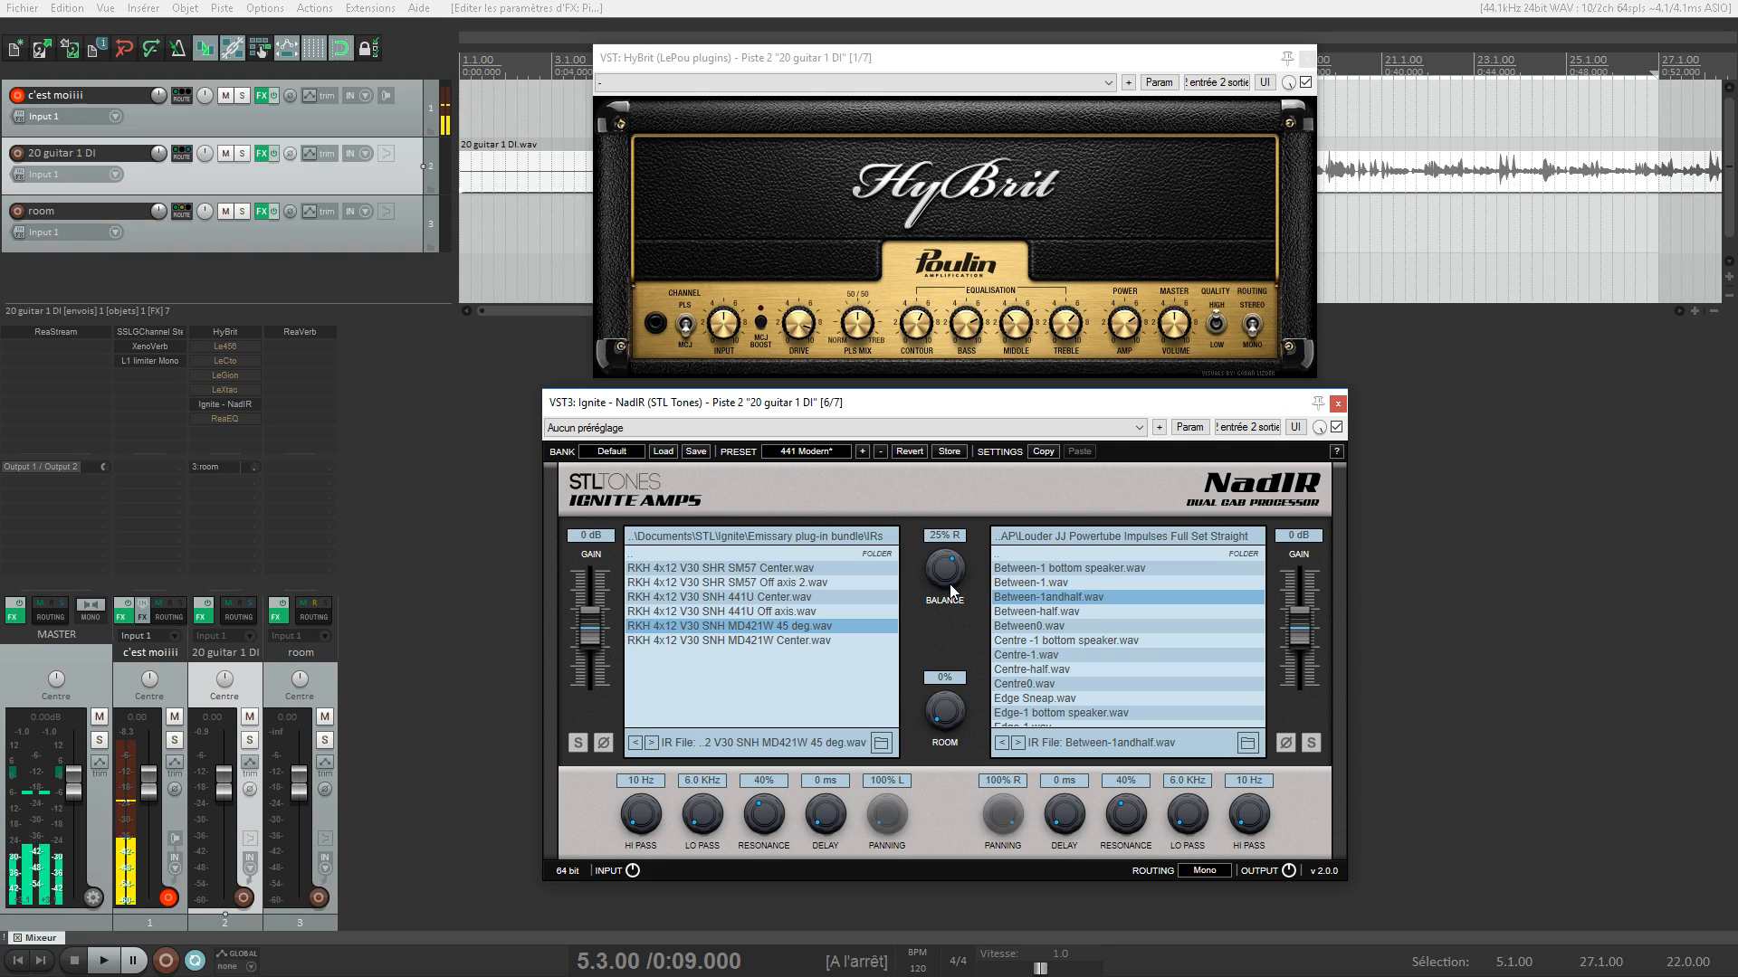
# Audition NadIR's Balance at 100% R, and set it to 32% R while playing the guitar track
pyautogui.press('space')
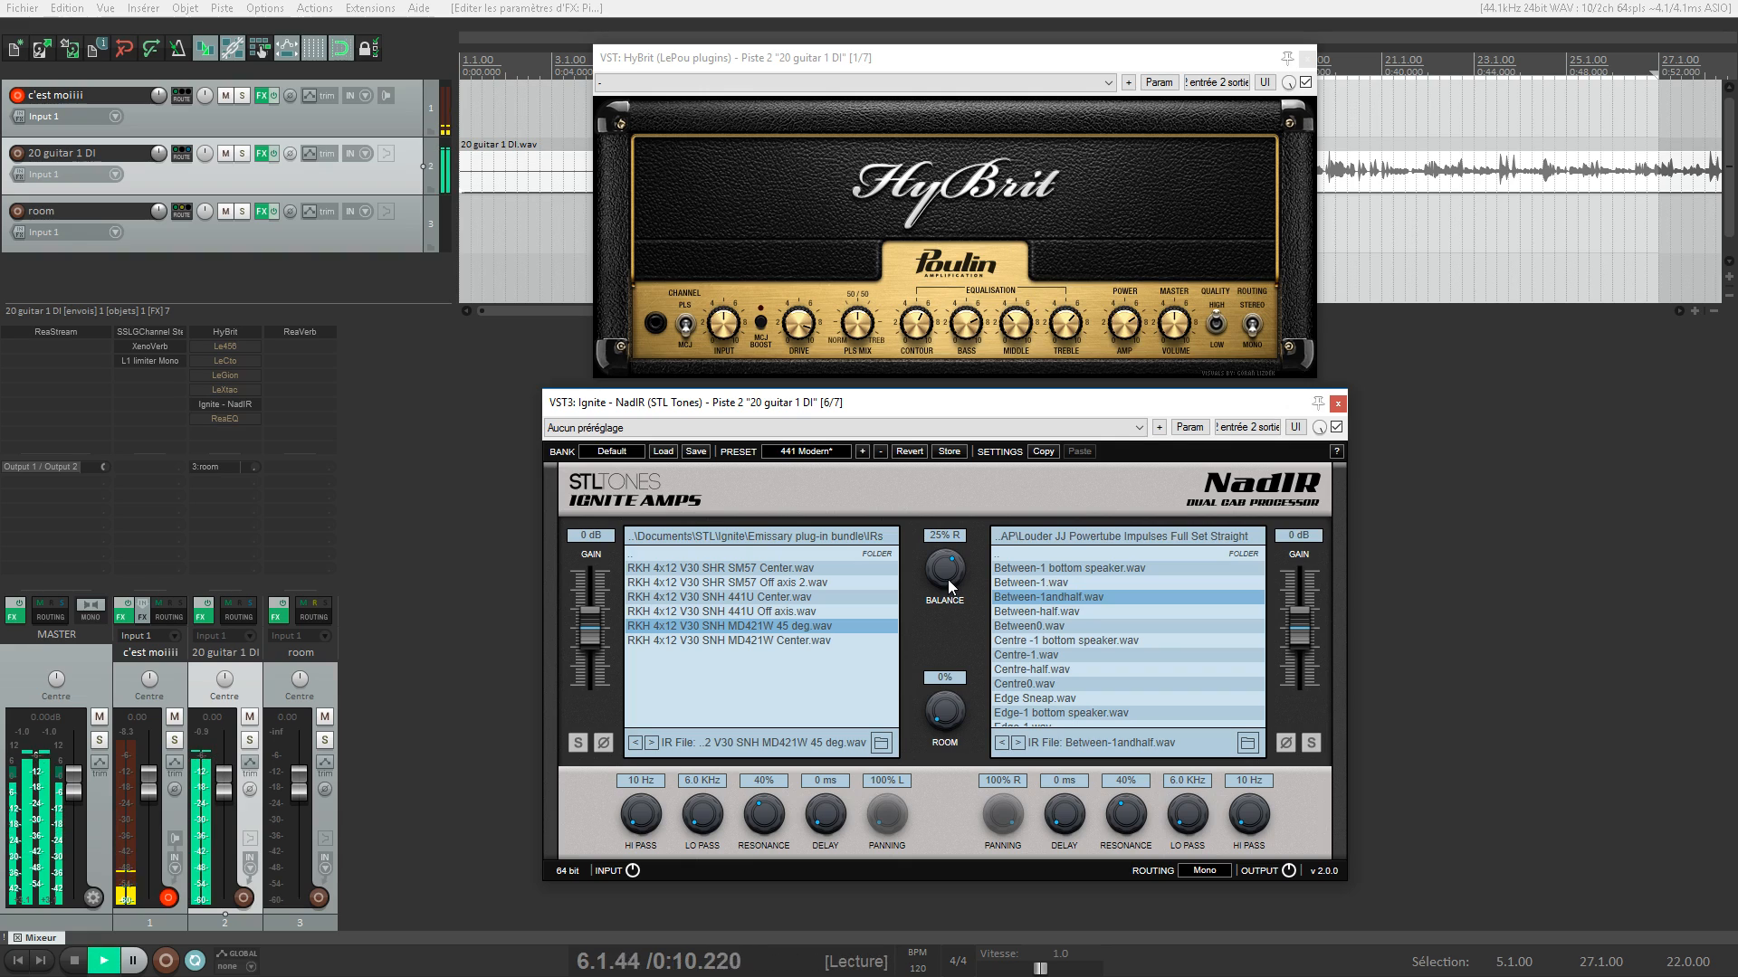
pyautogui.moveTo(946, 578); pyautogui.dragTo(936, 469)
pyautogui.press('space')
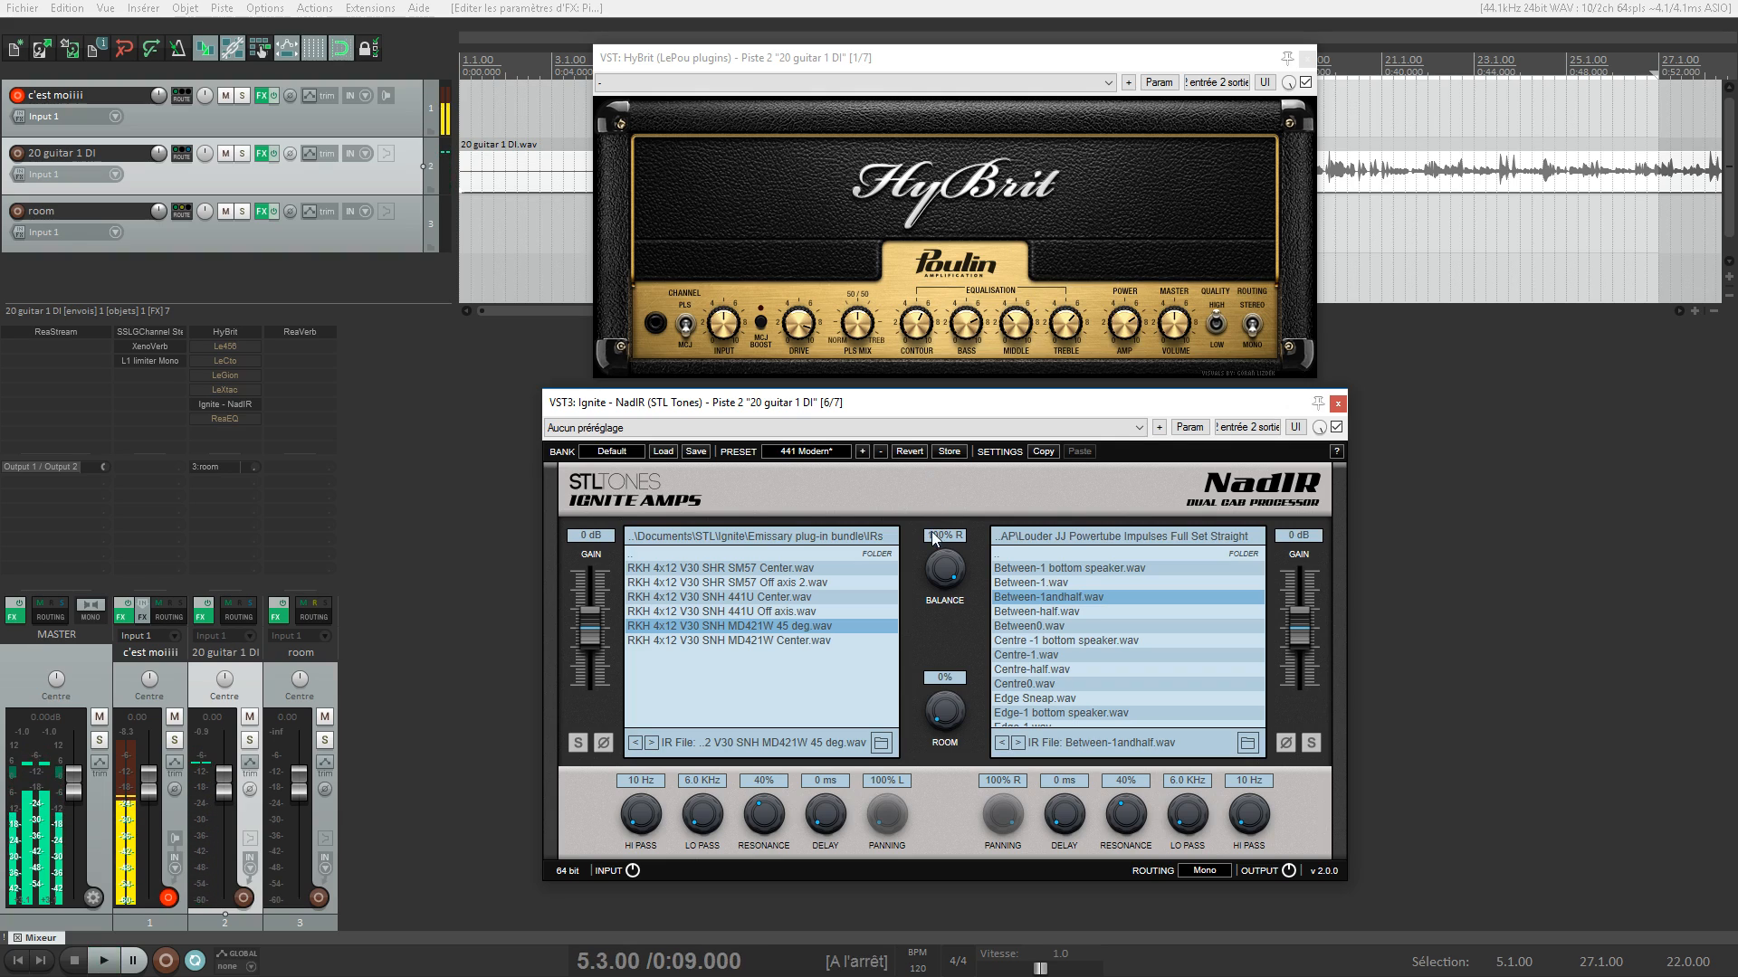
pyautogui.moveTo(946, 573); pyautogui.dragTo(946, 616)
pyautogui.press('space')
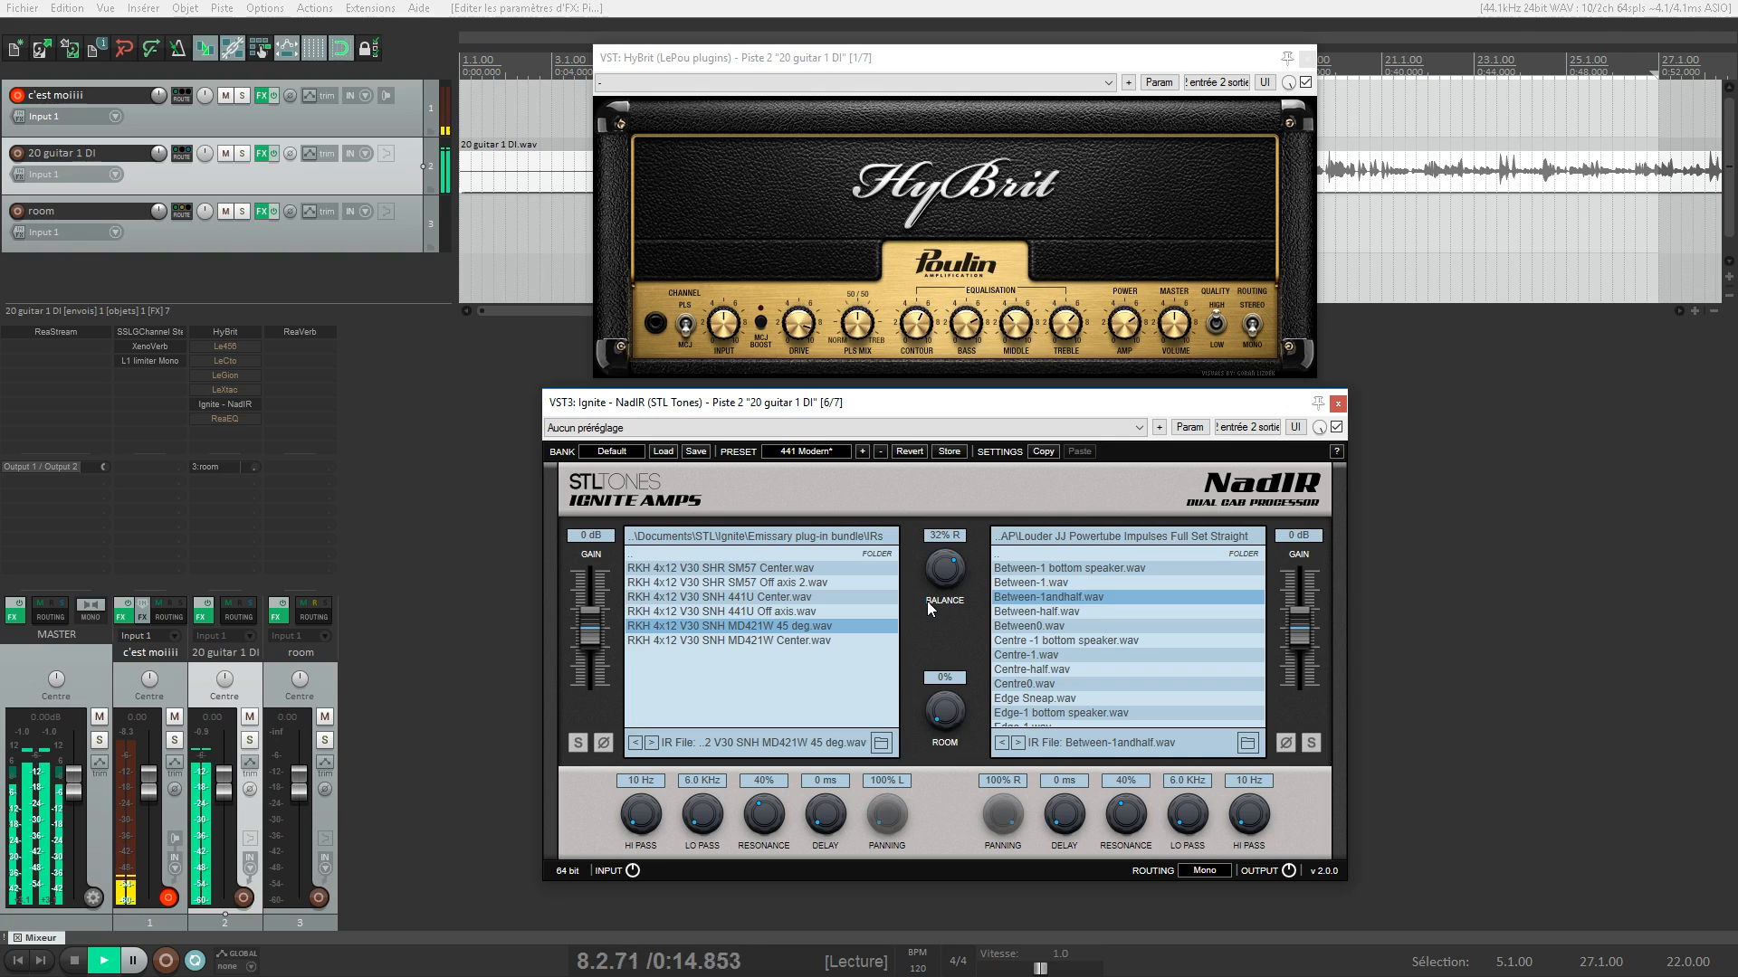
# Stop playback, bypass and close HyBrit, and open the guitar track's Le456 amp above the NadIR window
pyautogui.press('space')
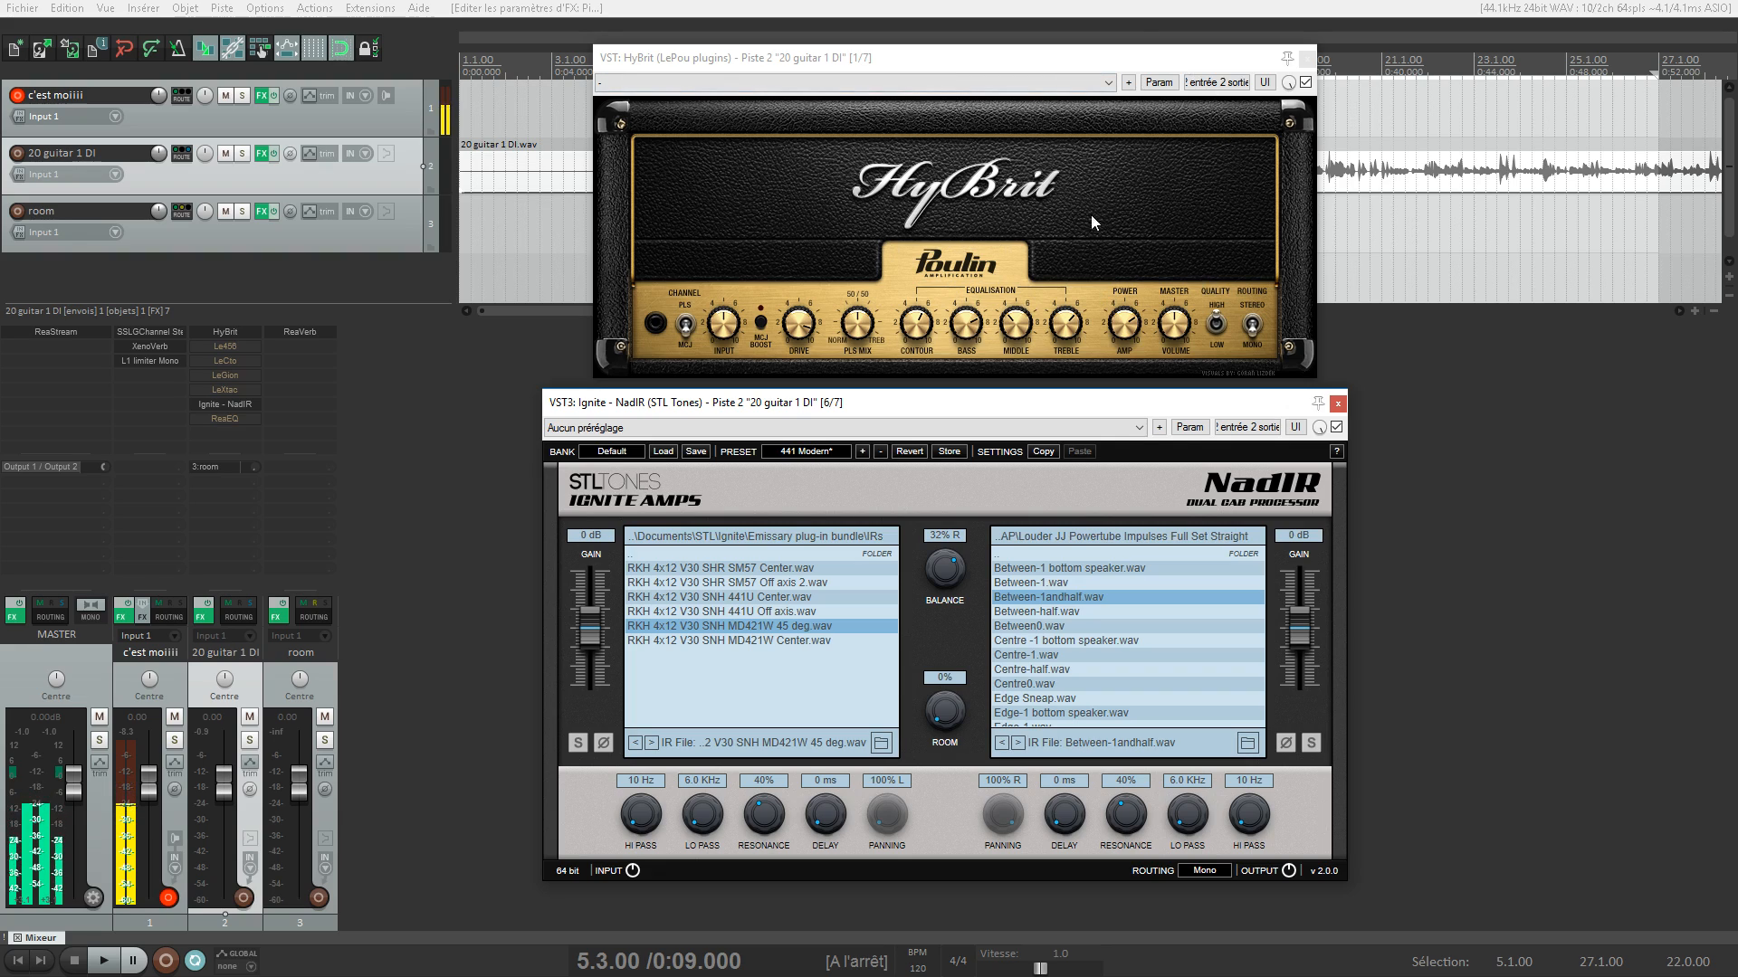
pyautogui.click(1305, 82)
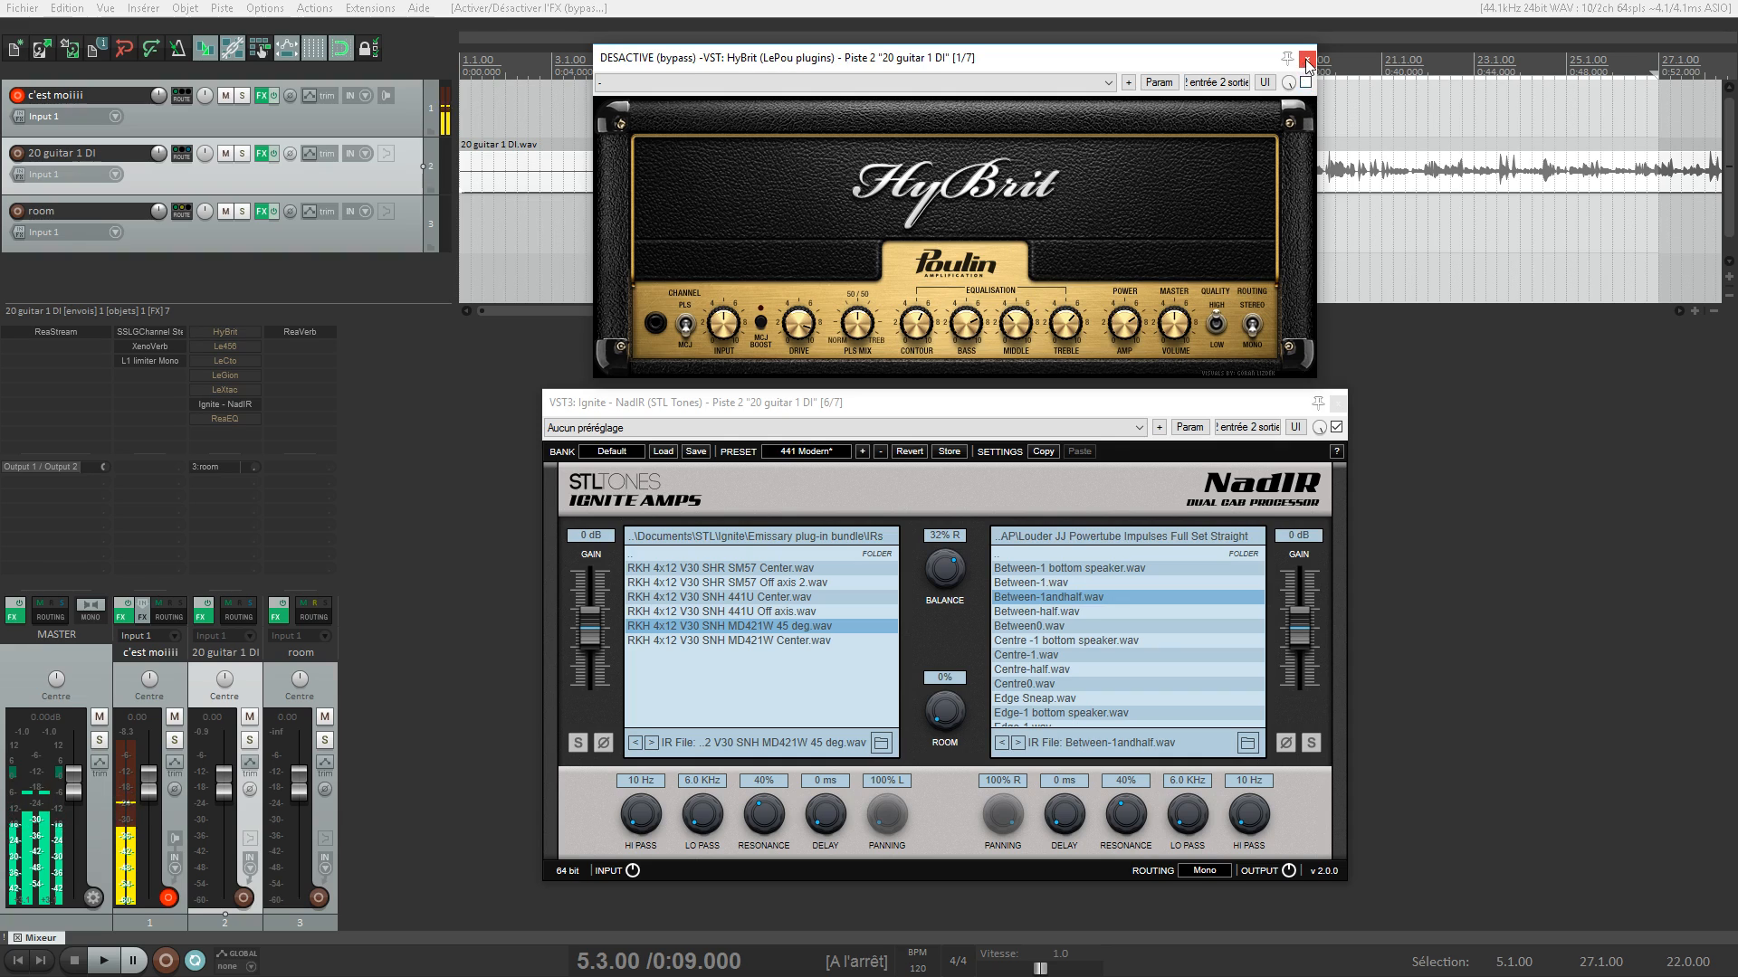
pyautogui.click(1307, 59)
pyautogui.click(224, 346)
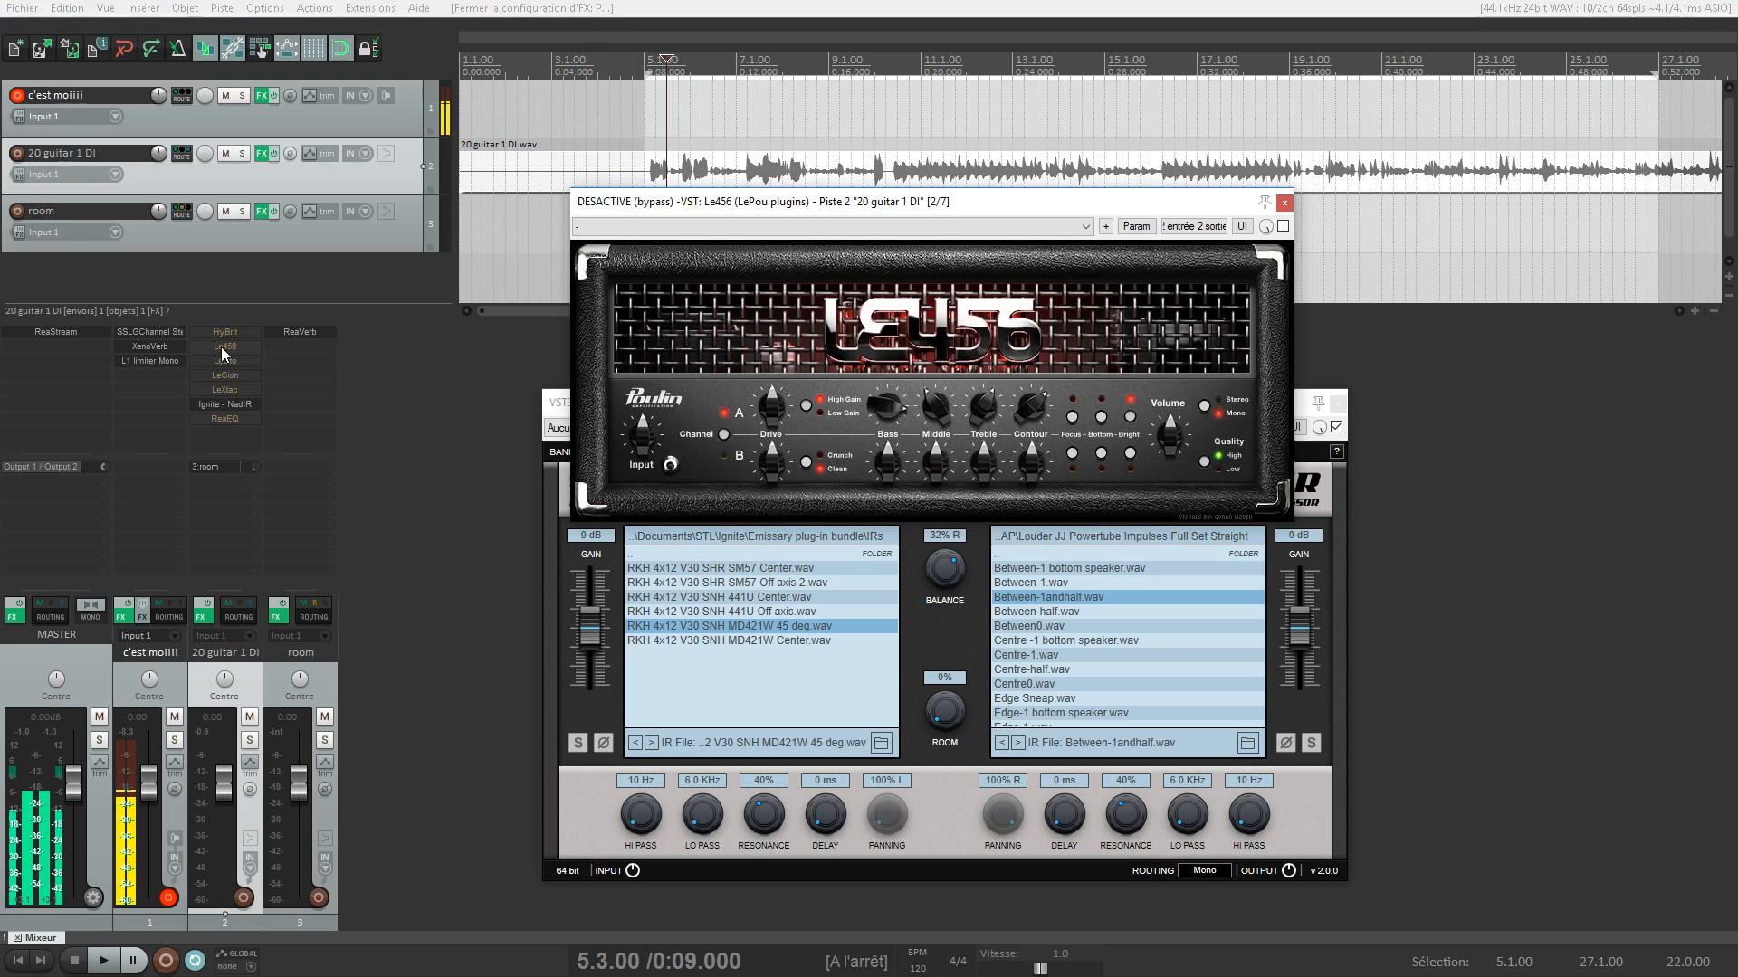
pyautogui.moveTo(964, 202); pyautogui.dragTo(974, 59)
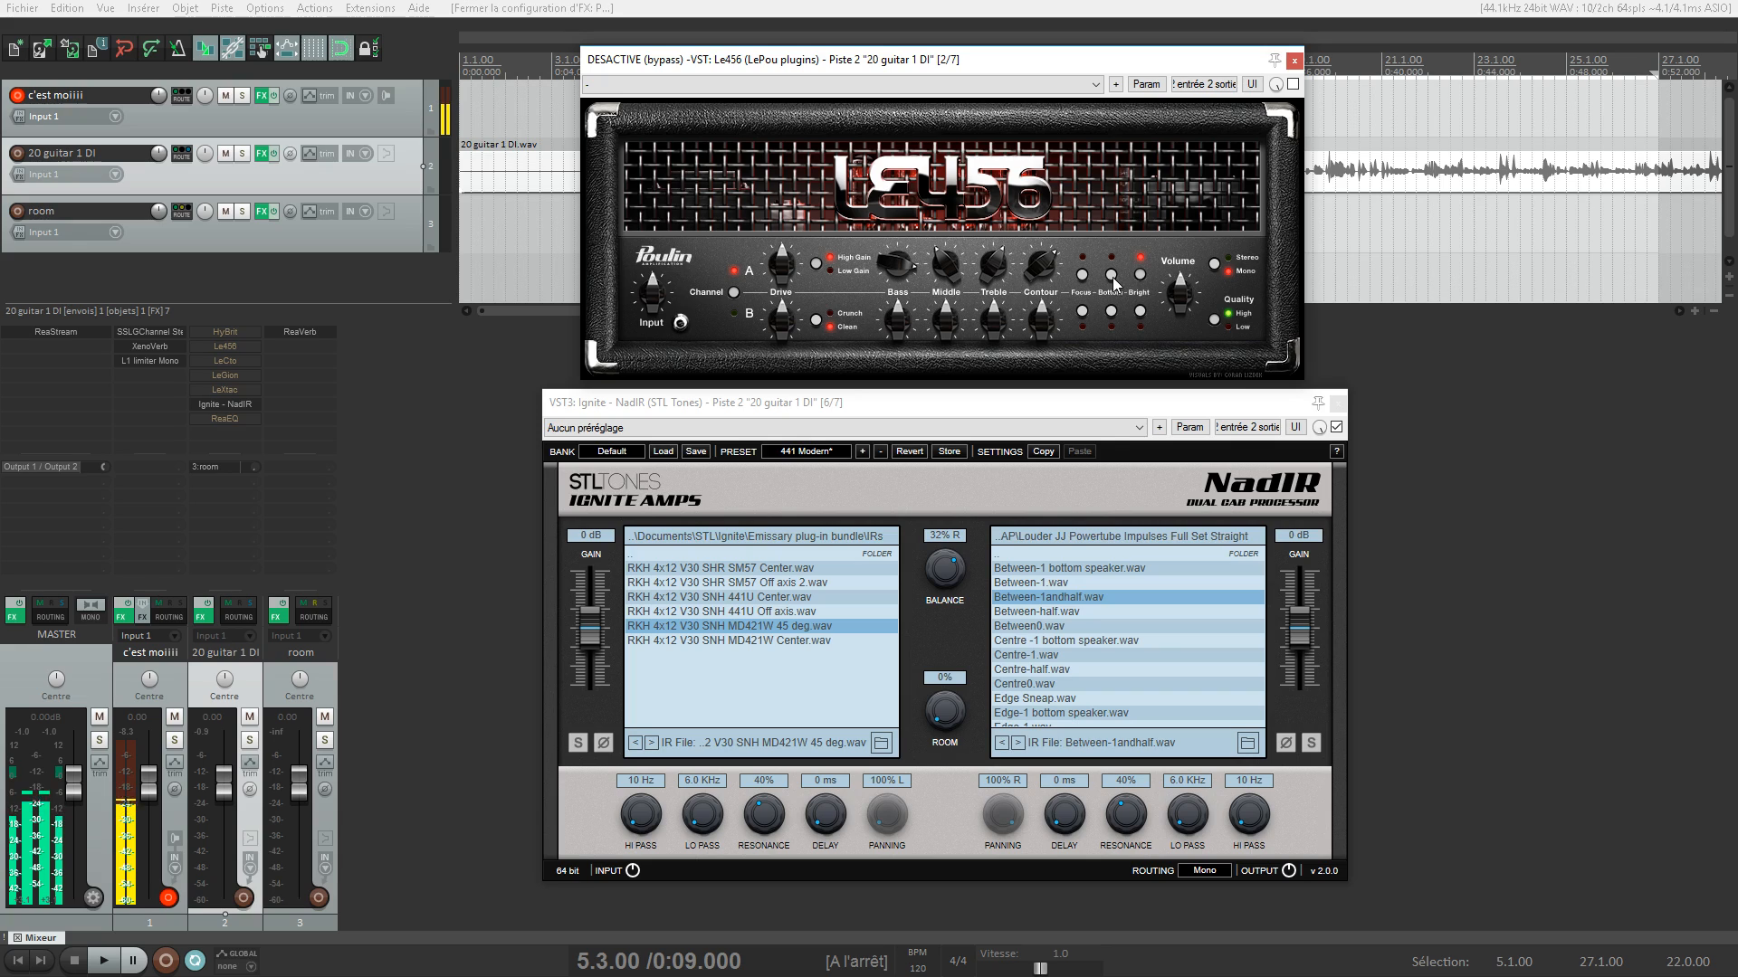
# Enable the Le456 amp on the guitar track and play the recording through it
pyautogui.press('space')
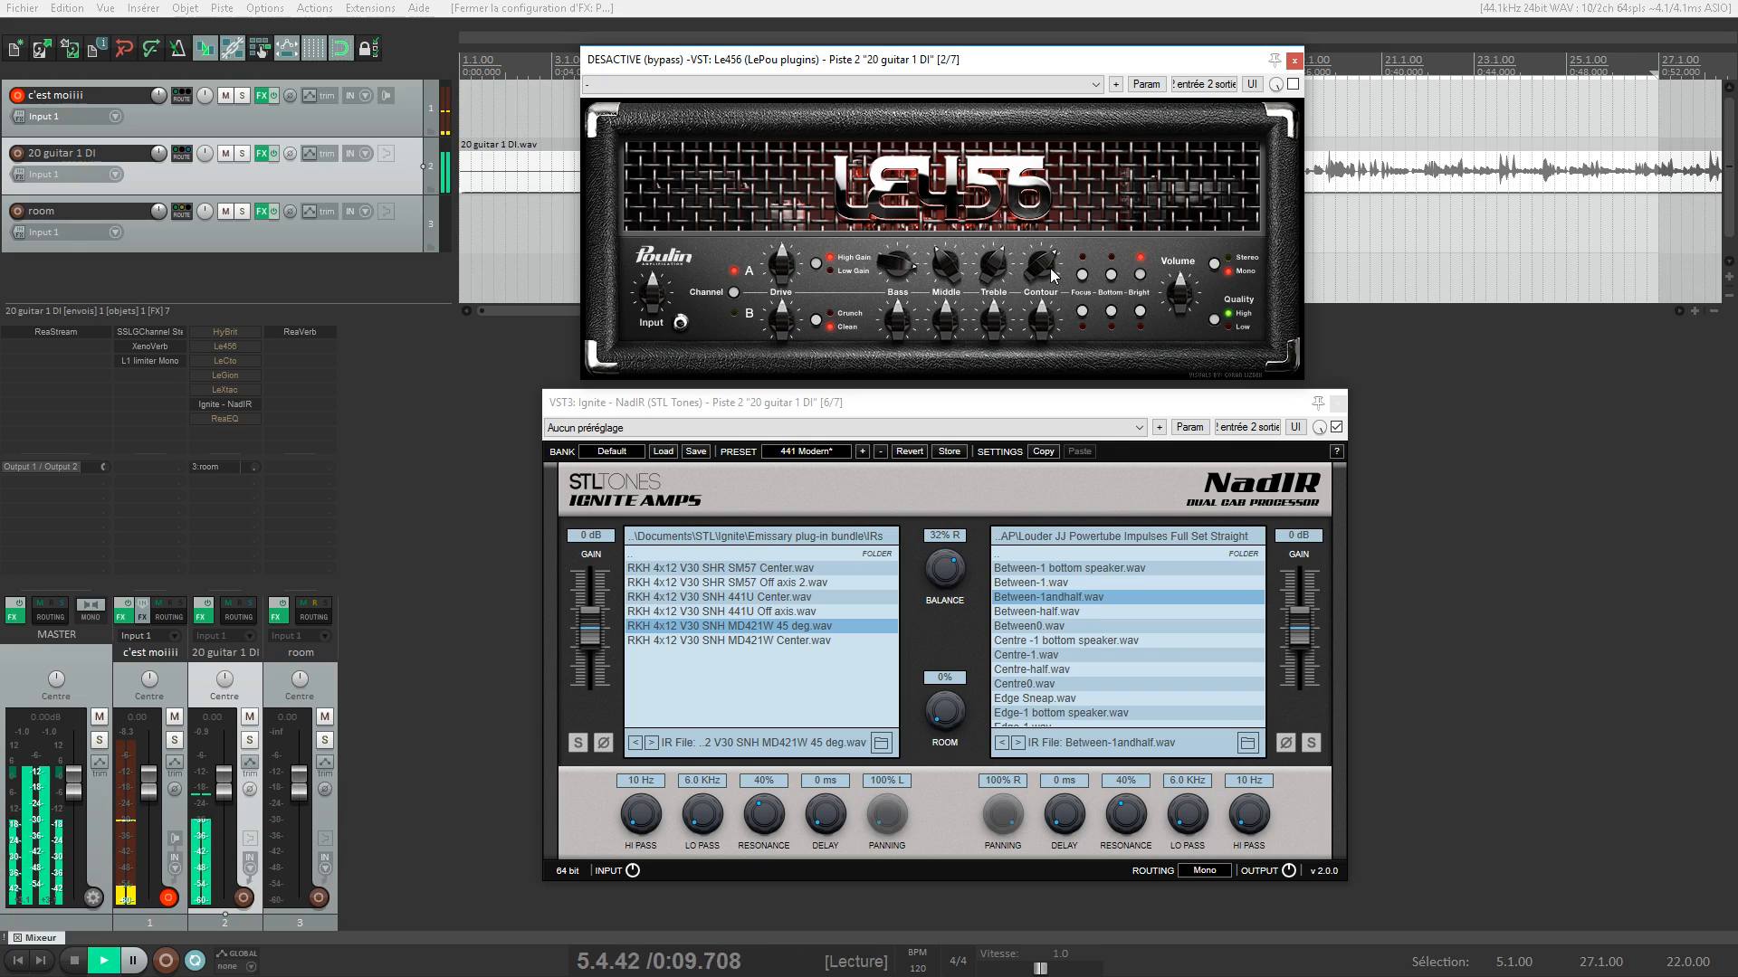
pyautogui.press('space')
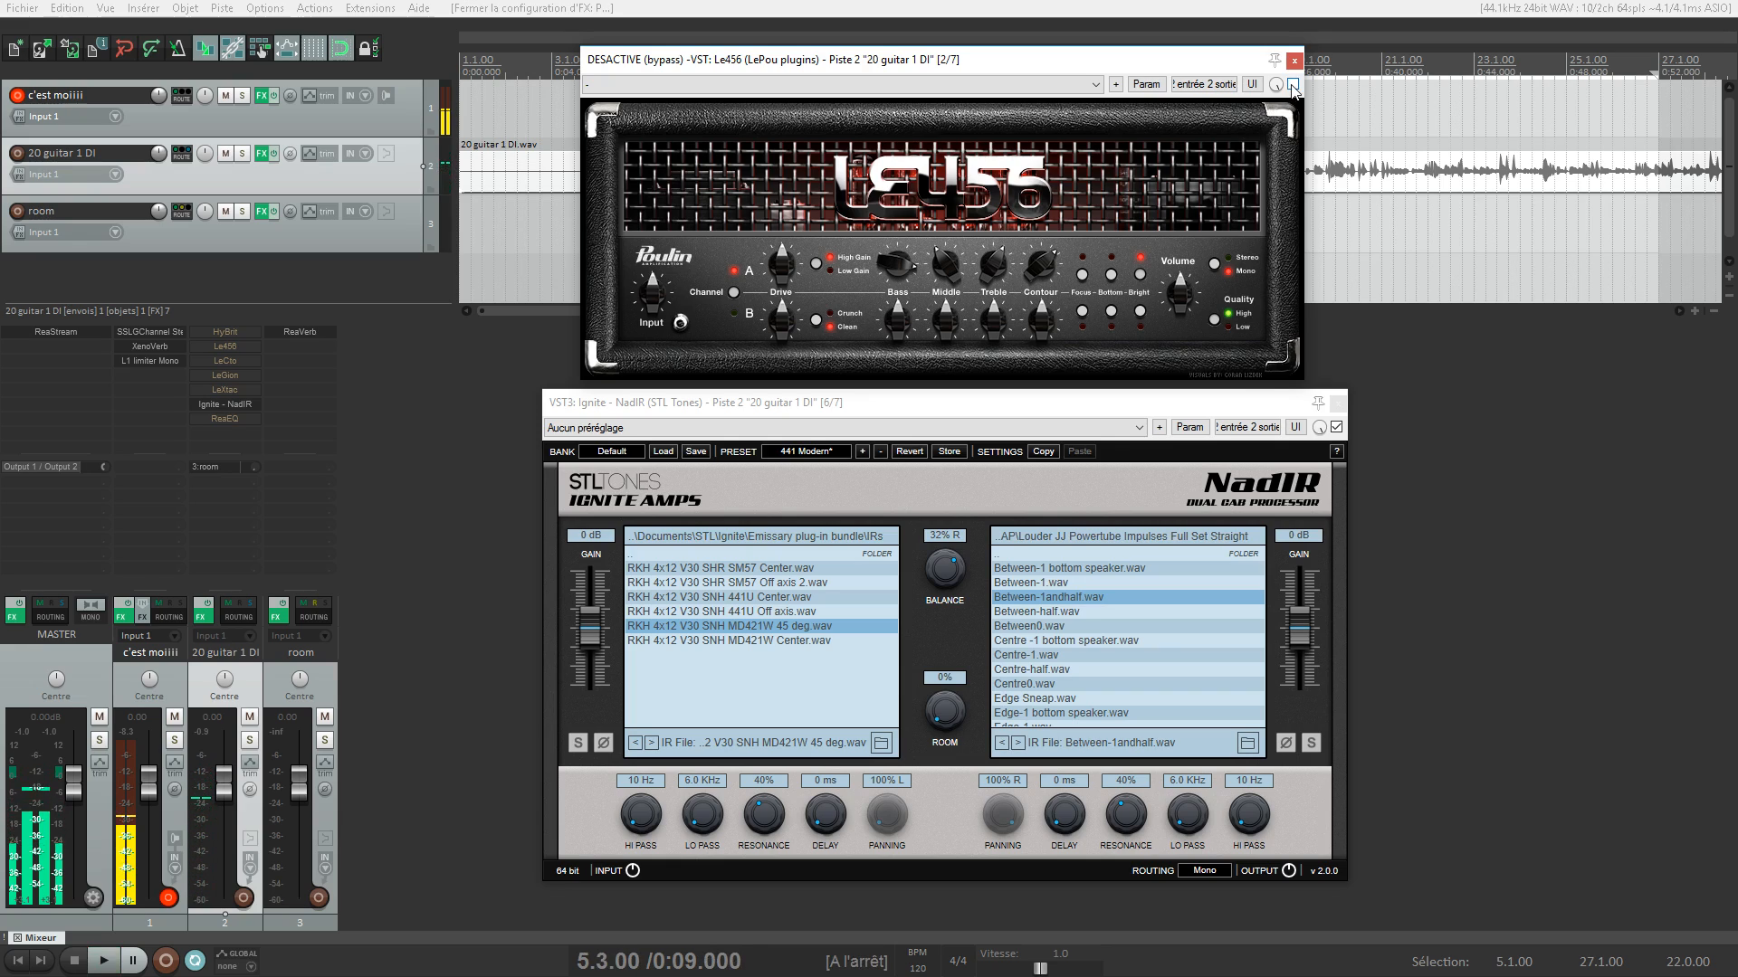
pyautogui.click(1292, 85)
pyautogui.press('space')
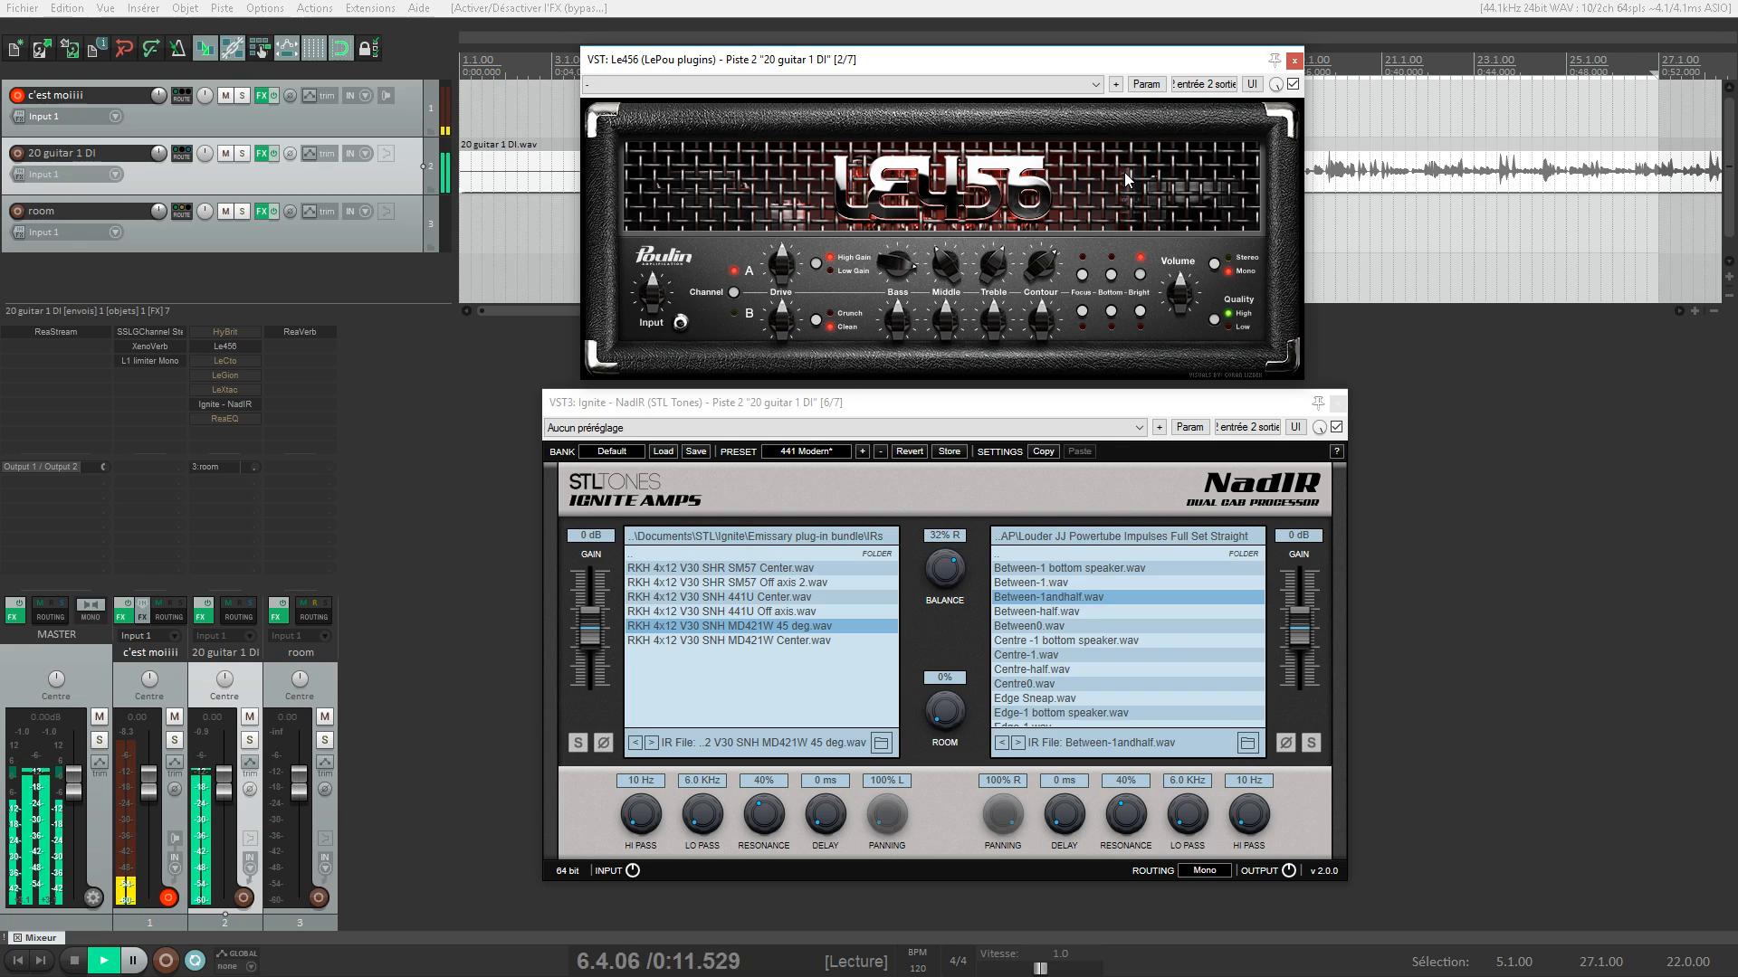
# Set NadIR's Balance to 100% R, audition the second cabinet's impulses, and load Between-1 bottom speaker.wav
pyautogui.moveTo(950, 565); pyautogui.dragTo(936, 405)
pyautogui.click(1034, 640)
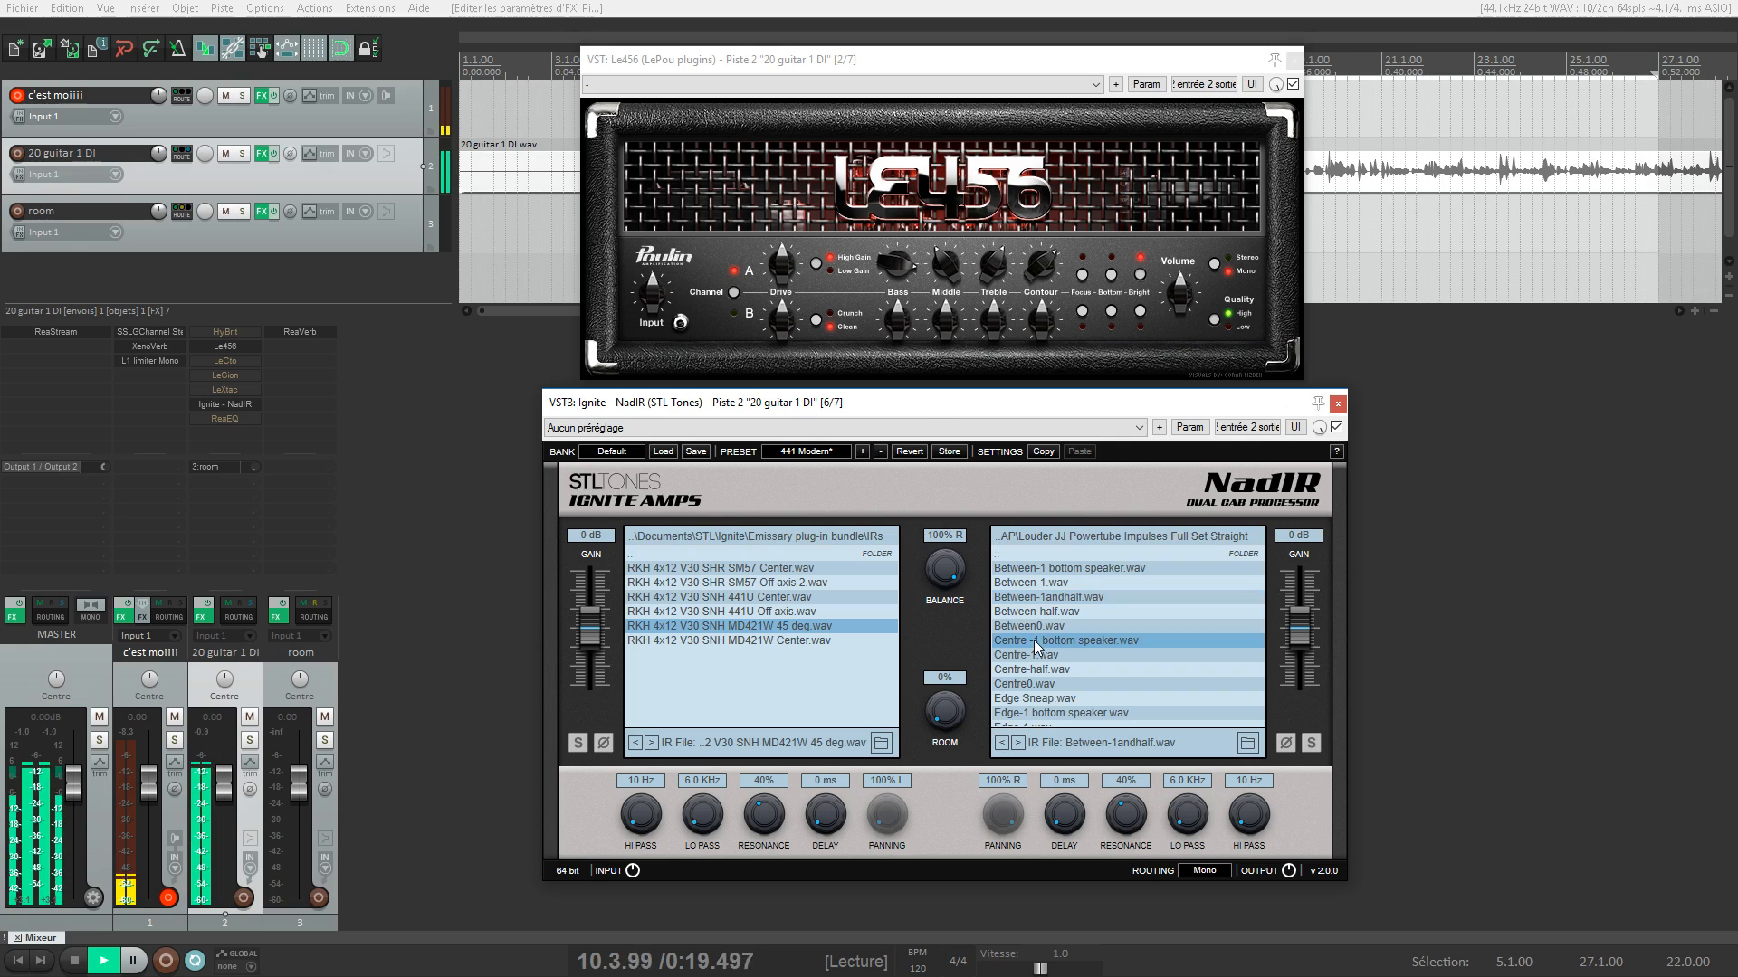
pyautogui.click(1052, 684)
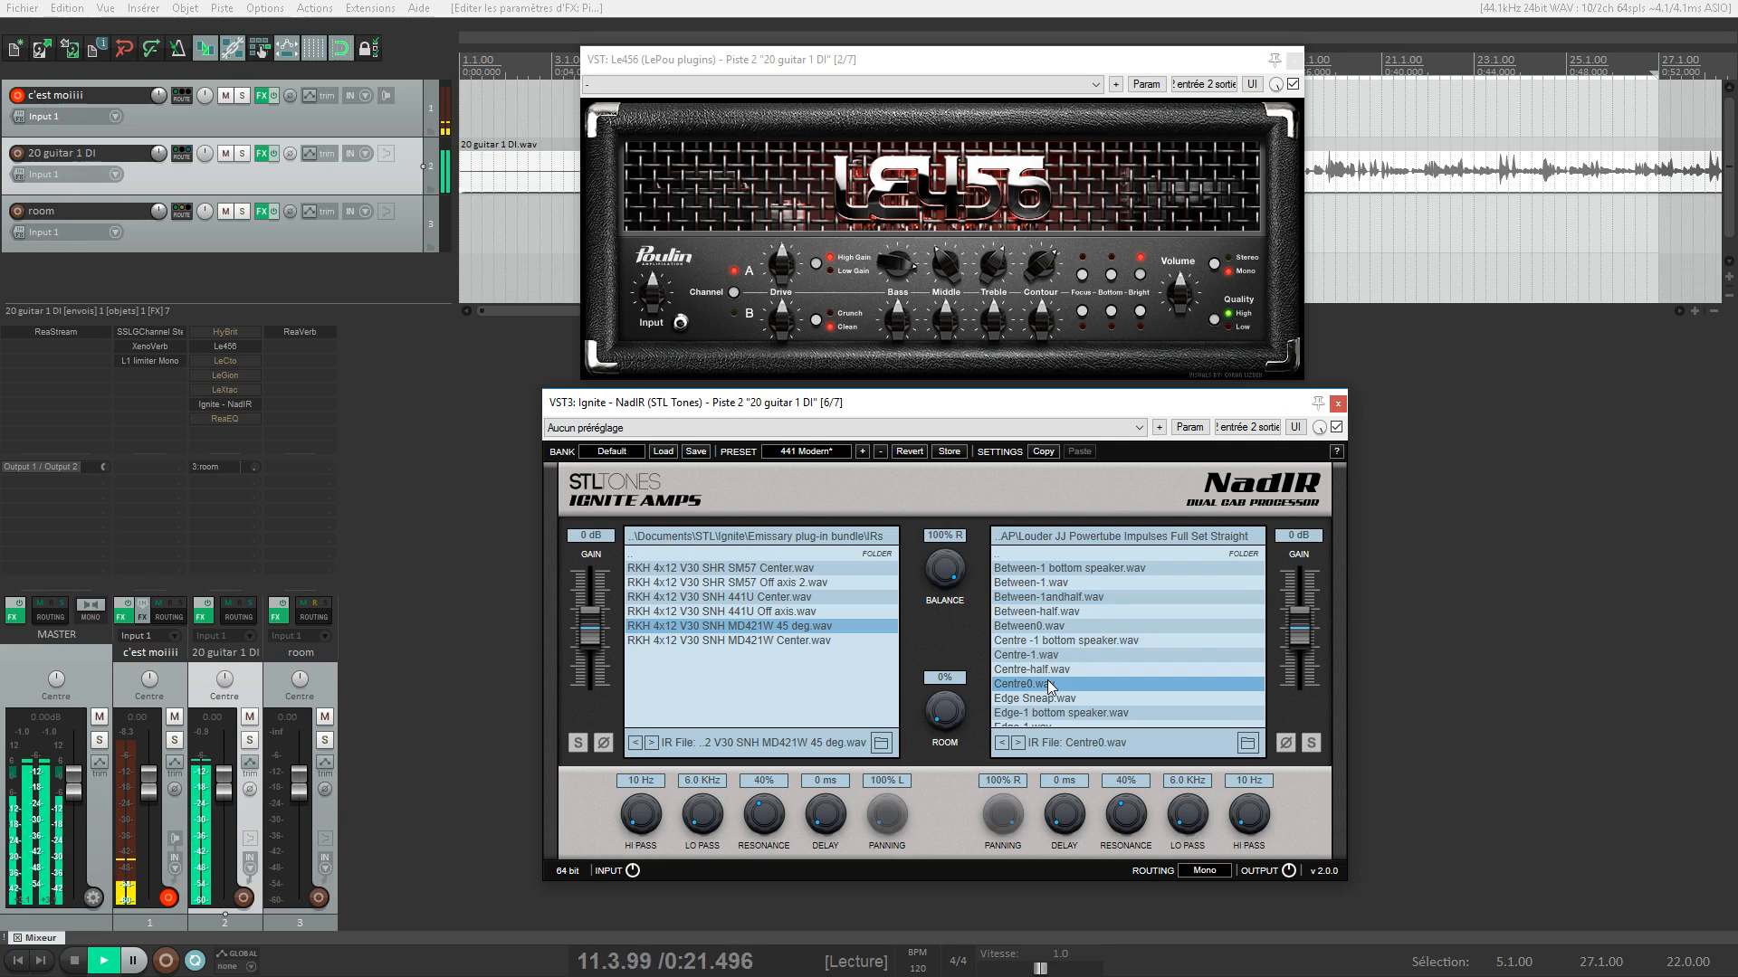
pyautogui.click(1052, 598)
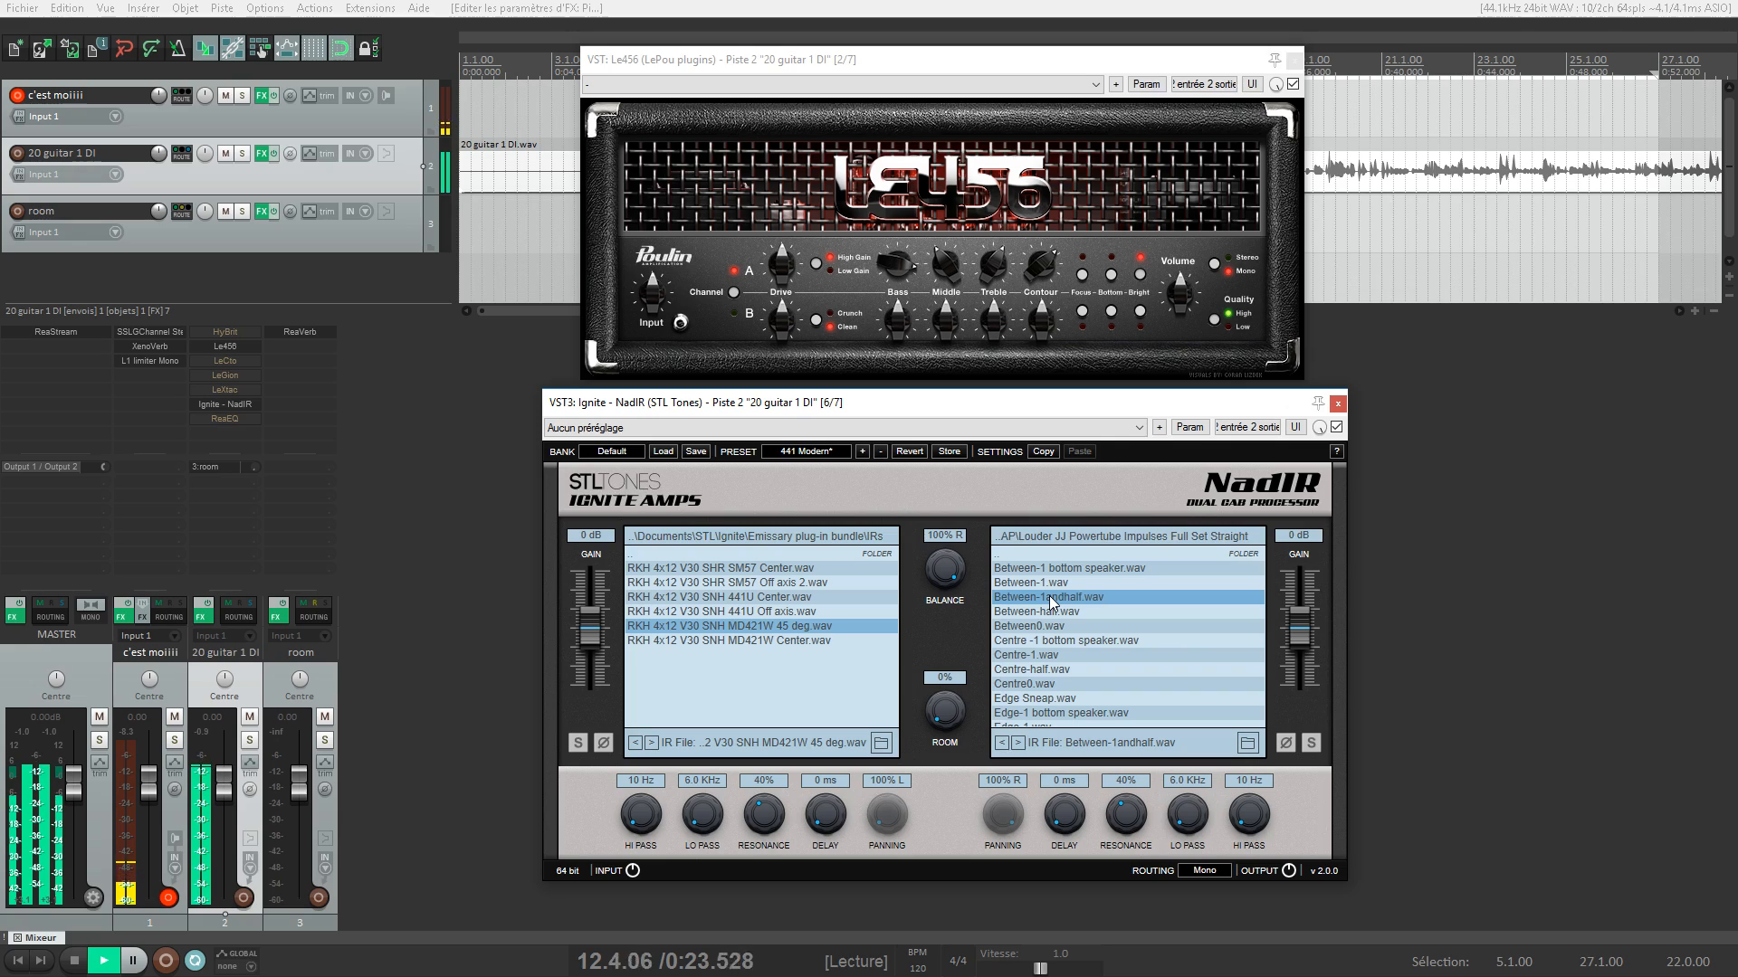
pyautogui.click(1053, 572)
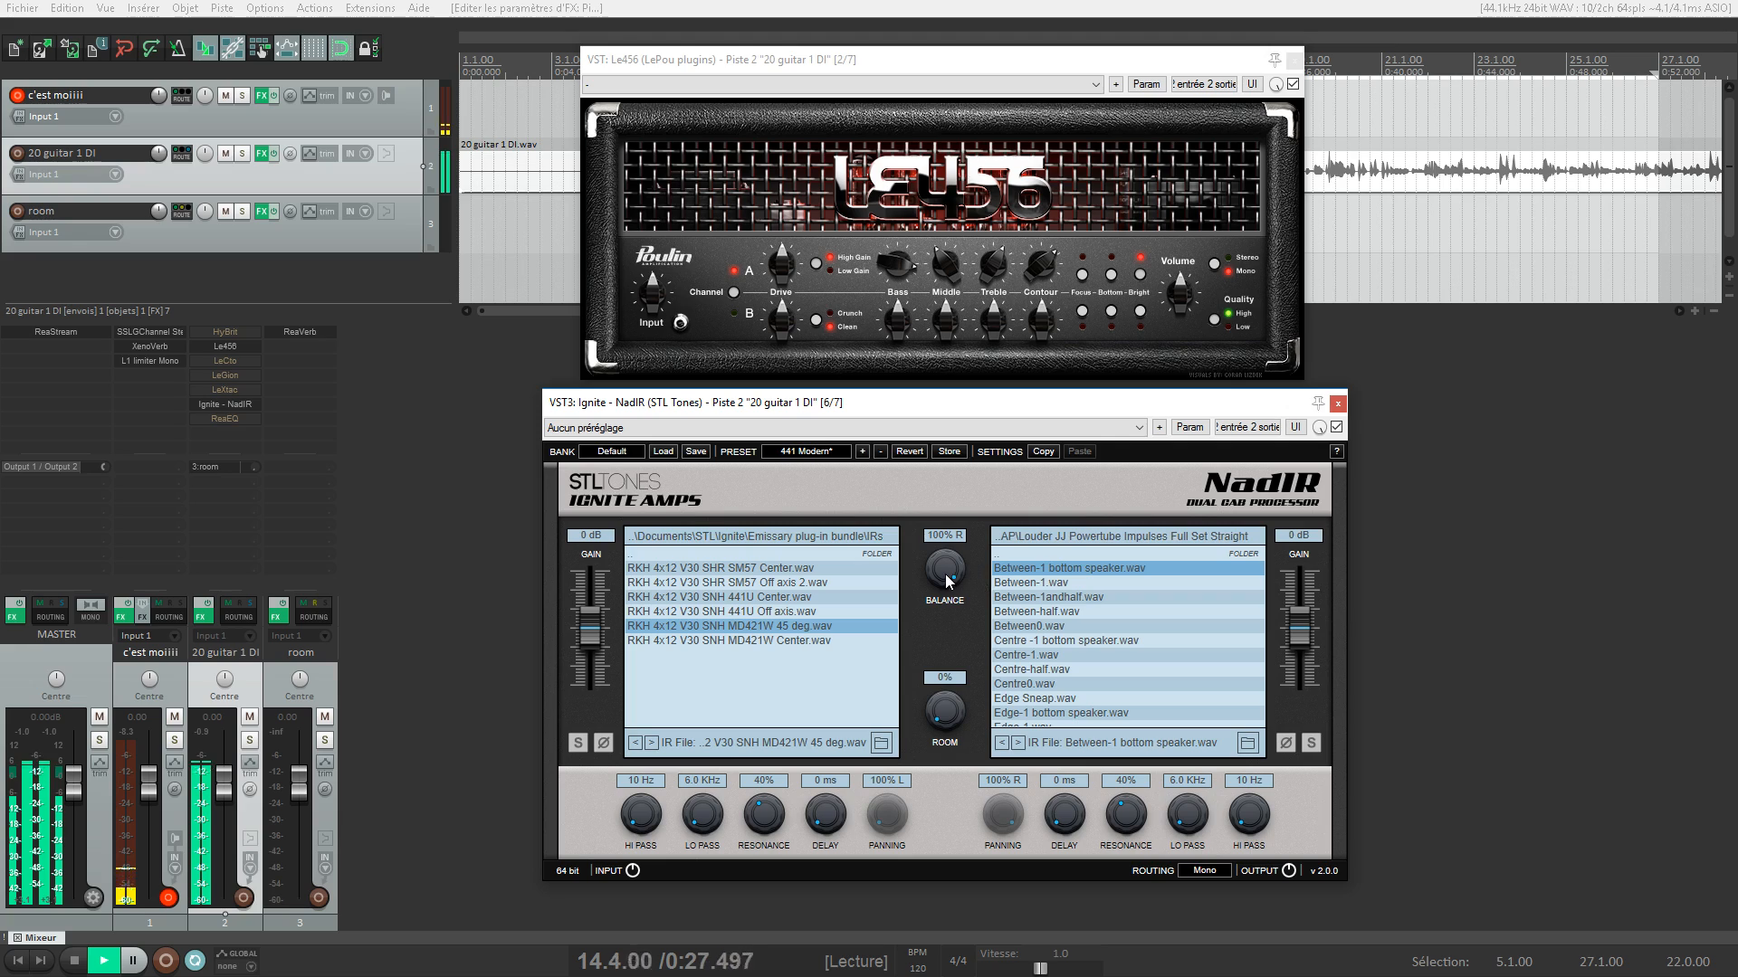
# Audition NadIR's first cabinet at Balance 100% L and load RKH 4x12 V30 SHR SM57 Off axis 2.wav
pyautogui.moveTo(945, 574); pyautogui.dragTo(989, 801)
pyautogui.click(773, 569)
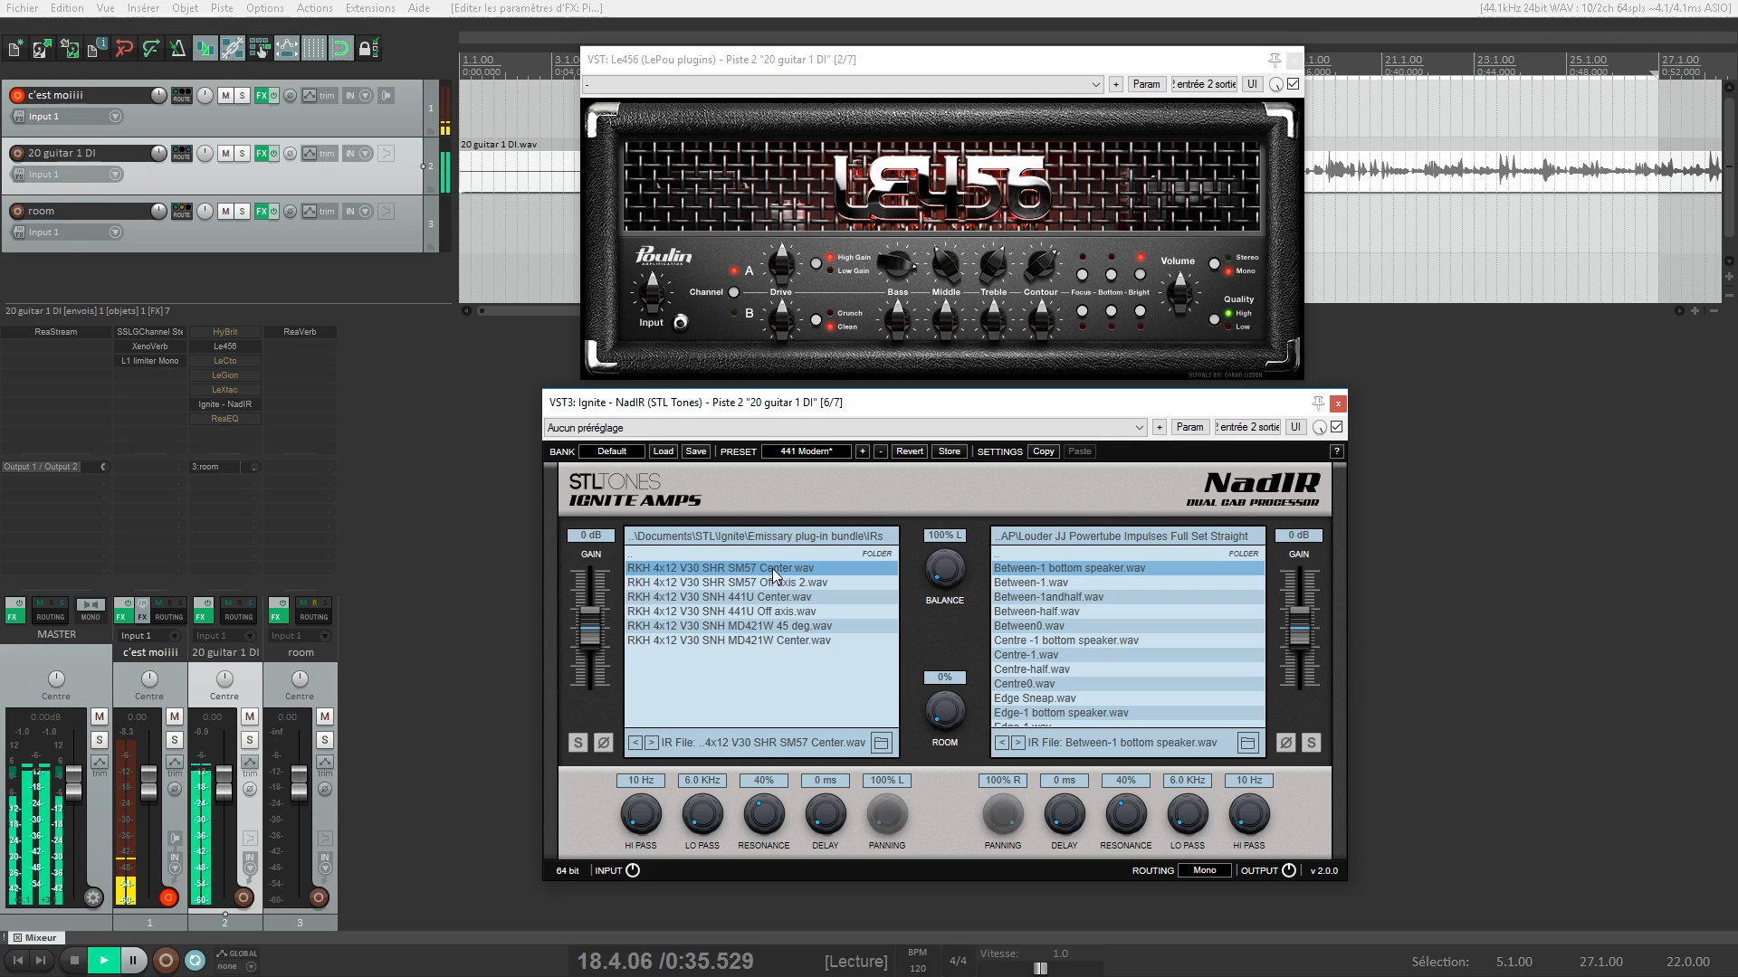
pyautogui.click(774, 583)
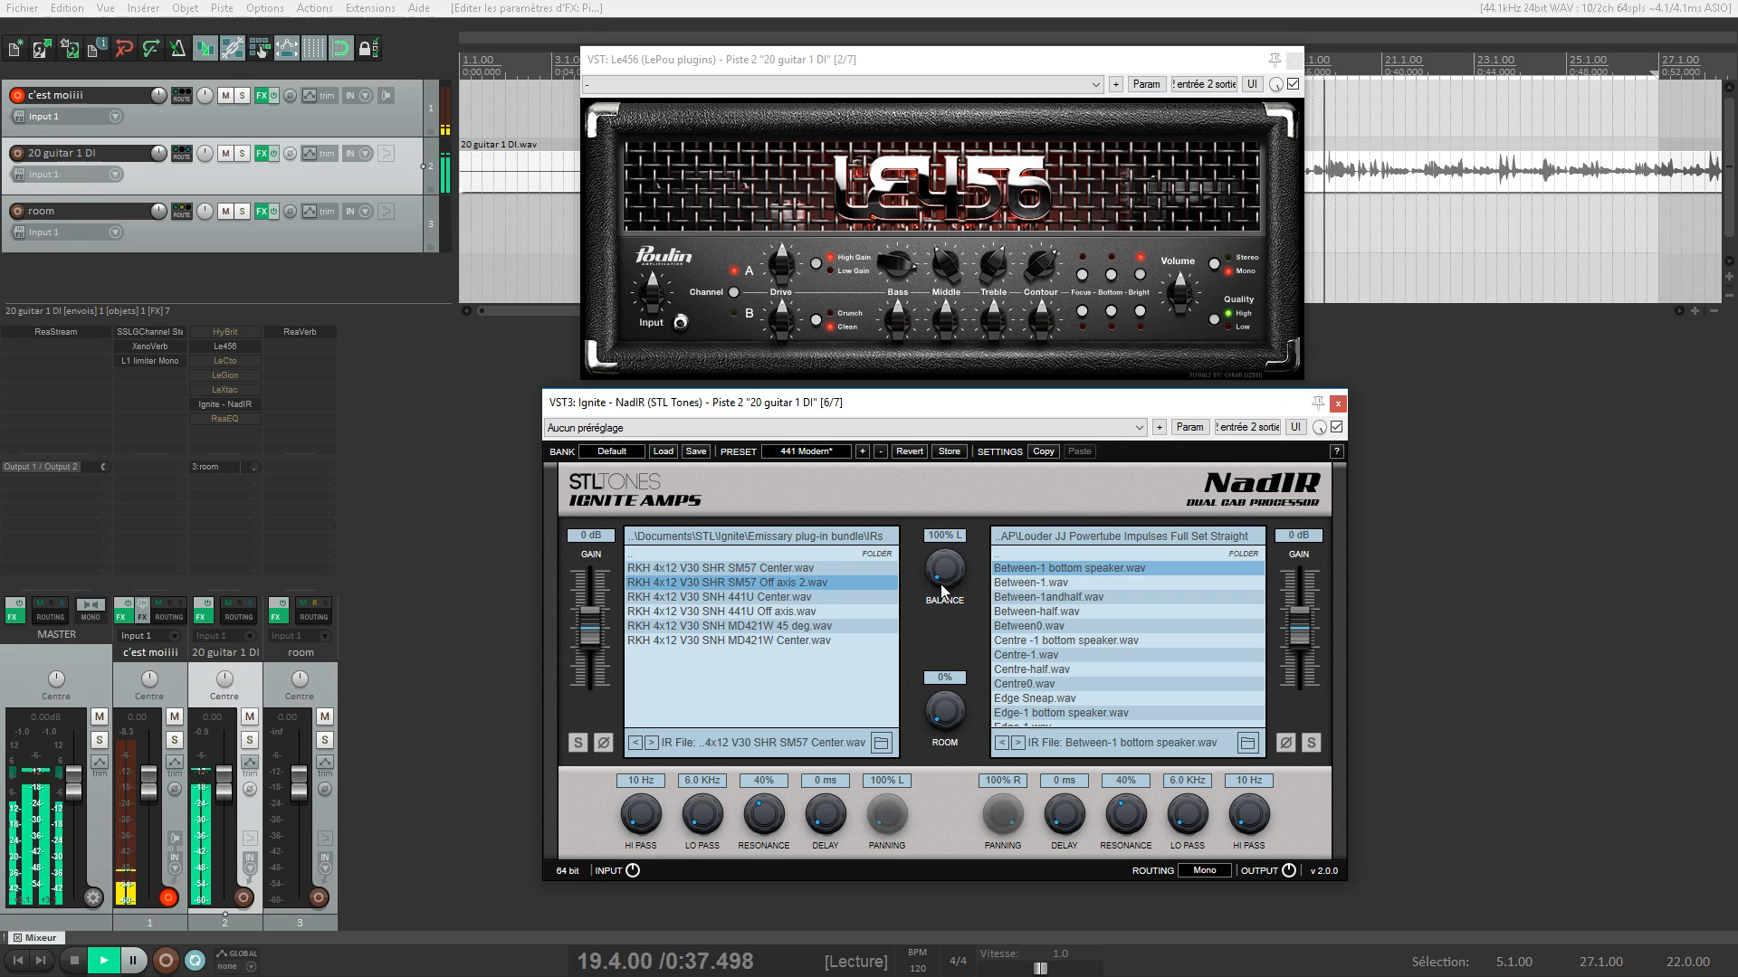
pyautogui.moveTo(945, 589)
pyautogui.mouseDown()
pyautogui.moveTo(944, 440)
pyautogui.moveTo(945, 580)
pyautogui.mouseUp()
pyautogui.click(792, 584)
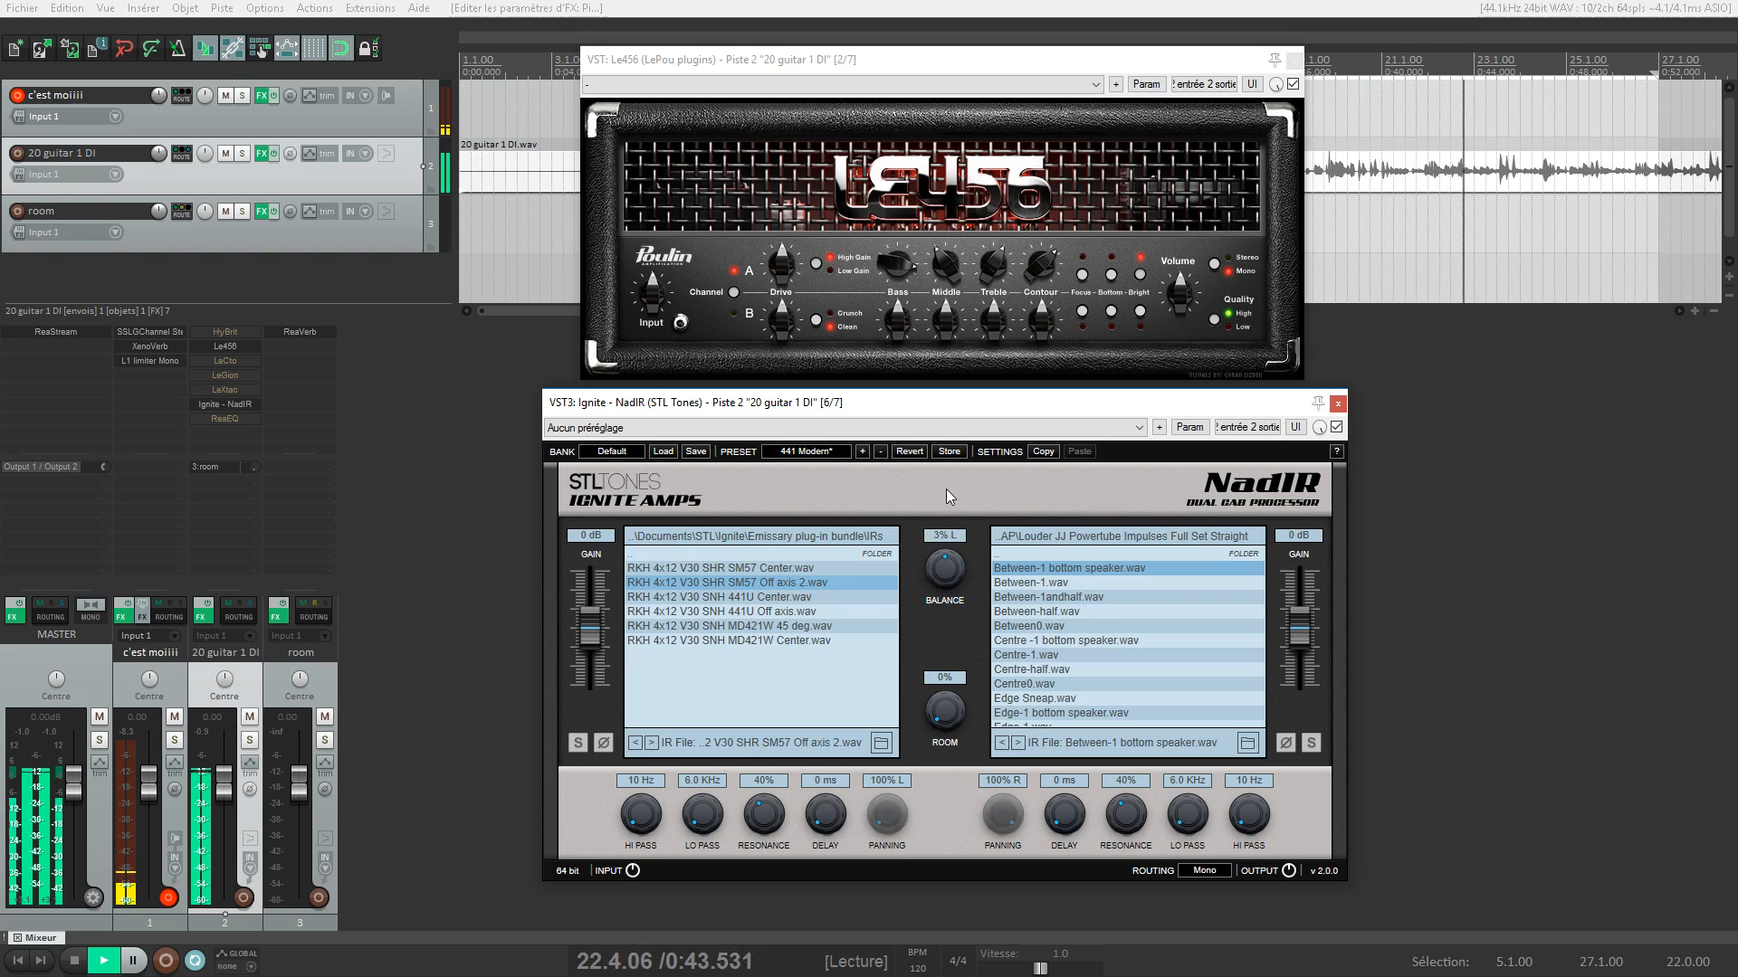
# Blend the two cabinet impulses by setting NadIR's Balance to 39% R, checking the mix with brief playback
pyautogui.press('space')
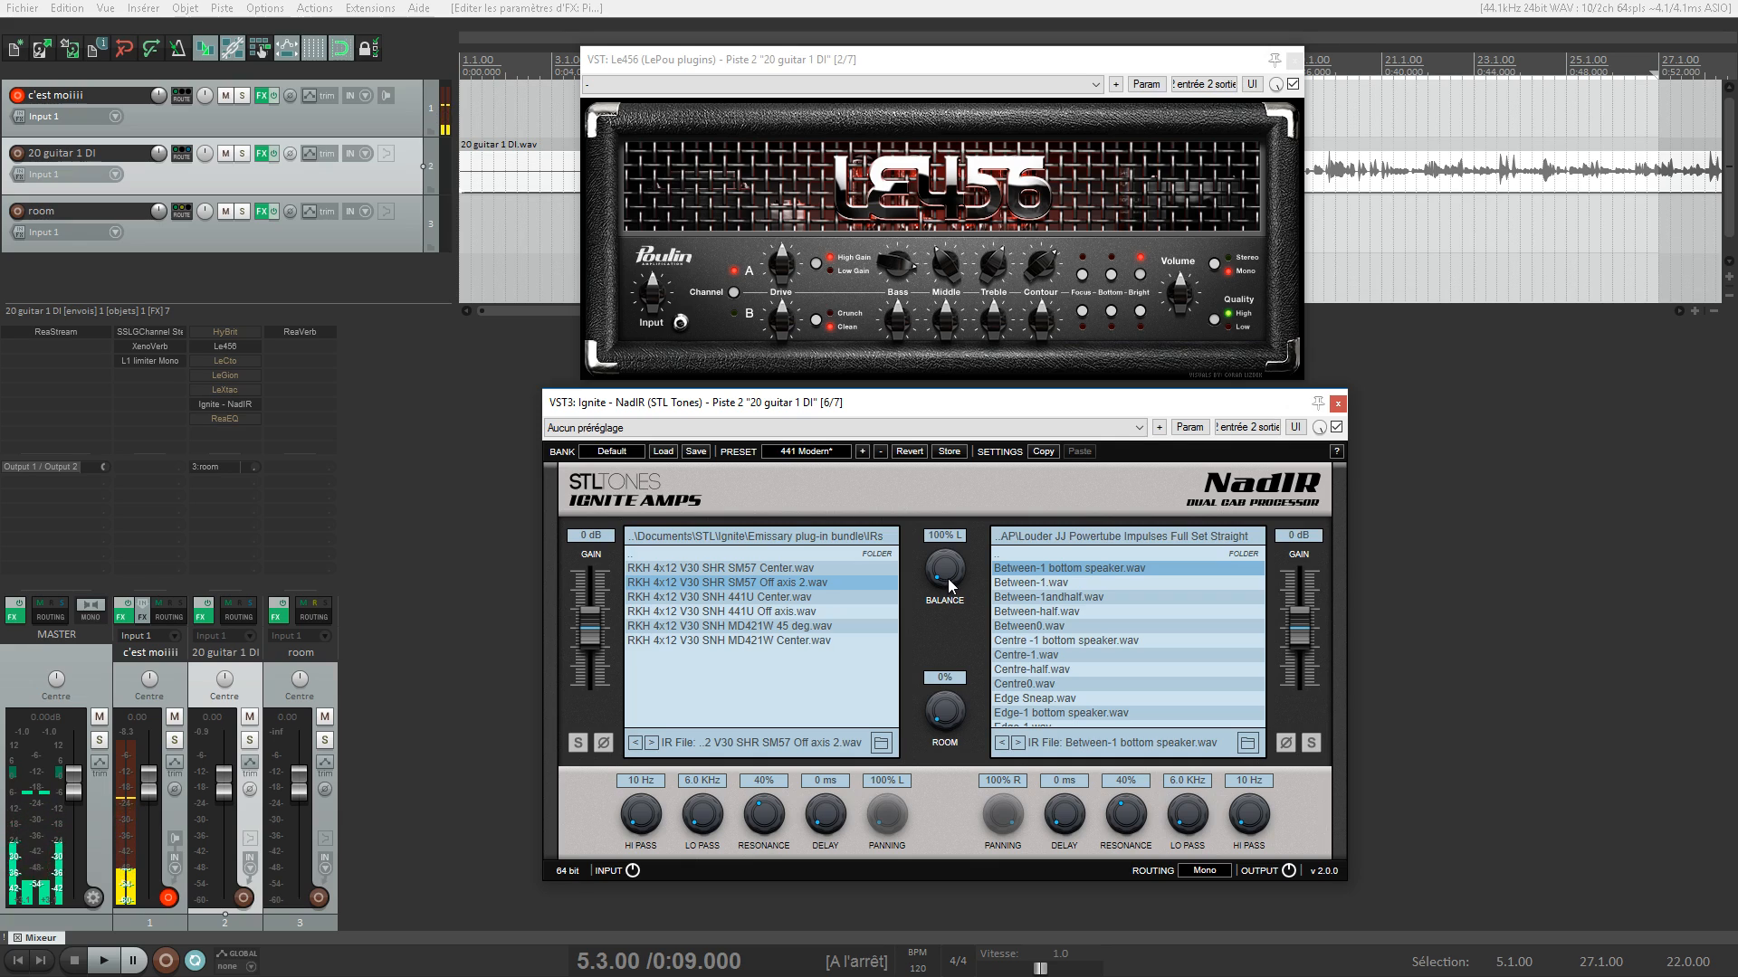
pyautogui.moveTo(950, 586); pyautogui.dragTo(941, 457)
pyautogui.press('space')
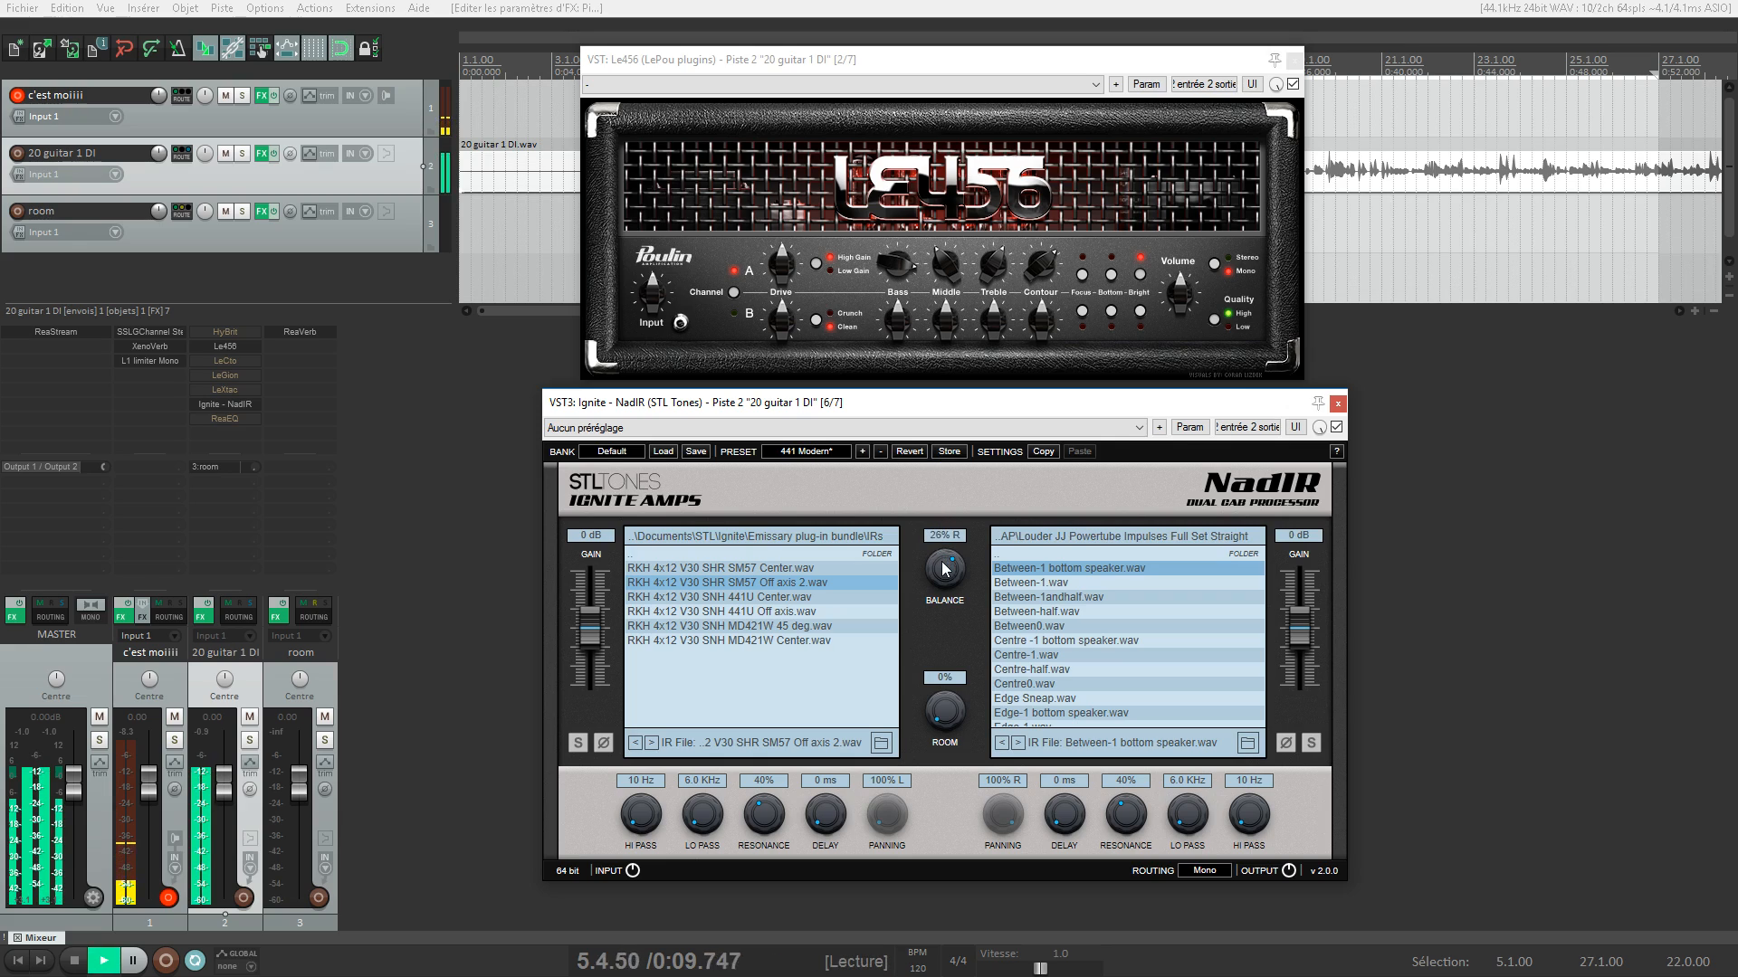
pyautogui.press('space')
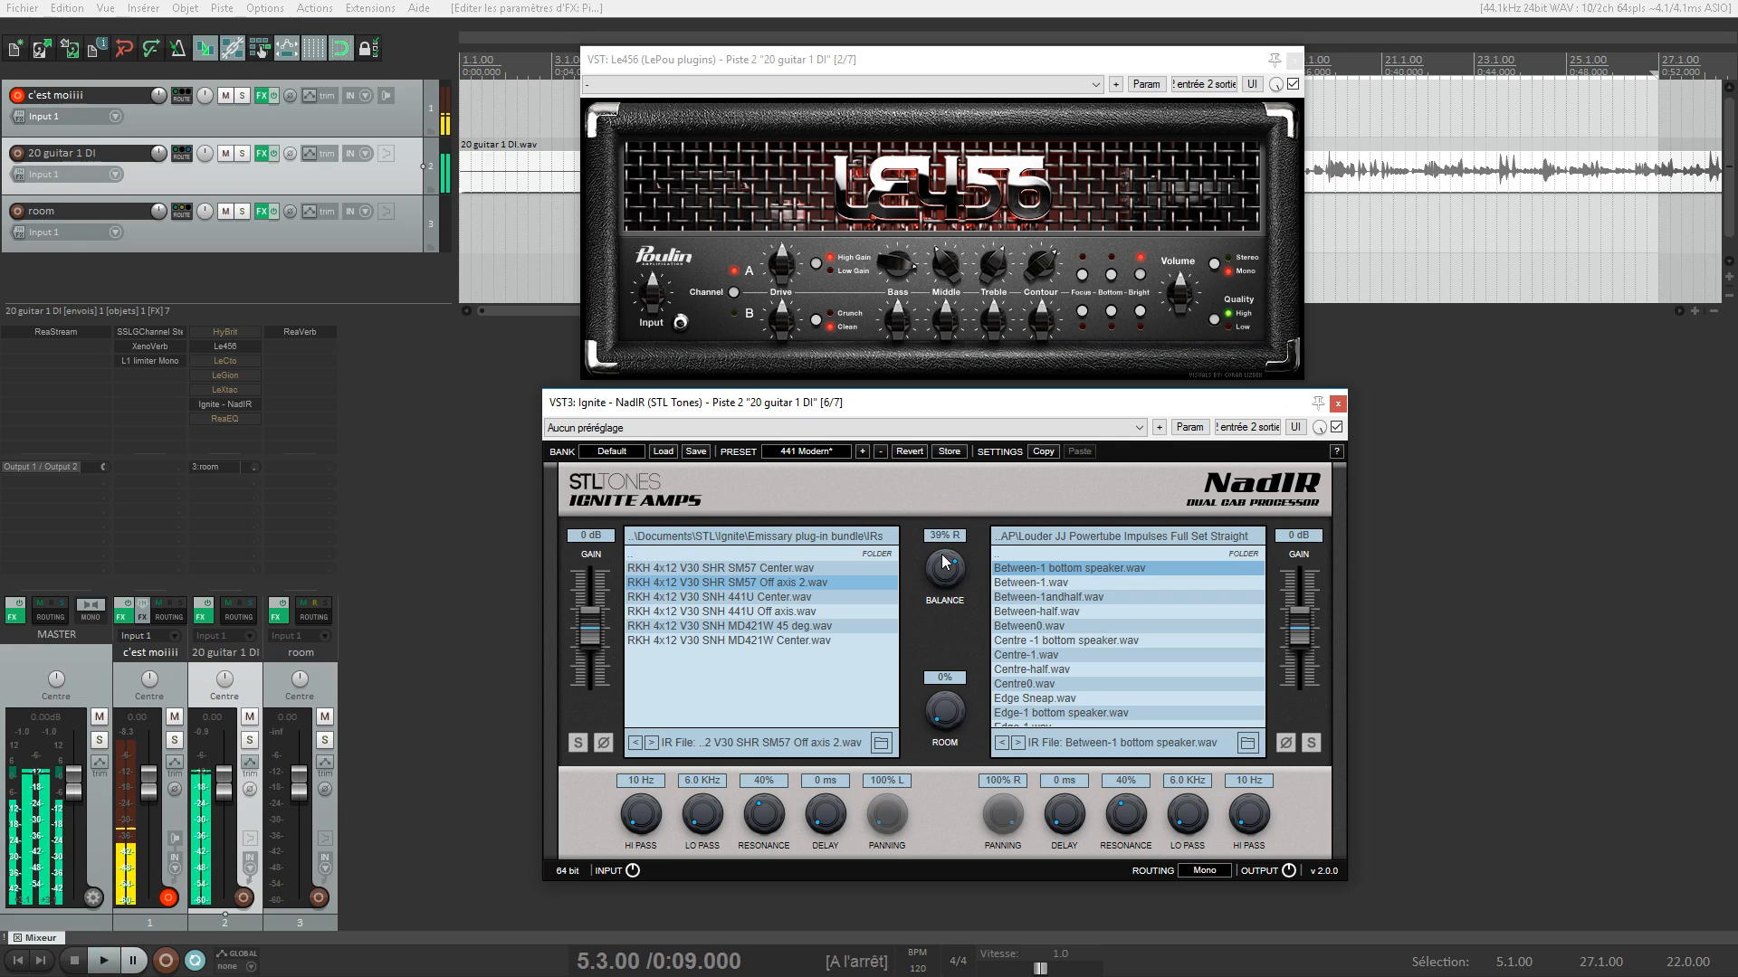
pyautogui.scroll(2, 945, 568)
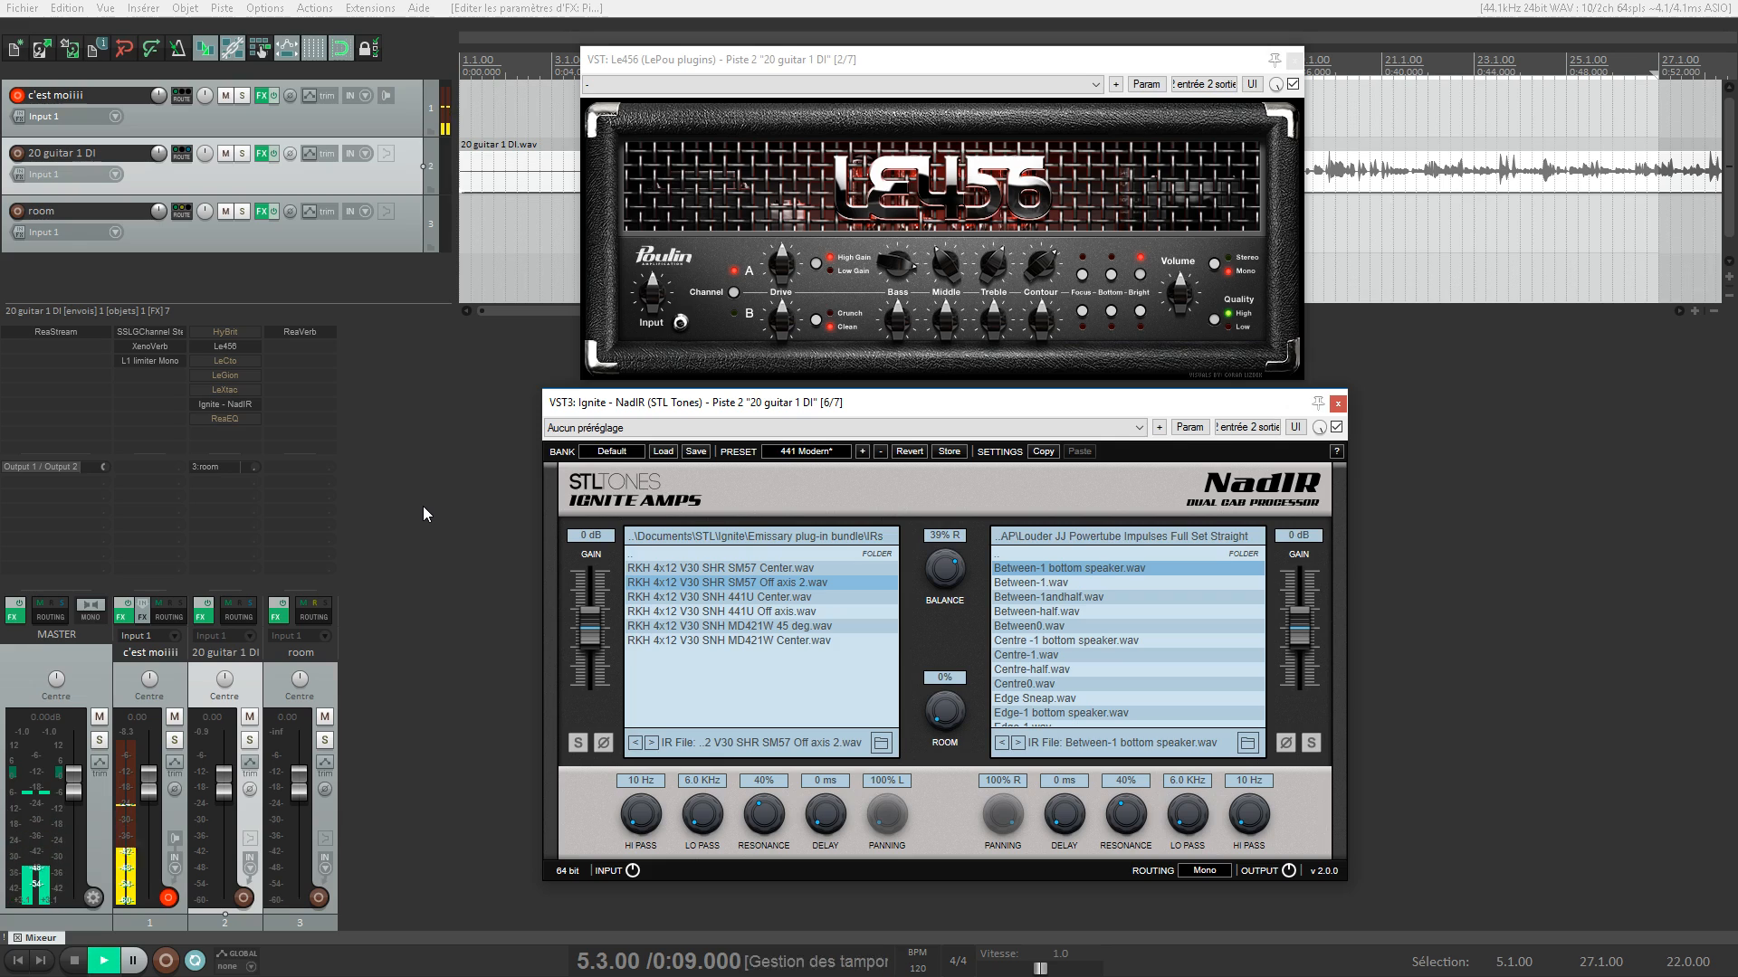
# Set the guitar track's send to the room track to -48.2 dB during playback, clearing the master's clip indicators
pyautogui.press('space')
pyautogui.moveTo(253, 469); pyautogui.dragTo(226, 442)
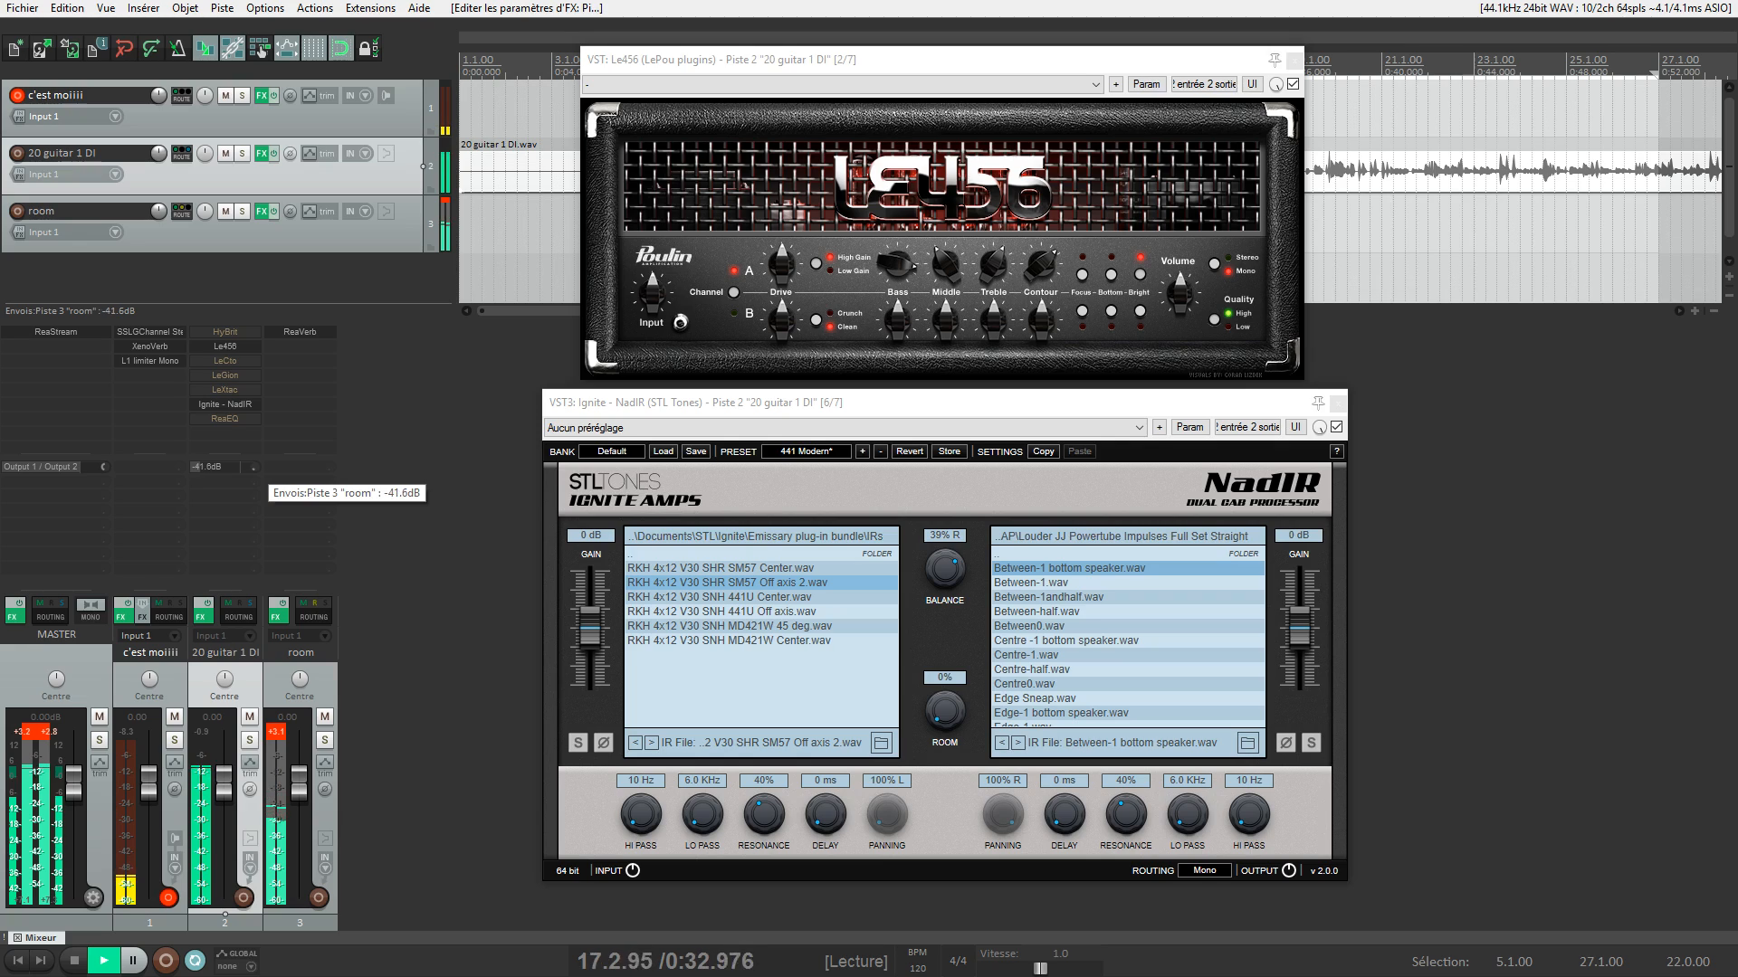
pyautogui.moveTo(227, 442); pyautogui.dragTo(226, 443)
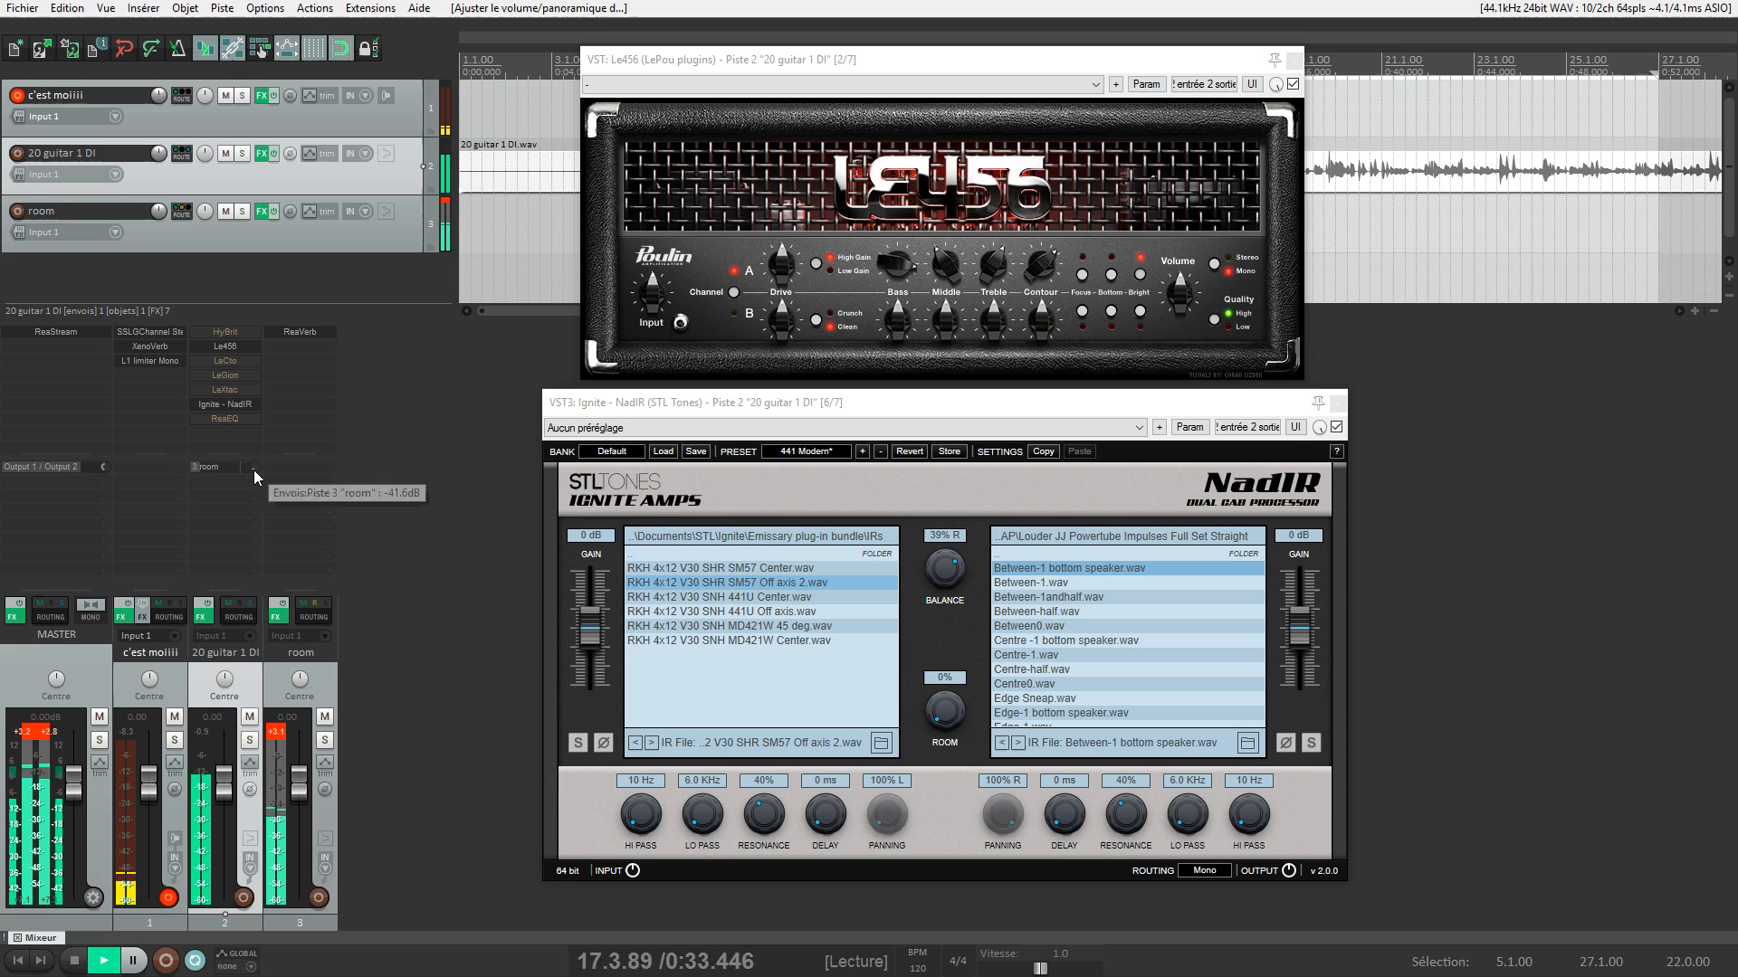
pyautogui.click(41, 733)
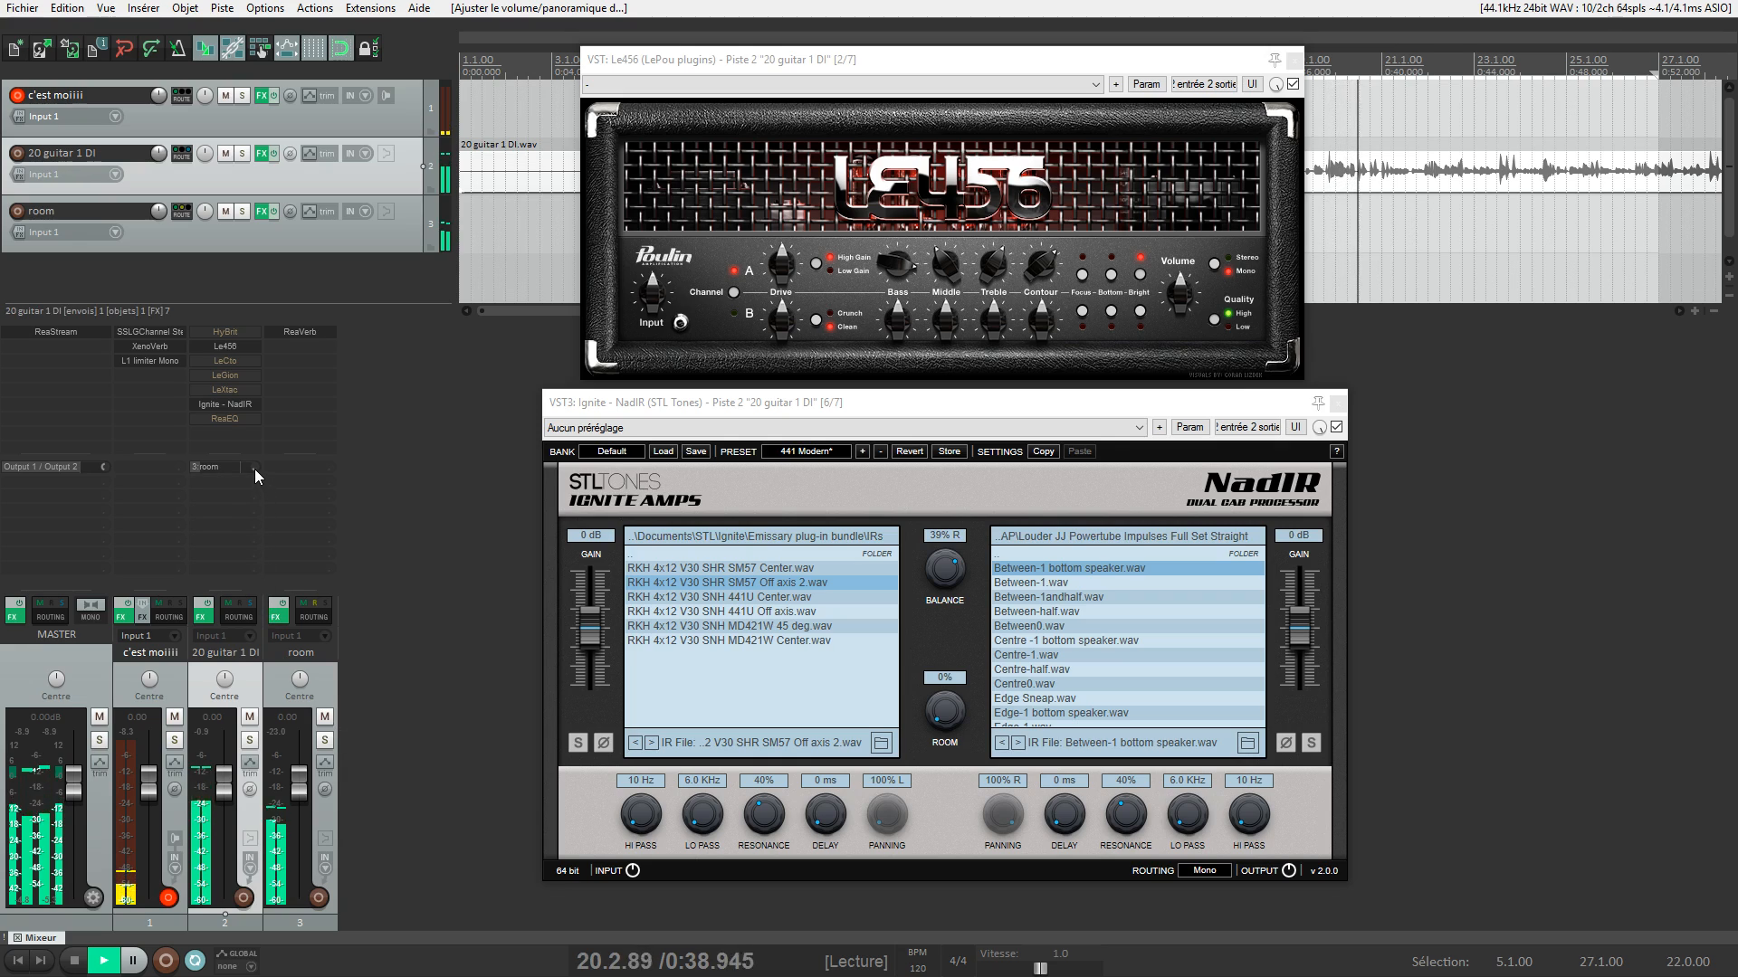
pyautogui.moveTo(254, 468); pyautogui.dragTo(254, 485)
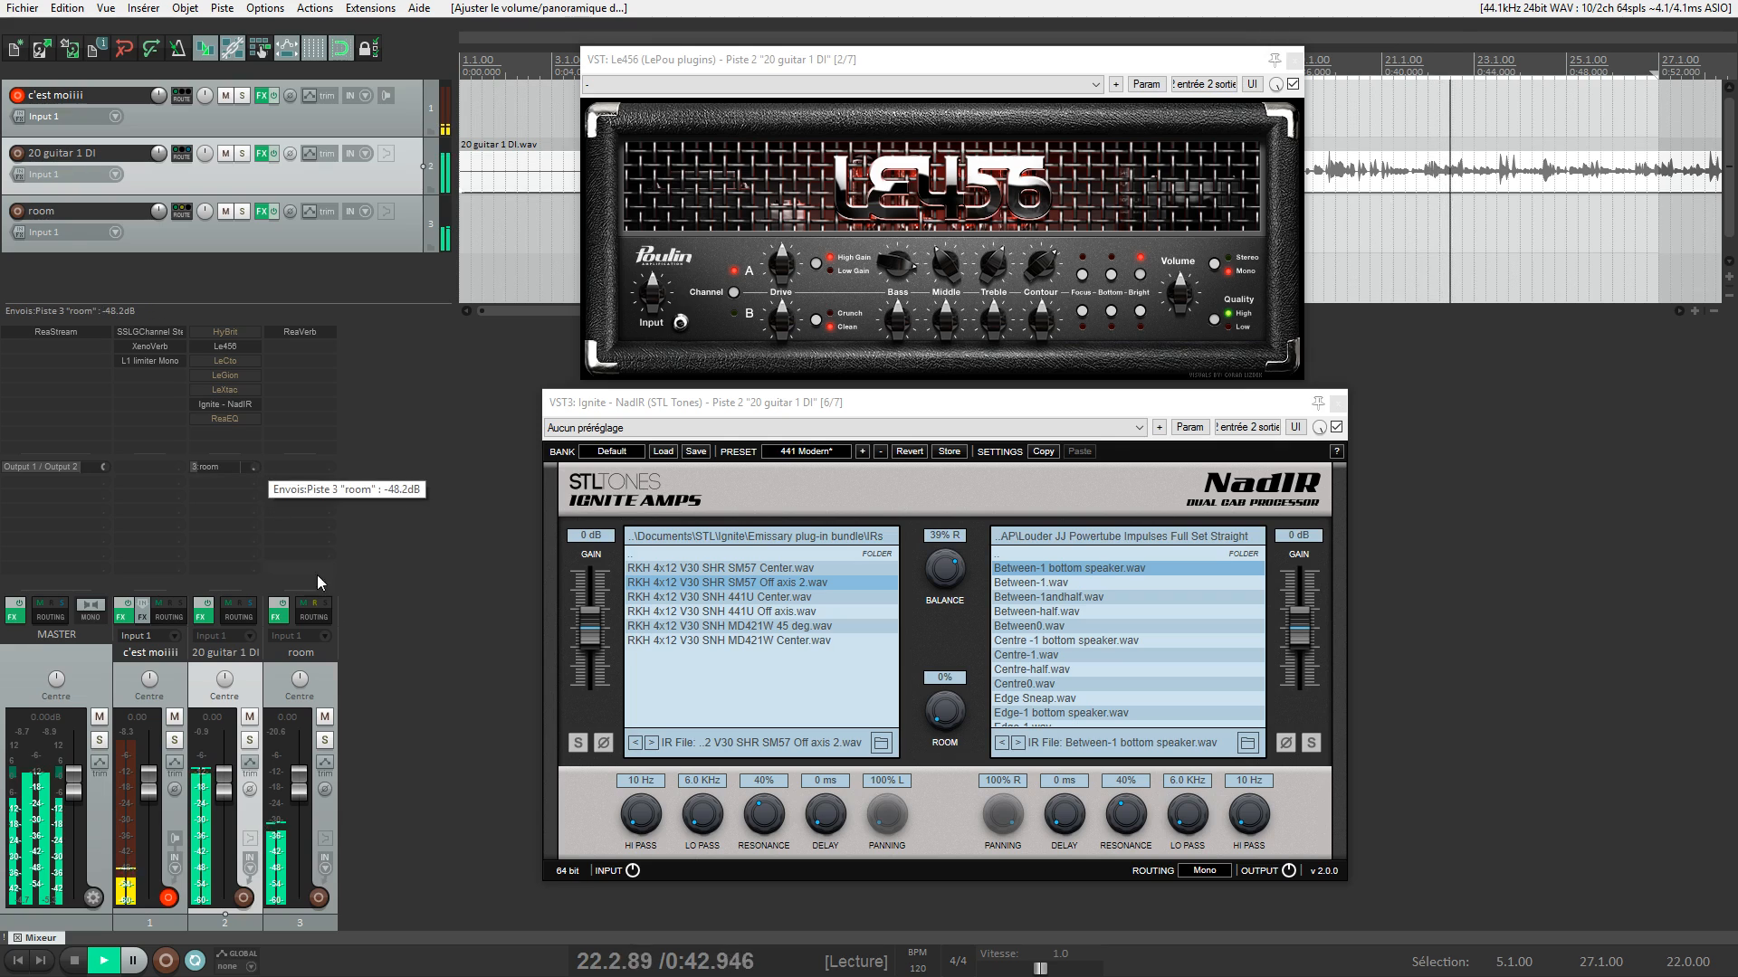
# Compare the Le456 guitar sound with the room reverb track muted and unmuted, and stop playback
pyautogui.click(324, 717)
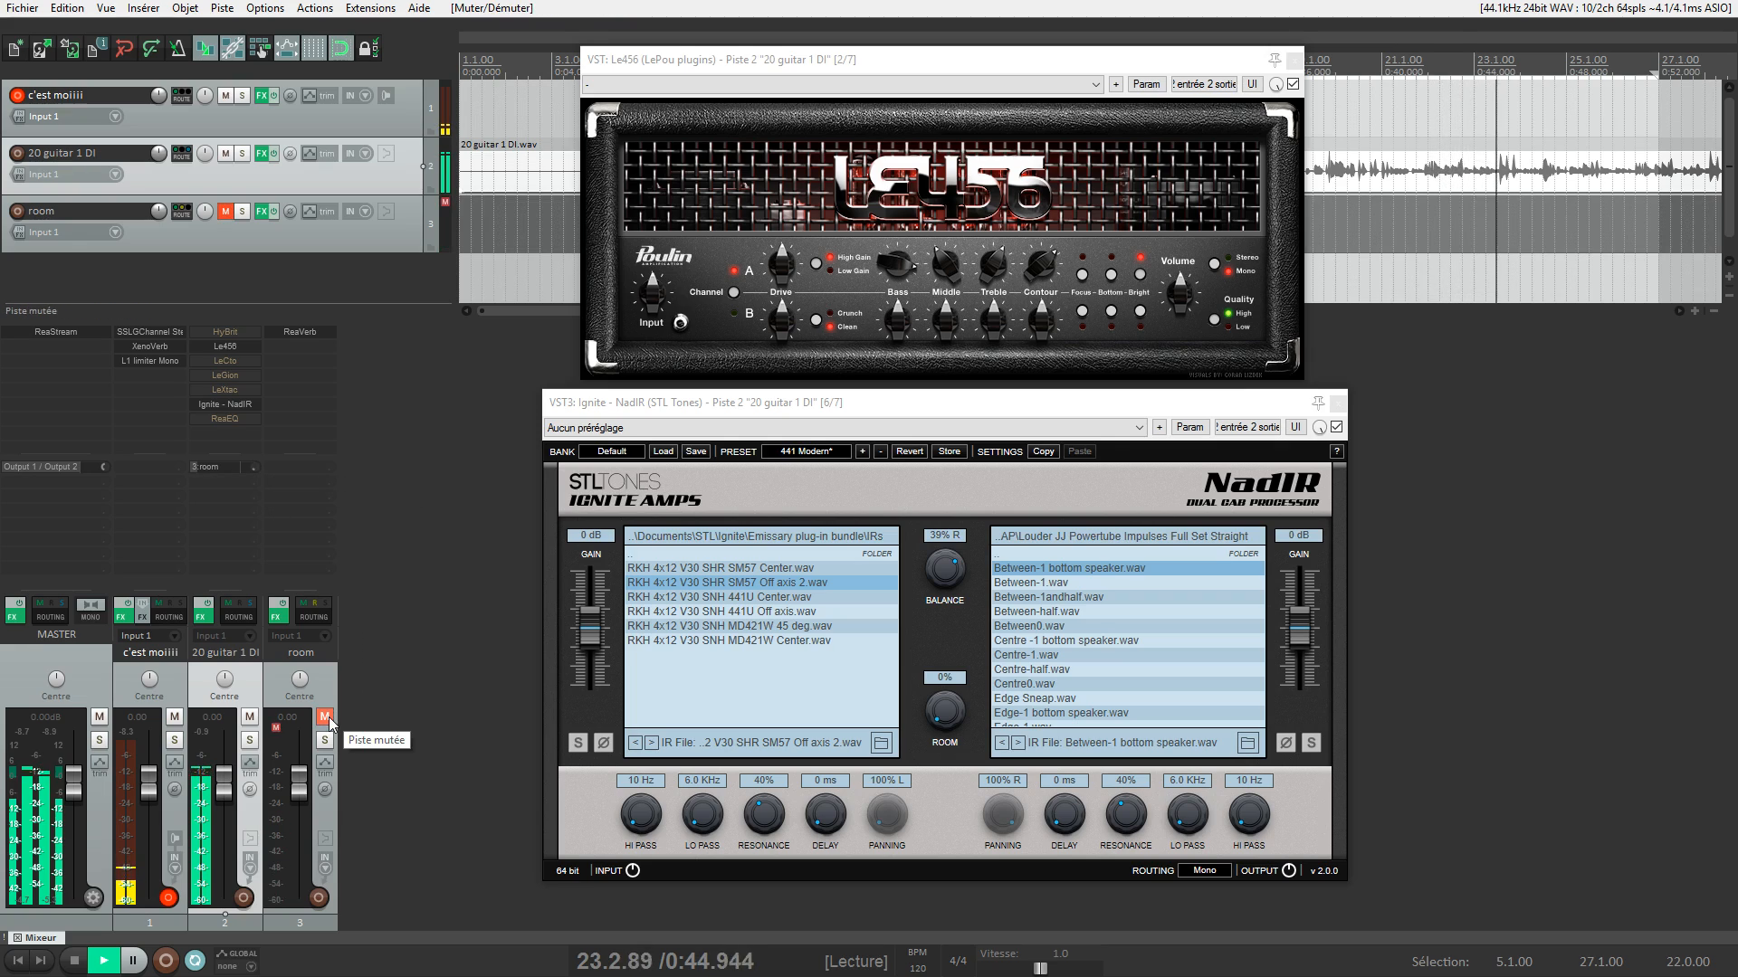
pyautogui.click(325, 718)
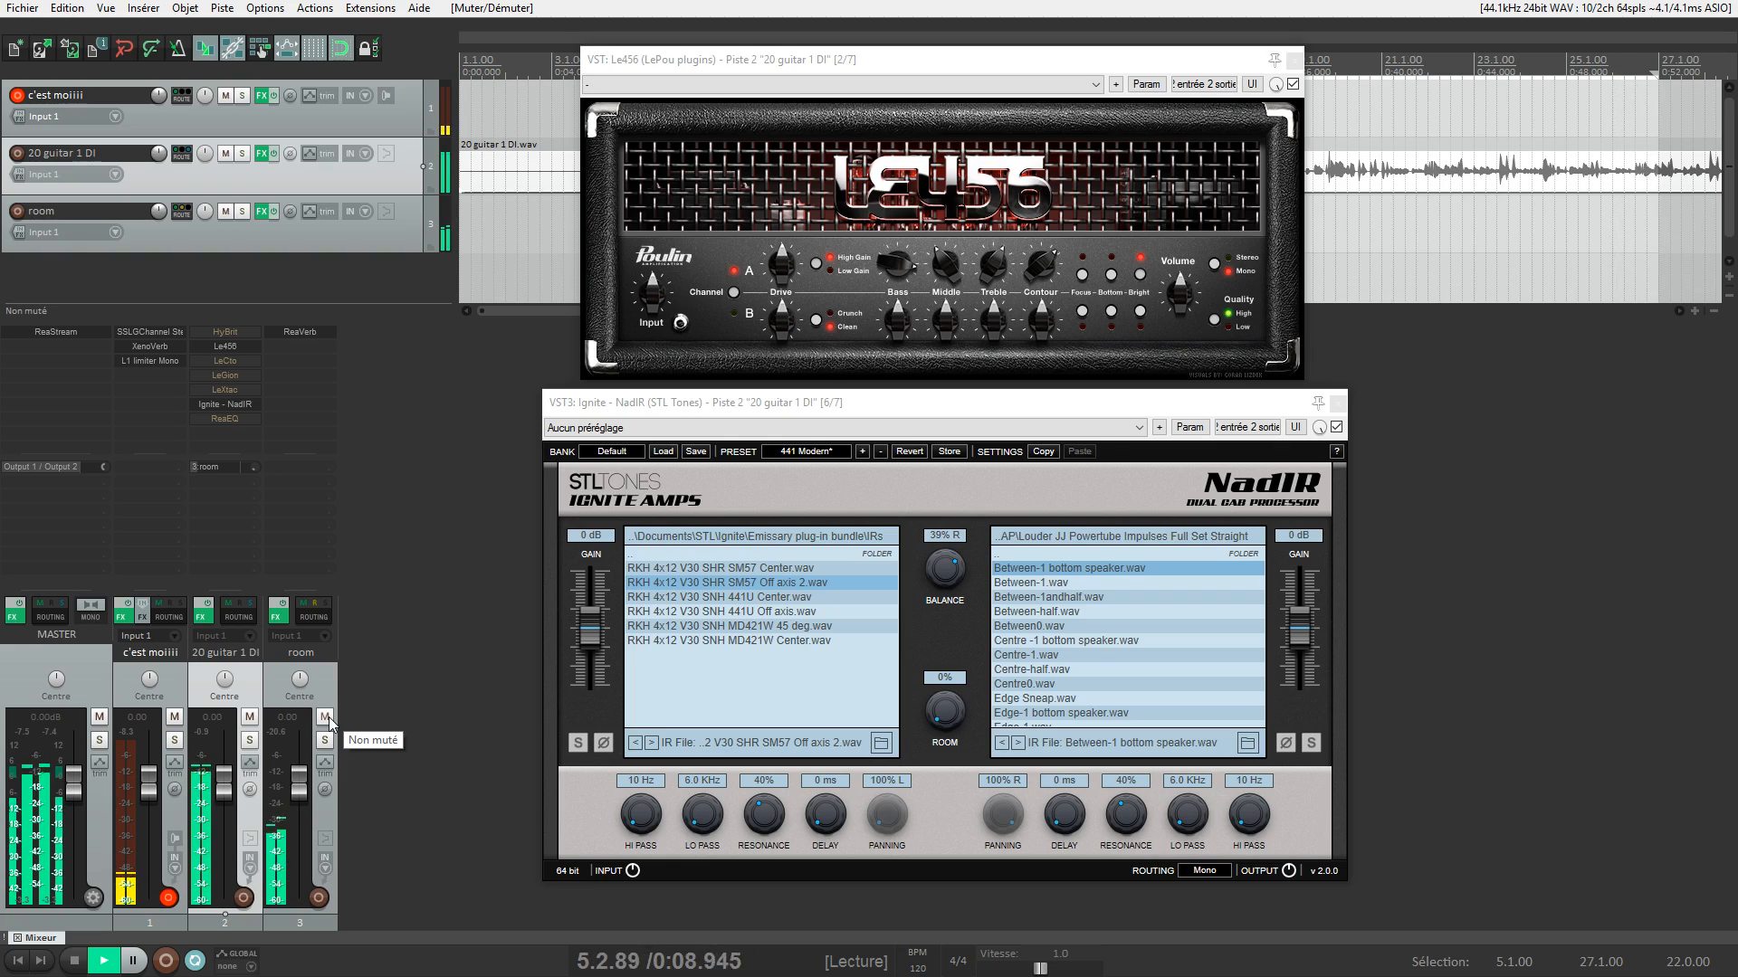
pyautogui.click(326, 717)
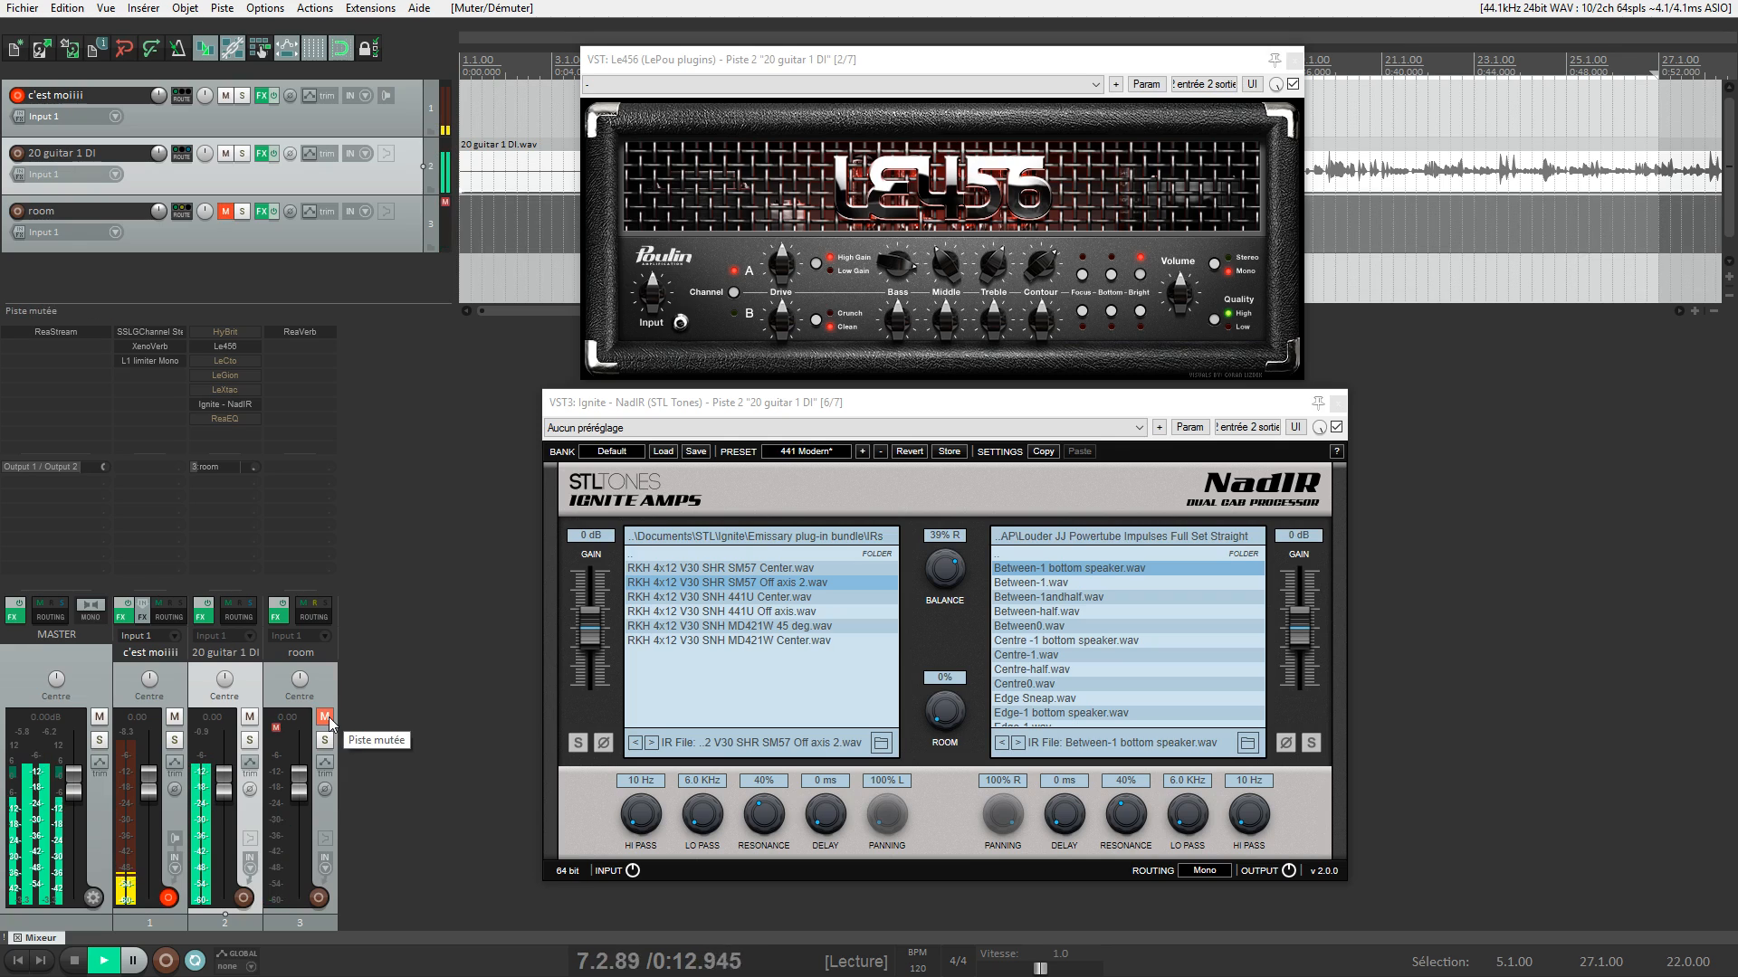
pyautogui.click(328, 719)
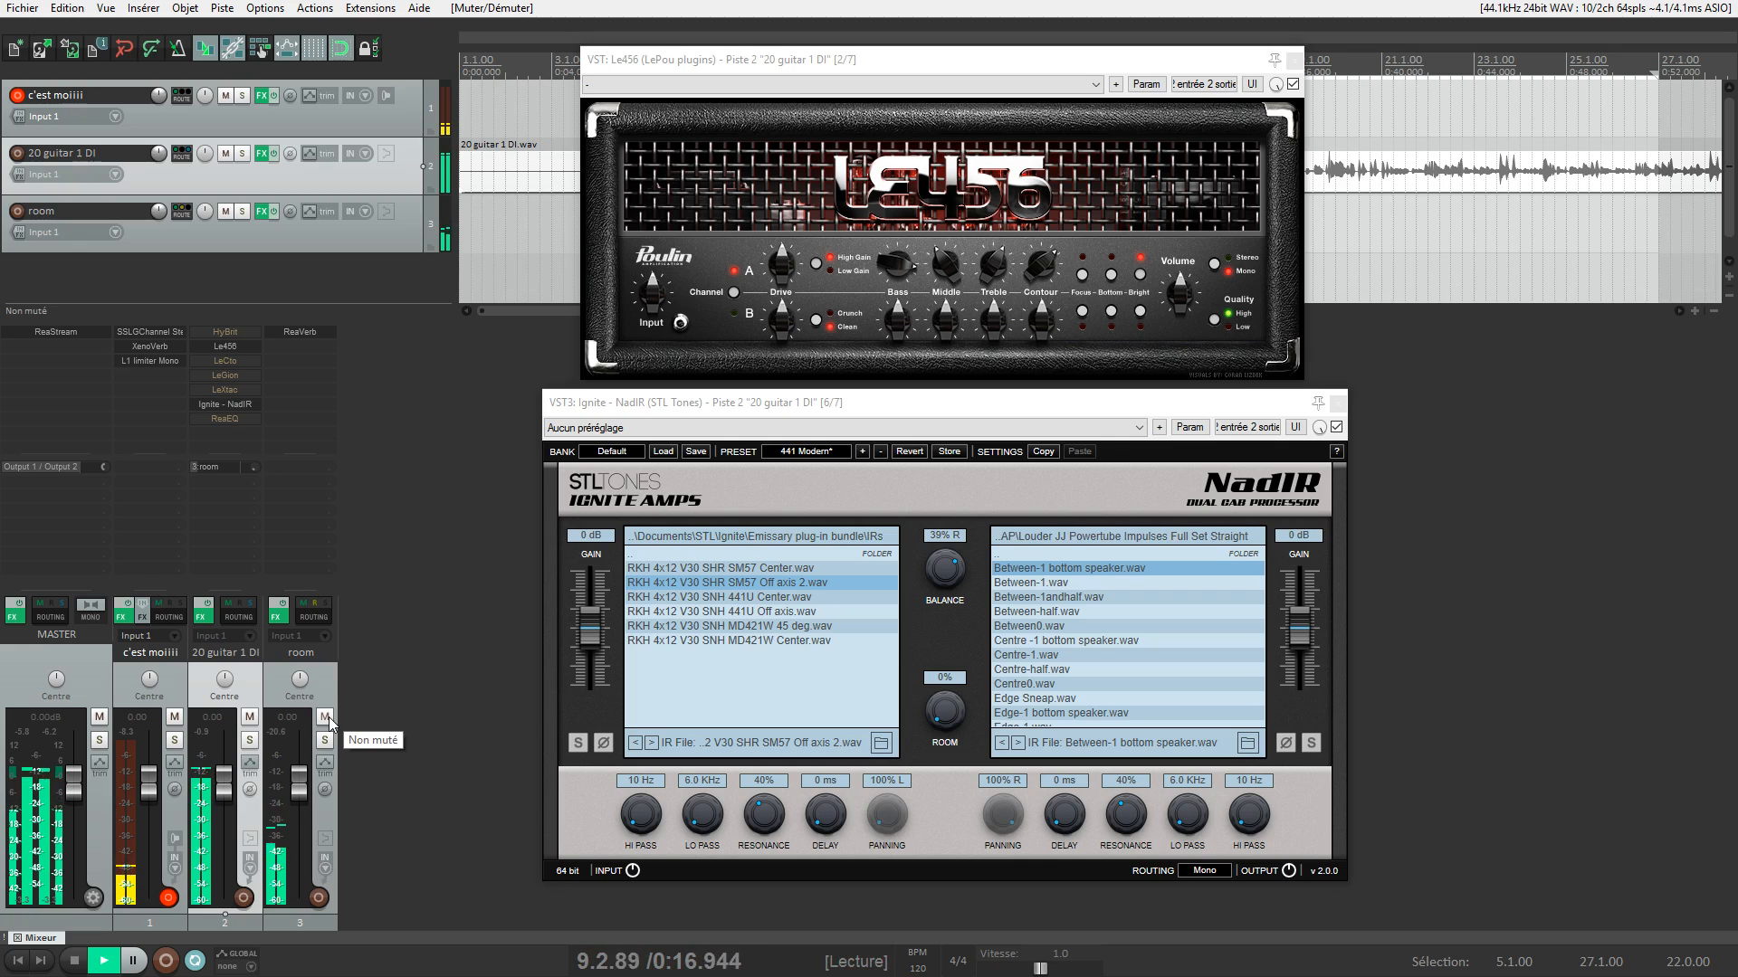
pyautogui.press('space')
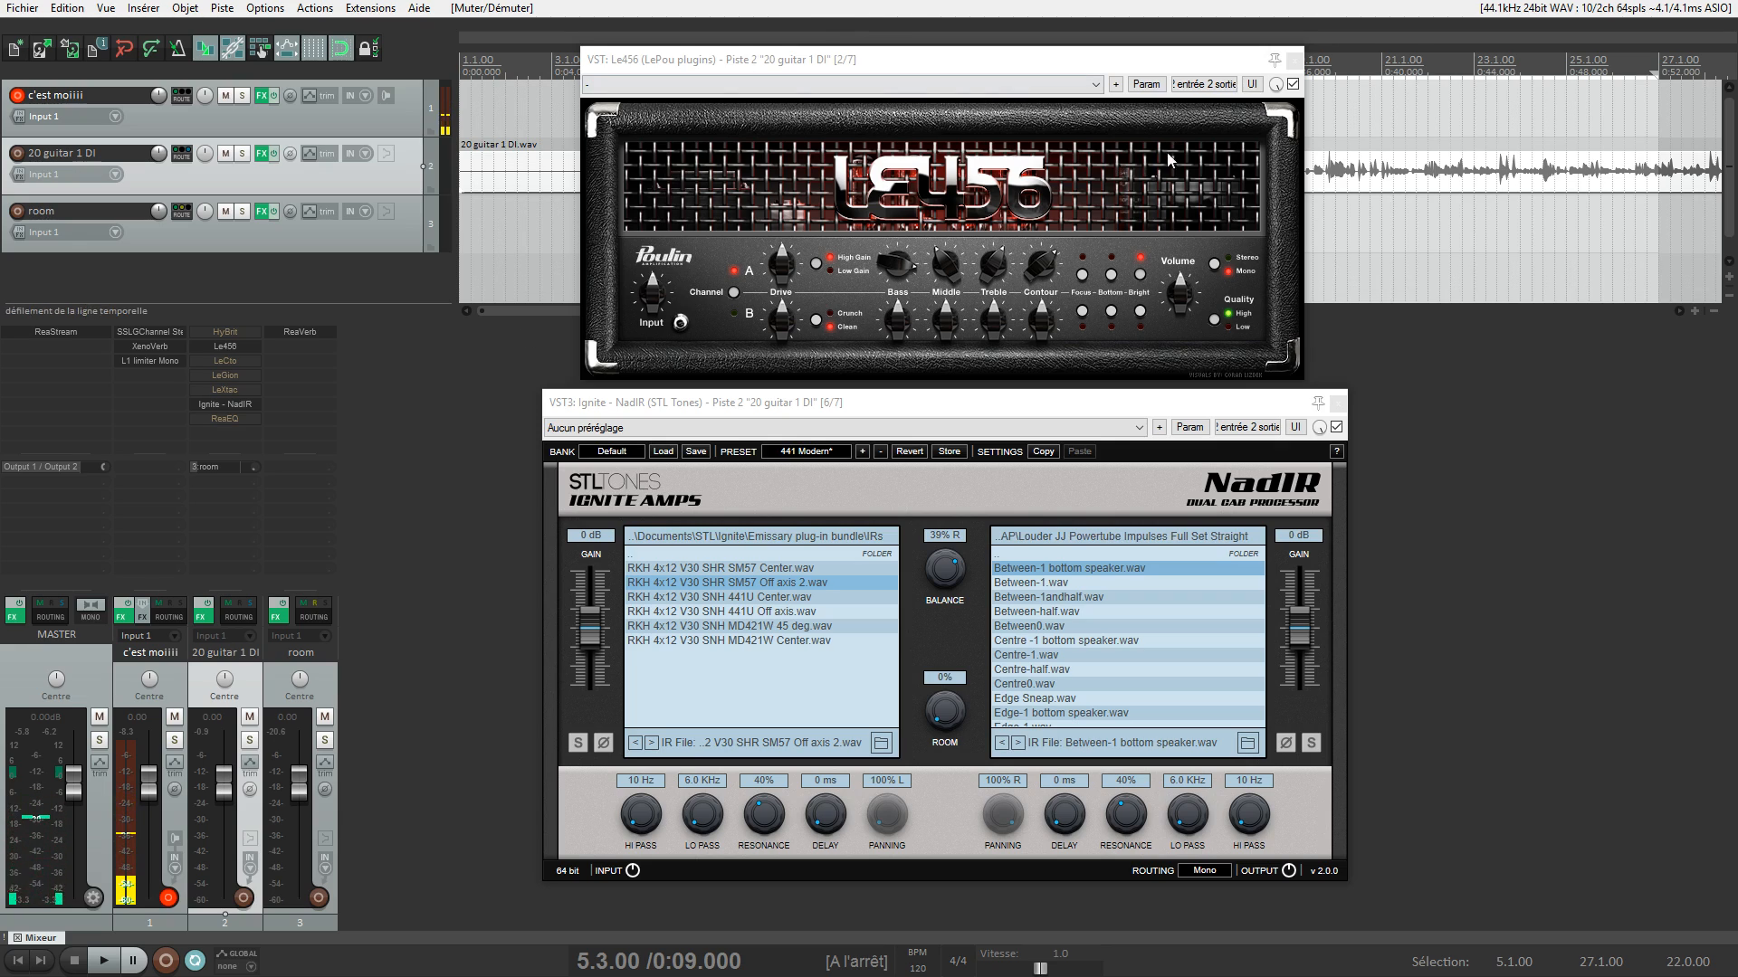
# Replace Le456 with the LeCto amp on the guitar track and play the recording through it
pyautogui.click(1295, 60)
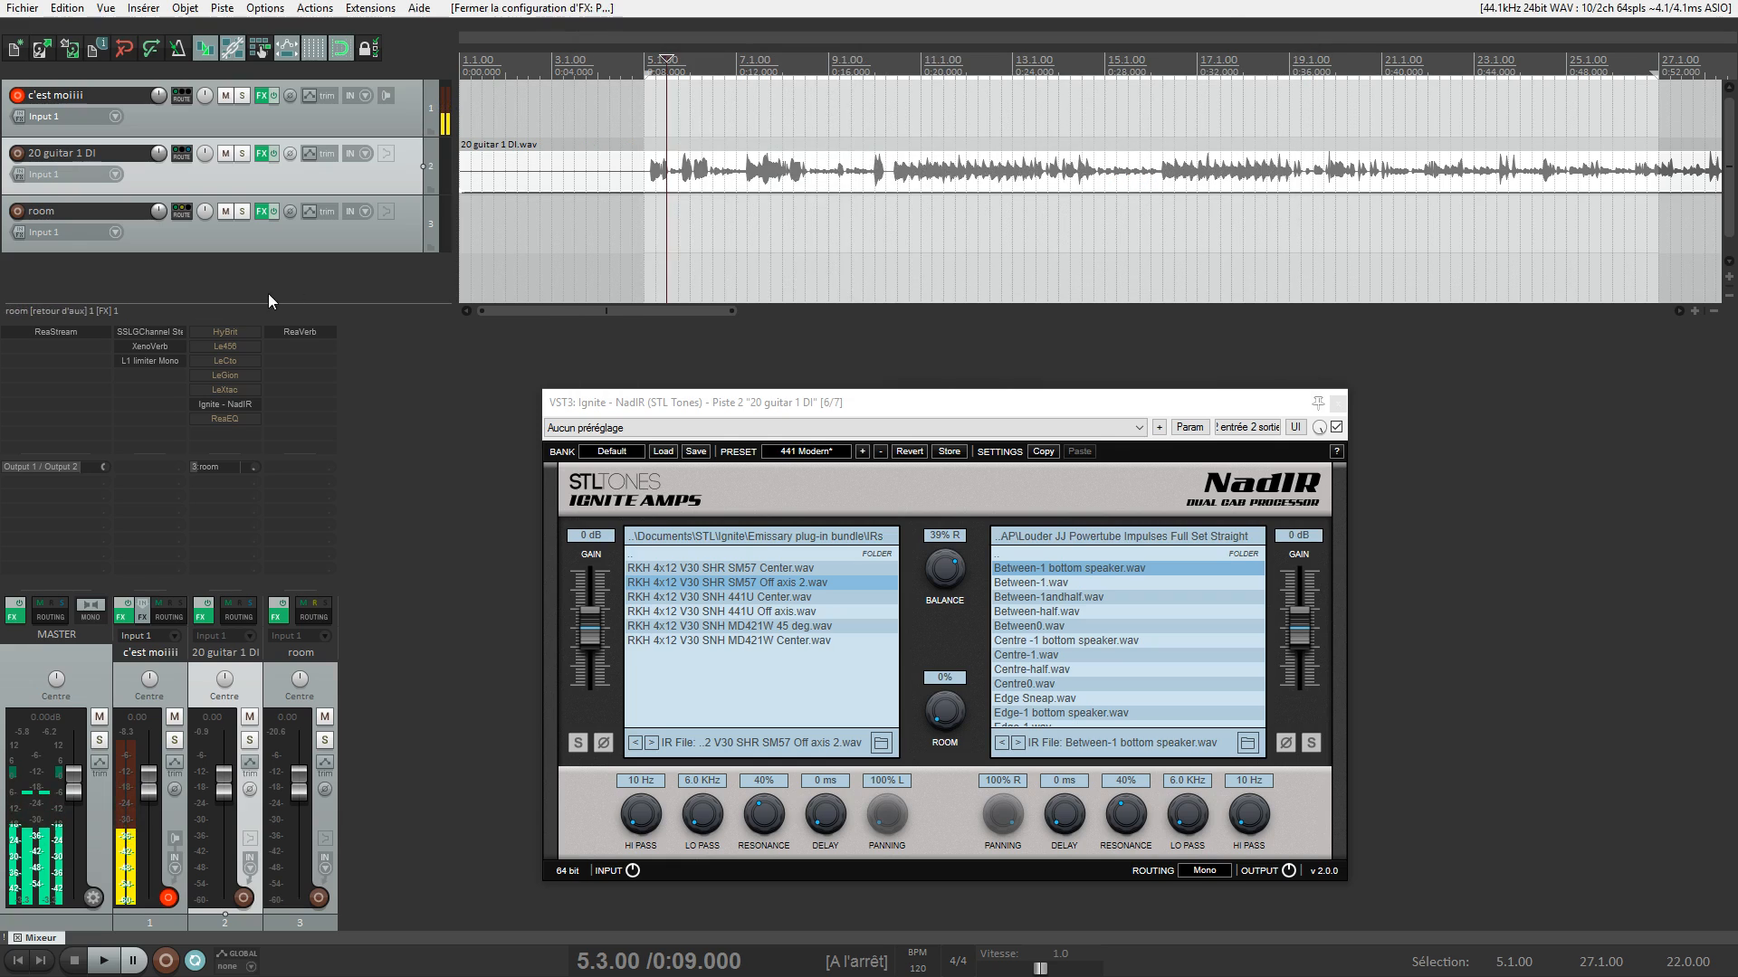
pyautogui.keyDown('shift'); pyautogui.click(225, 359); pyautogui.keyUp('shift')
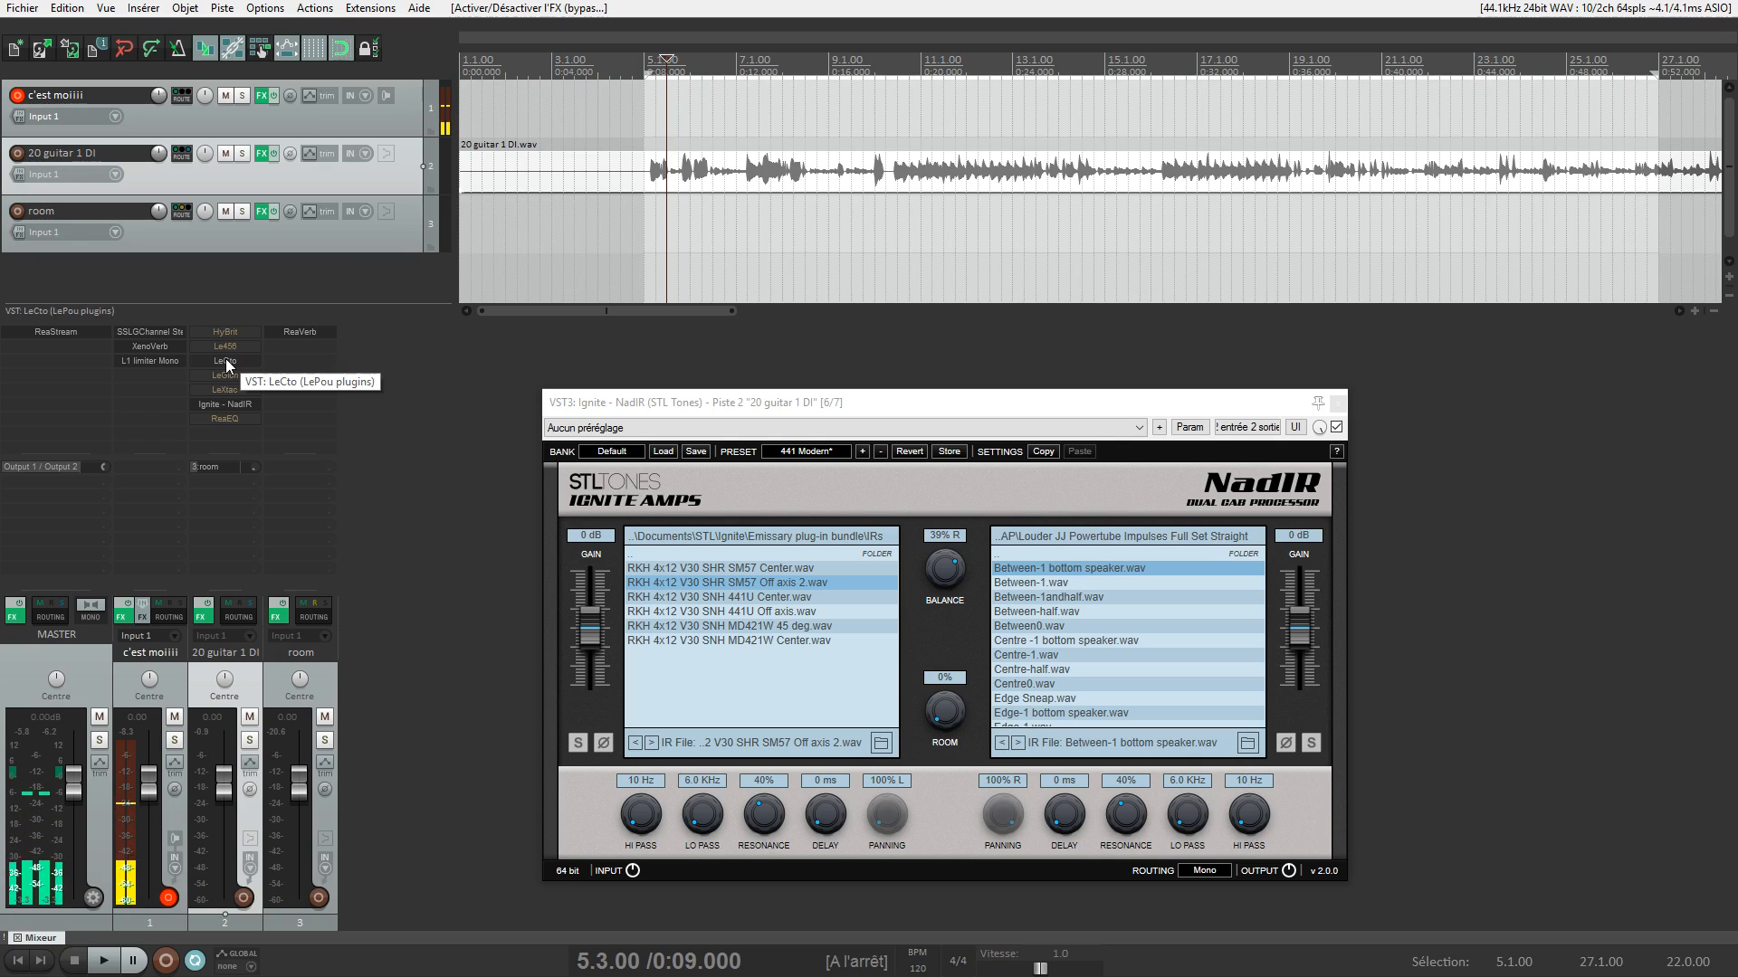
pyautogui.click(235, 361)
pyautogui.moveTo(898, 314); pyautogui.dragTo(901, 52)
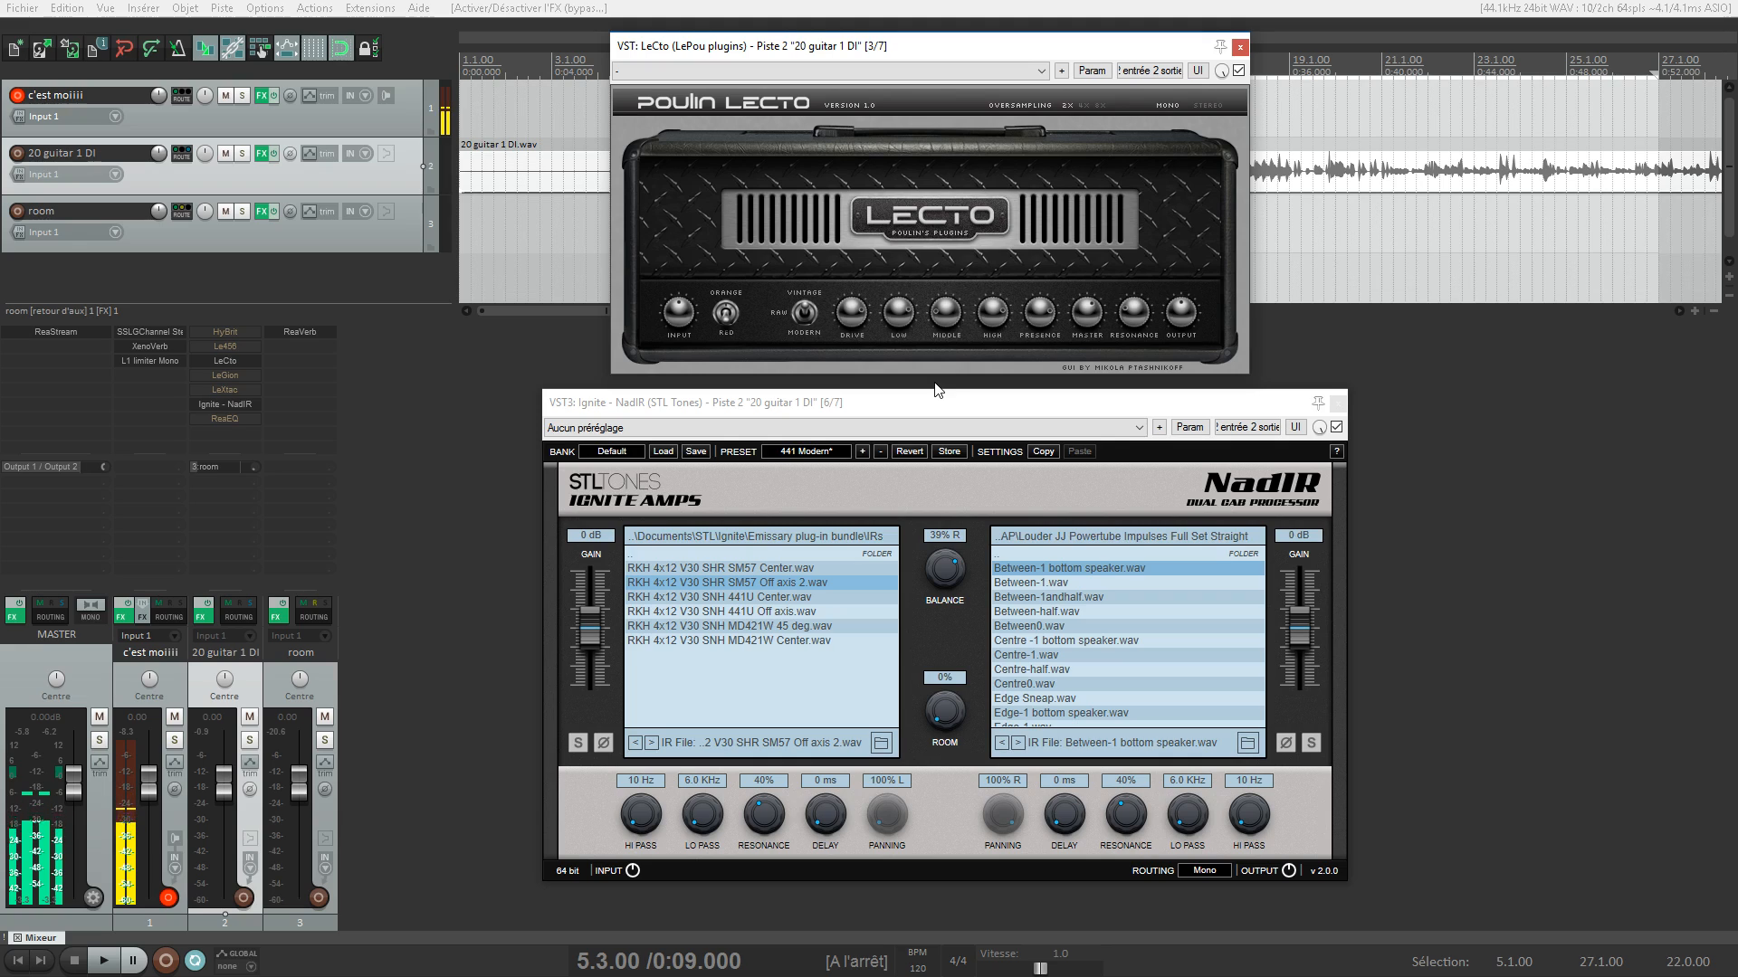
pyautogui.press('space')
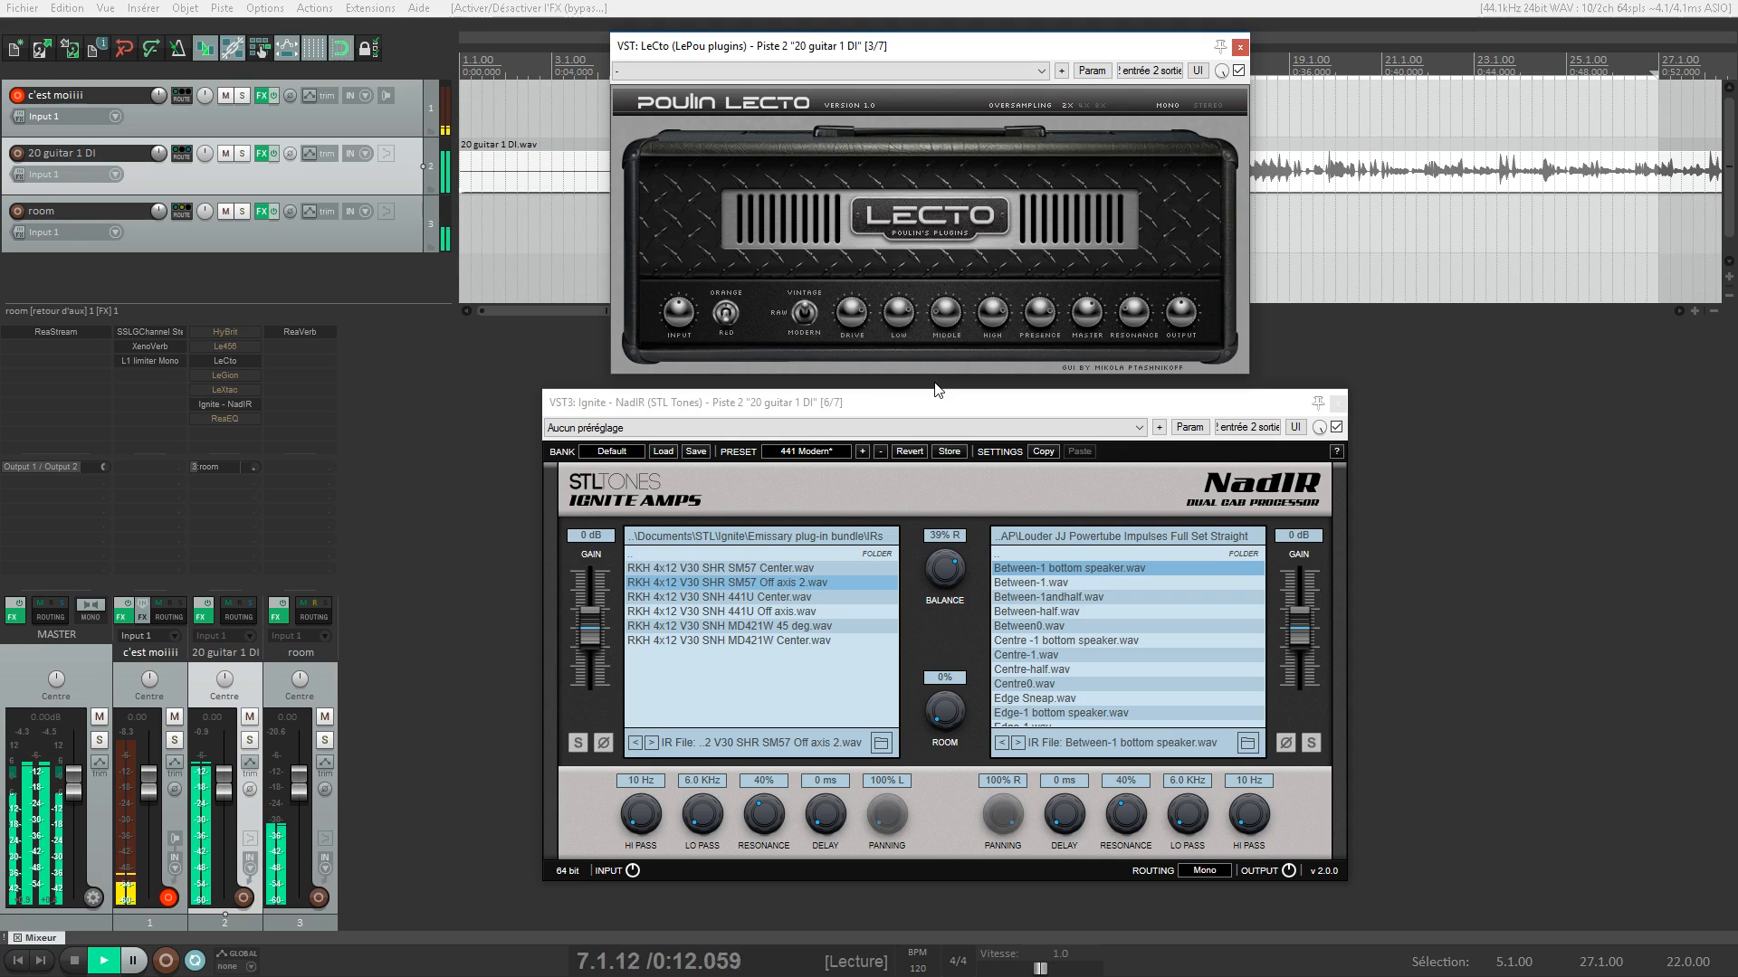
# Lower the guitar's send to the room track and compare the LeCto sound with room muted and unmuted
pyautogui.moveTo(251, 470); pyautogui.dragTo(251, 488)
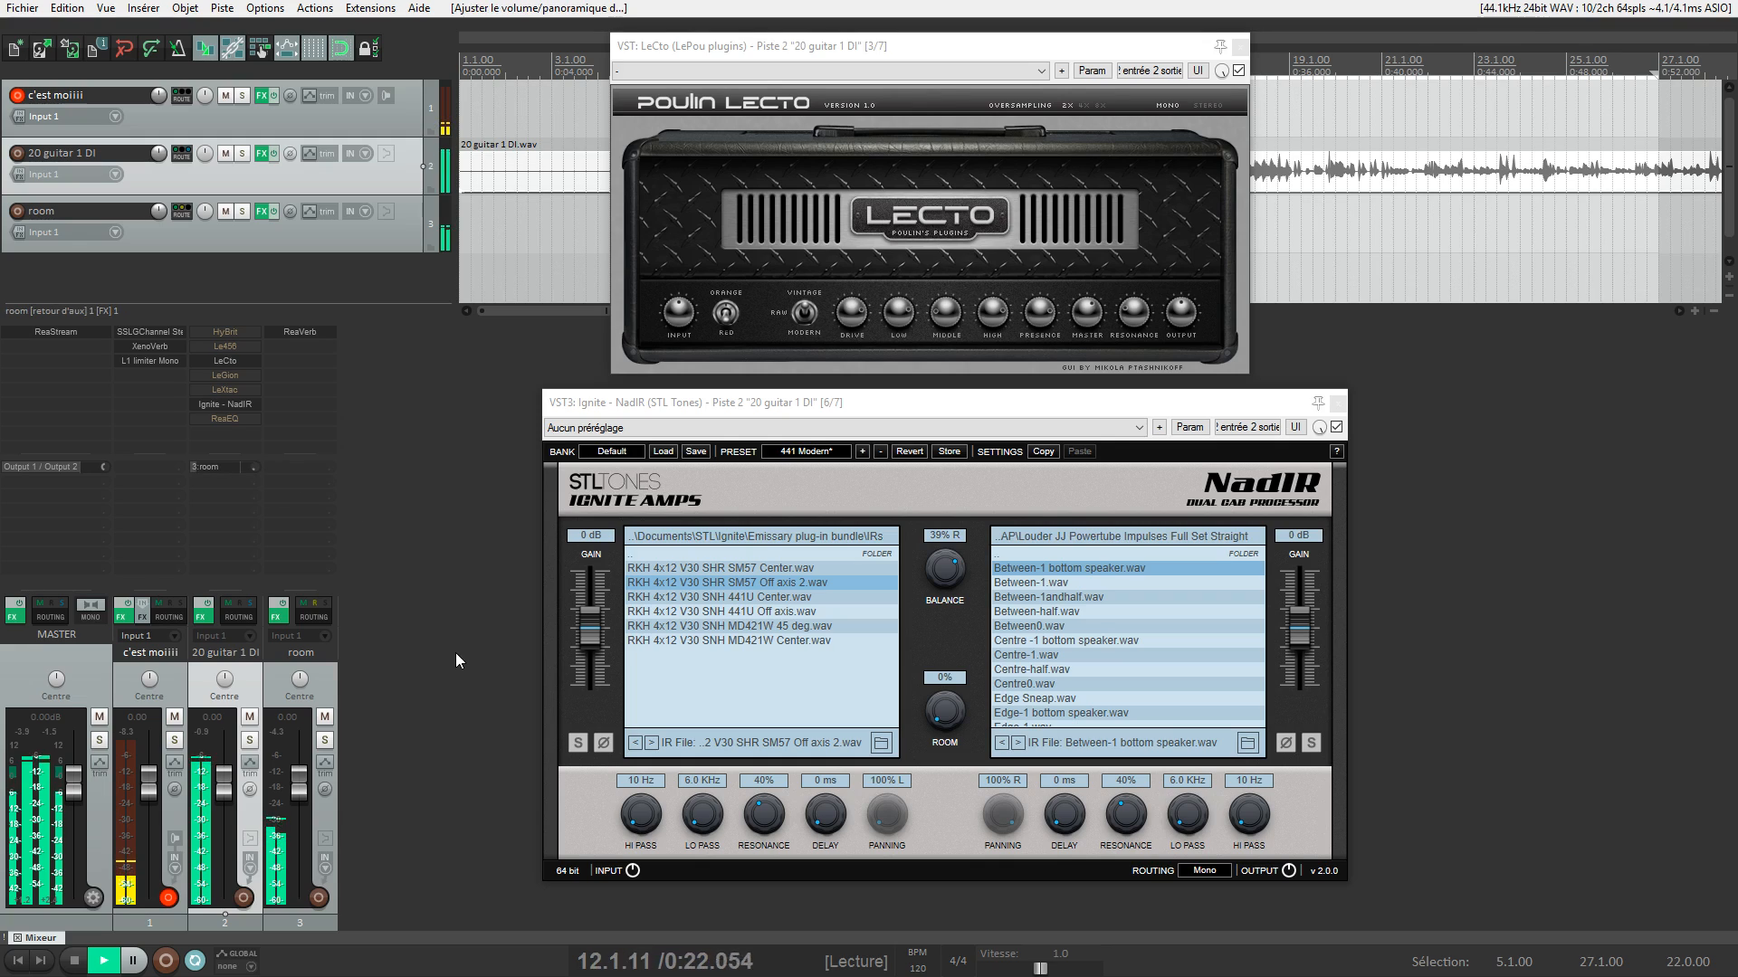
pyautogui.click(324, 717)
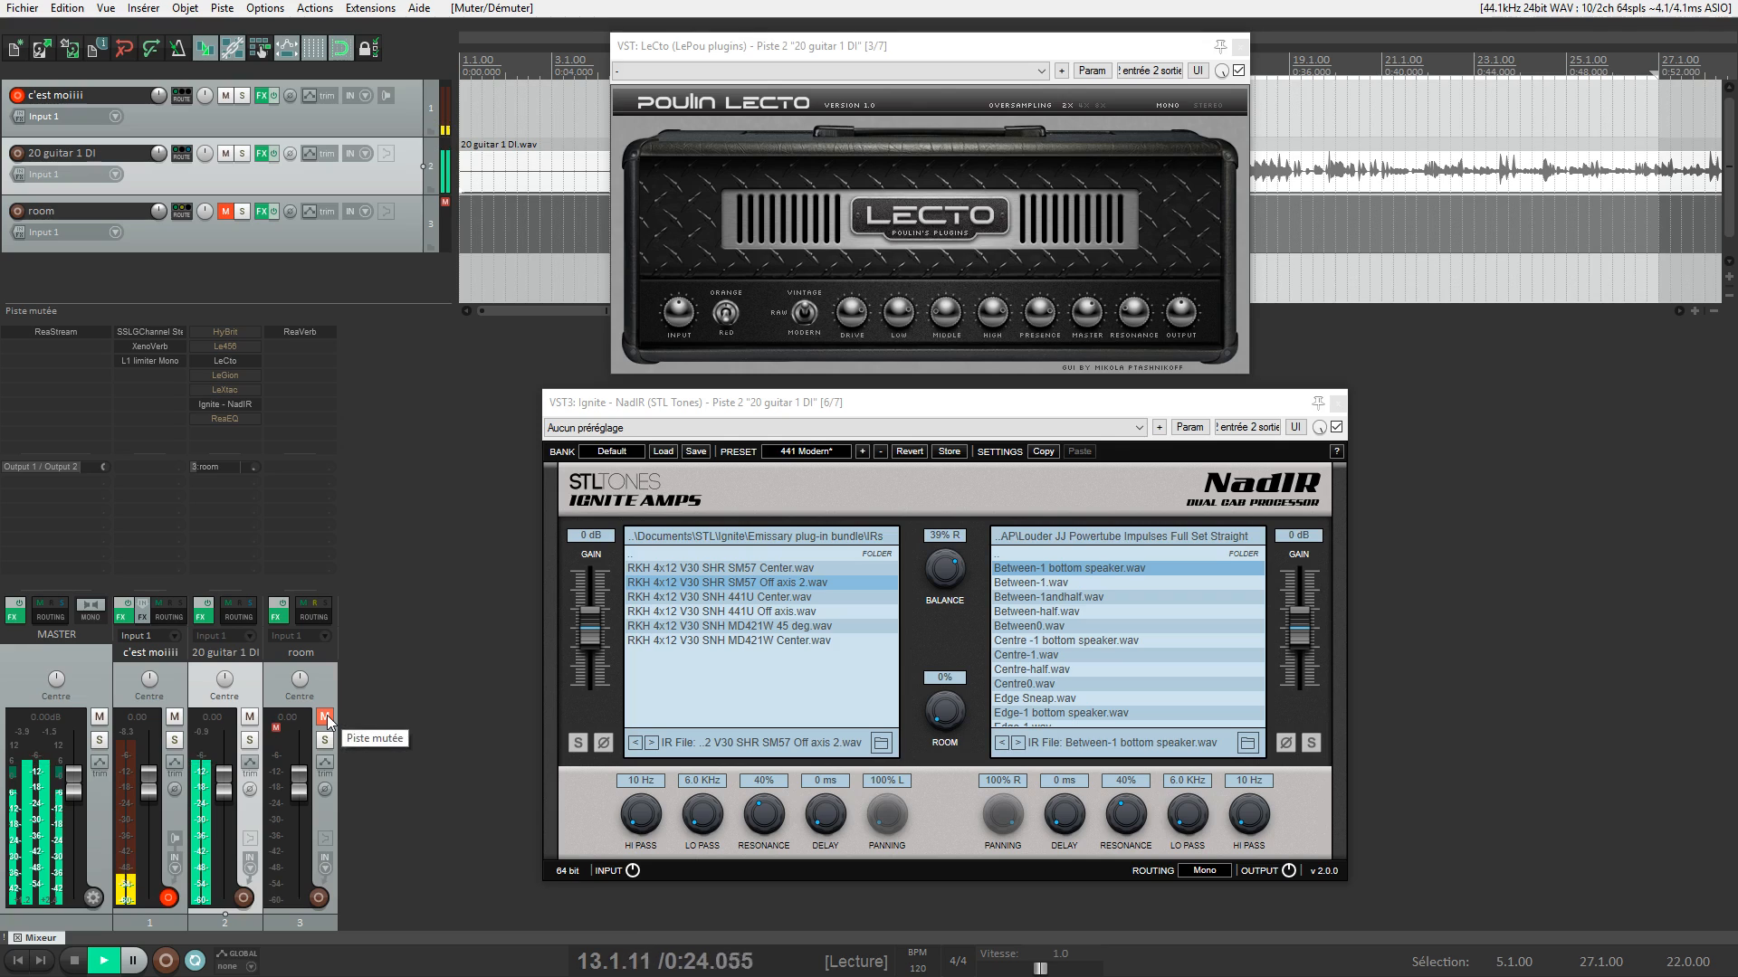
pyautogui.click(325, 717)
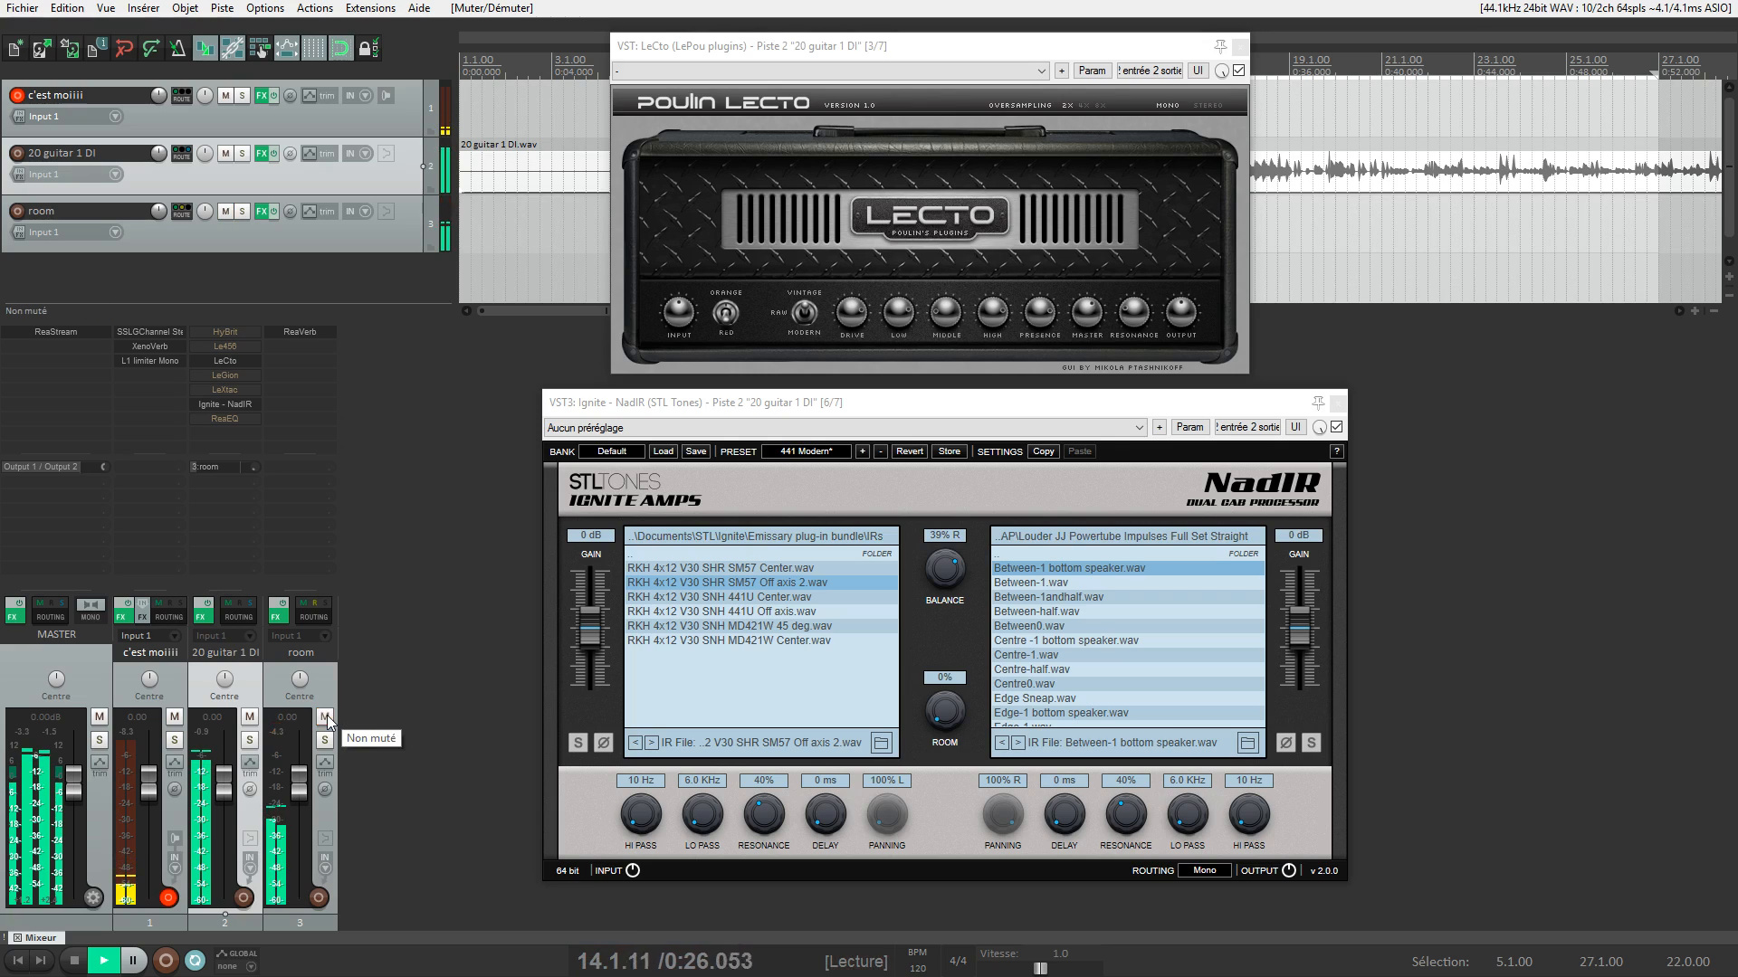
pyautogui.click(325, 717)
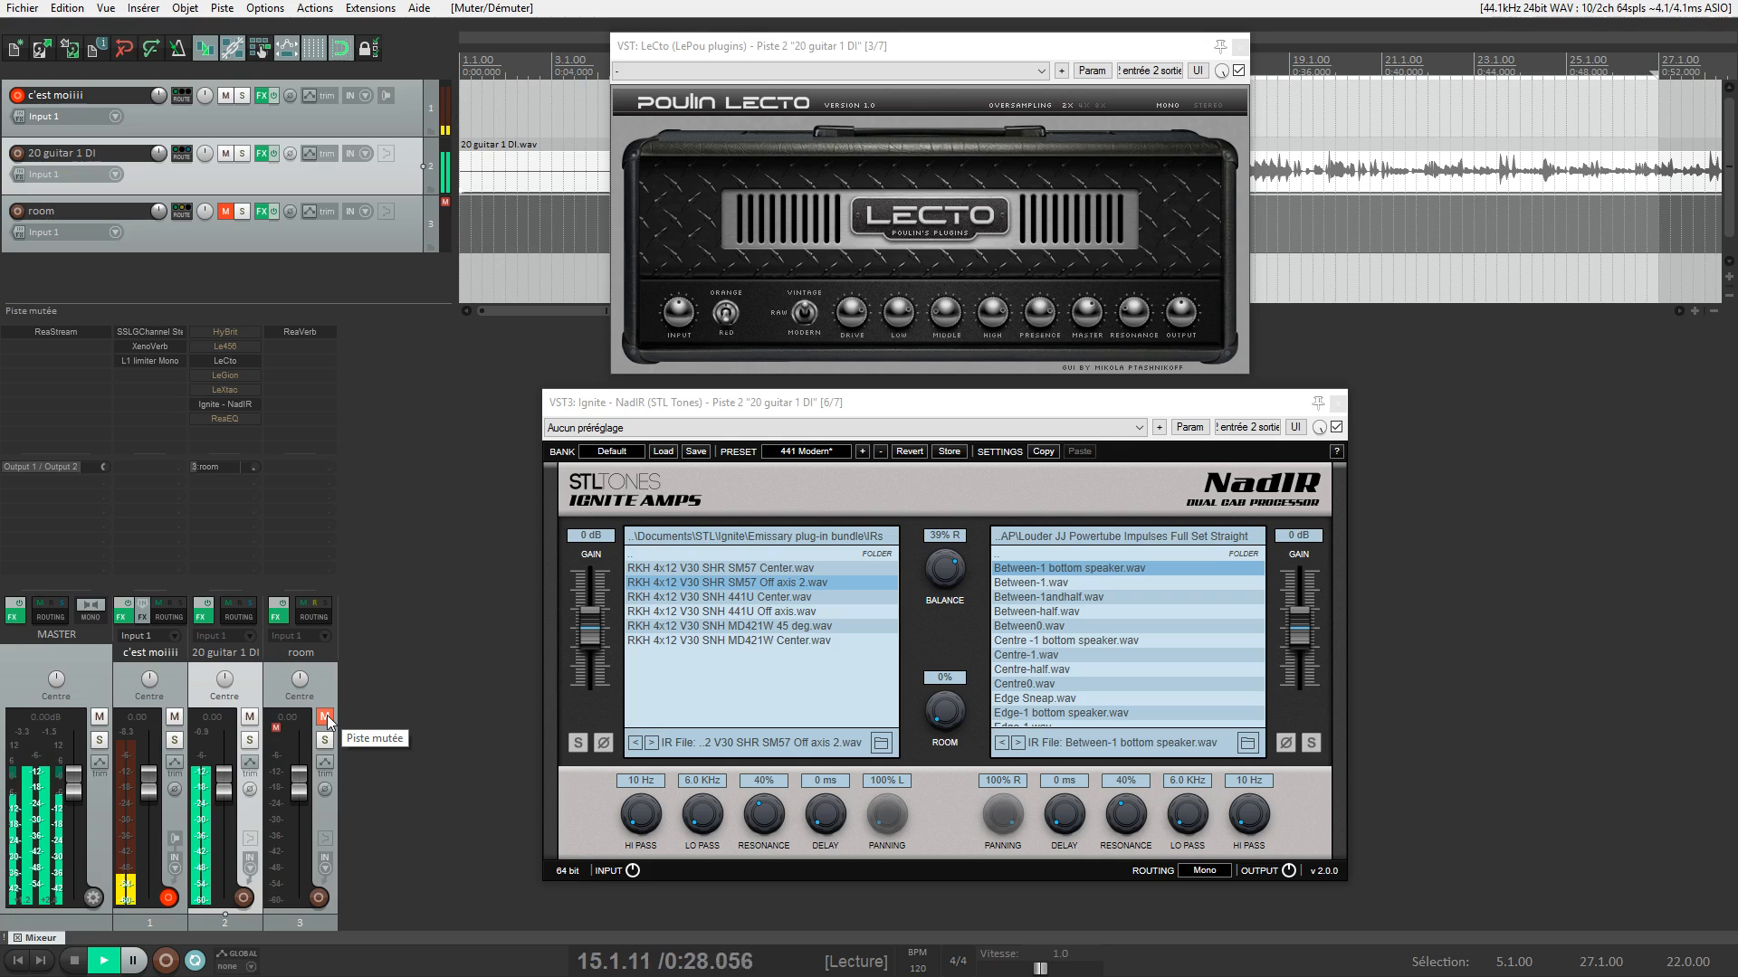
# Unmute the room track, load Between0.wav as NadIR's second cabinet impulse and set the balance to 74% R
pyautogui.click(325, 717)
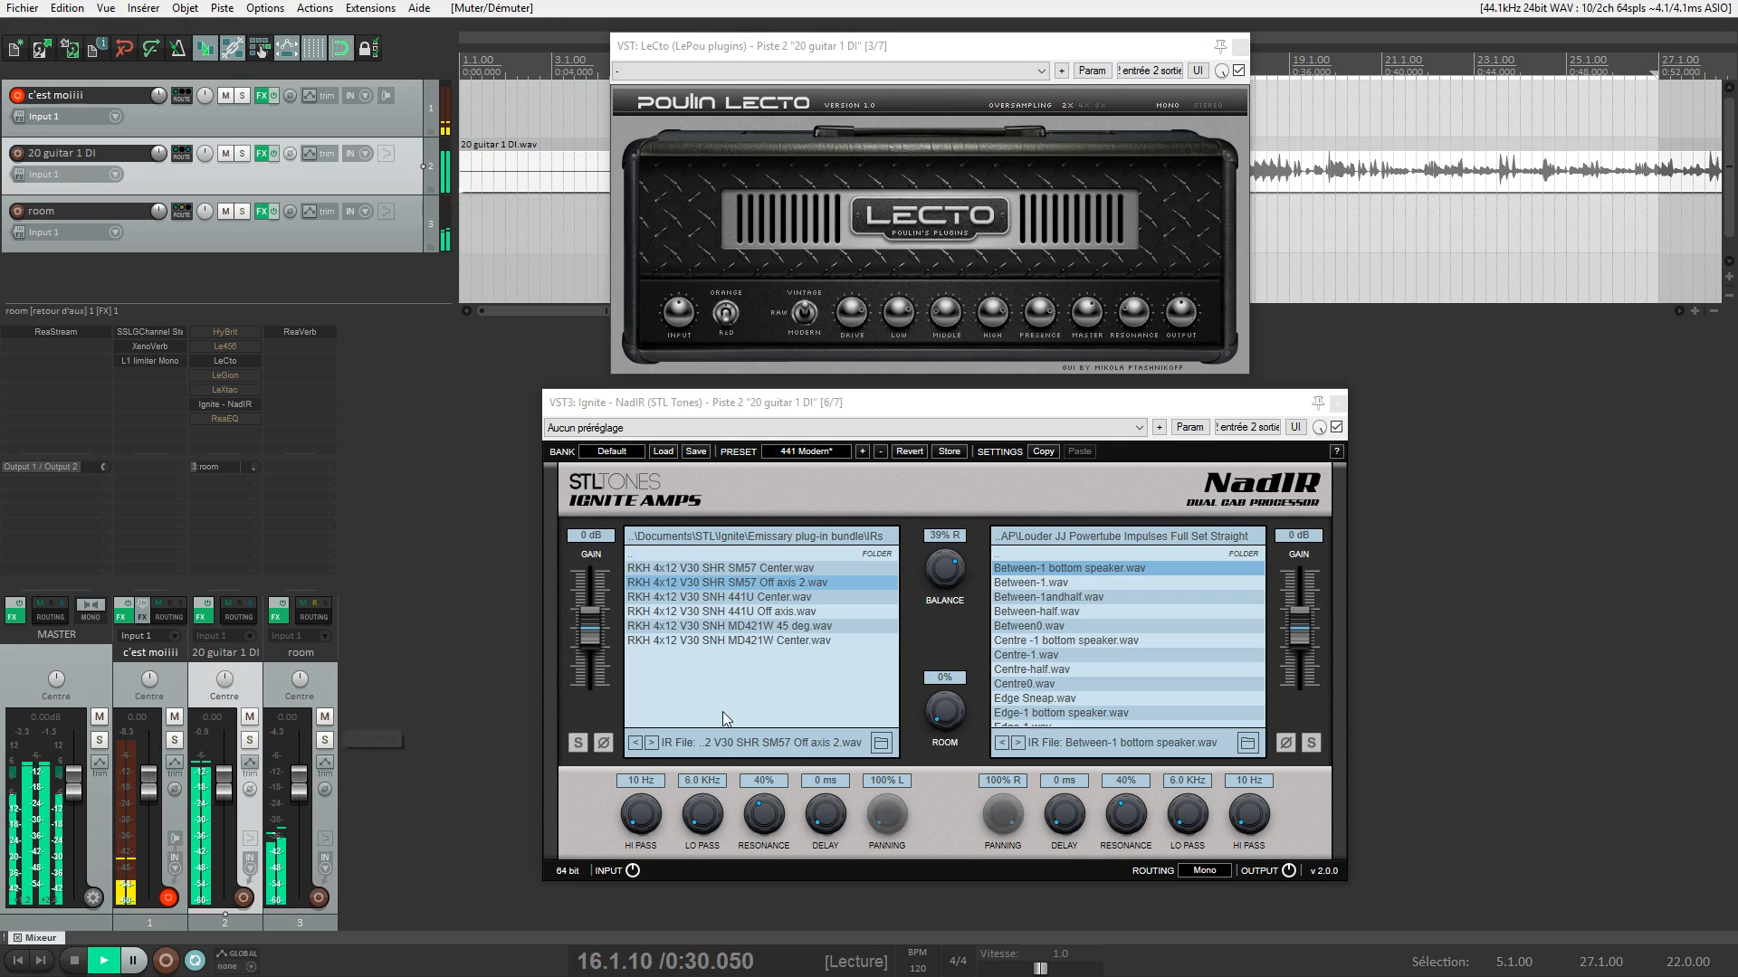
pyautogui.click(946, 576)
pyautogui.moveTo(932, 566)
pyautogui.mouseDown()
pyautogui.moveTo(932, 622)
pyautogui.moveTo(935, 578)
pyautogui.mouseUp()
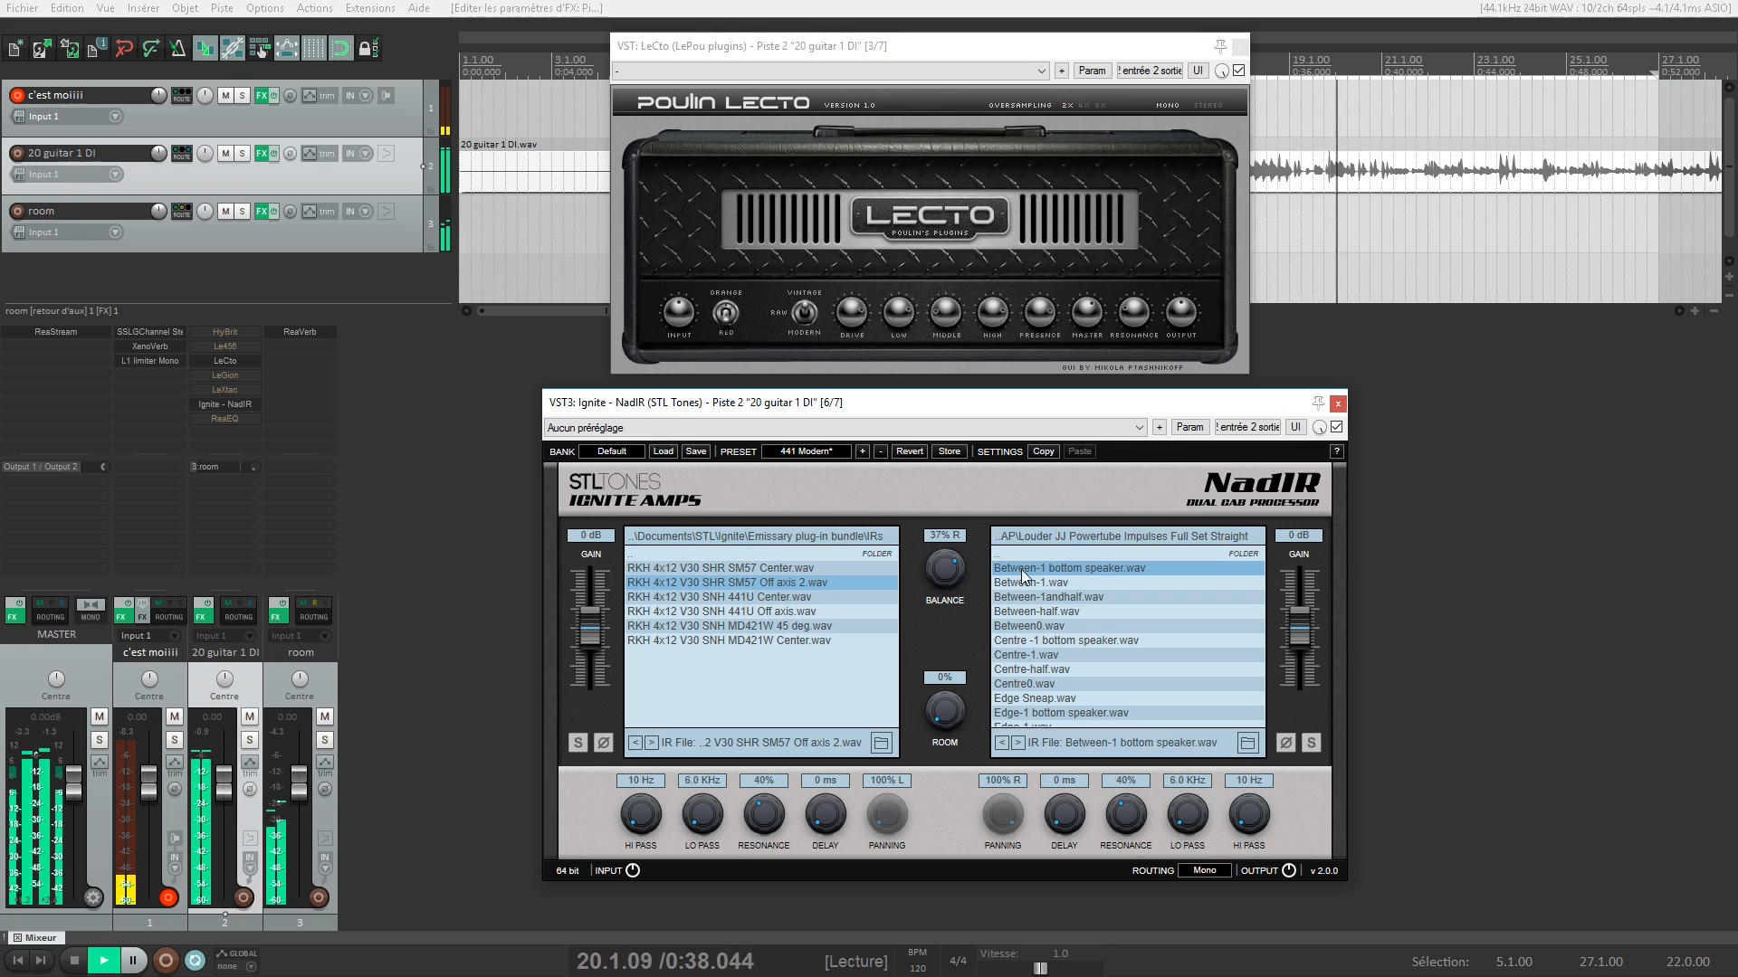
pyautogui.click(901, 332)
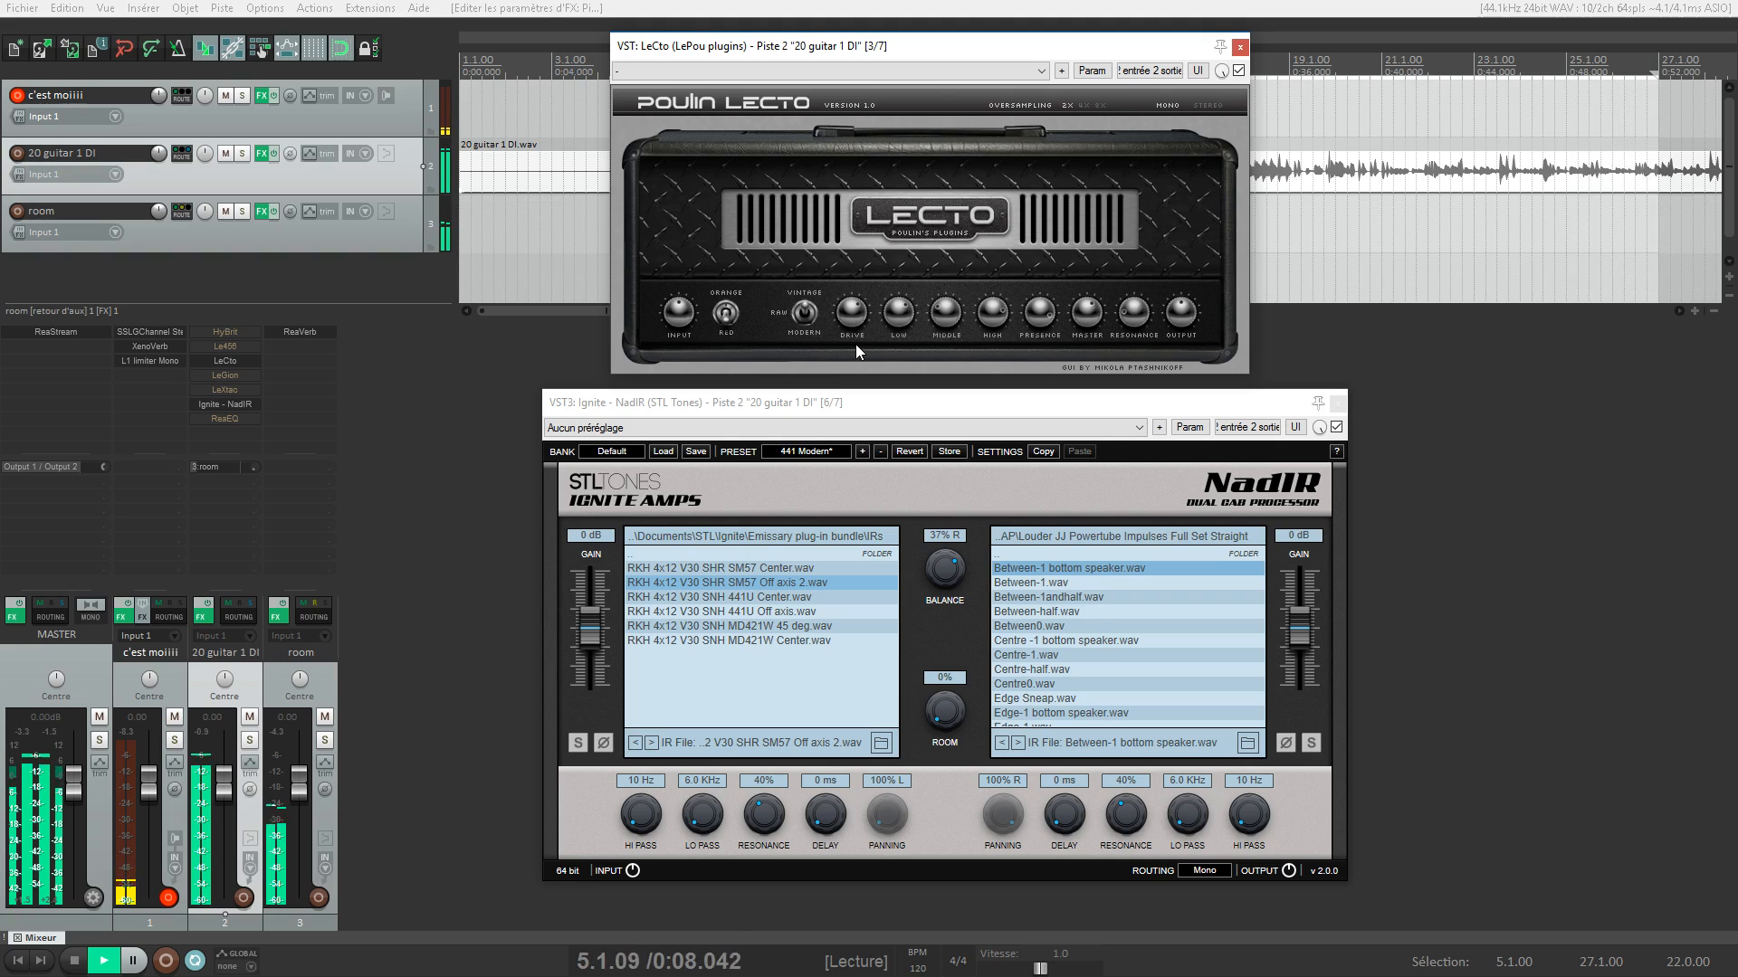
pyautogui.moveTo(942, 579)
pyautogui.mouseDown()
pyautogui.moveTo(945, 529)
pyautogui.moveTo(950, 592)
pyautogui.mouseUp()
pyautogui.click(1036, 626)
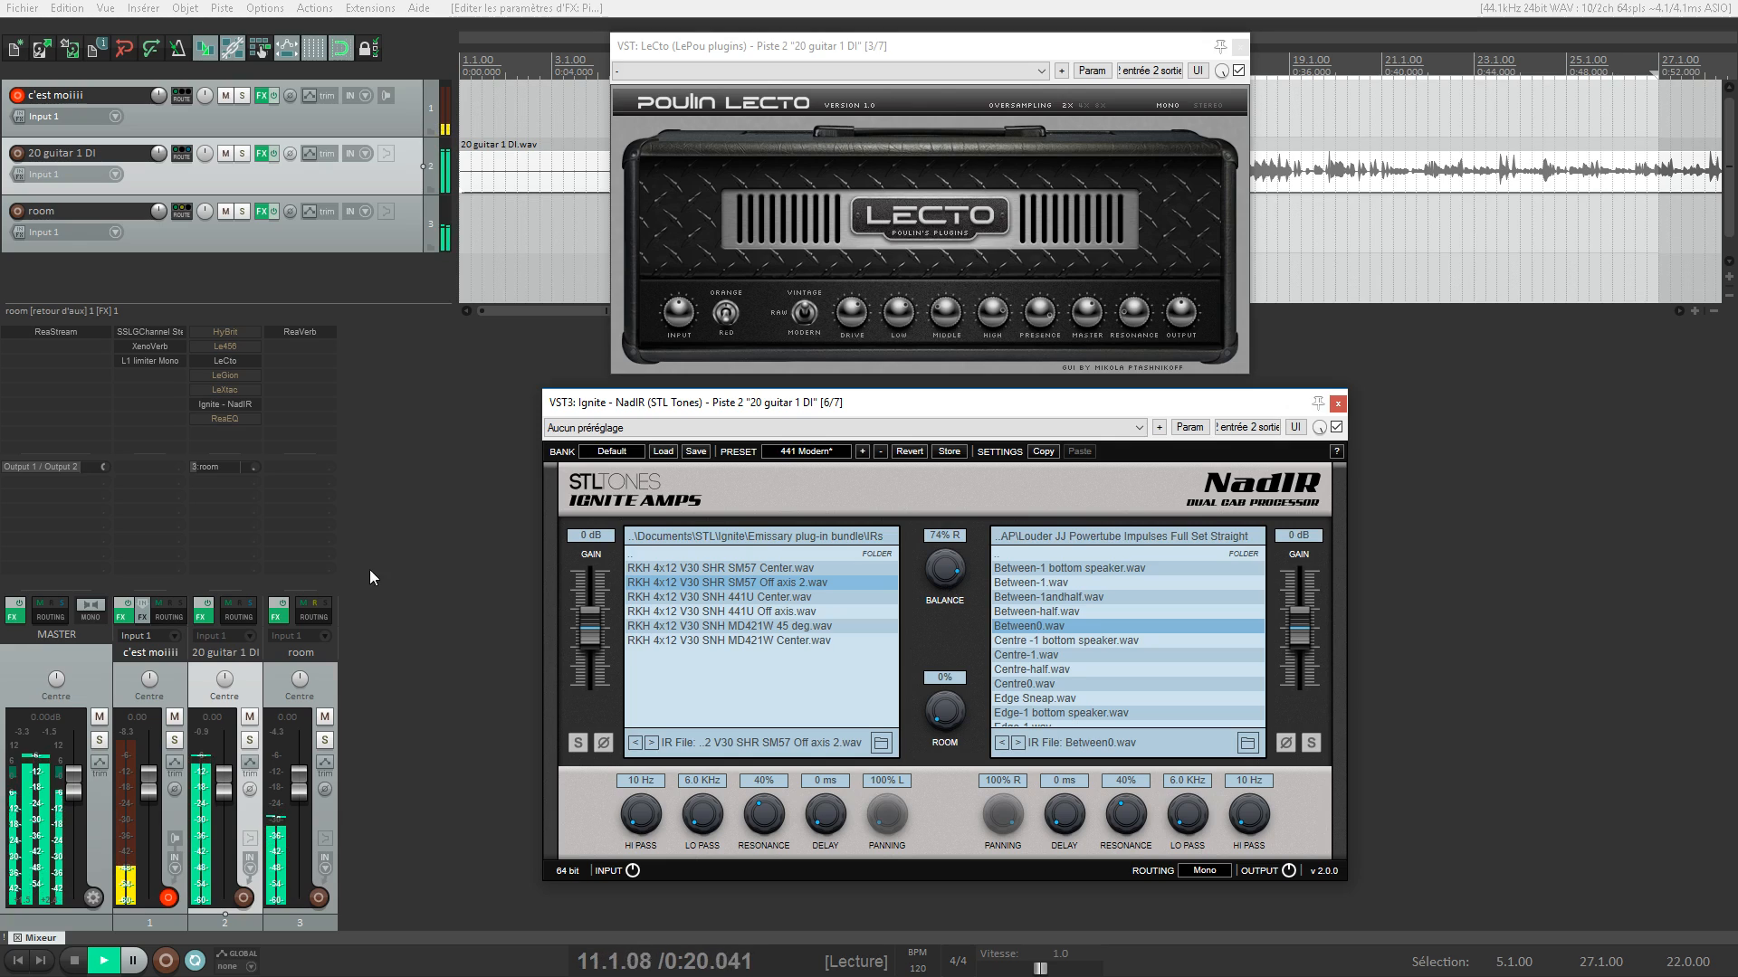
# Set the guitar's room send to -50.4 dB, compare the sound with room muted and unmuted, and stop playback
pyautogui.scroll(-2, 257, 467)
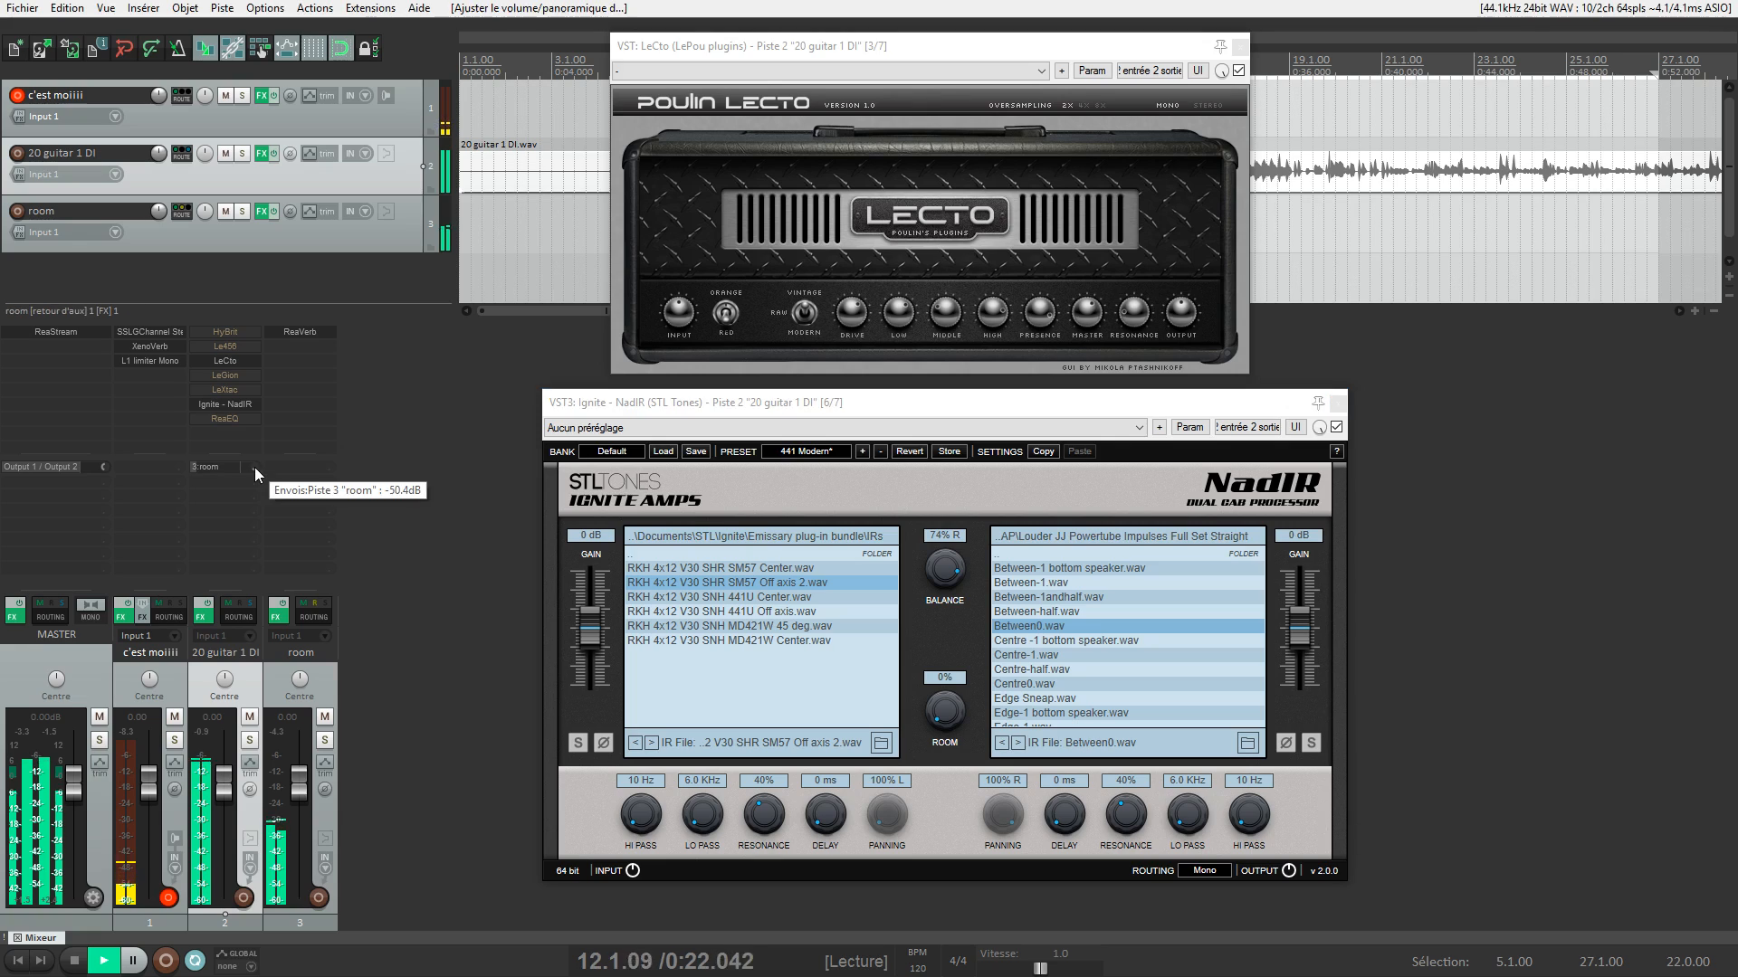
pyautogui.click(325, 717)
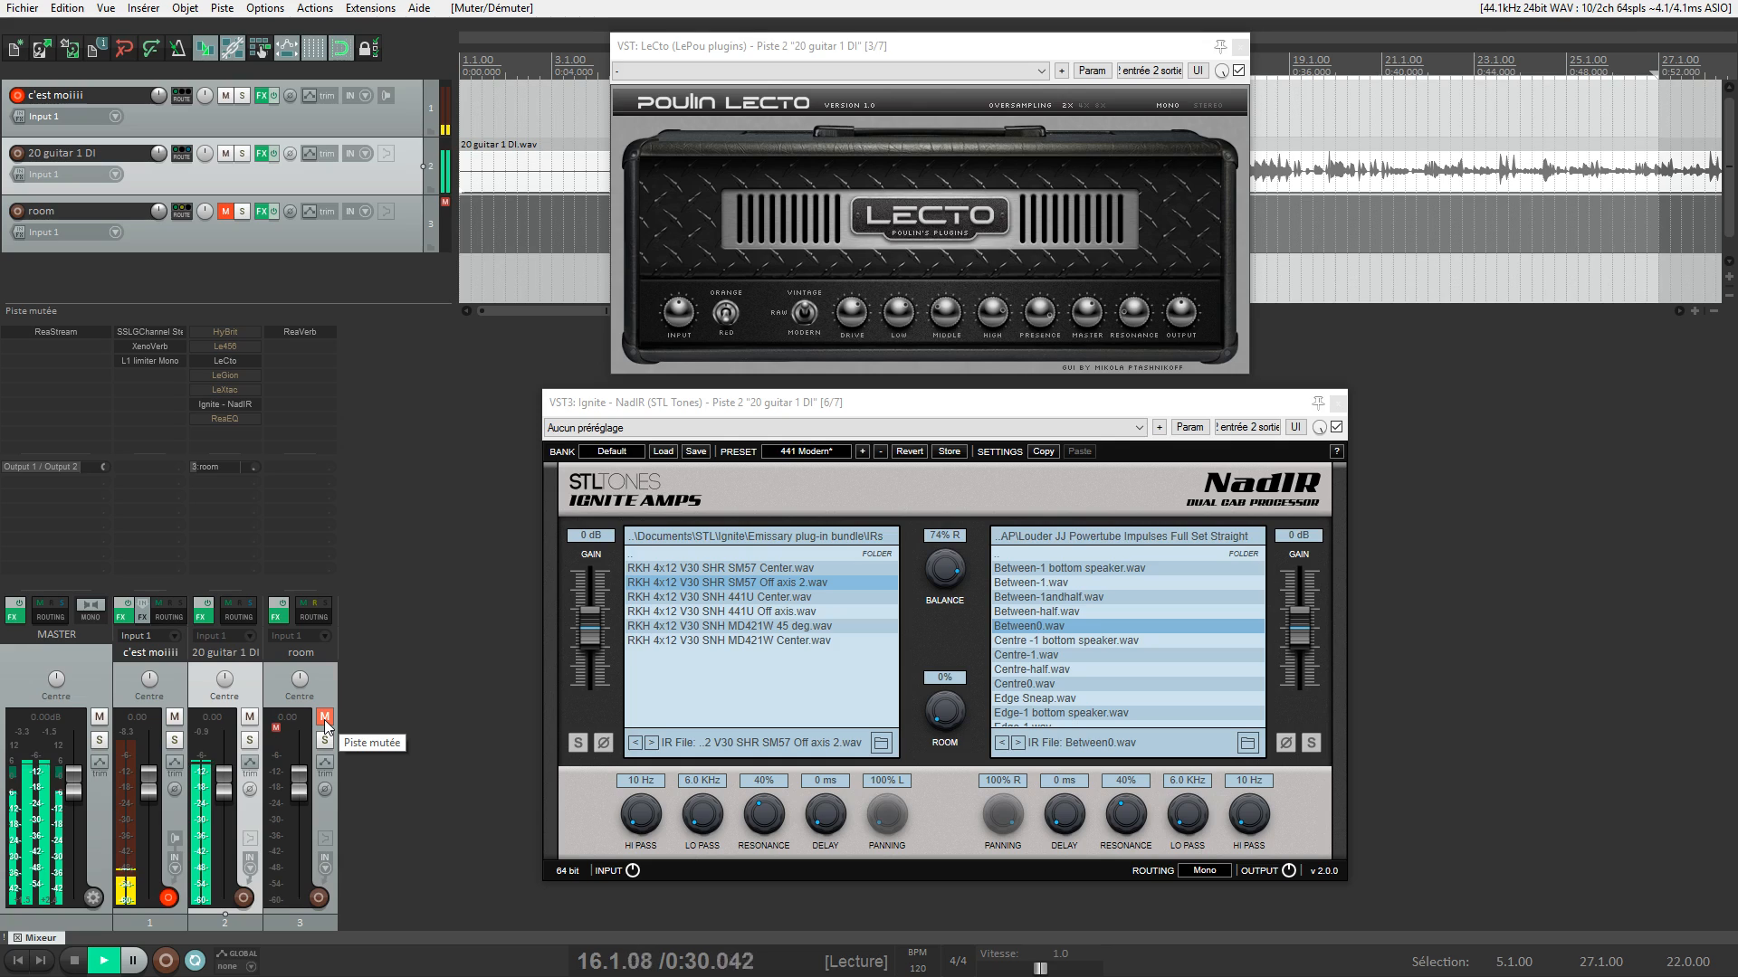
pyautogui.click(325, 719)
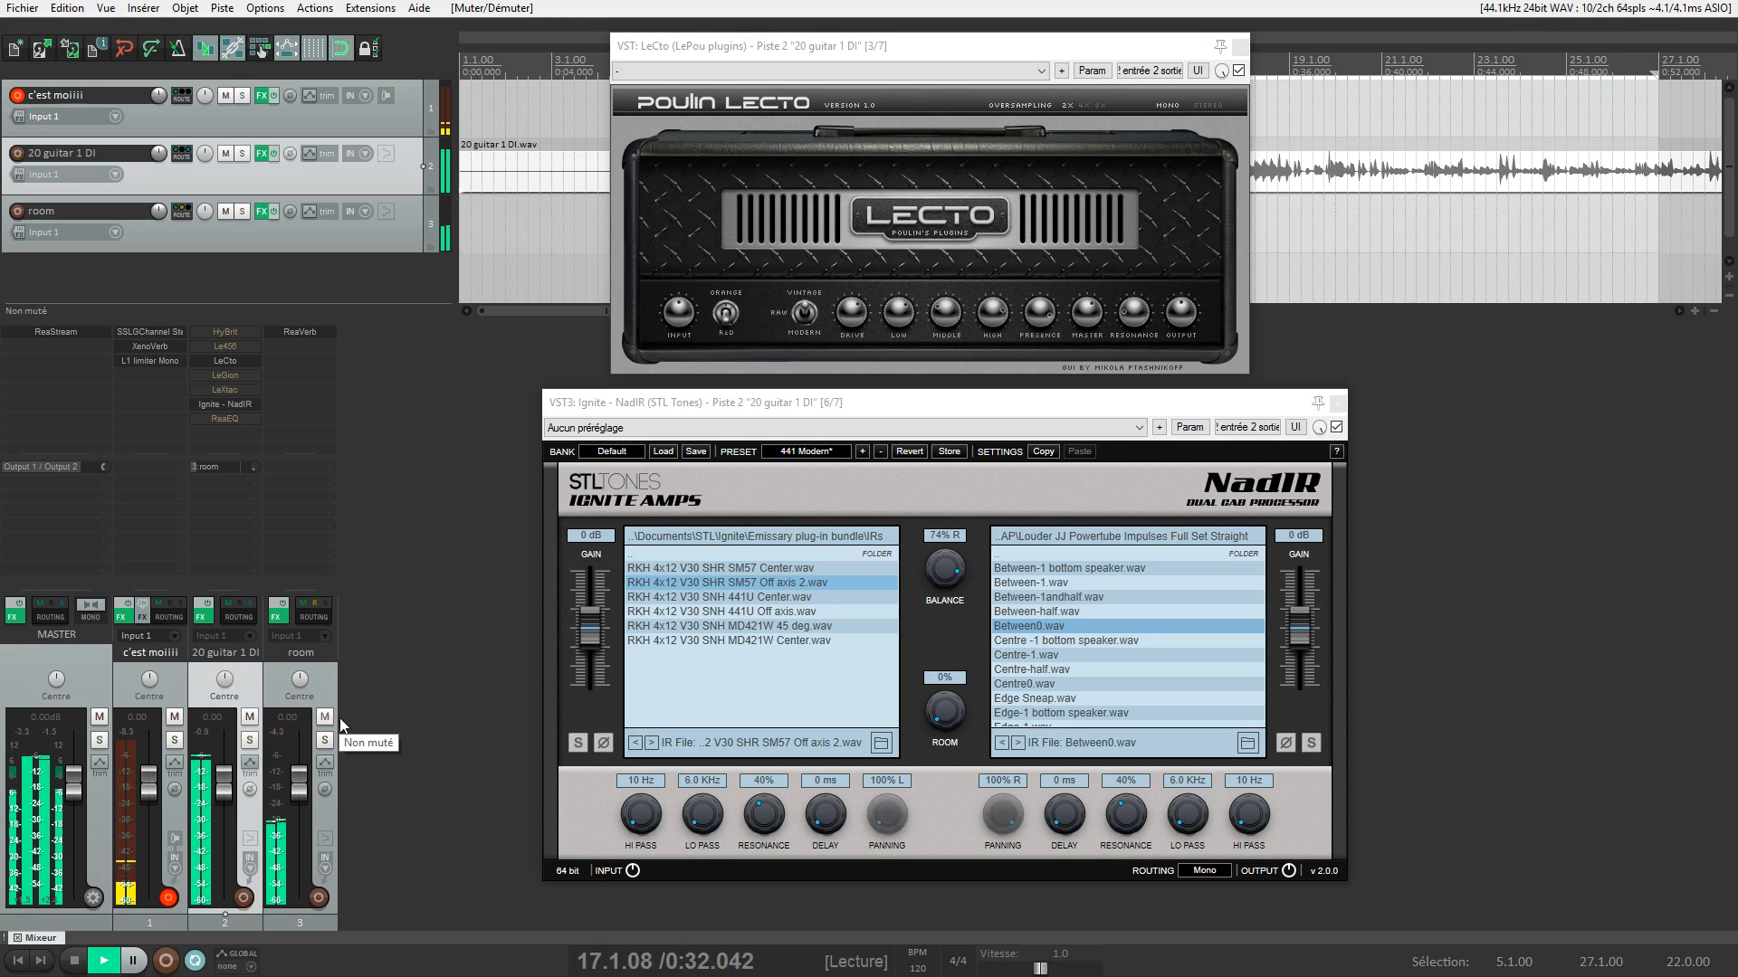
pyautogui.press('space')
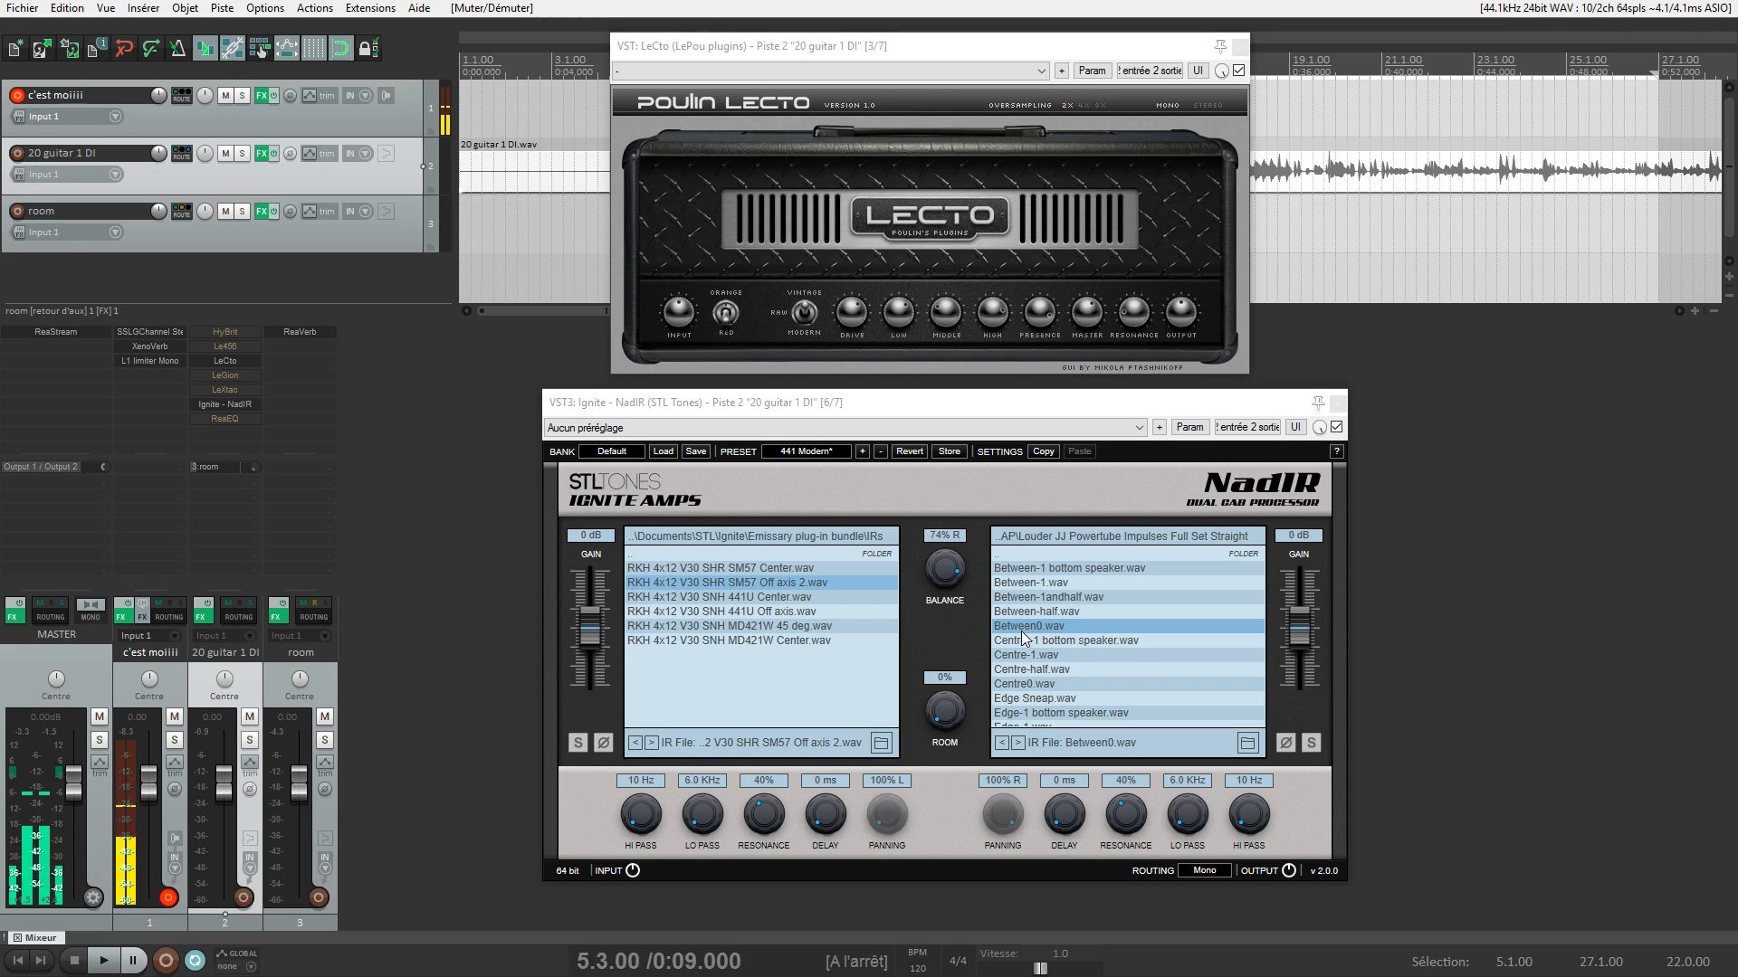
# Replace LeCto with the LeGion amp on the guitar track and play the recording through it
pyautogui.click(1239, 49)
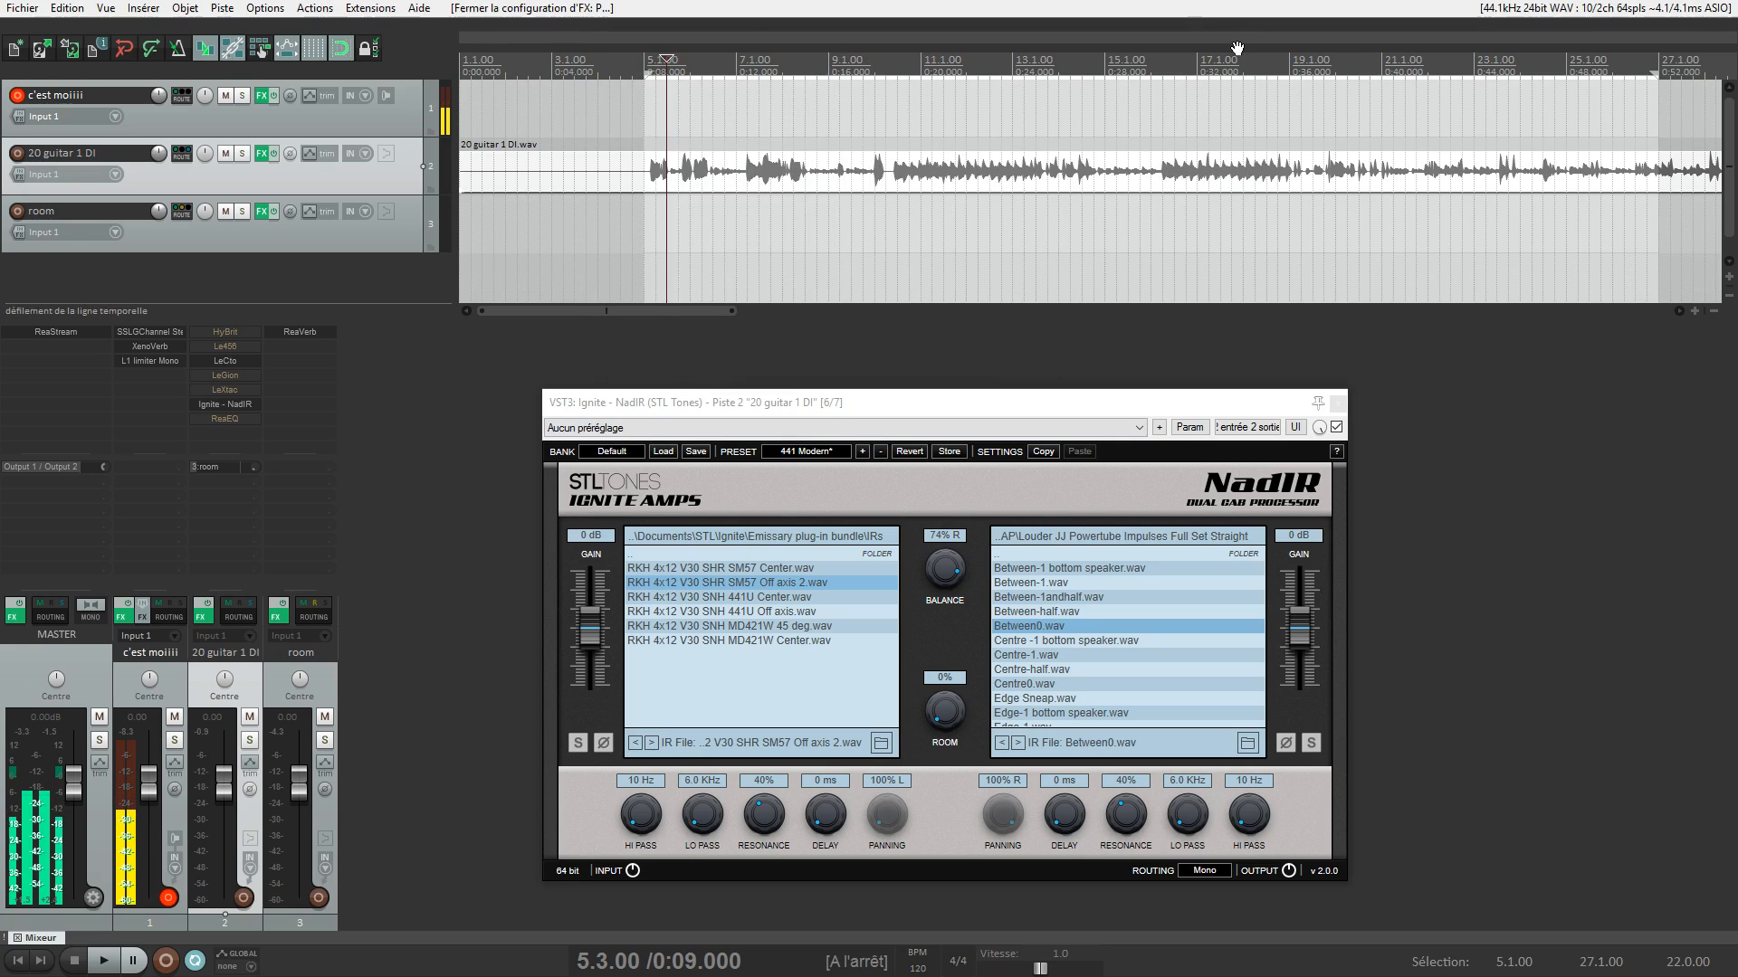
pyautogui.click(236, 375)
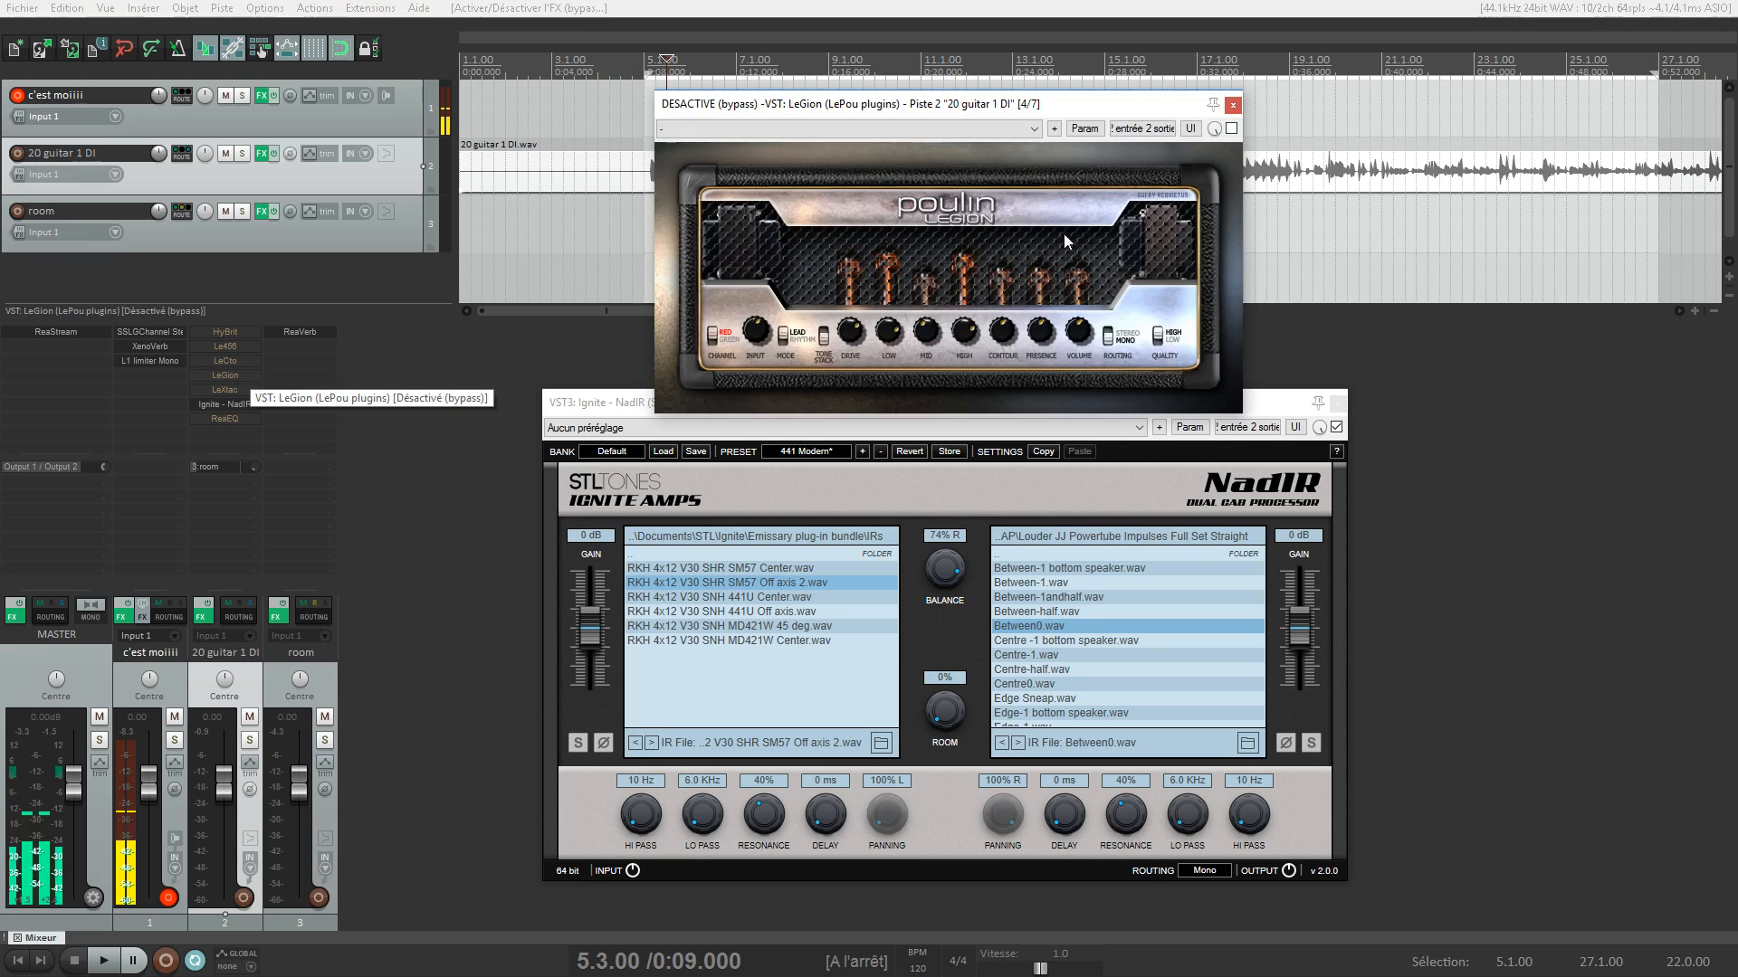
pyautogui.moveTo(1012, 109); pyautogui.dragTo(1014, 73)
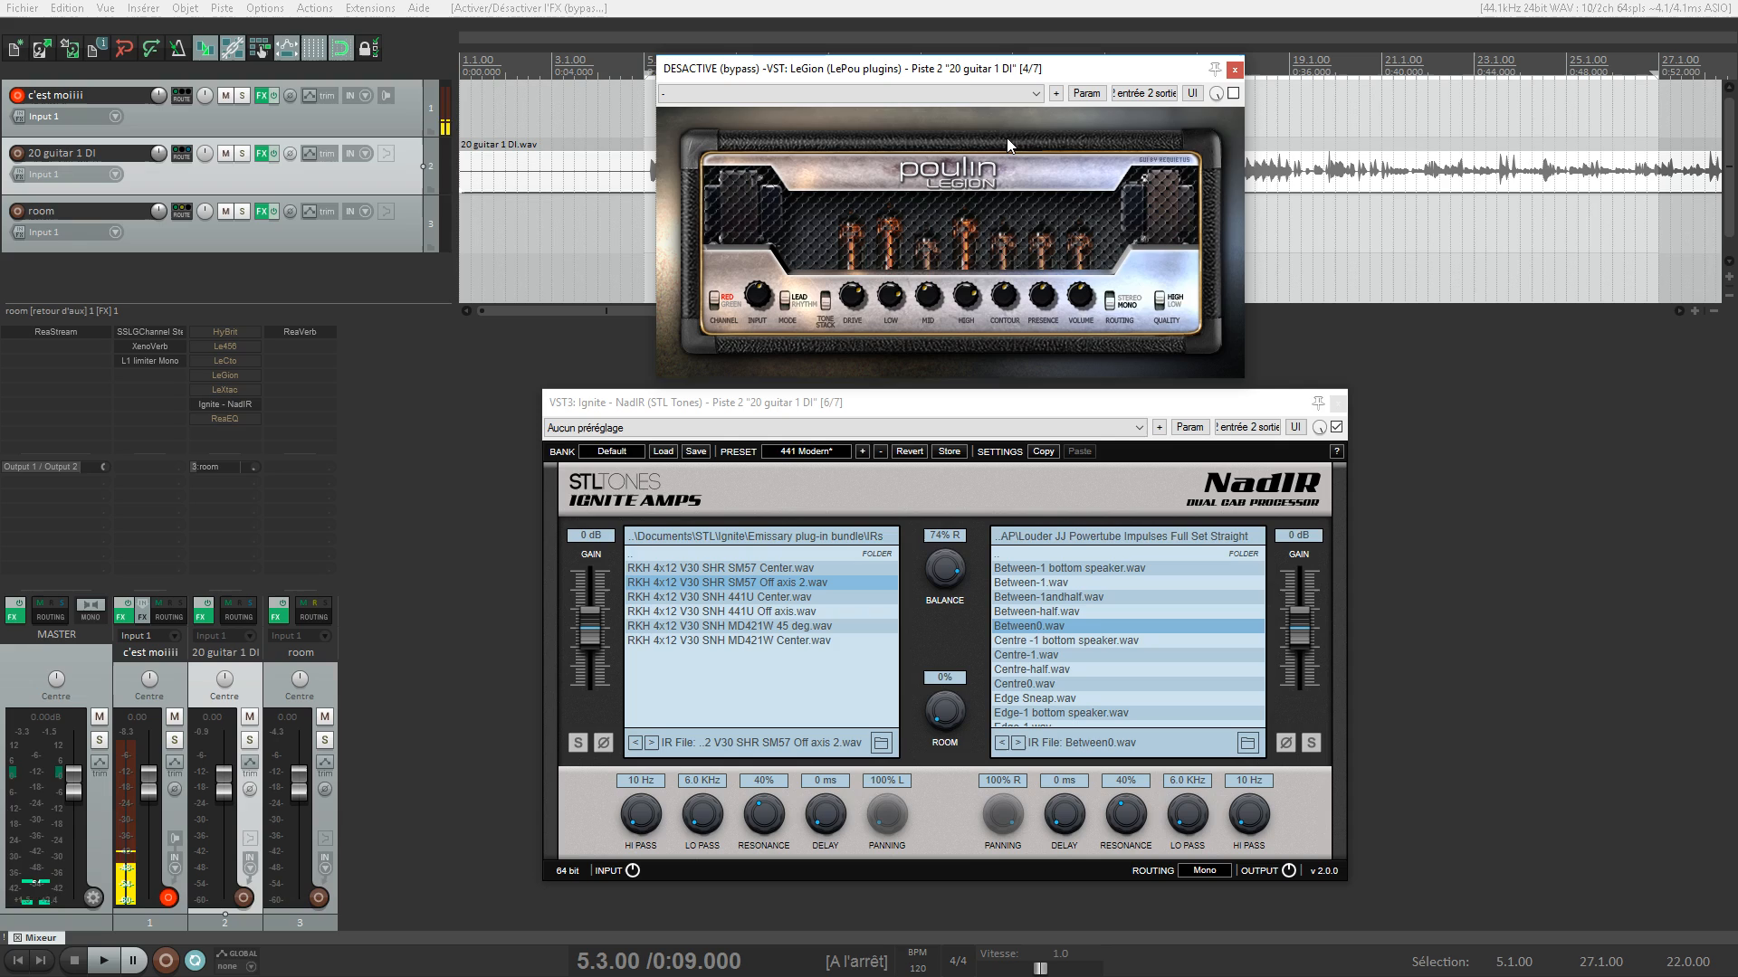
pyautogui.click(723, 297)
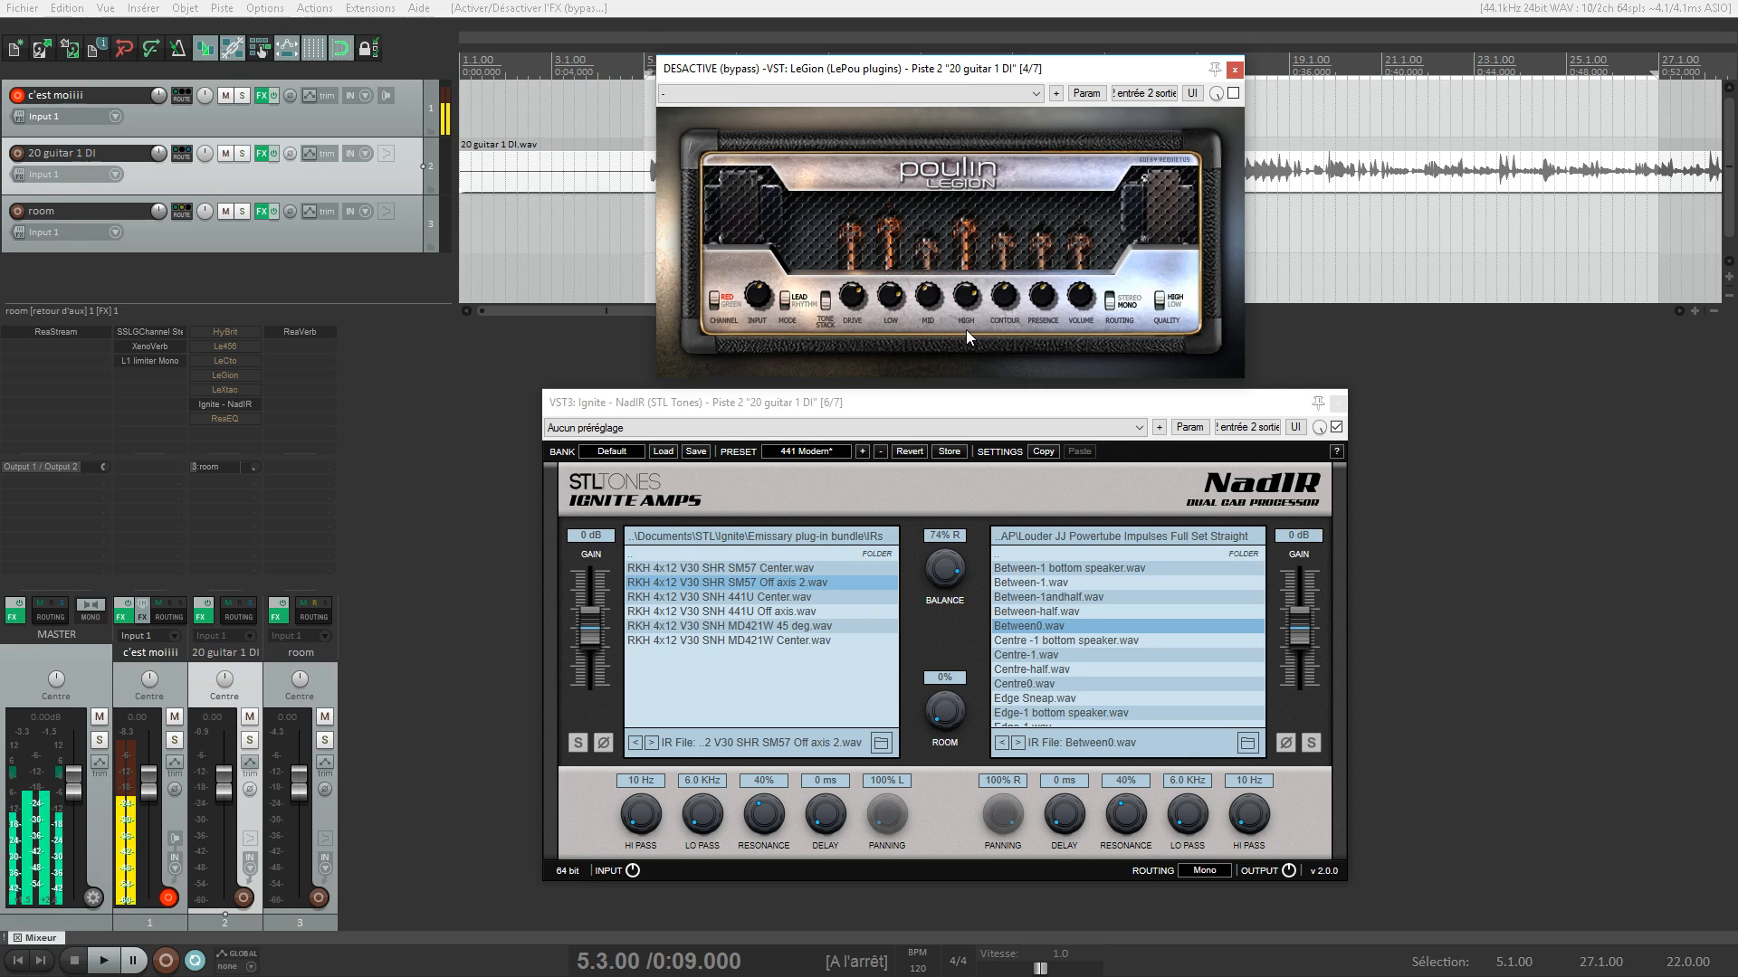
pyautogui.press('space')
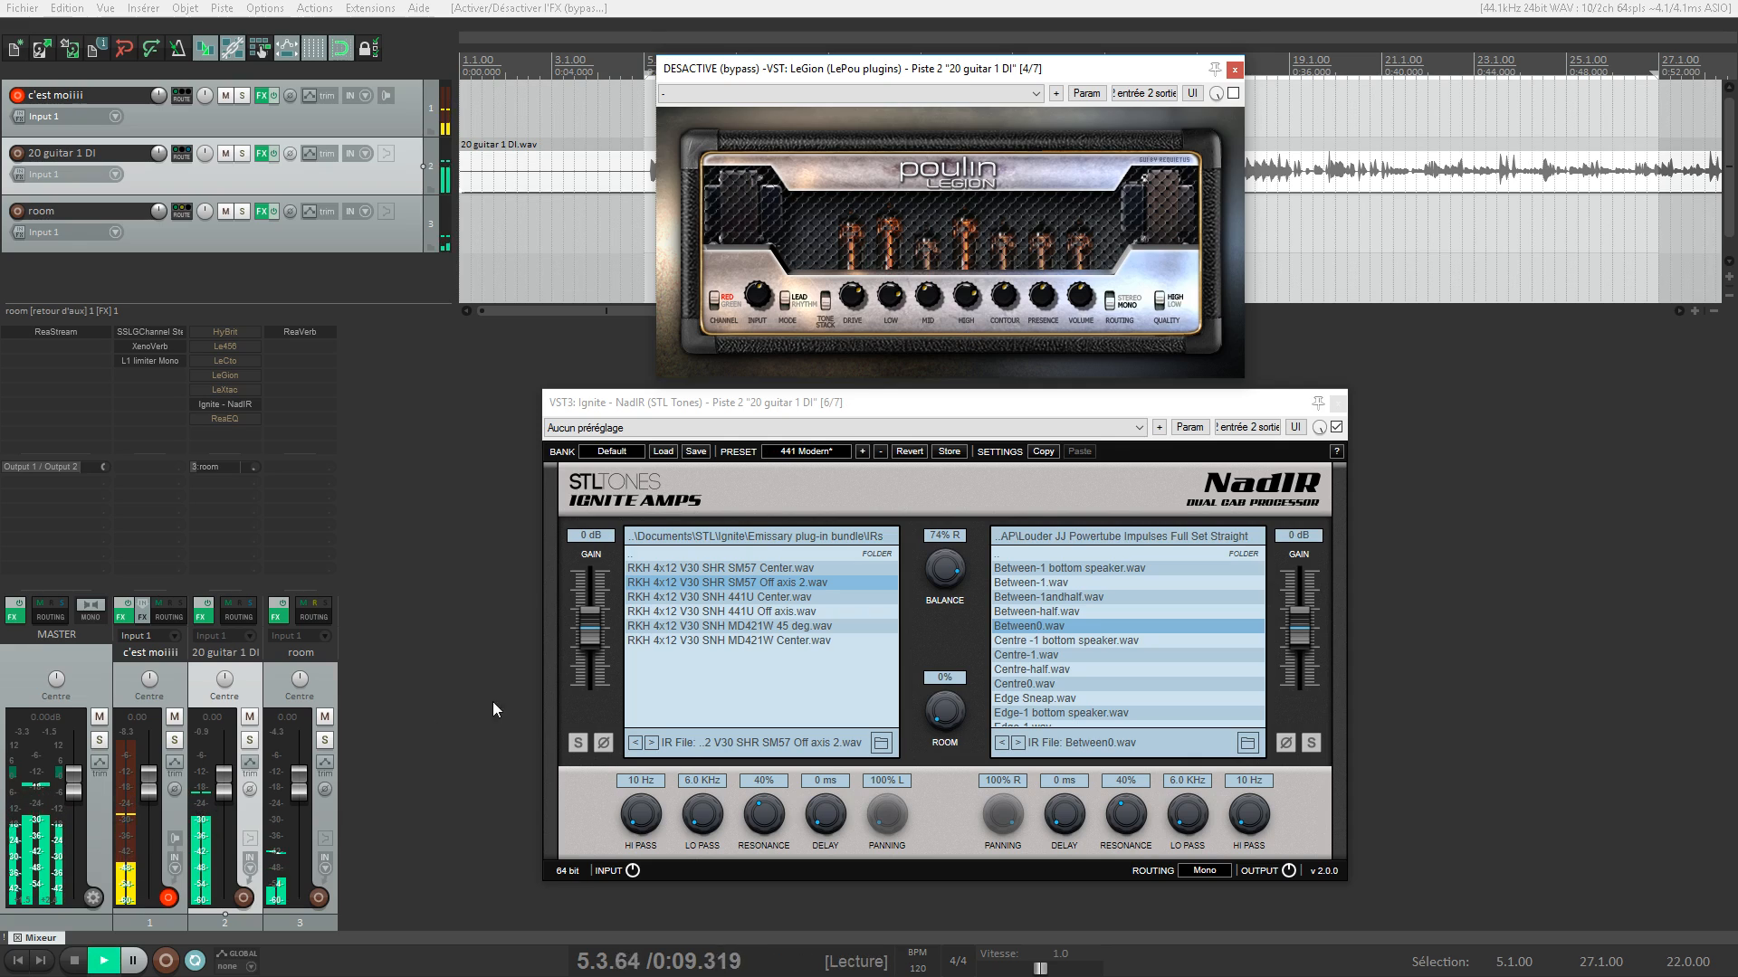
pyautogui.press('space')
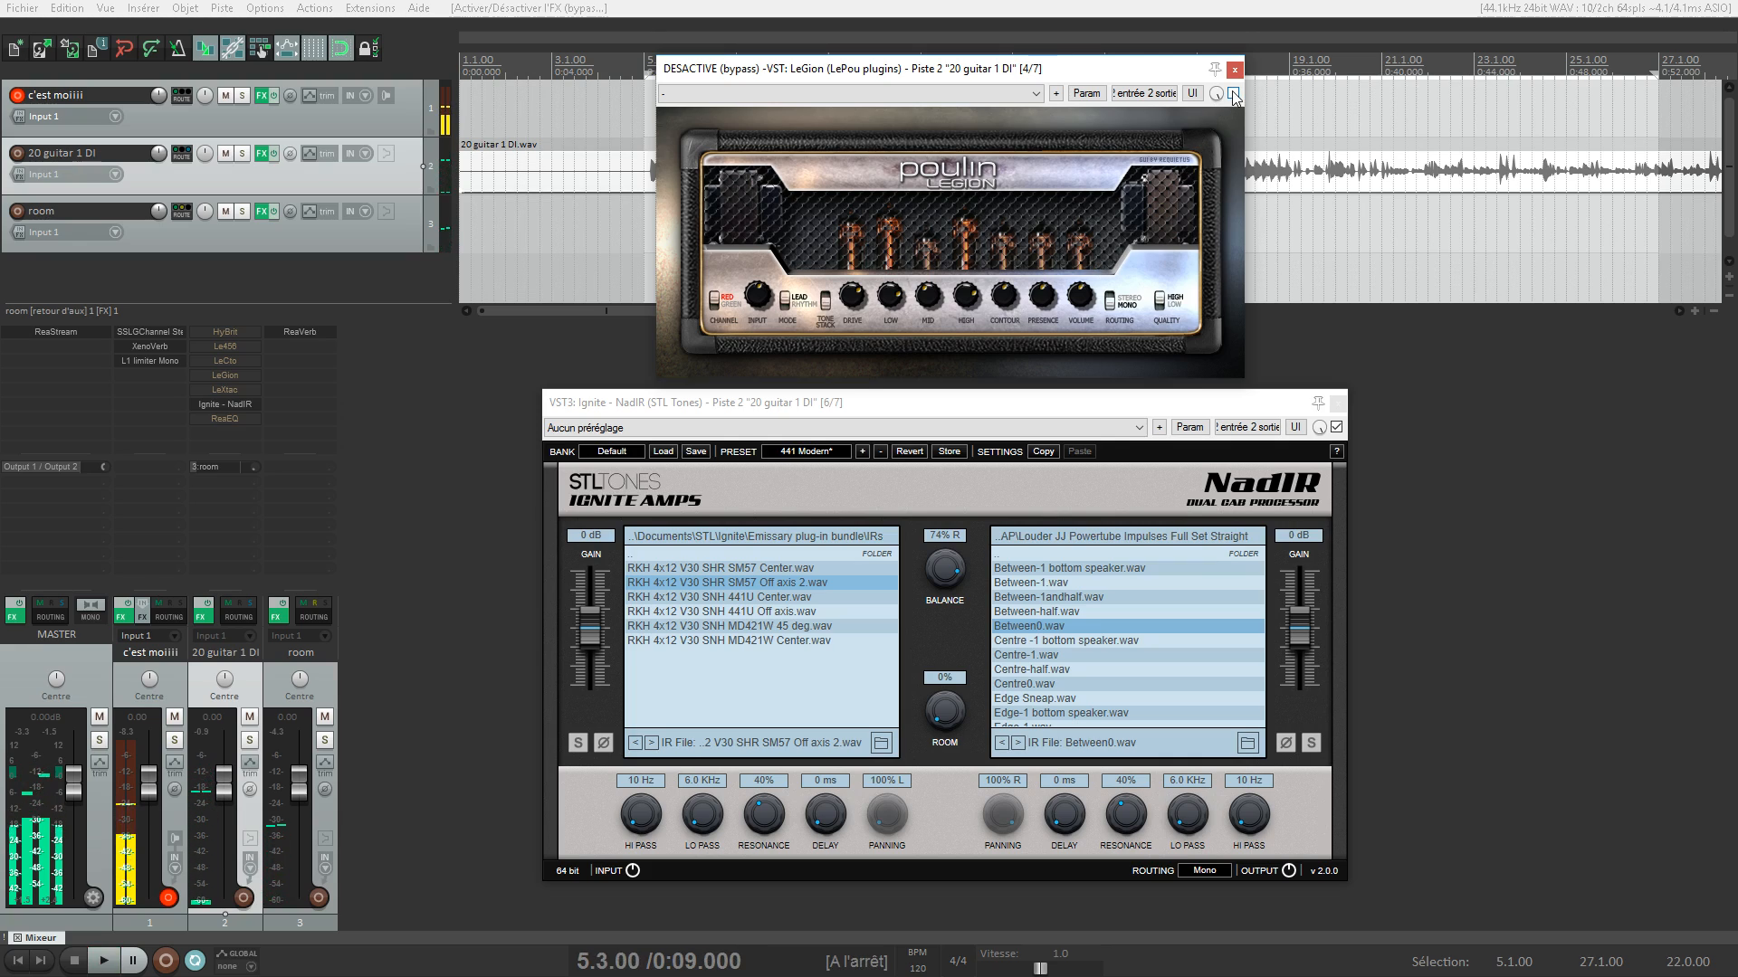
pyautogui.click(1233, 94)
pyautogui.press('space')
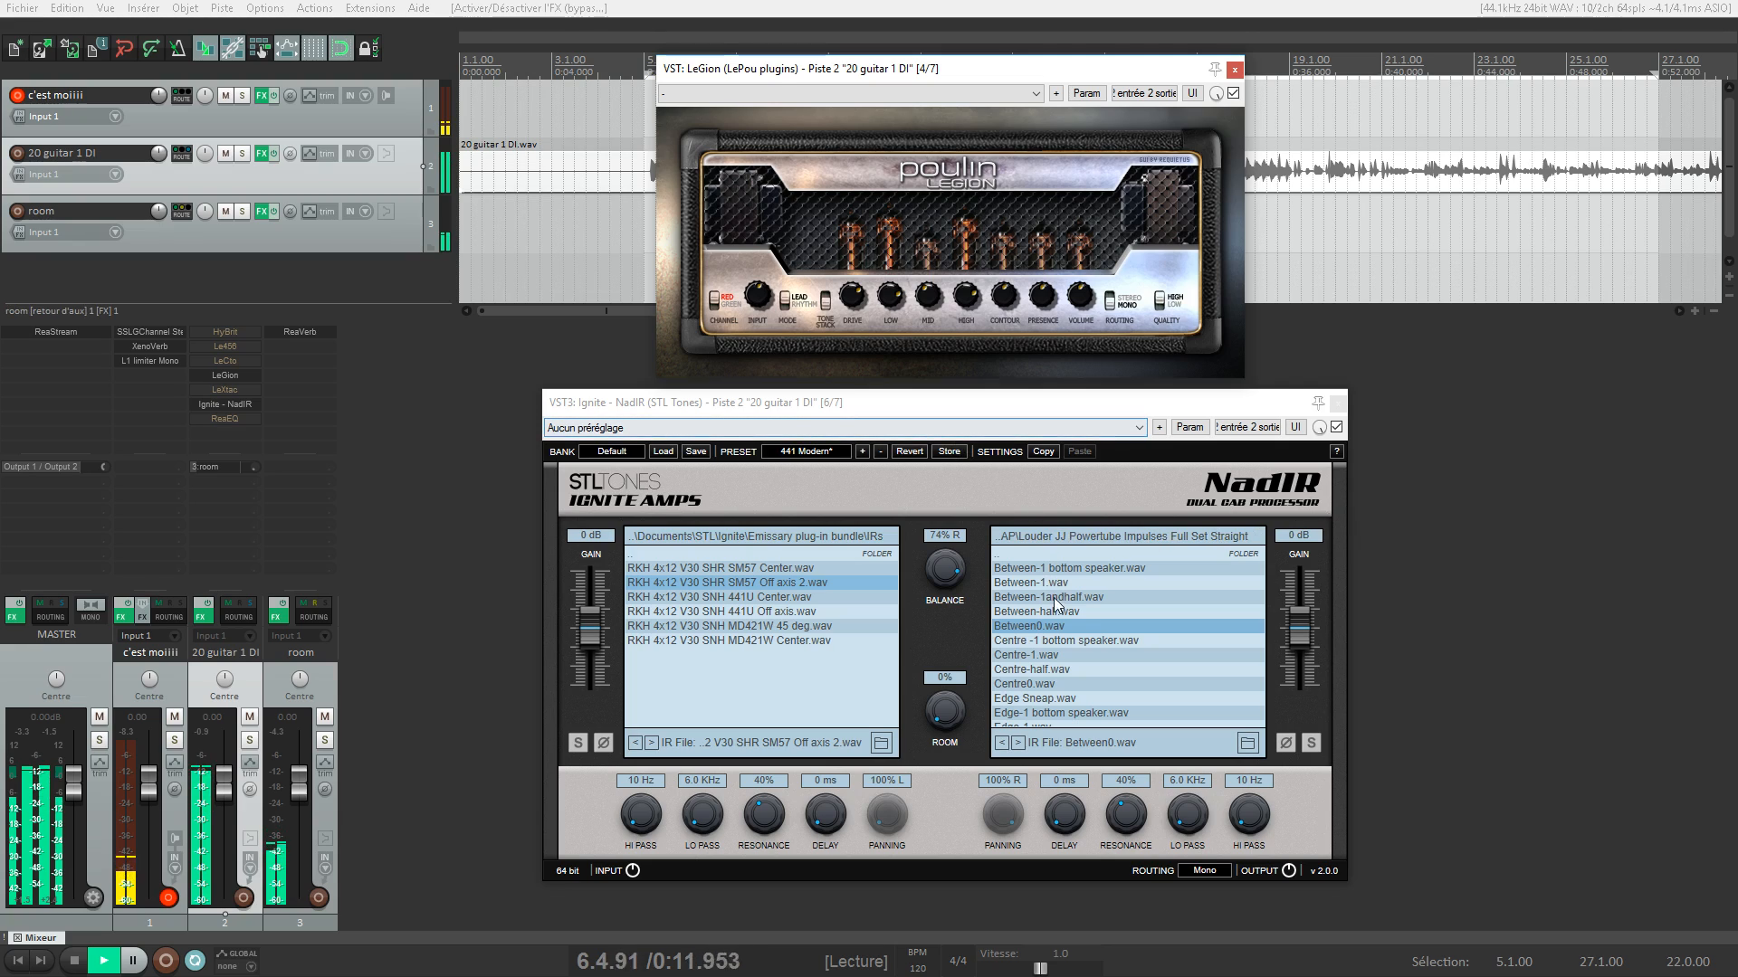
# Set NadIR's balance to 100% R and try the Between-half.wav and Centre-1.wav impulses in the second cabinet
pyautogui.moveTo(948, 578); pyautogui.dragTo(949, 491)
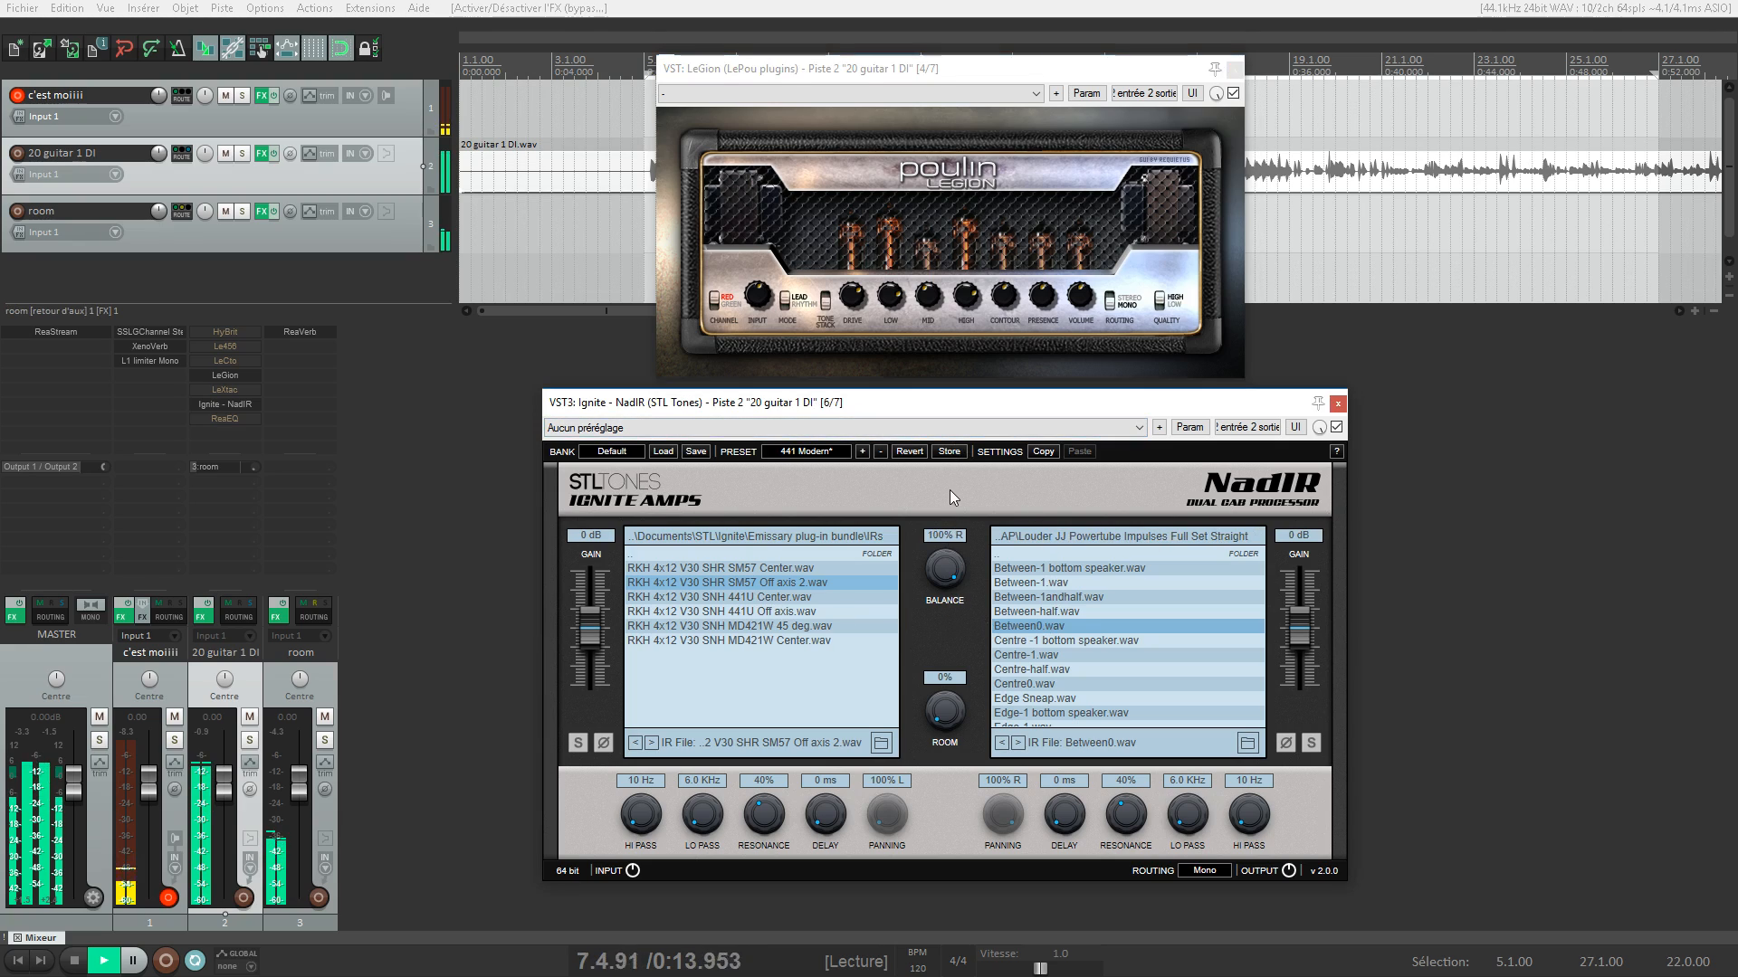
pyautogui.click(1030, 612)
pyautogui.click(1038, 656)
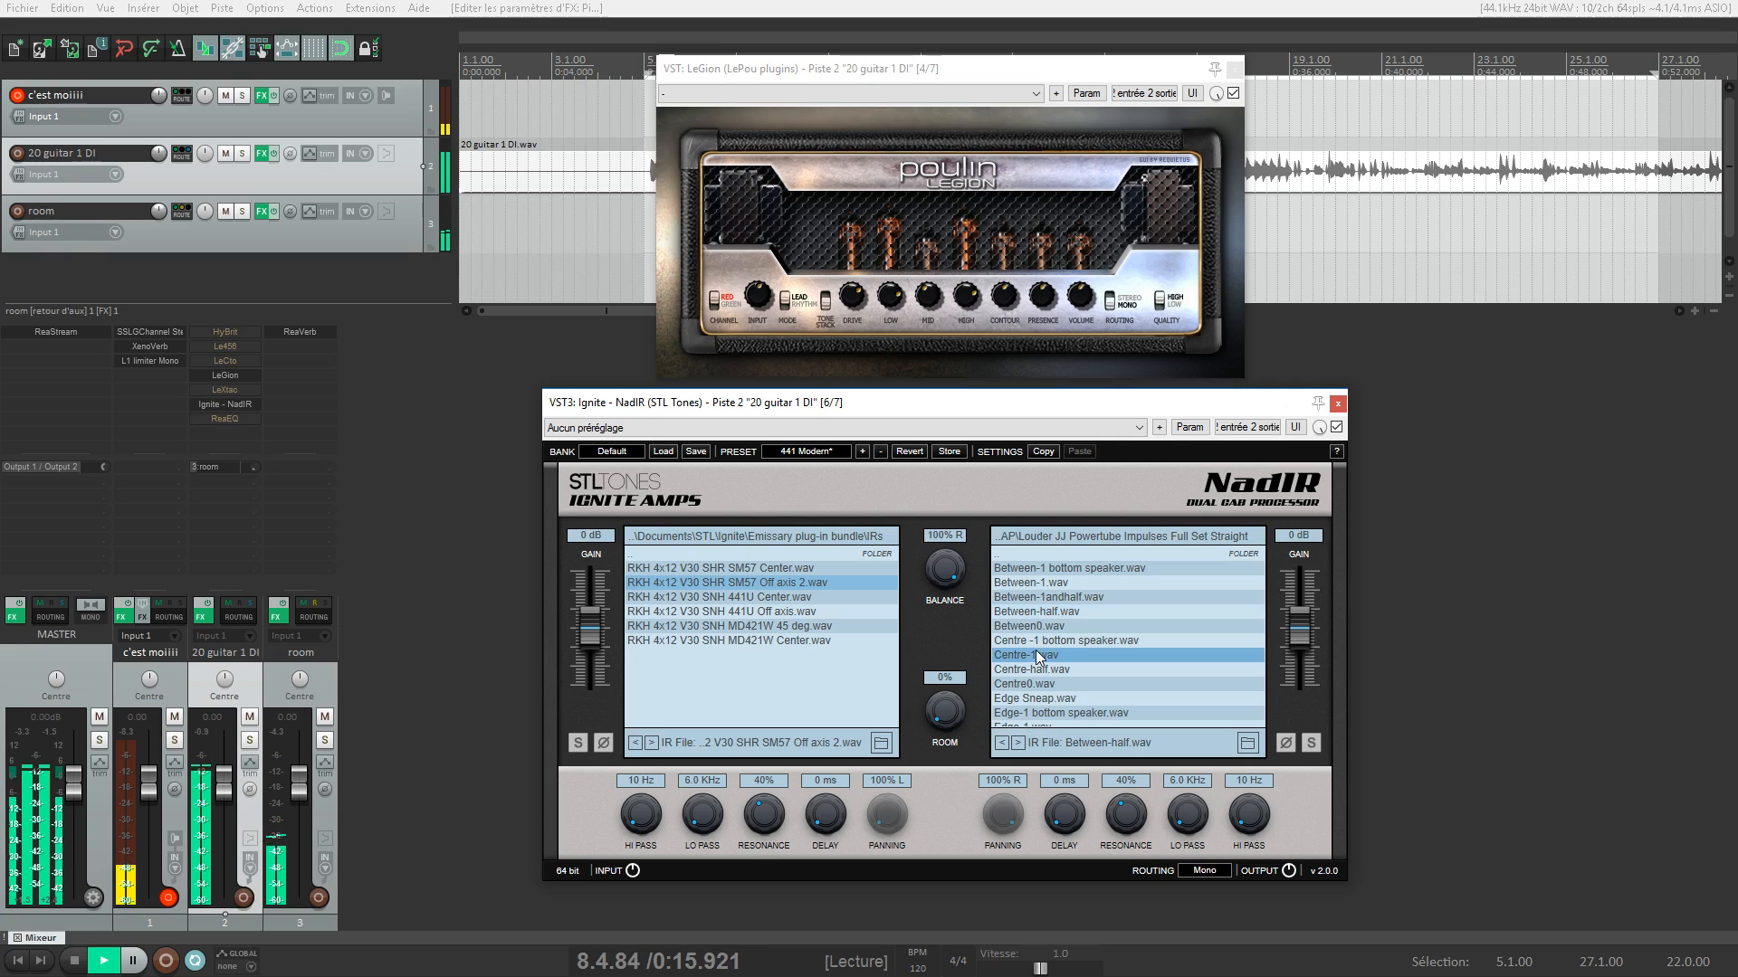
# Set the guitar track's send to the room track to -44.4 dB during playback
pyautogui.click(256, 477)
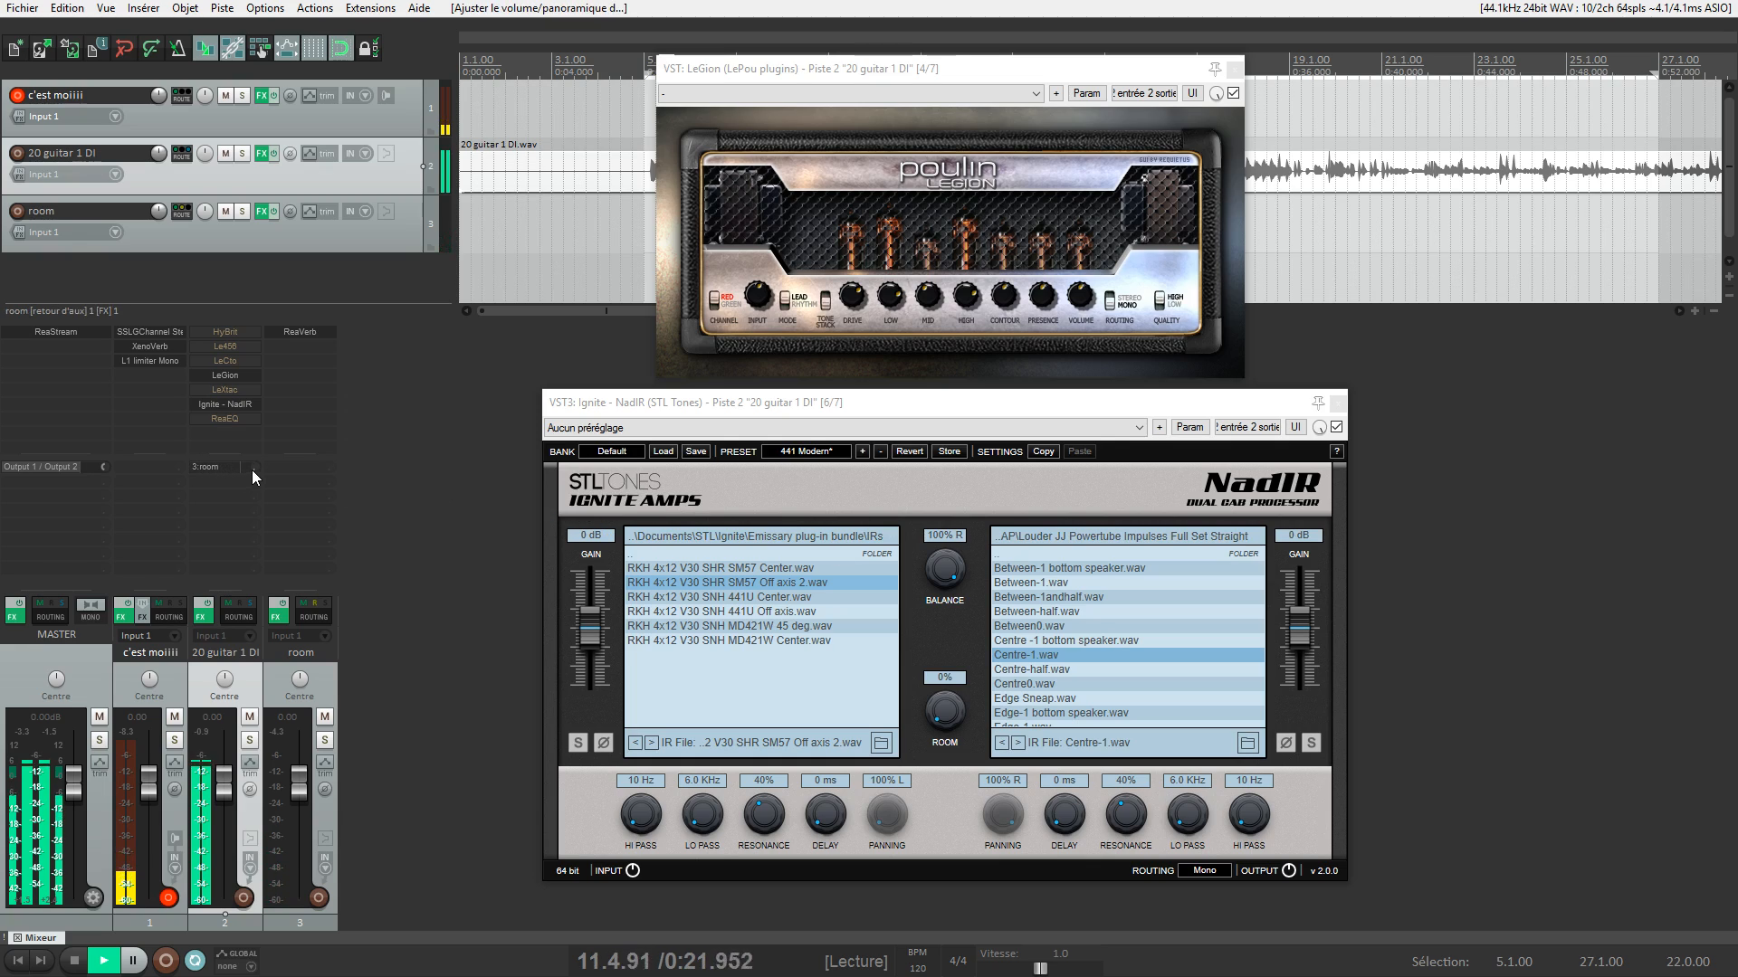
pyautogui.moveTo(252, 476); pyautogui.dragTo(252, 467)
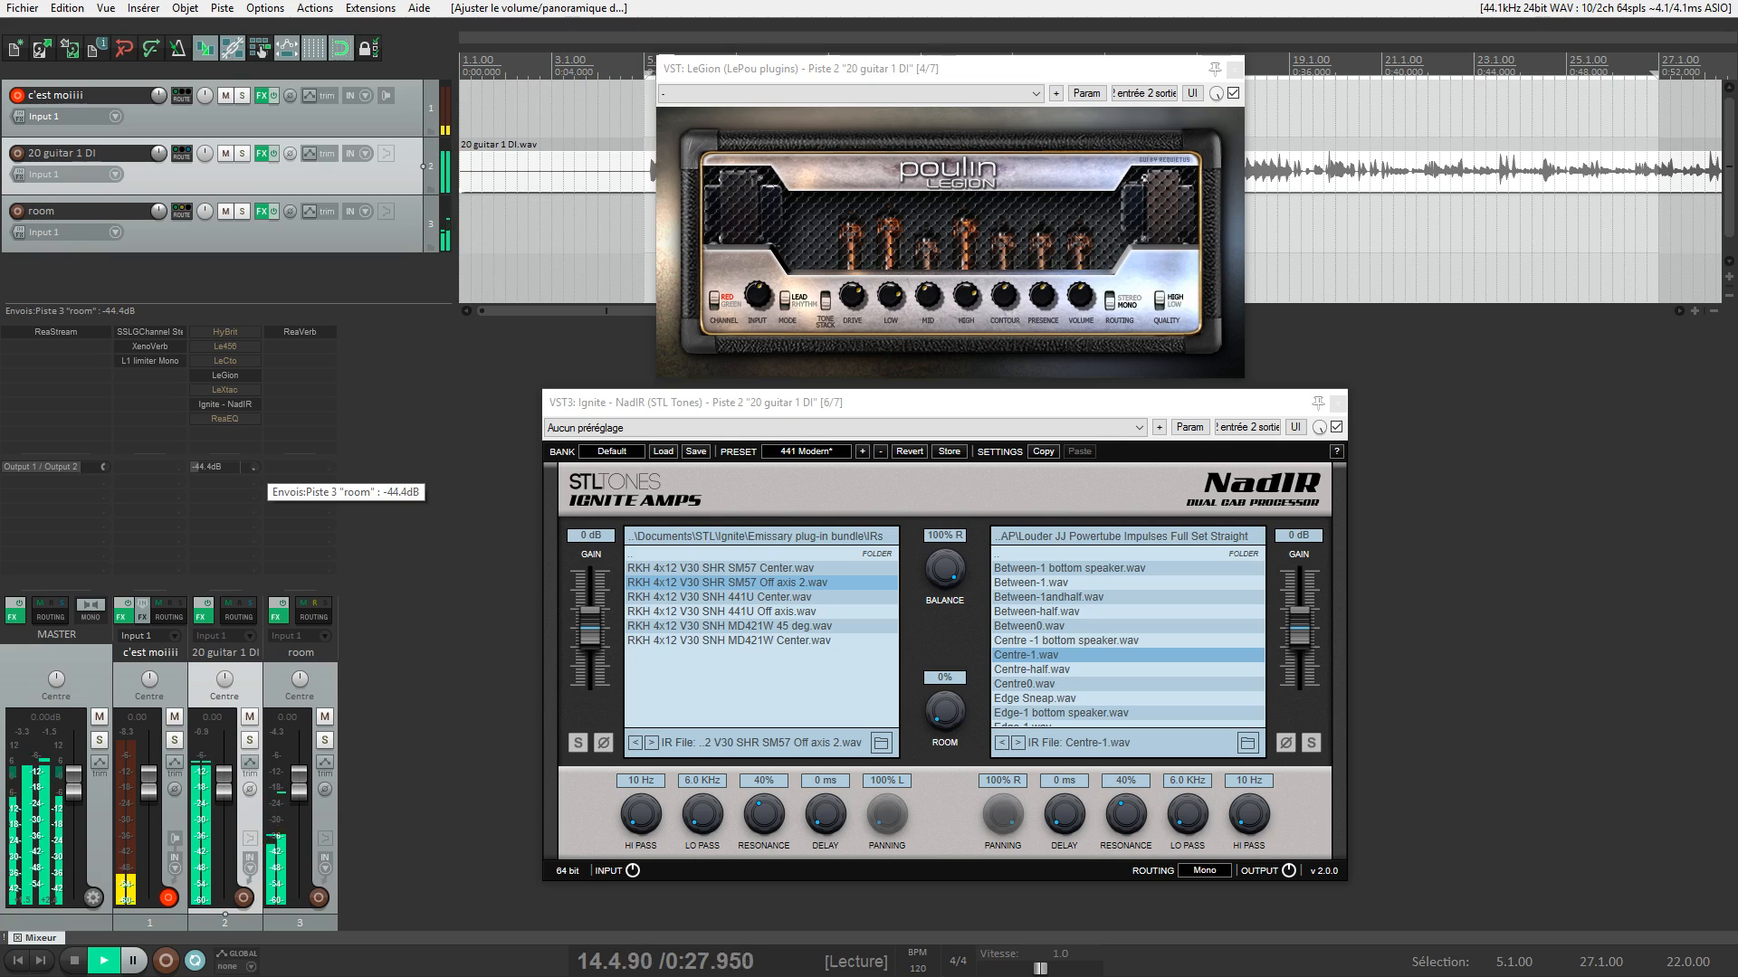
# Audition the Between, Centre and Edge impulses in NadIR's second cabinet, and choose Centre -1 bottom speaker.wav
pyautogui.click(1019, 626)
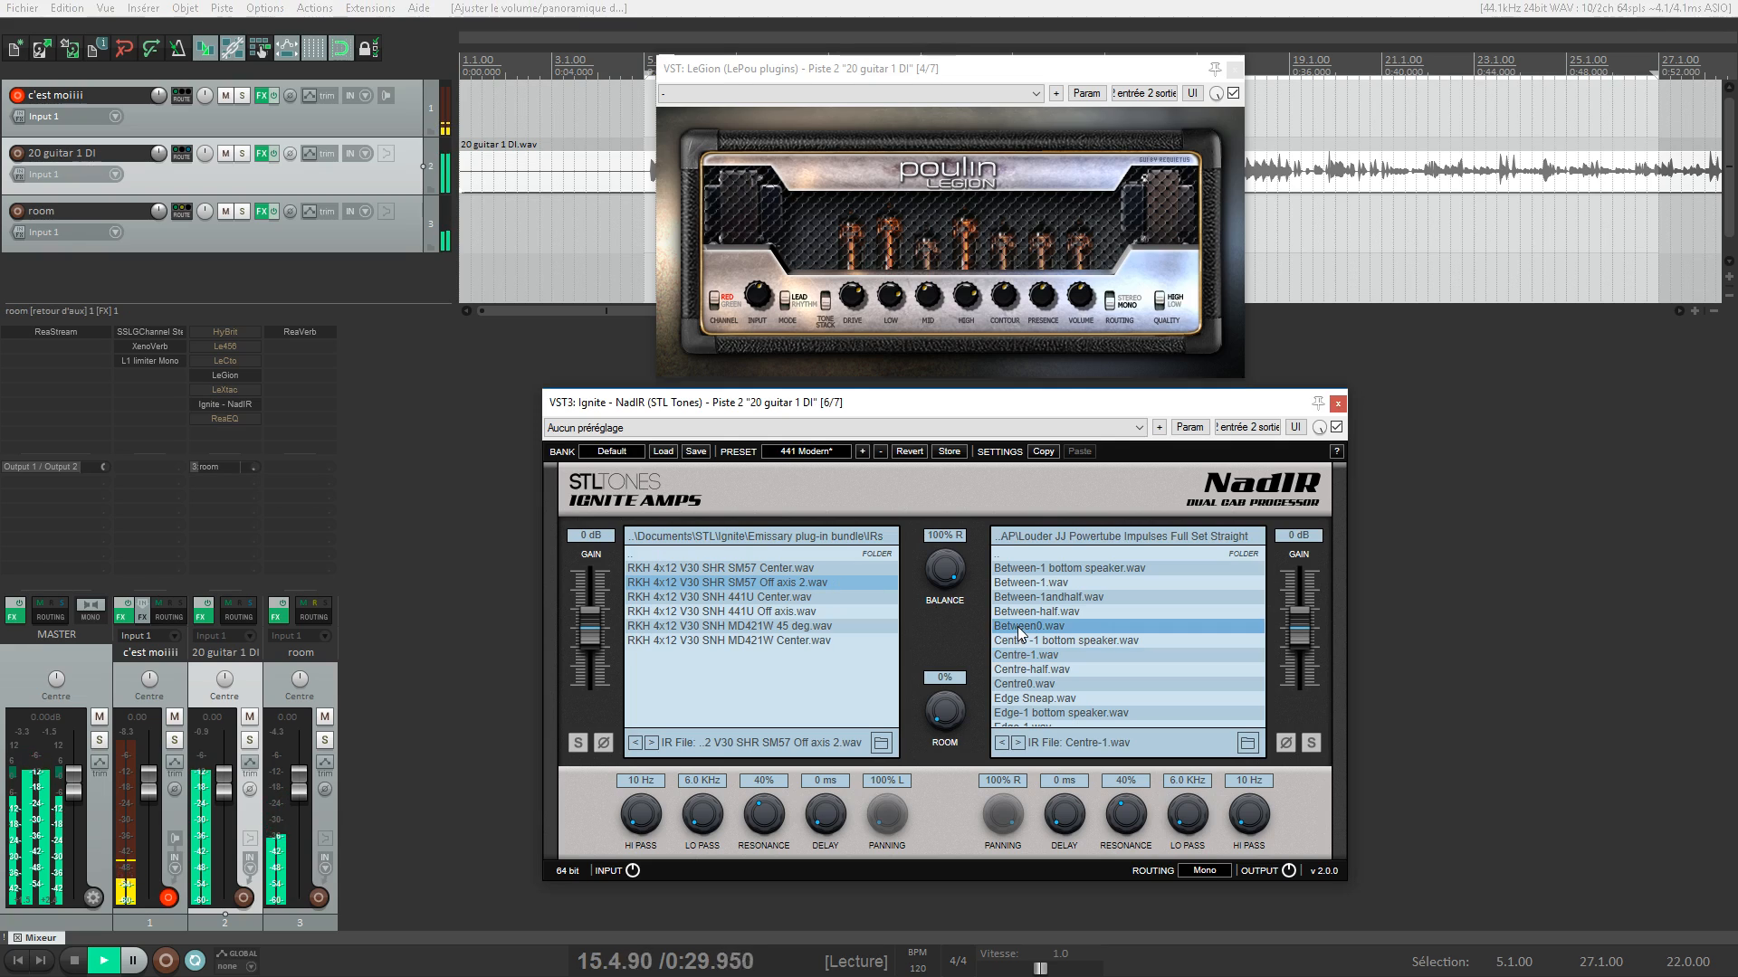
pyautogui.scroll(-1, 1032, 661)
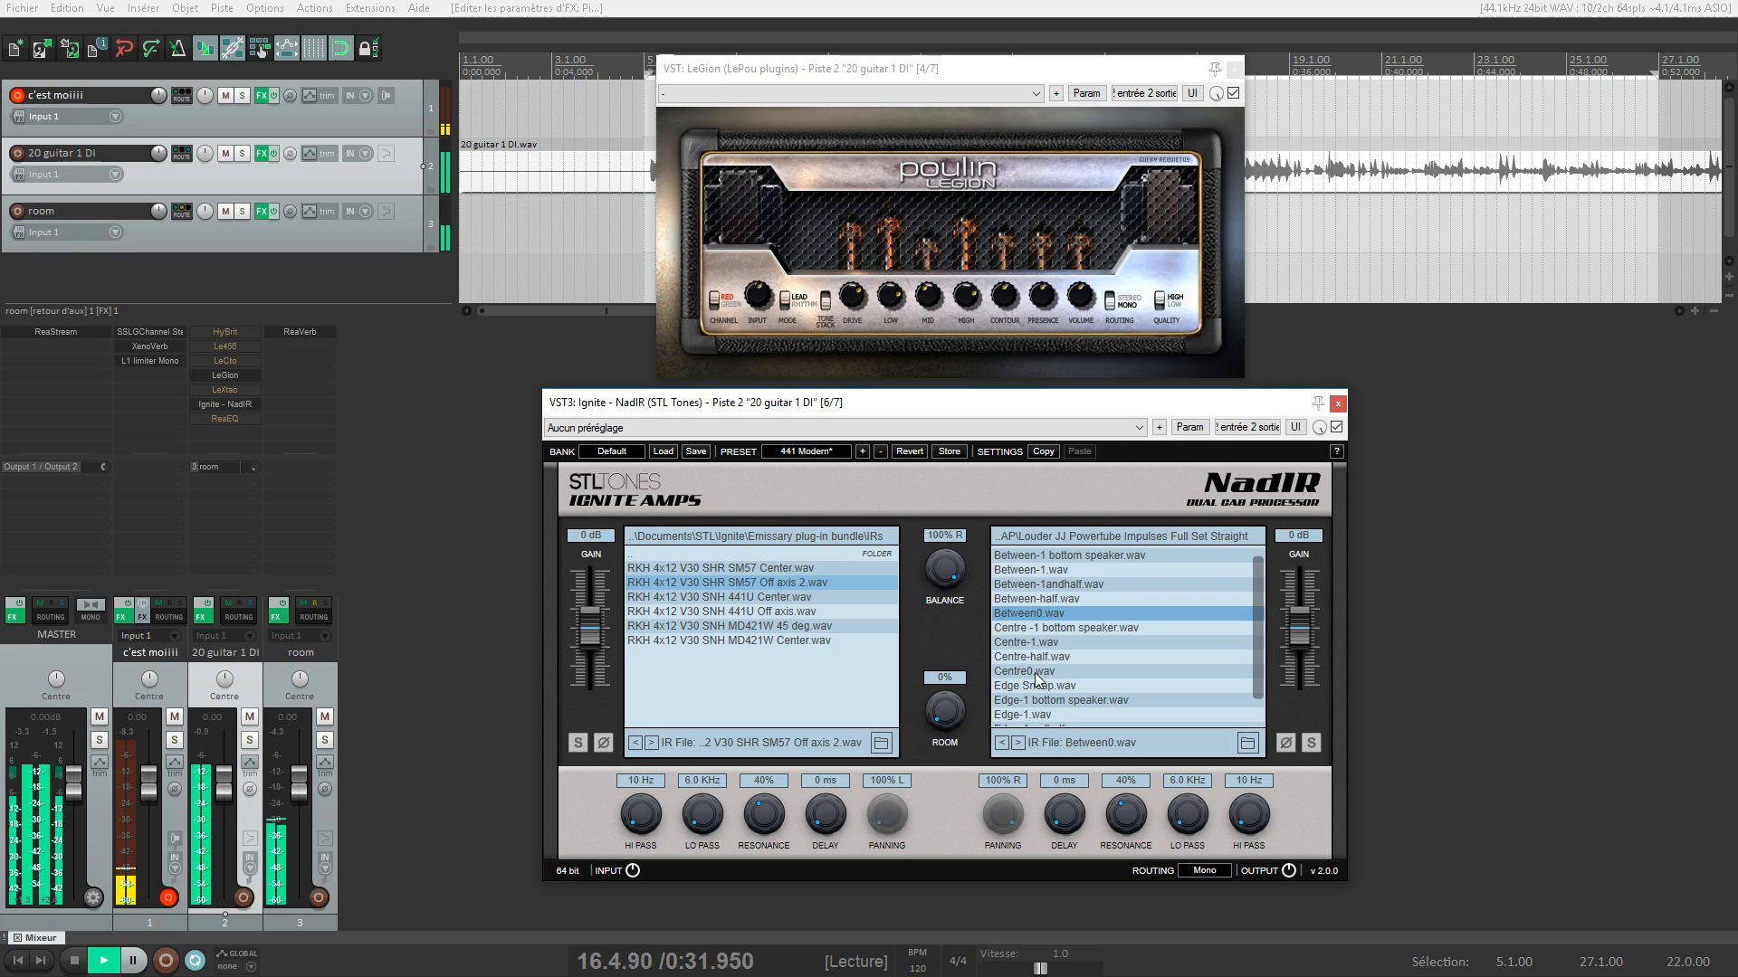
pyautogui.click(1037, 671)
pyautogui.click(1036, 686)
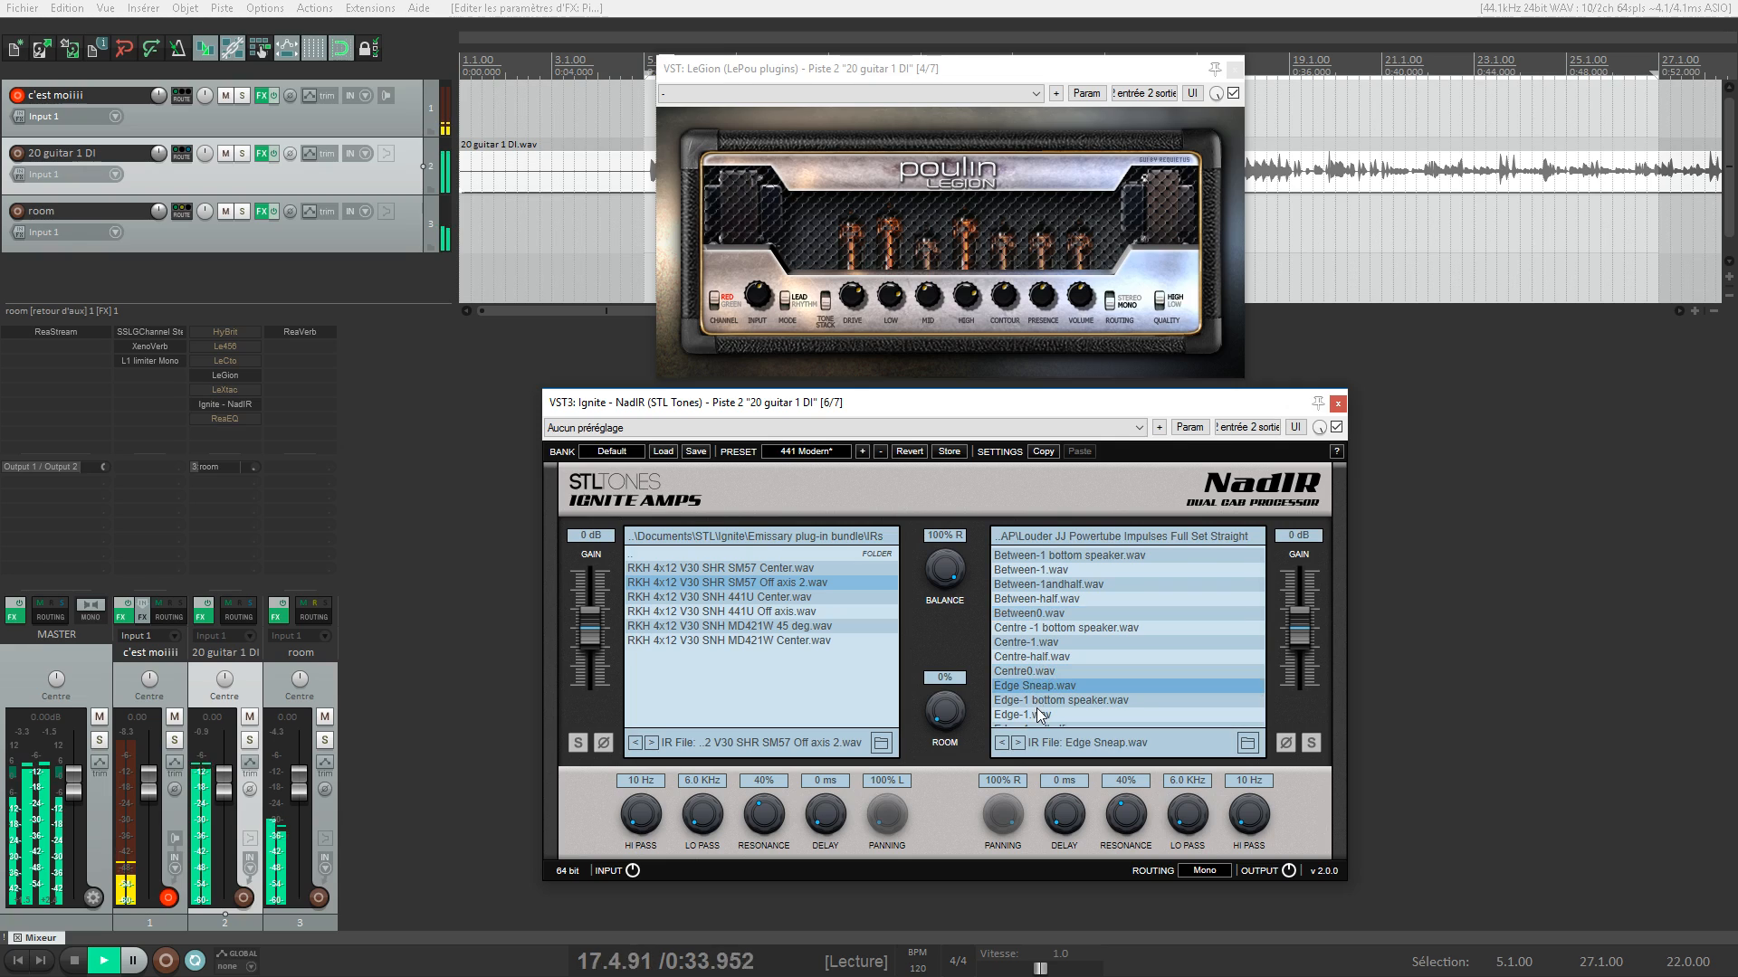
pyautogui.click(1042, 702)
pyautogui.scroll(-1, 1042, 703)
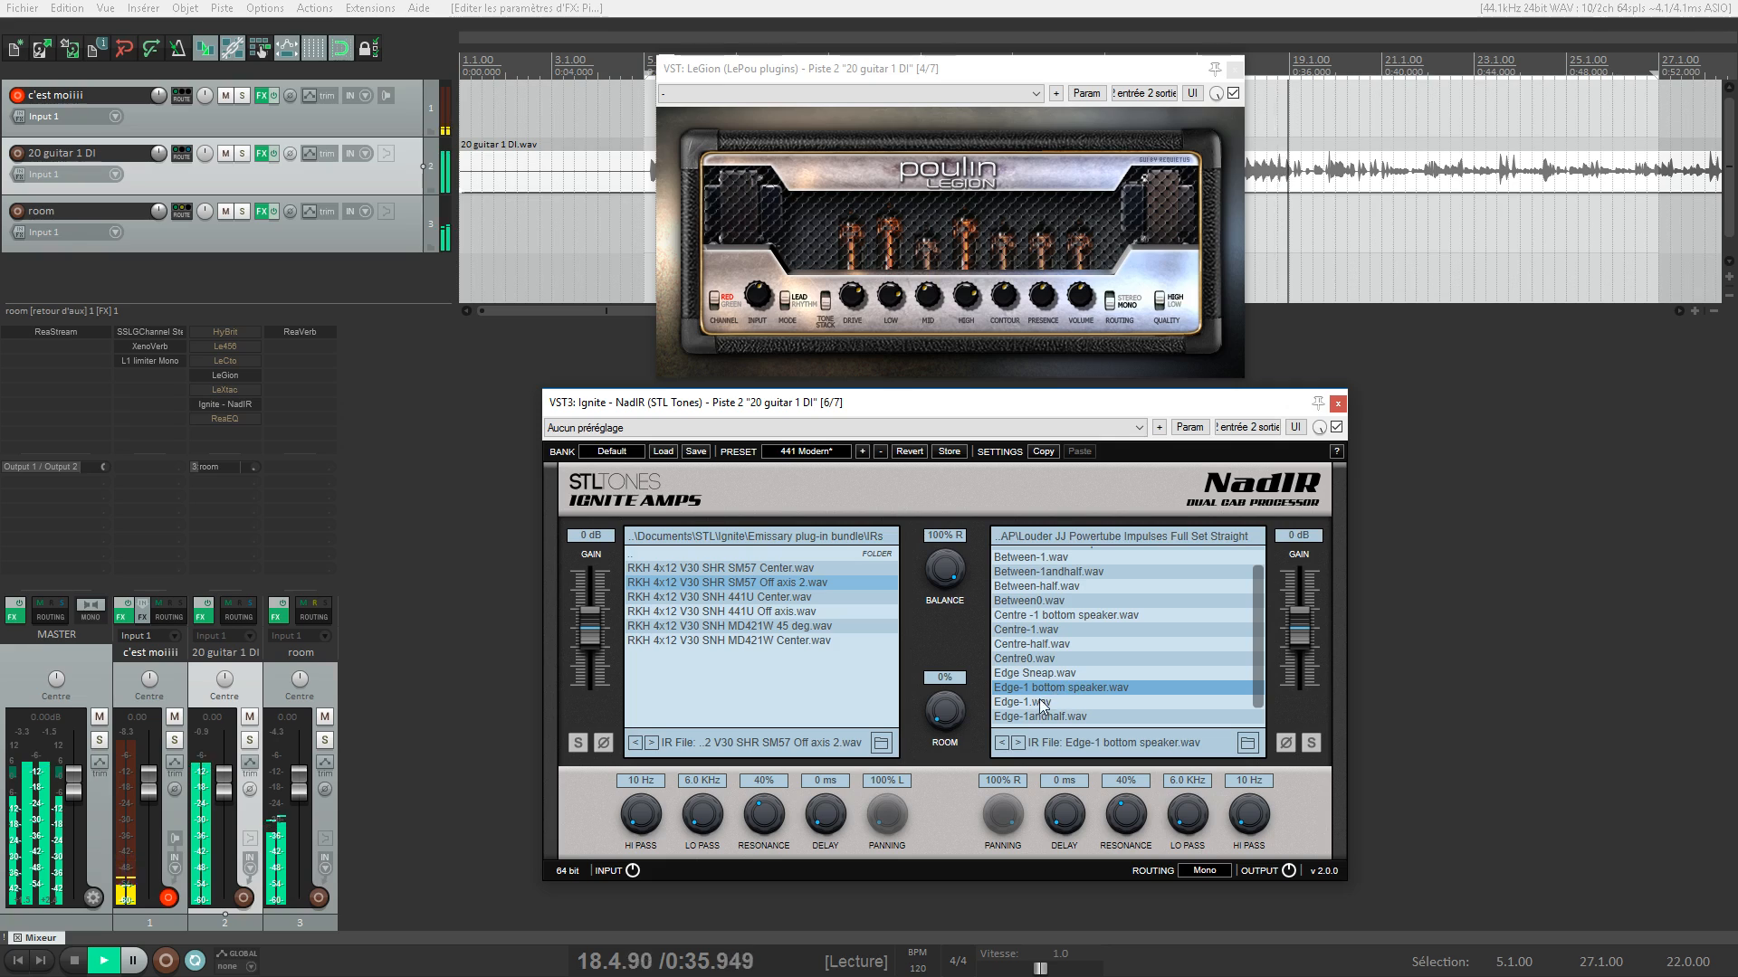
pyautogui.click(1034, 704)
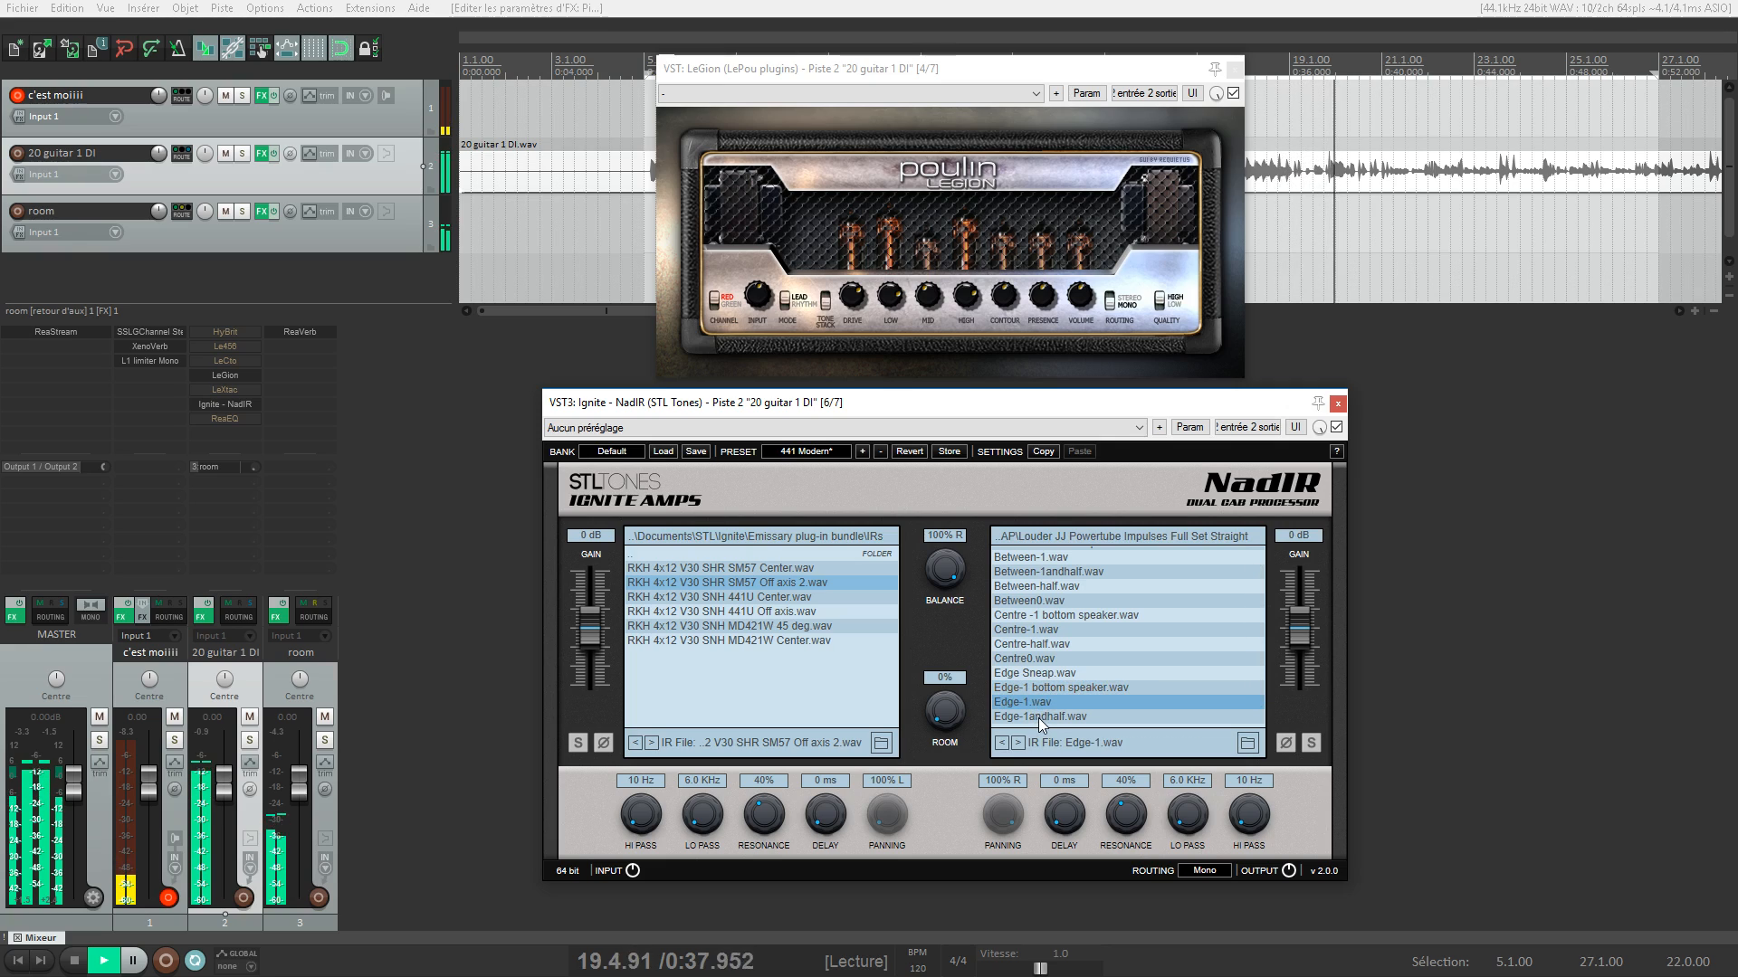
pyautogui.click(1038, 718)
pyautogui.scroll(-2, 1039, 719)
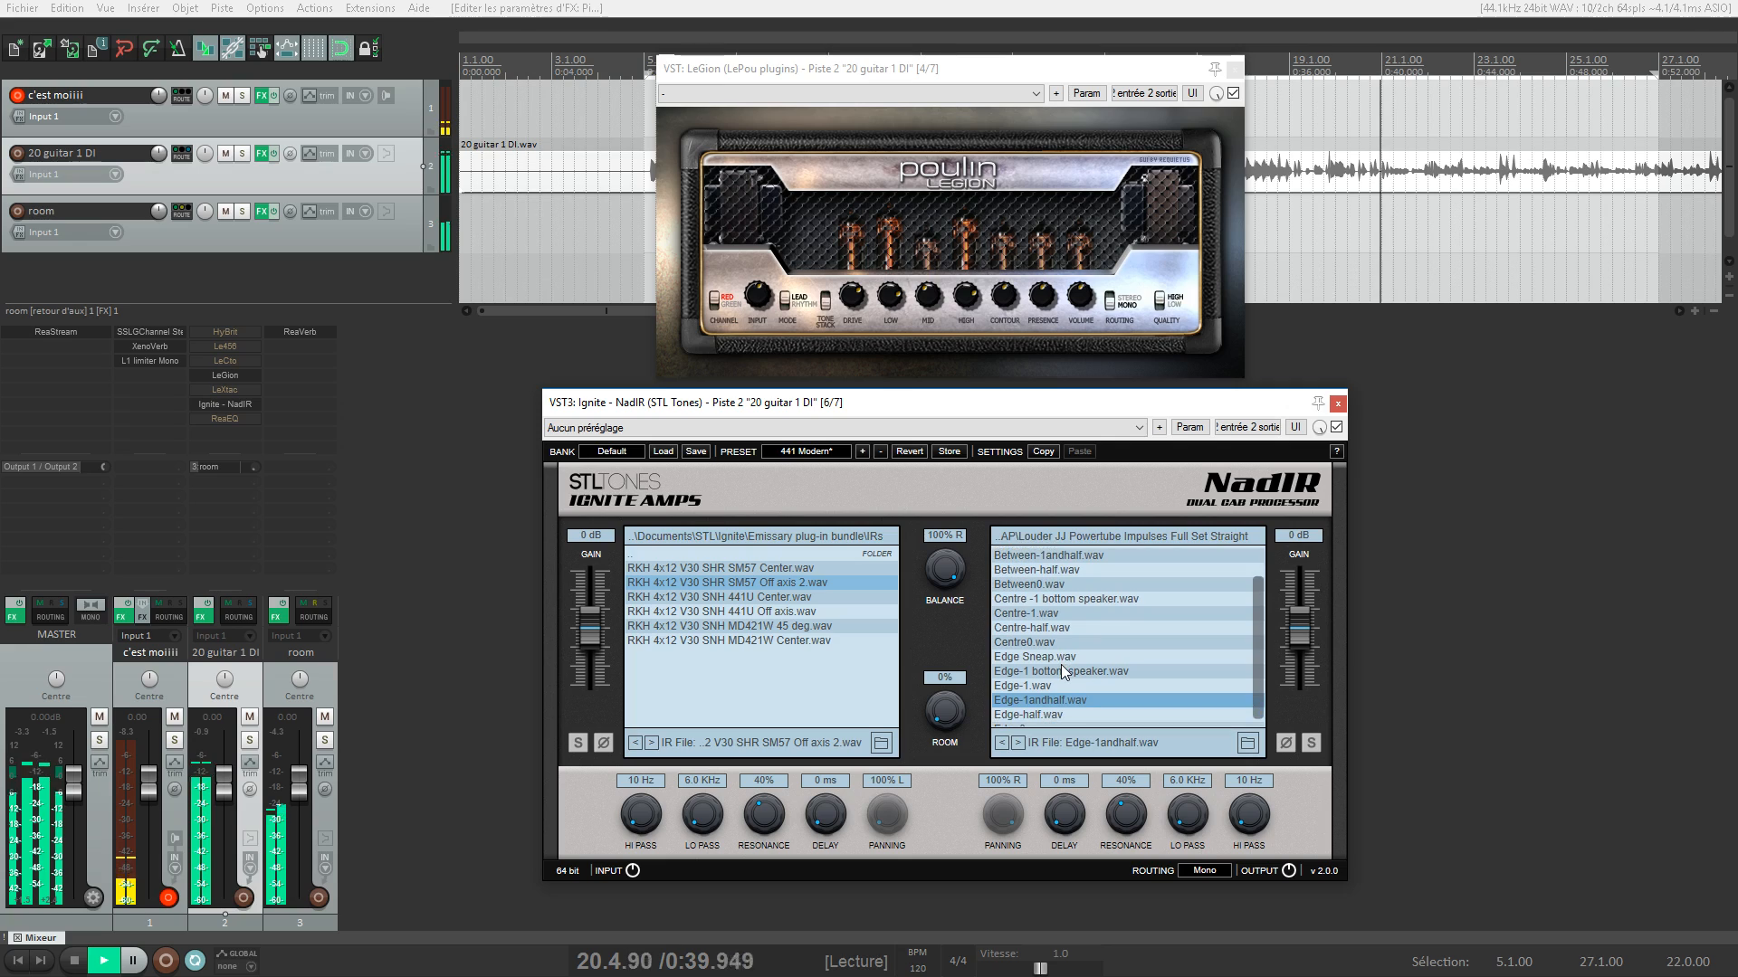
pyautogui.click(1022, 590)
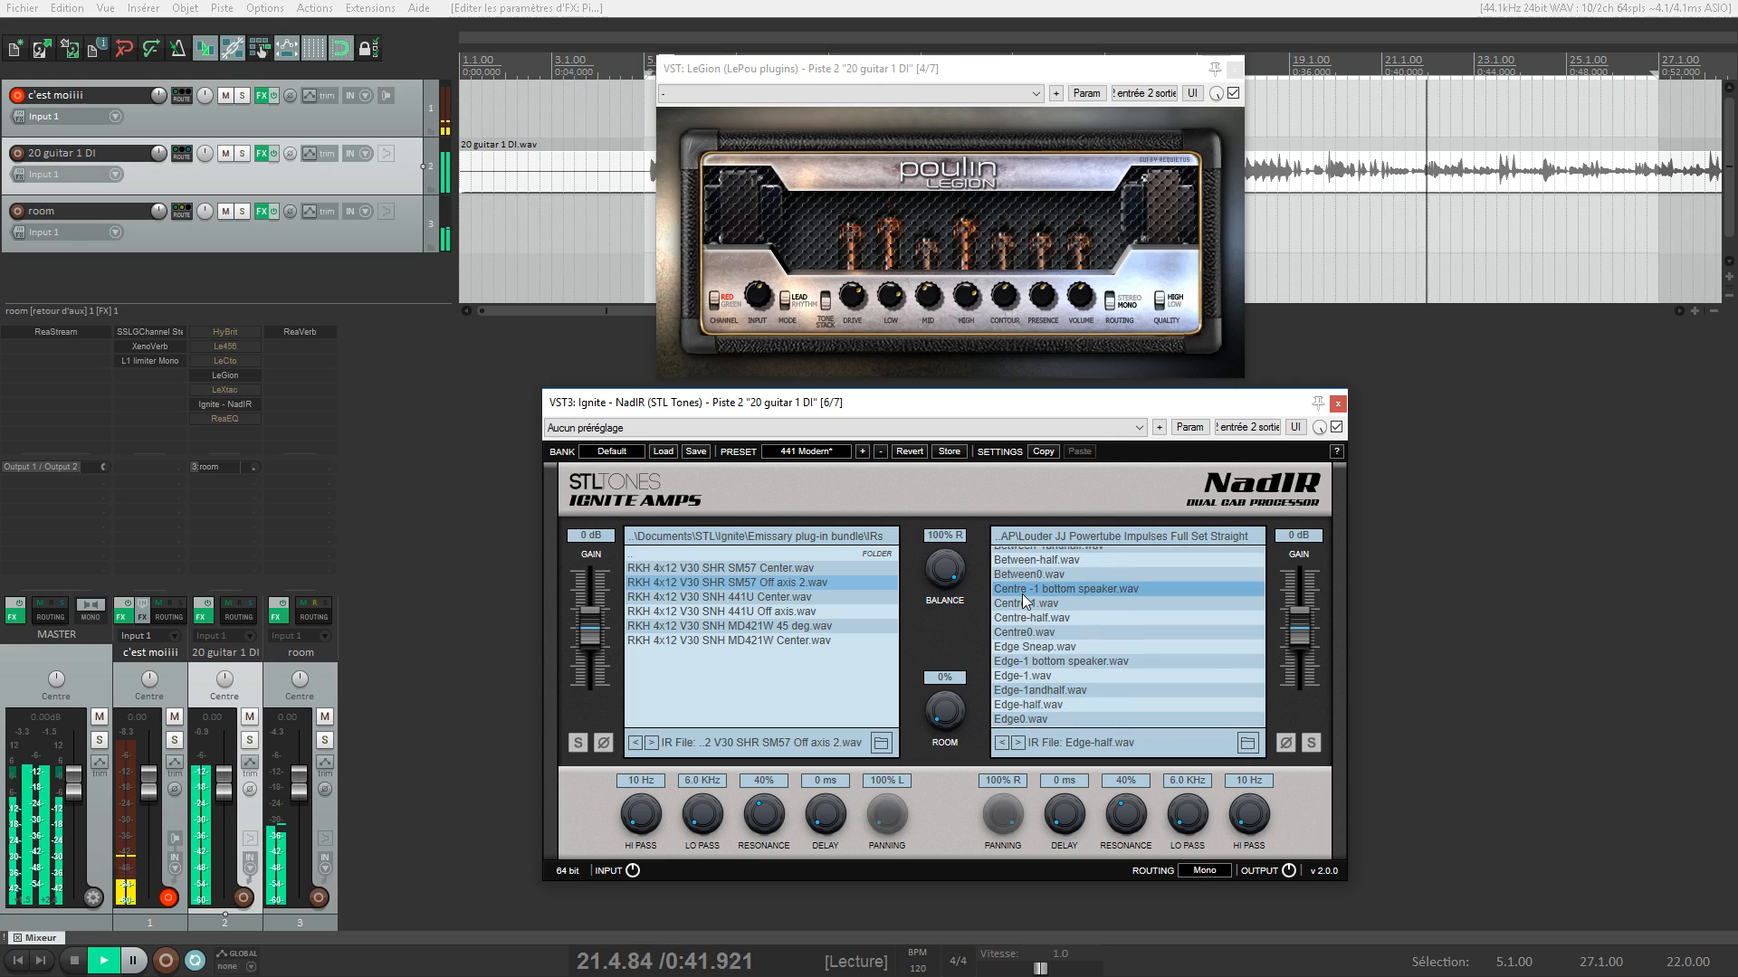
# With the balance at 92% L, audition the first cabinet's RKH impulses, choose RKH 4x12 V30 SNH 441U Center.wav and set the balance to 36% R
pyautogui.moveTo(942, 569); pyautogui.dragTo(948, 644)
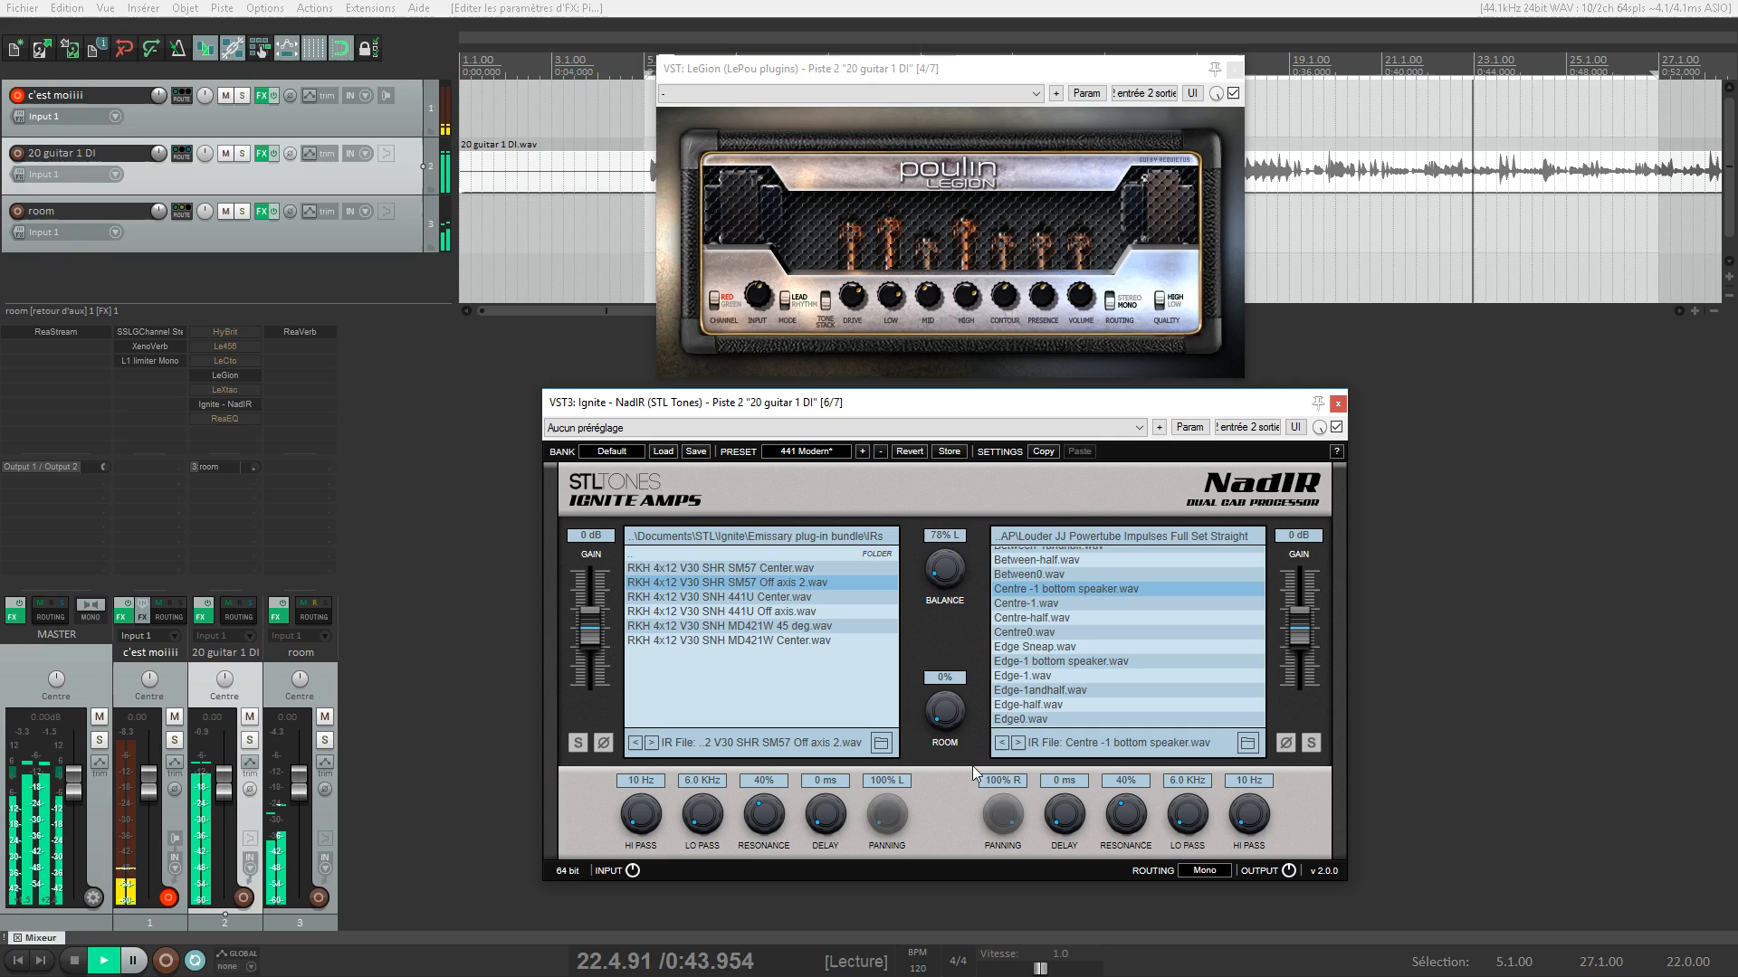
pyautogui.click(753, 612)
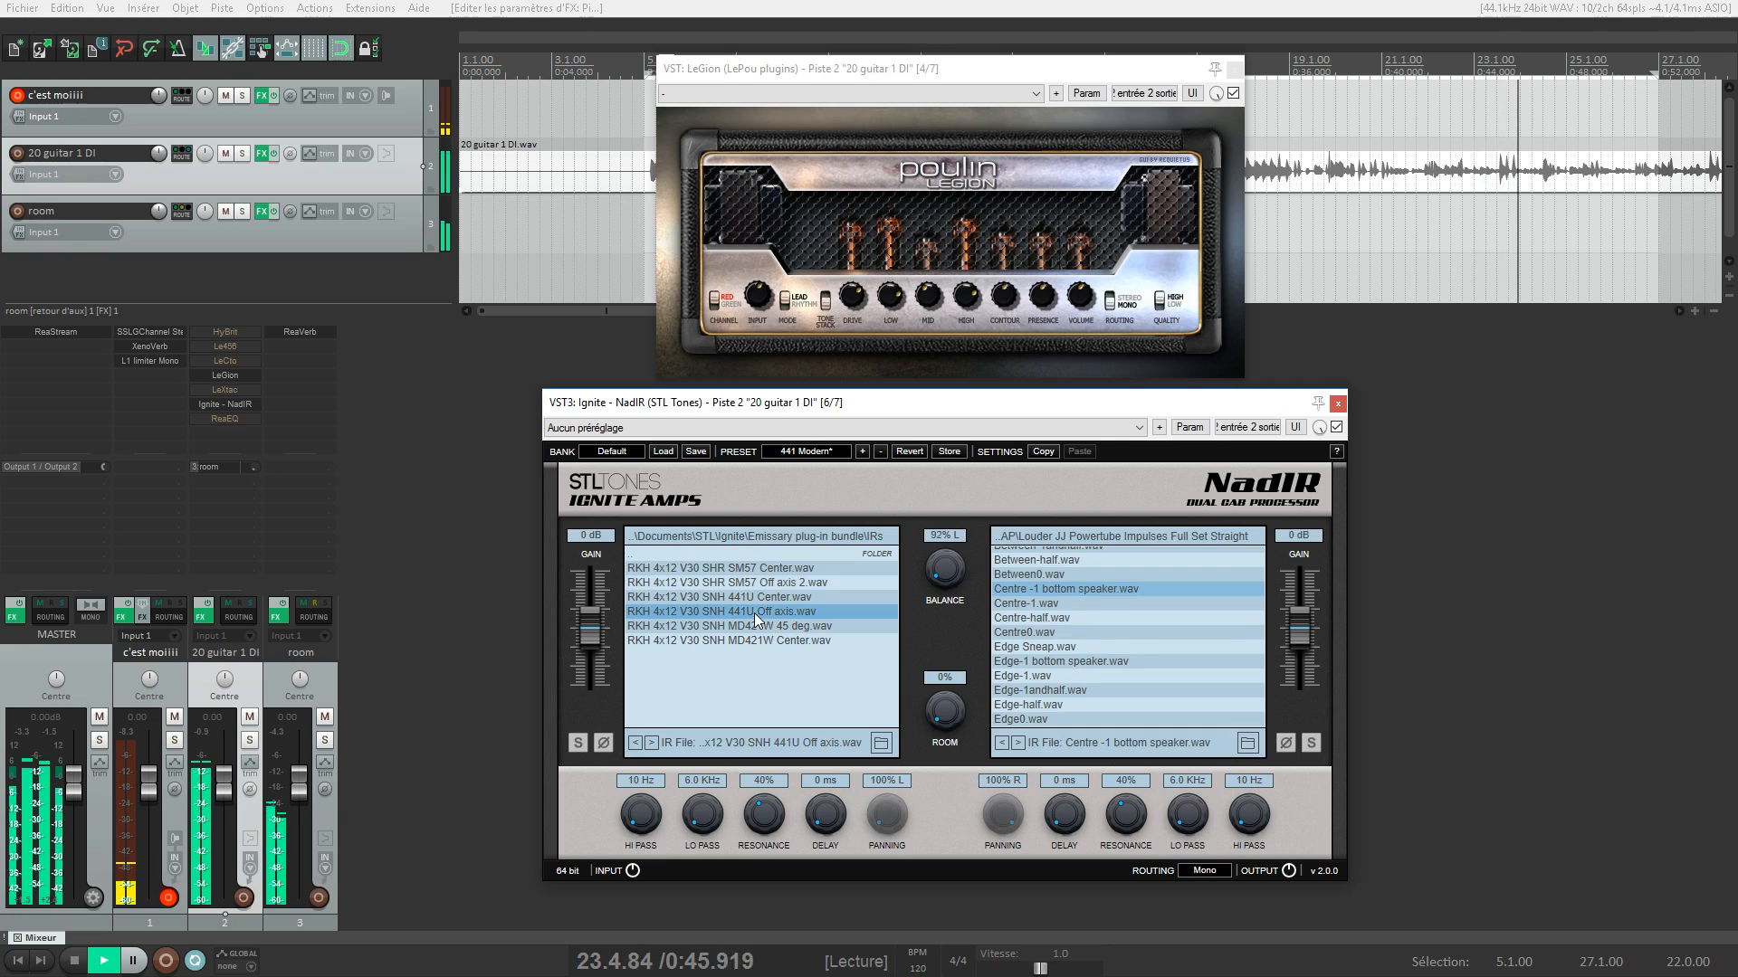
pyautogui.click(757, 622)
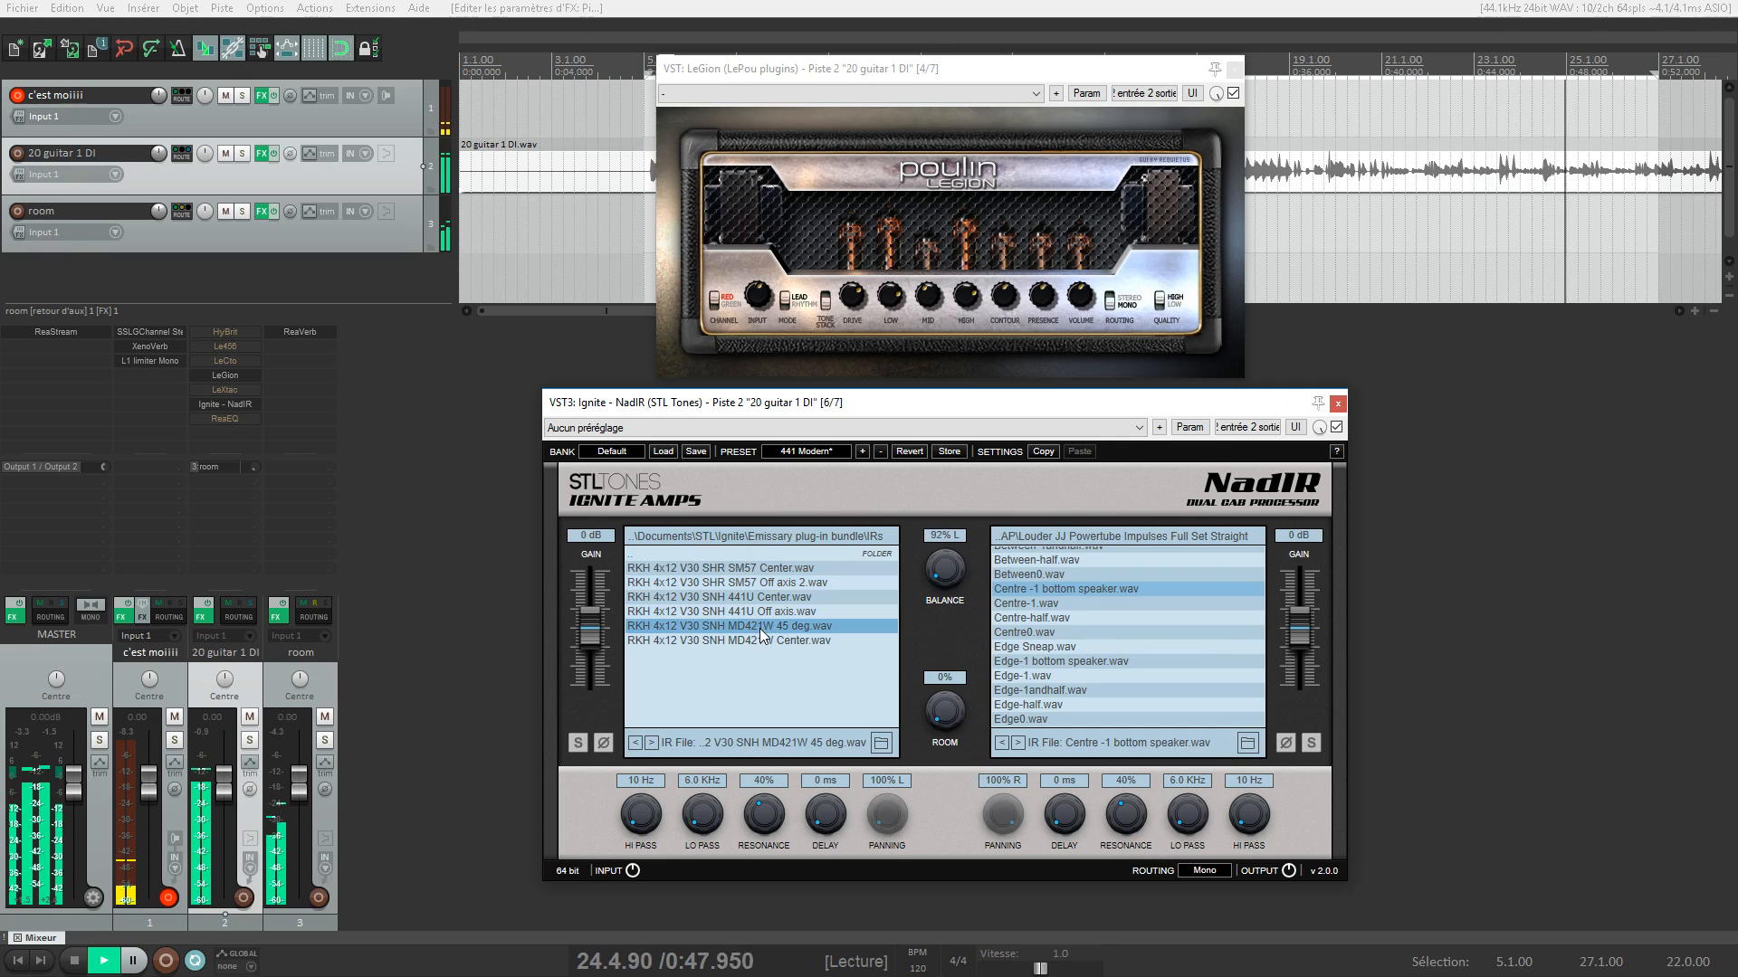
pyautogui.click(769, 568)
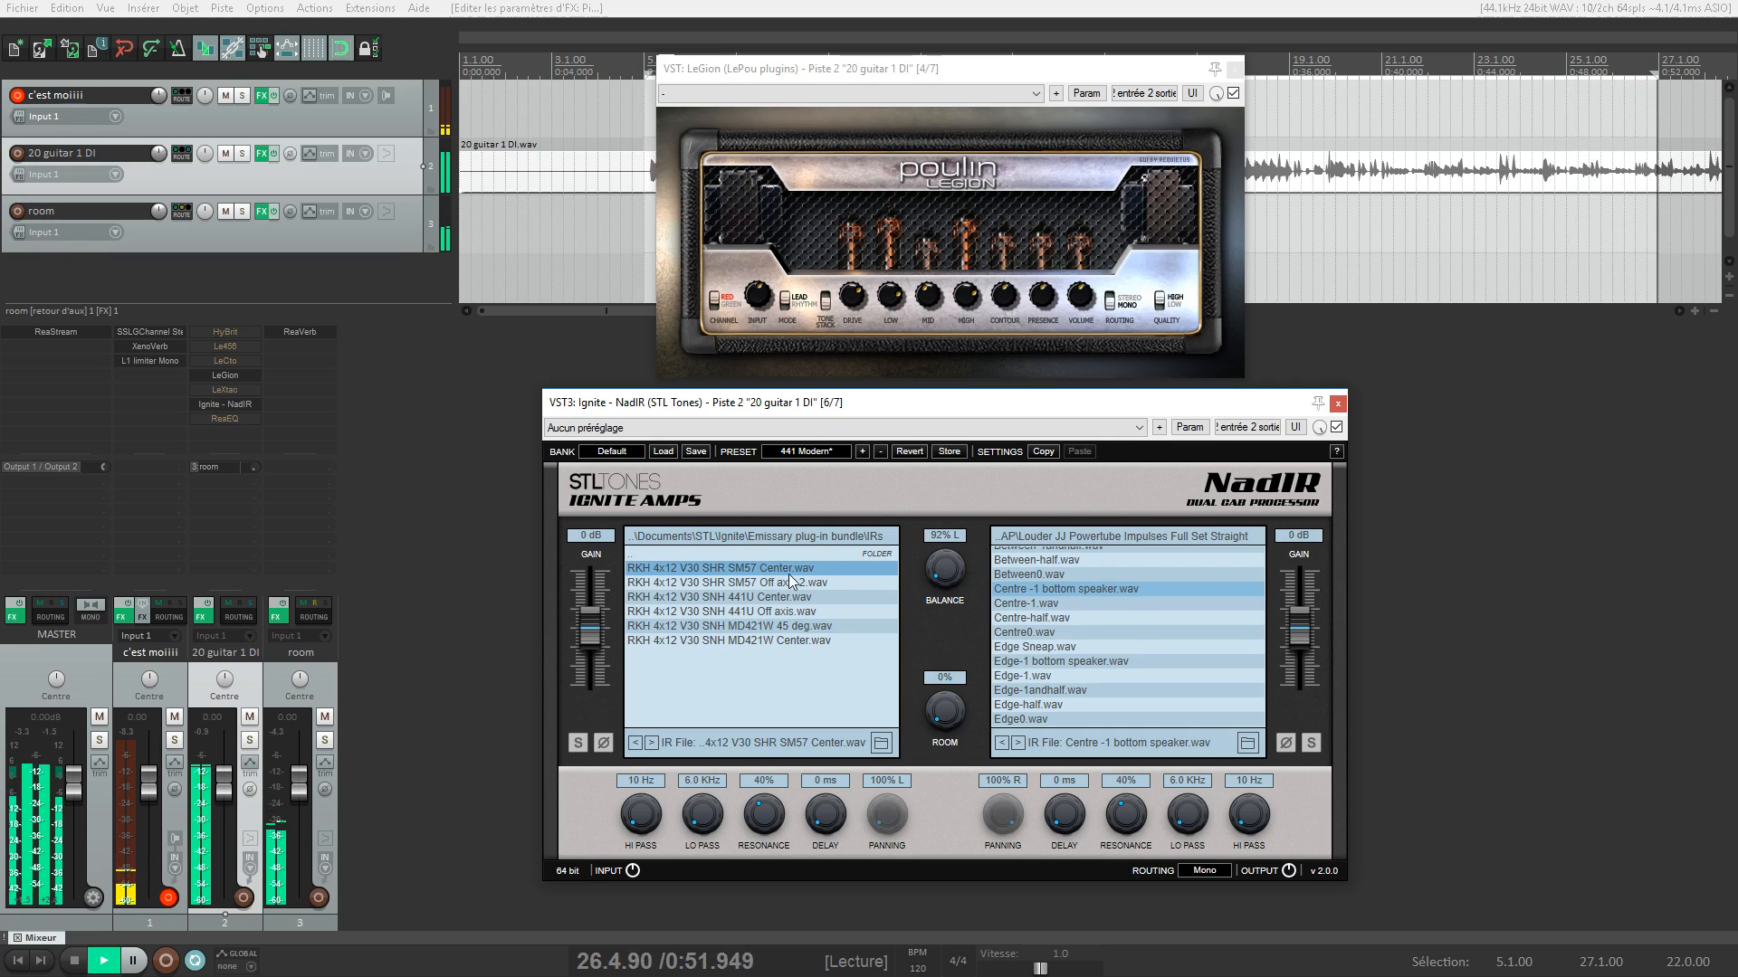
pyautogui.click(760, 584)
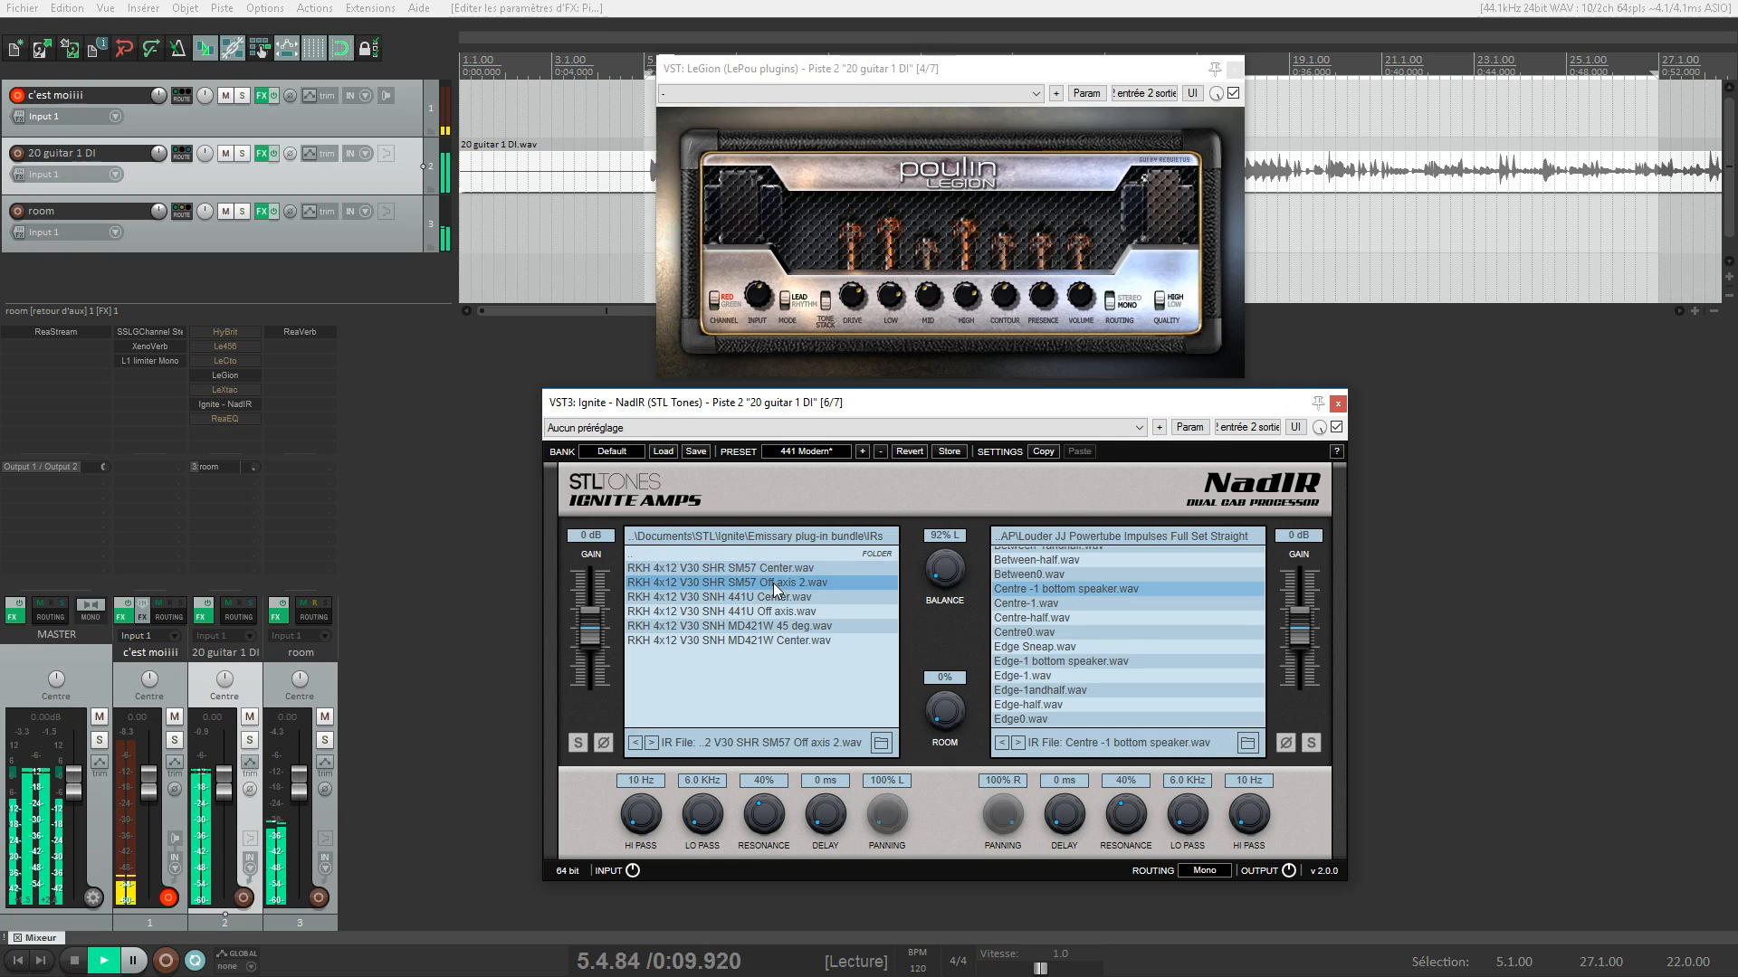
pyautogui.click(783, 598)
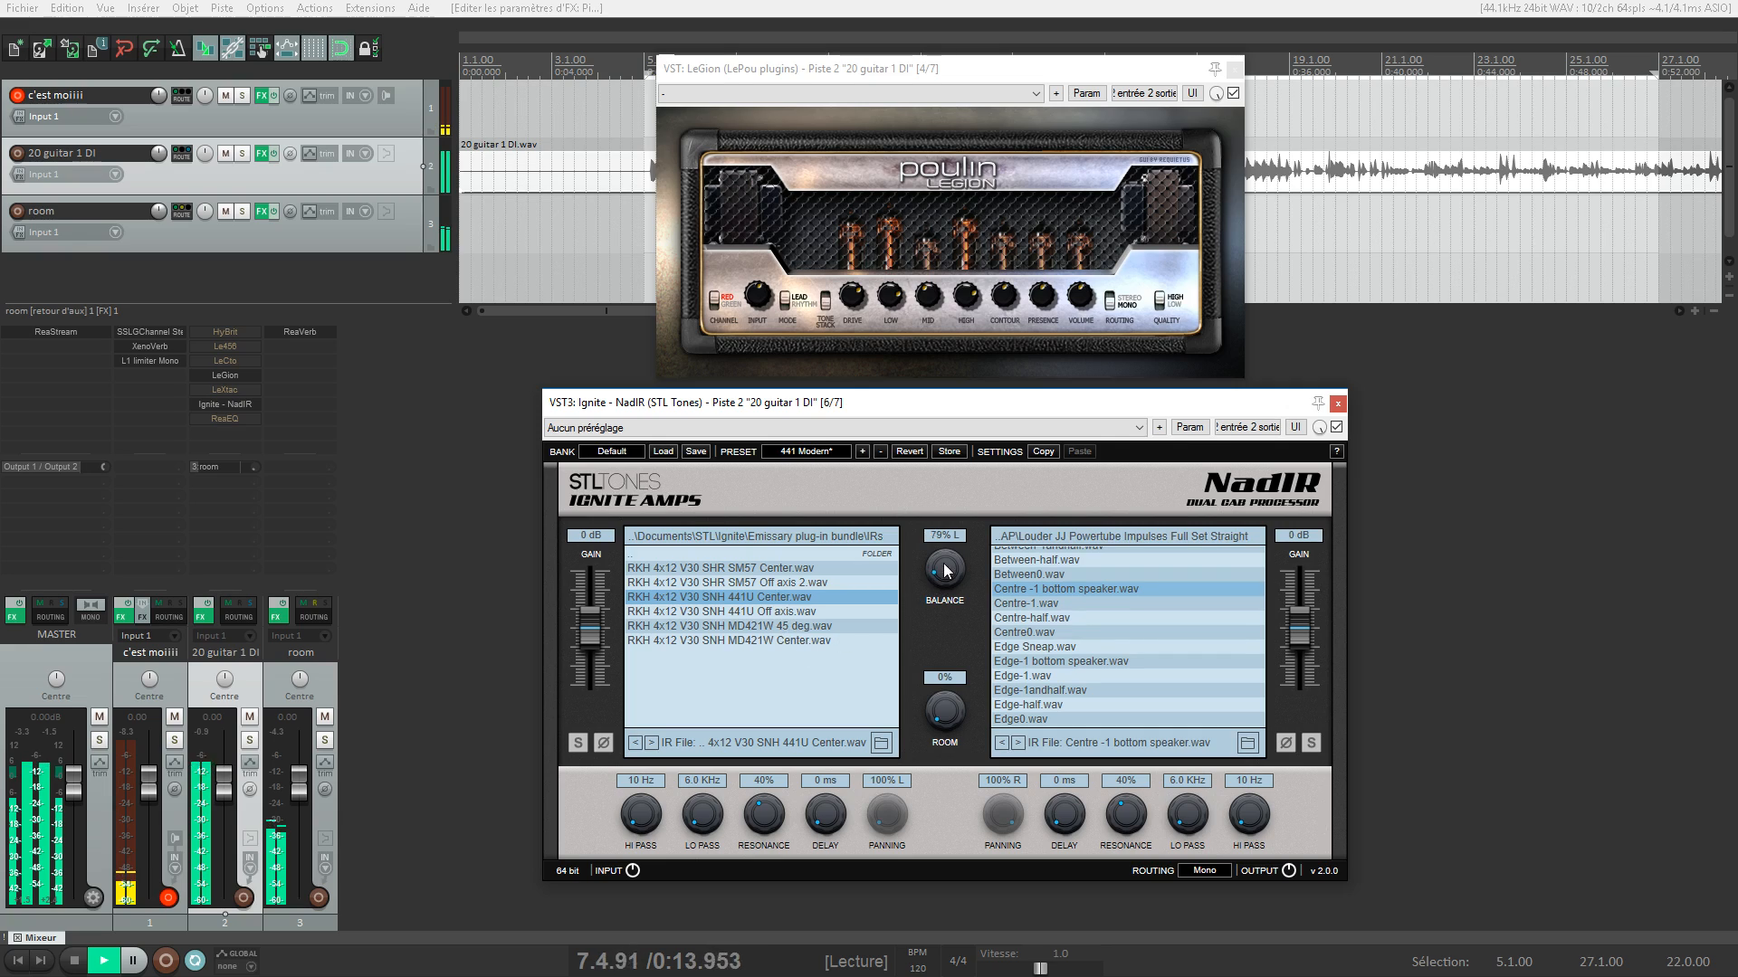
pyautogui.moveTo(935, 581); pyautogui.dragTo(954, 470)
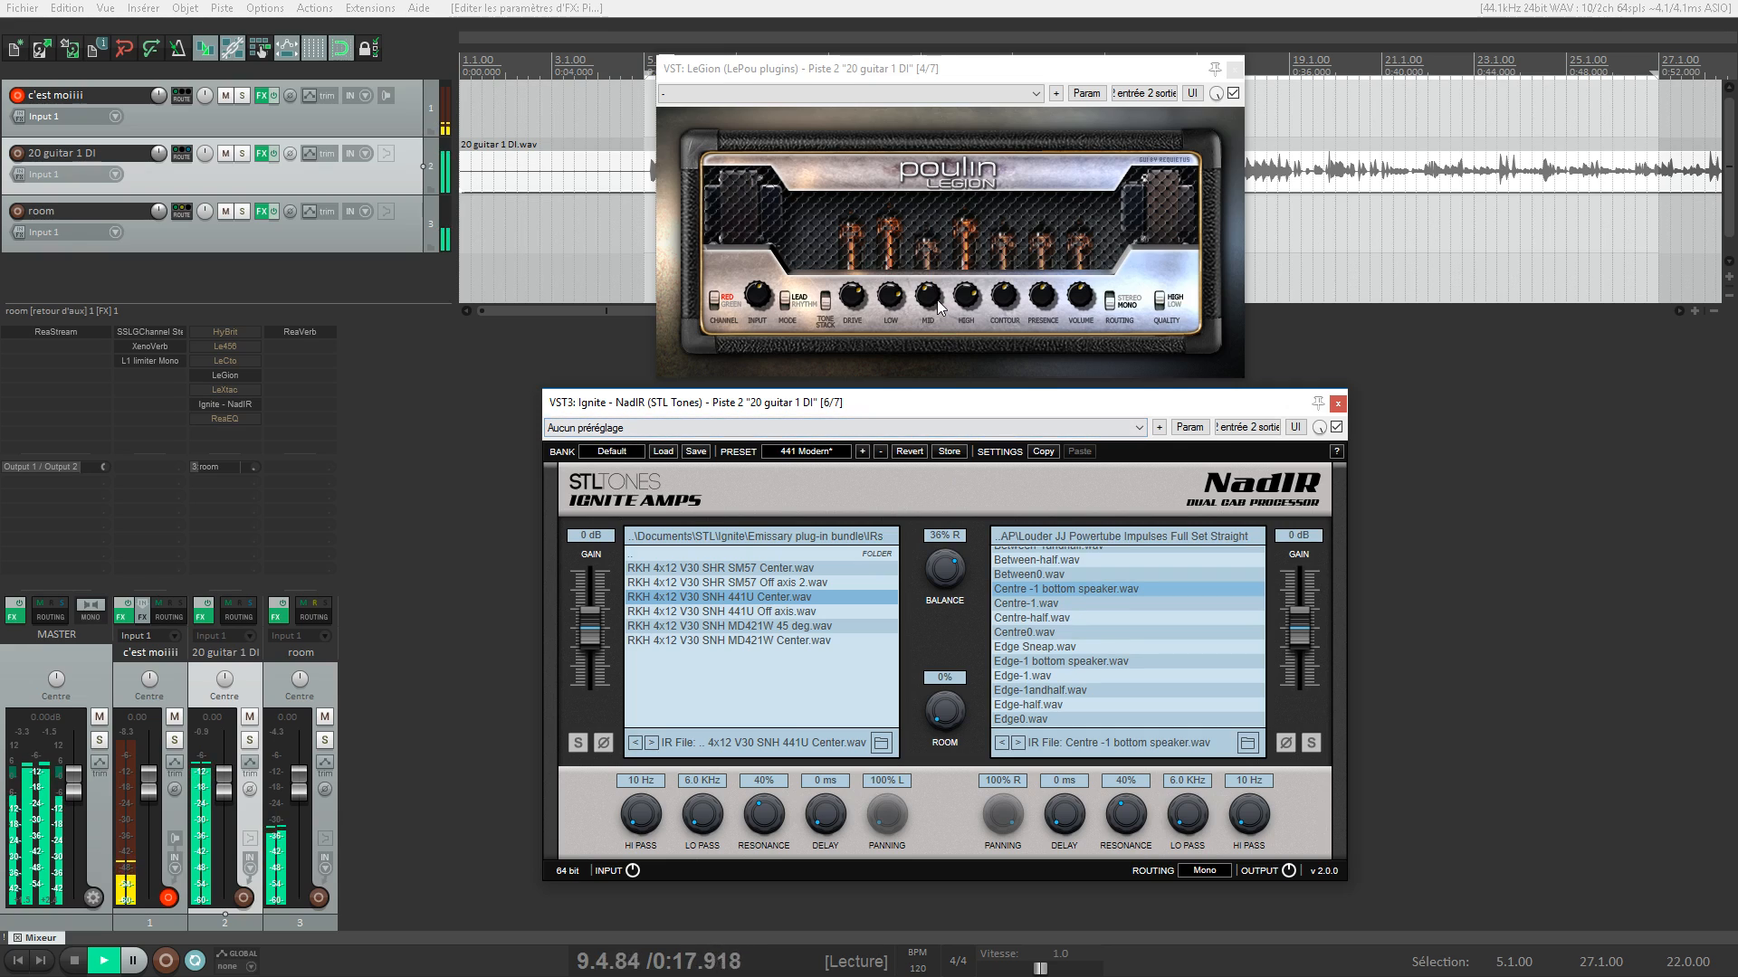
# Flip LeGion's tone stack switch and change the amp's mode to Rhythm
pyautogui.click(825, 301)
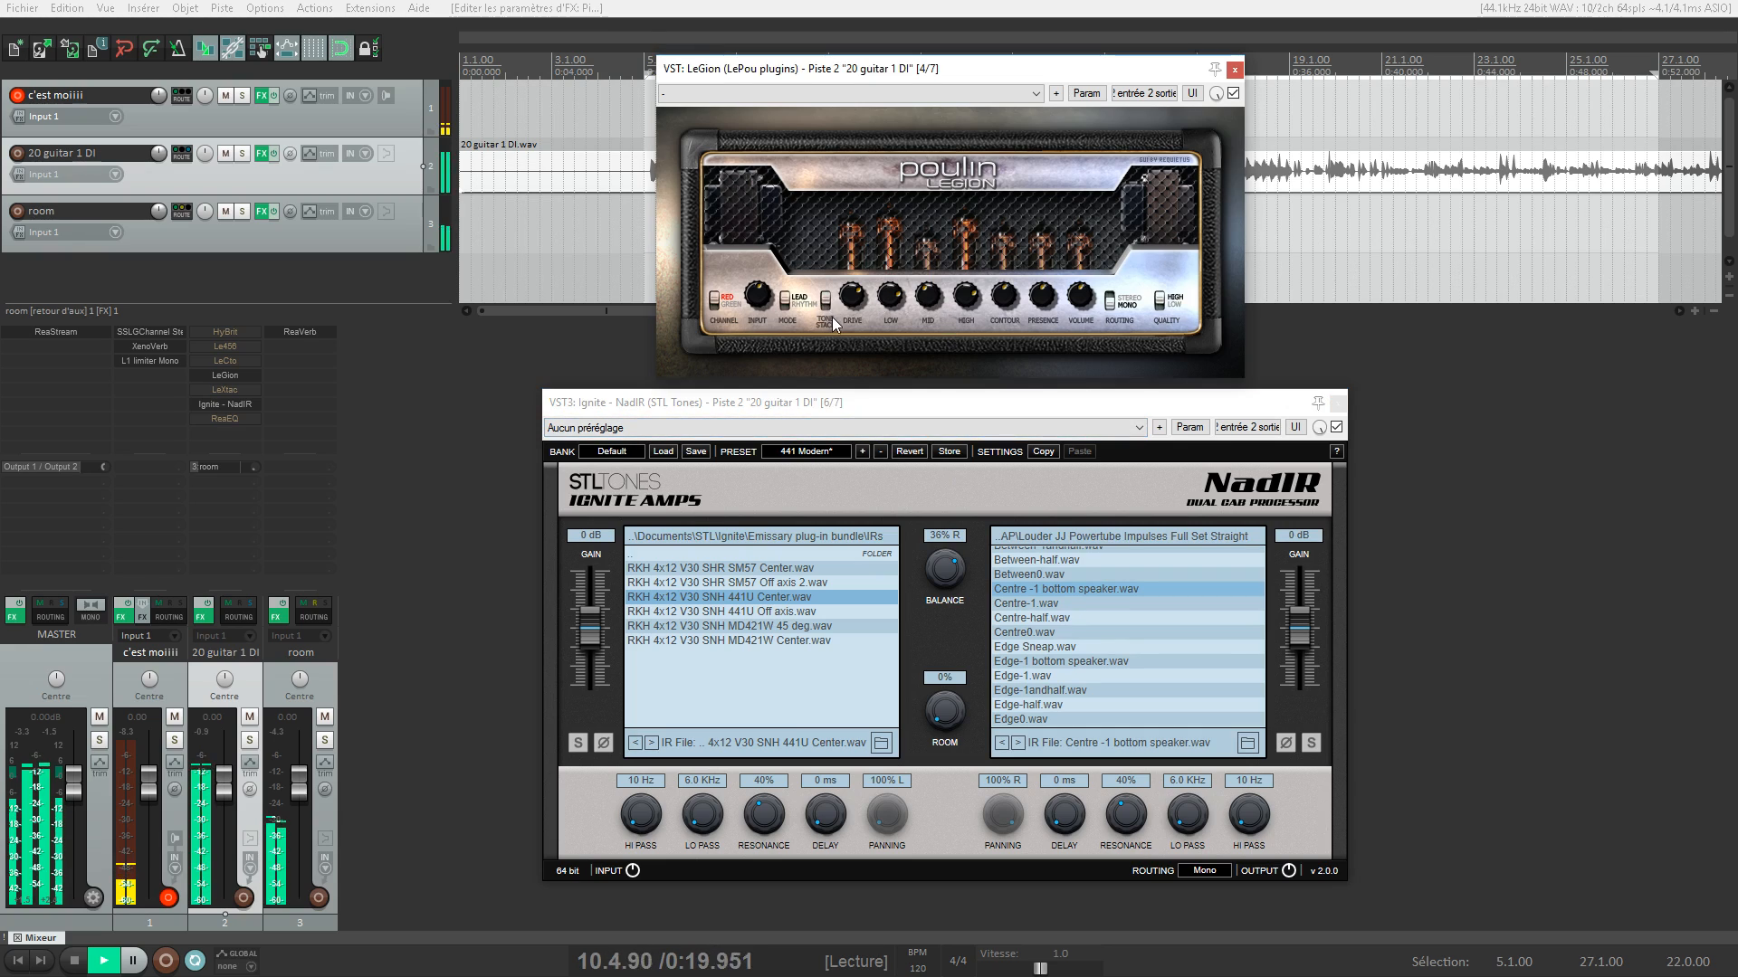
pyautogui.click(786, 302)
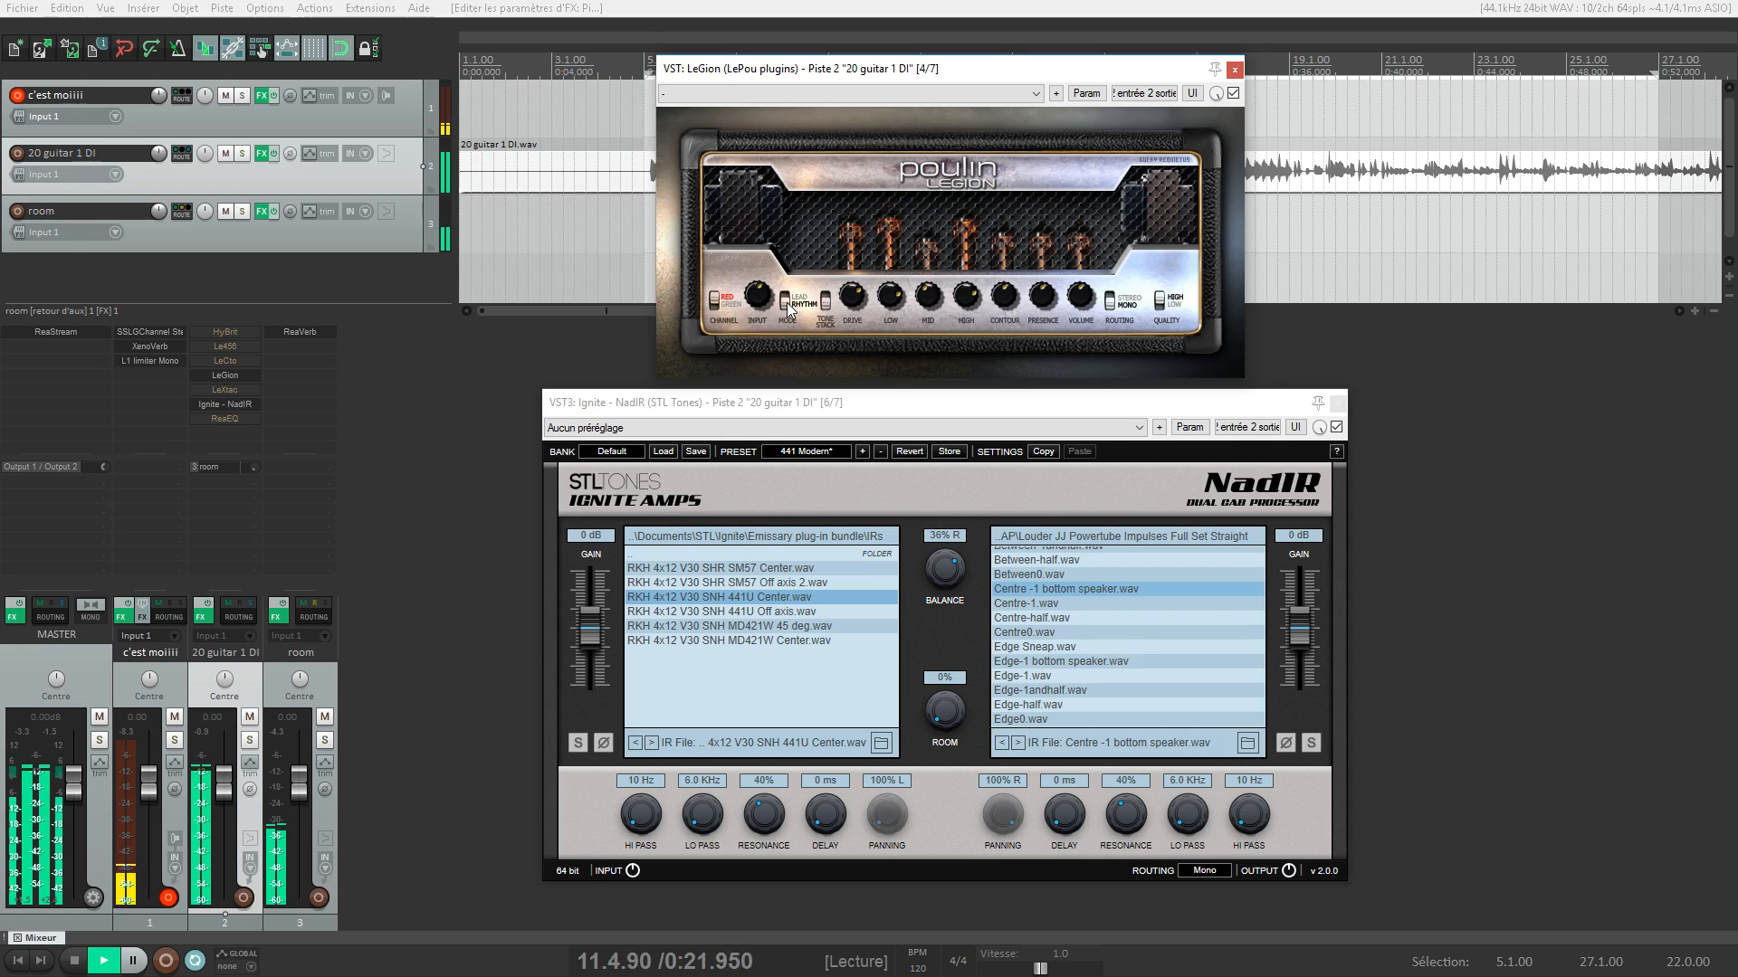
# Switch LeGion to the Green channel and Lead mode, and flip its tone stack switch
pyautogui.click(715, 301)
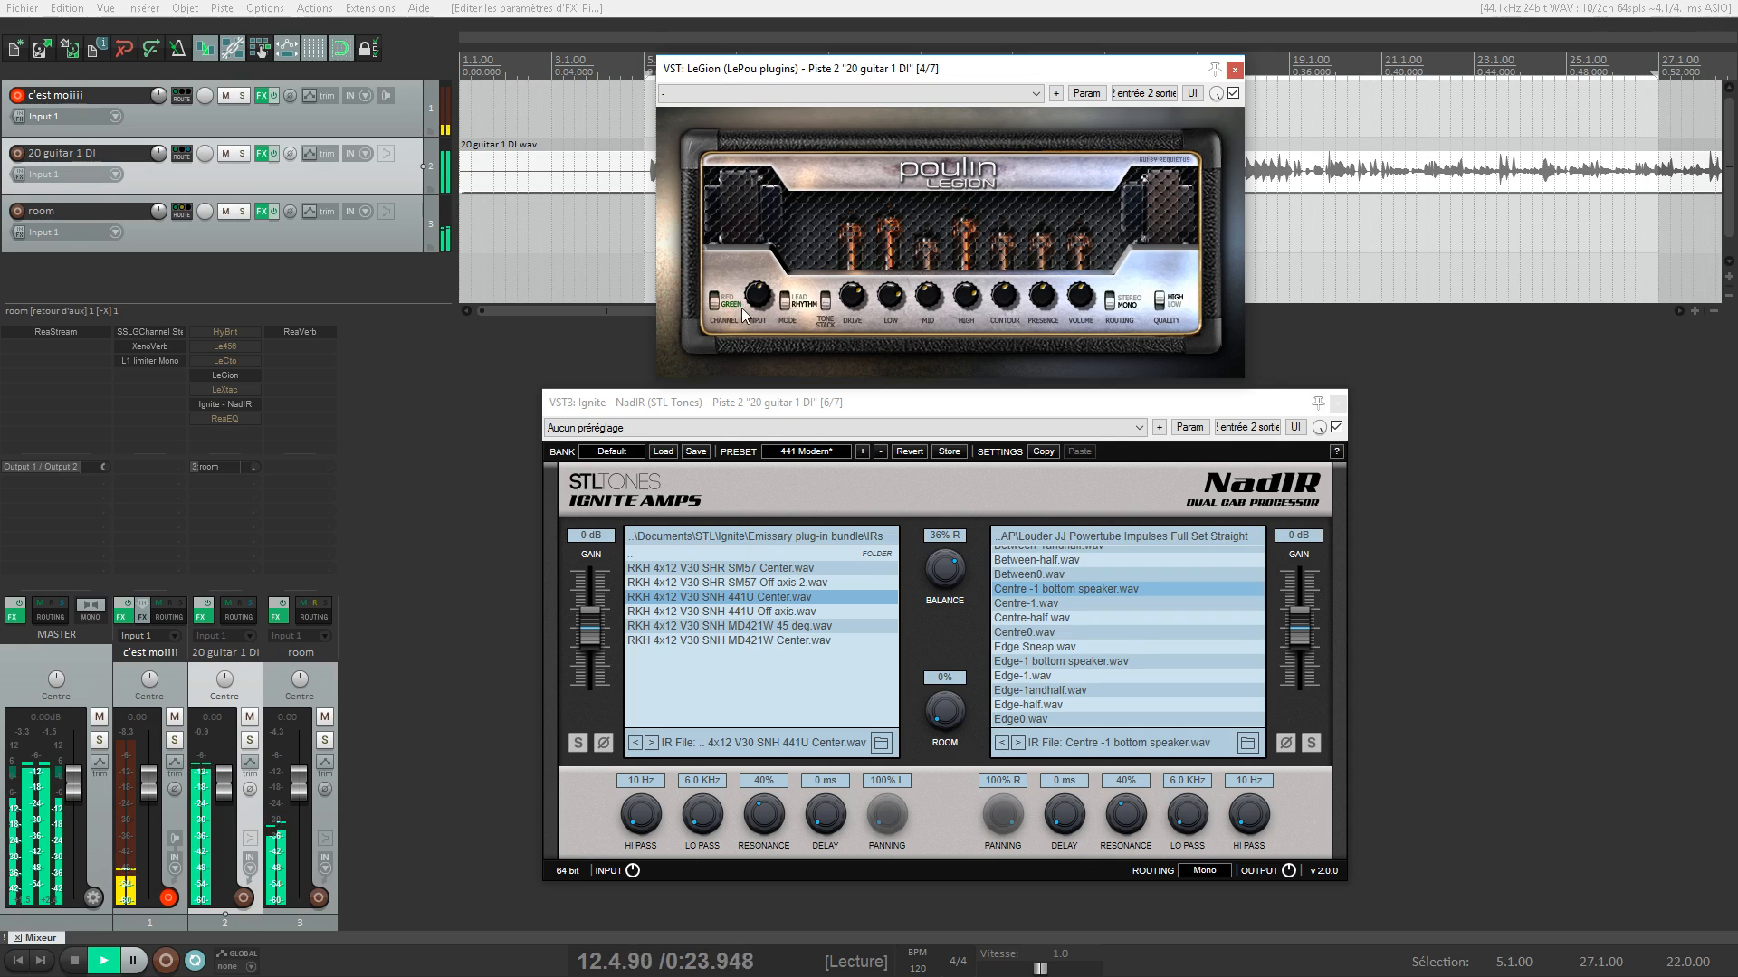
pyautogui.click(785, 302)
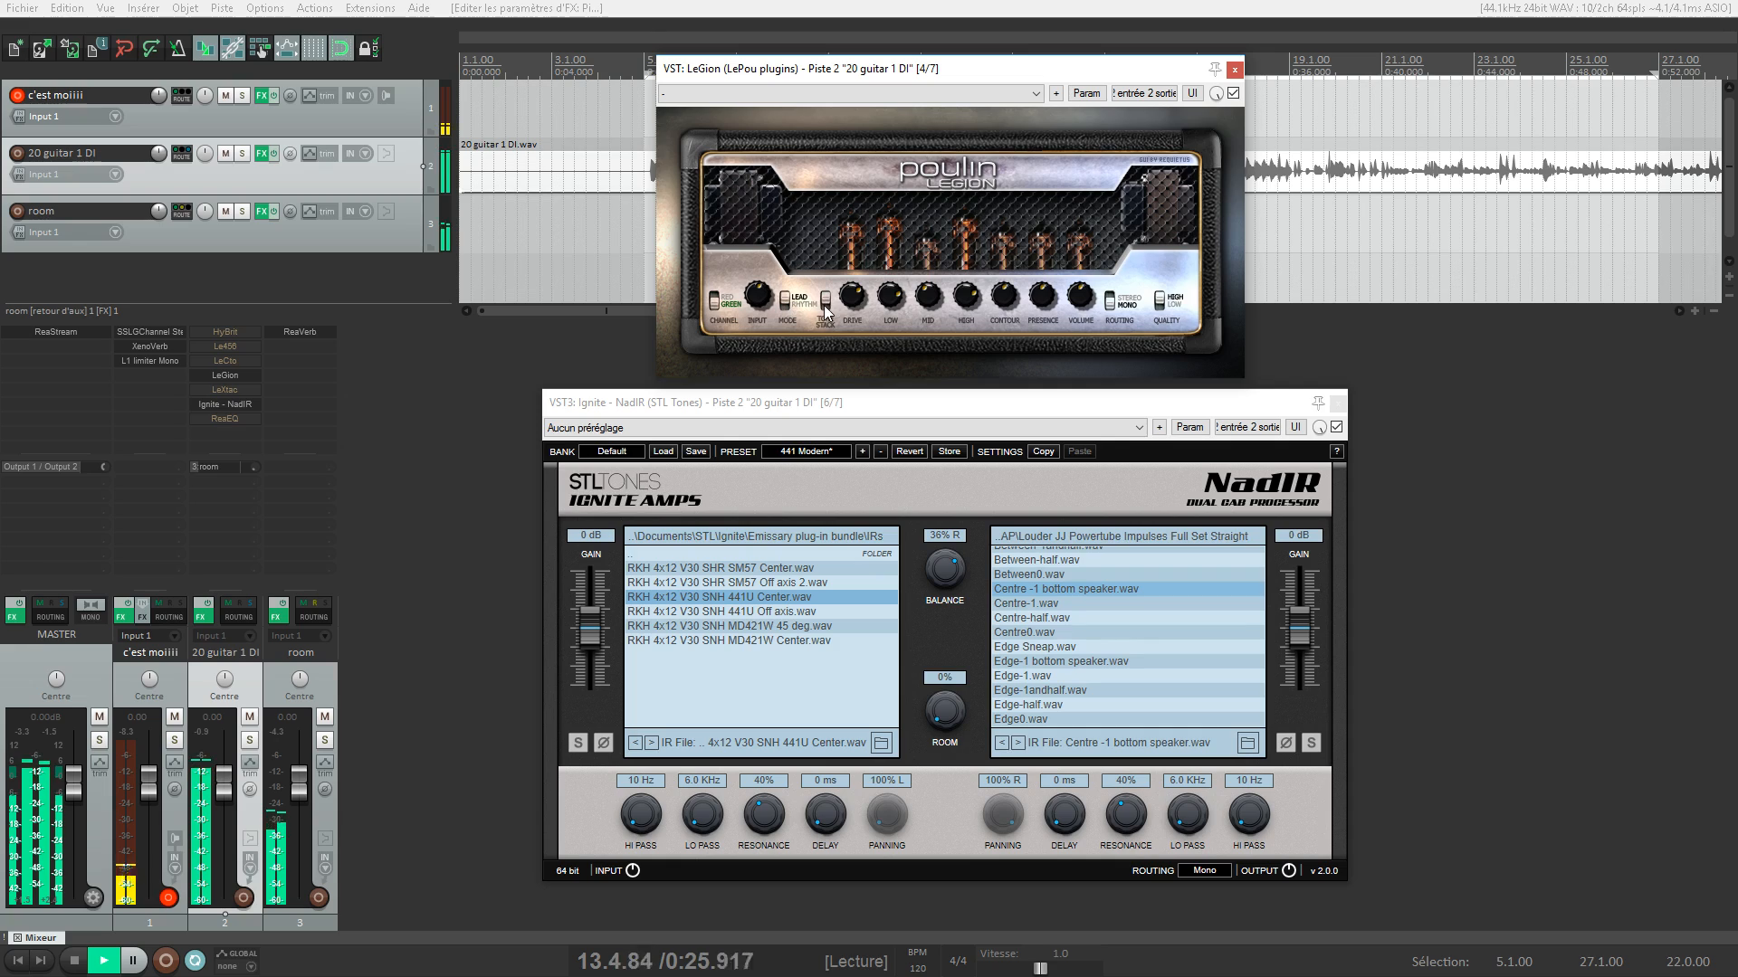
pyautogui.click(825, 304)
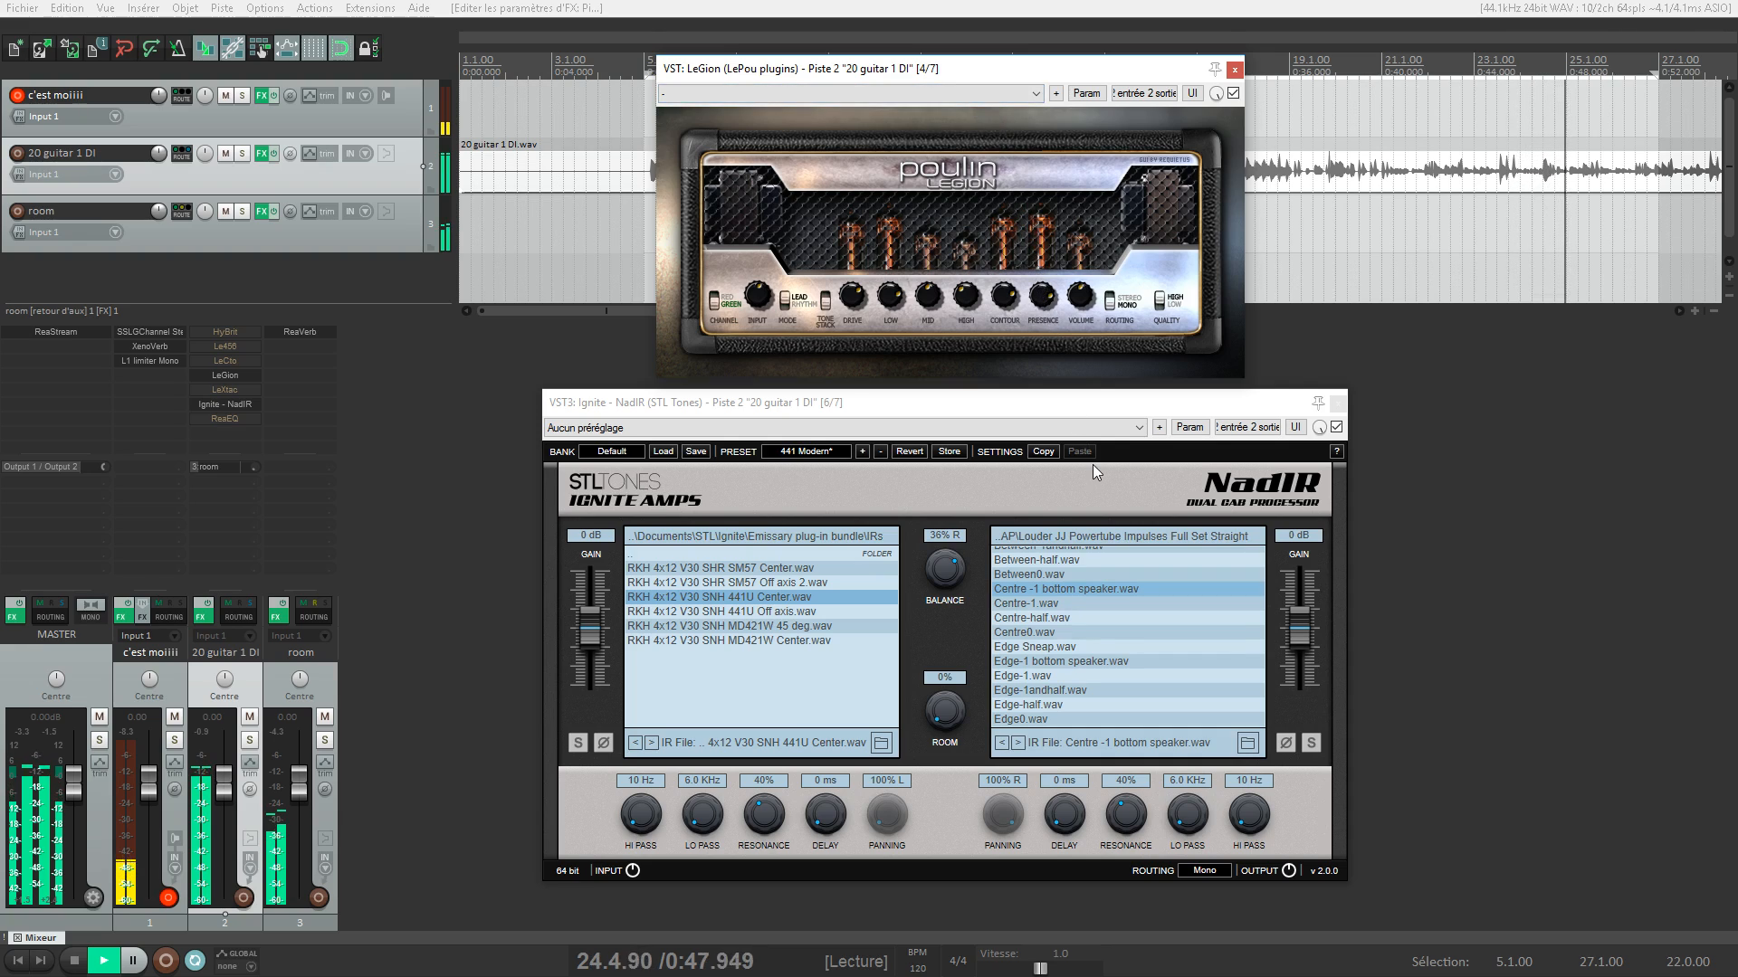
# Audition the Centre and Between impulses in NadIR's second cabinet while adjusting the balance, and choose Between-1.wav
pyautogui.click(1050, 604)
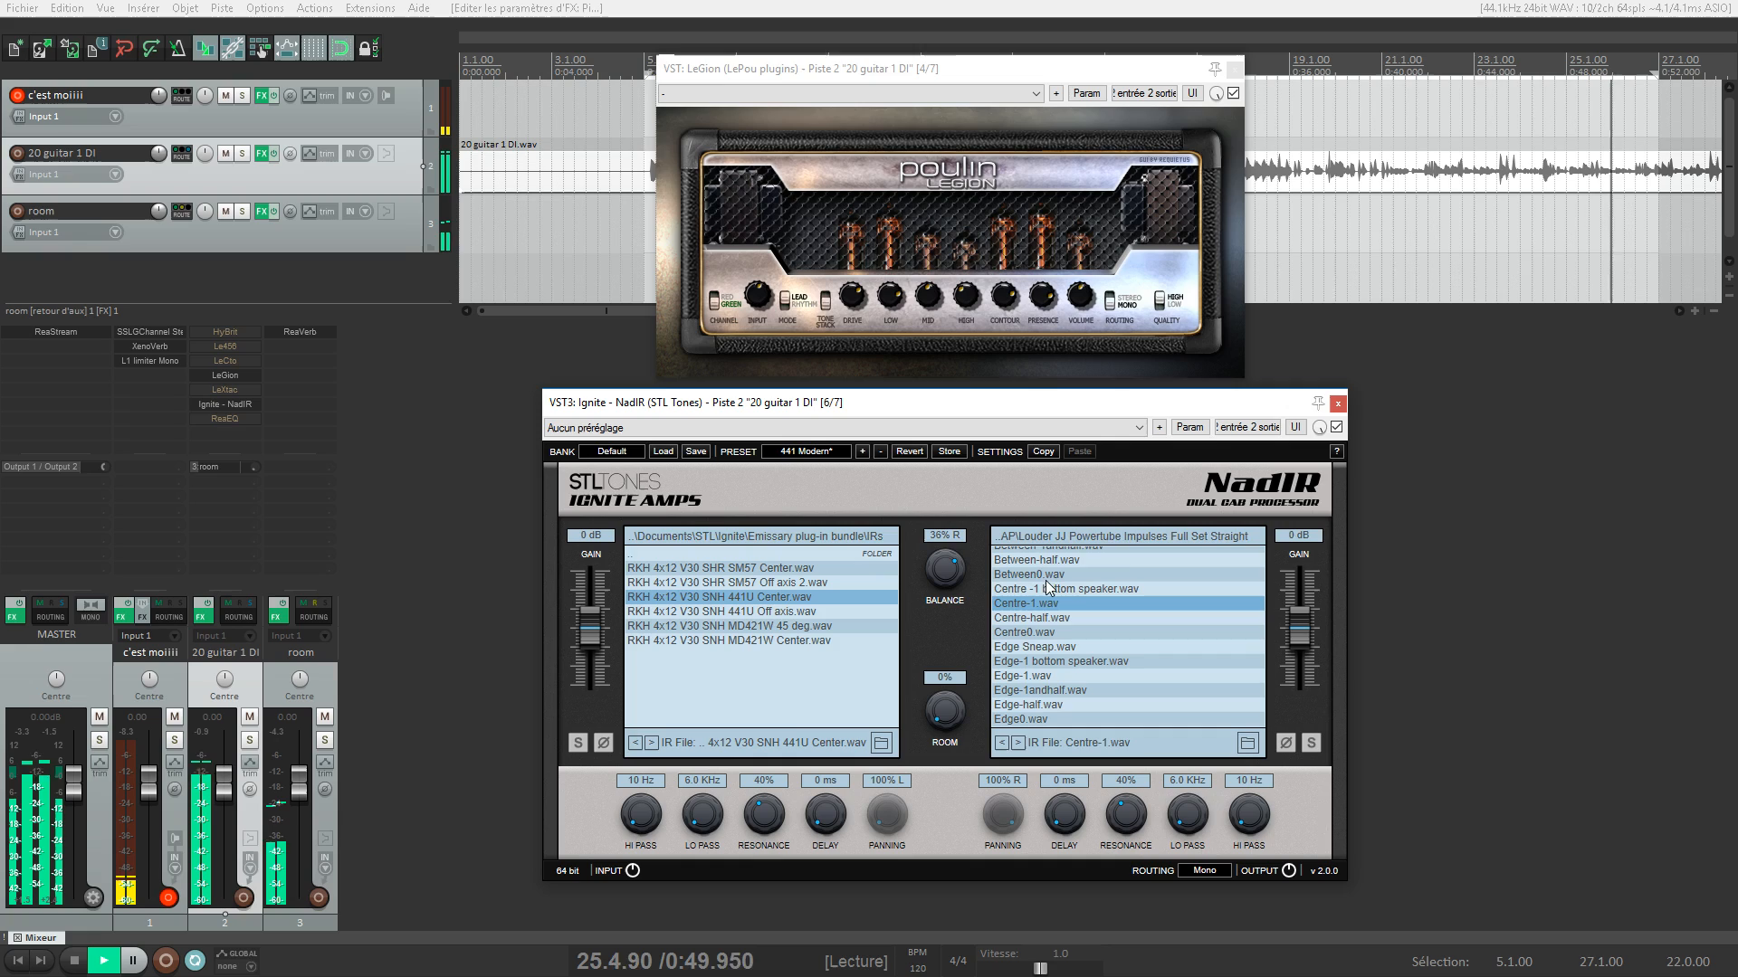
pyautogui.press('Up')
pyautogui.press('Up')
pyautogui.scroll(1, 1054, 602)
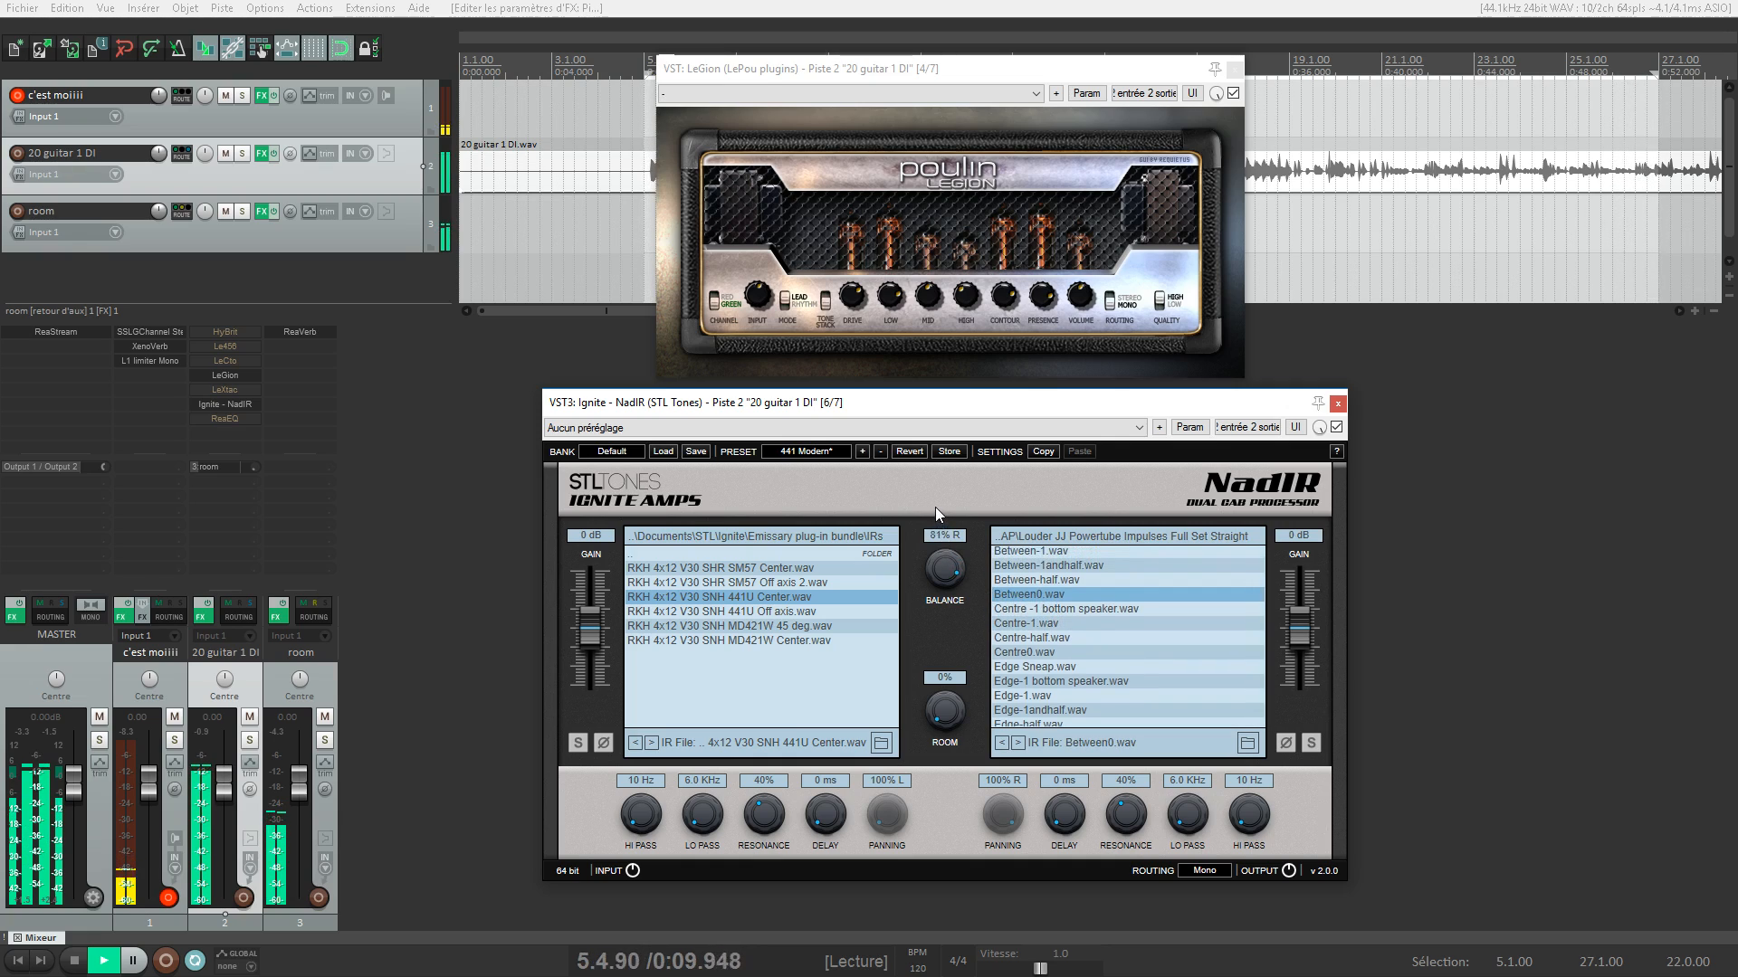
pyautogui.click(1045, 566)
pyautogui.scroll(1, 1034, 583)
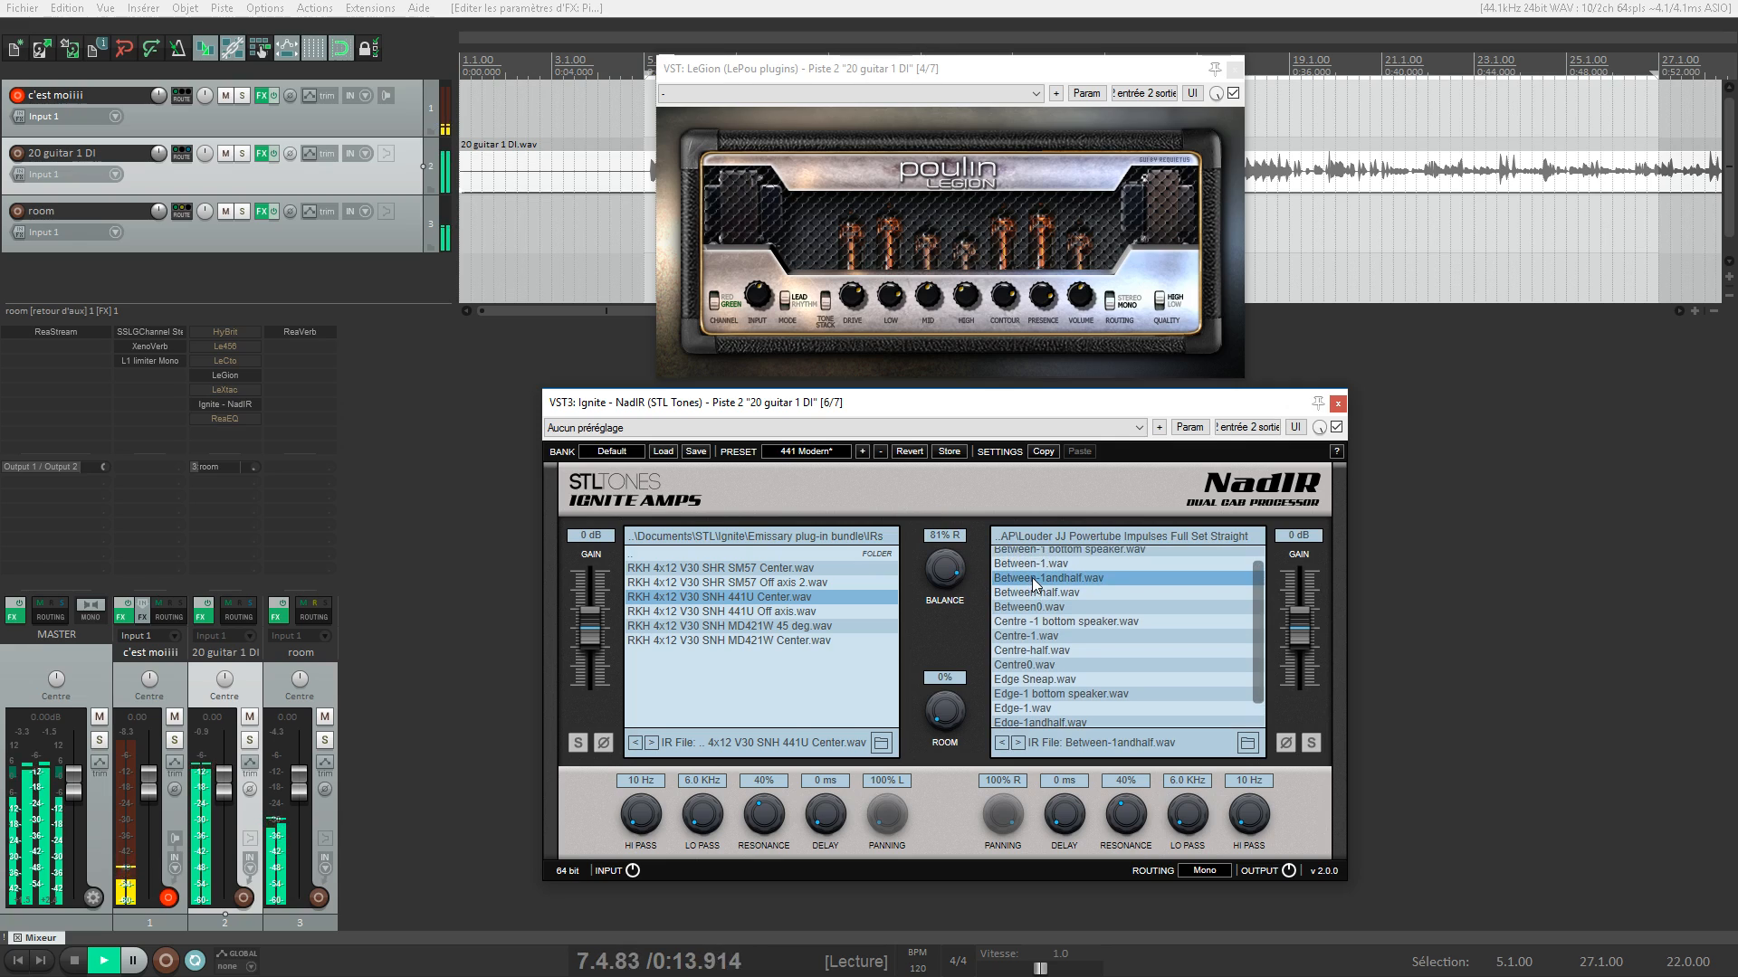
pyautogui.click(1030, 563)
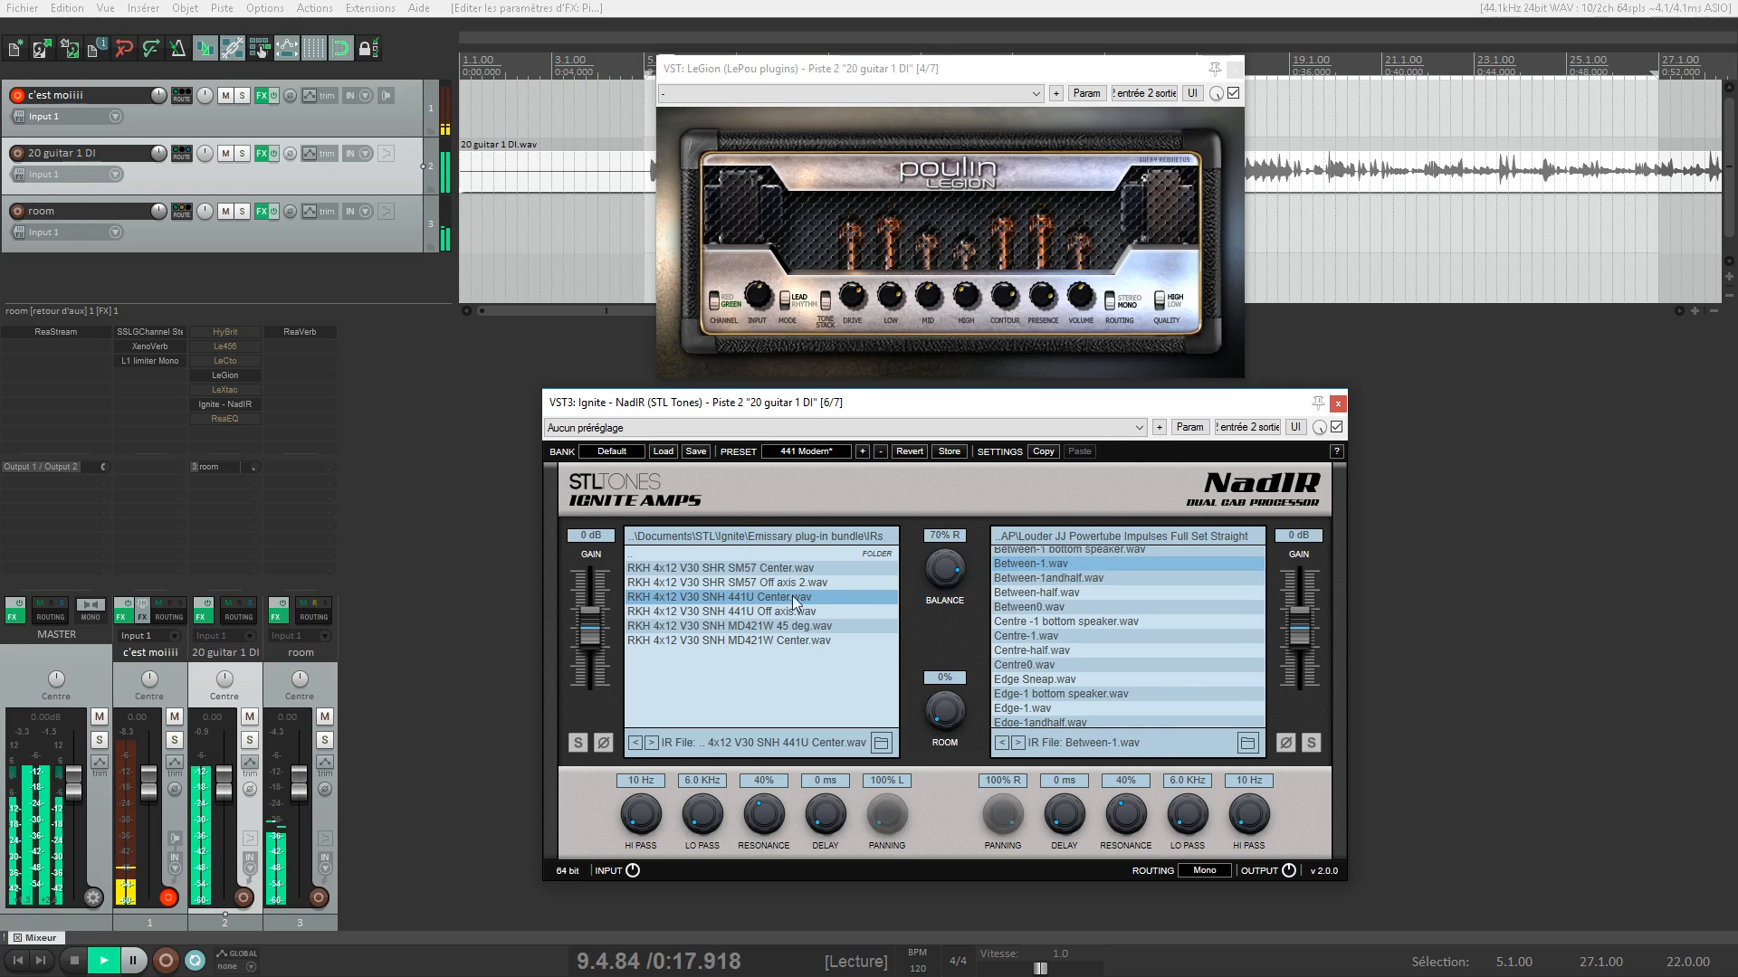
# Choose RKH 4x12 V30 SNH MD421W 45 deg.wav in the first cabinet, set the balance to 60% R and stop playback
pyautogui.click(786, 614)
pyautogui.click(787, 626)
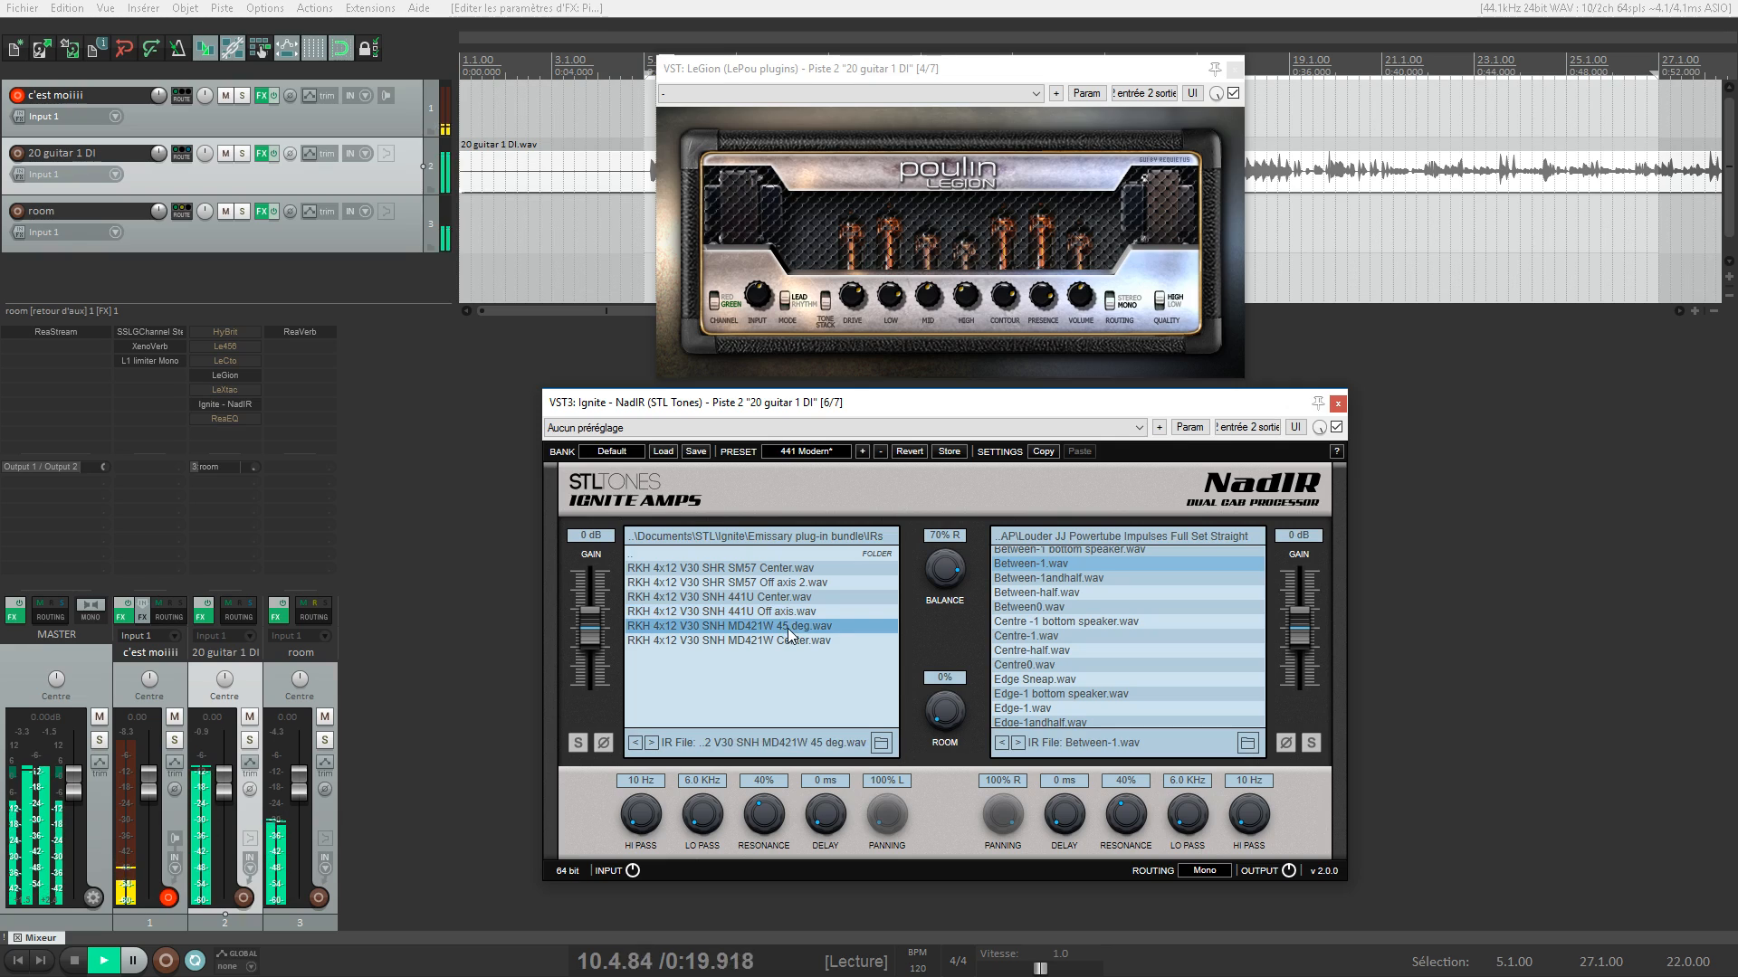
pyautogui.moveTo(948, 577)
pyautogui.mouseDown()
pyautogui.moveTo(948, 636)
pyautogui.moveTo(944, 584)
pyautogui.mouseUp()
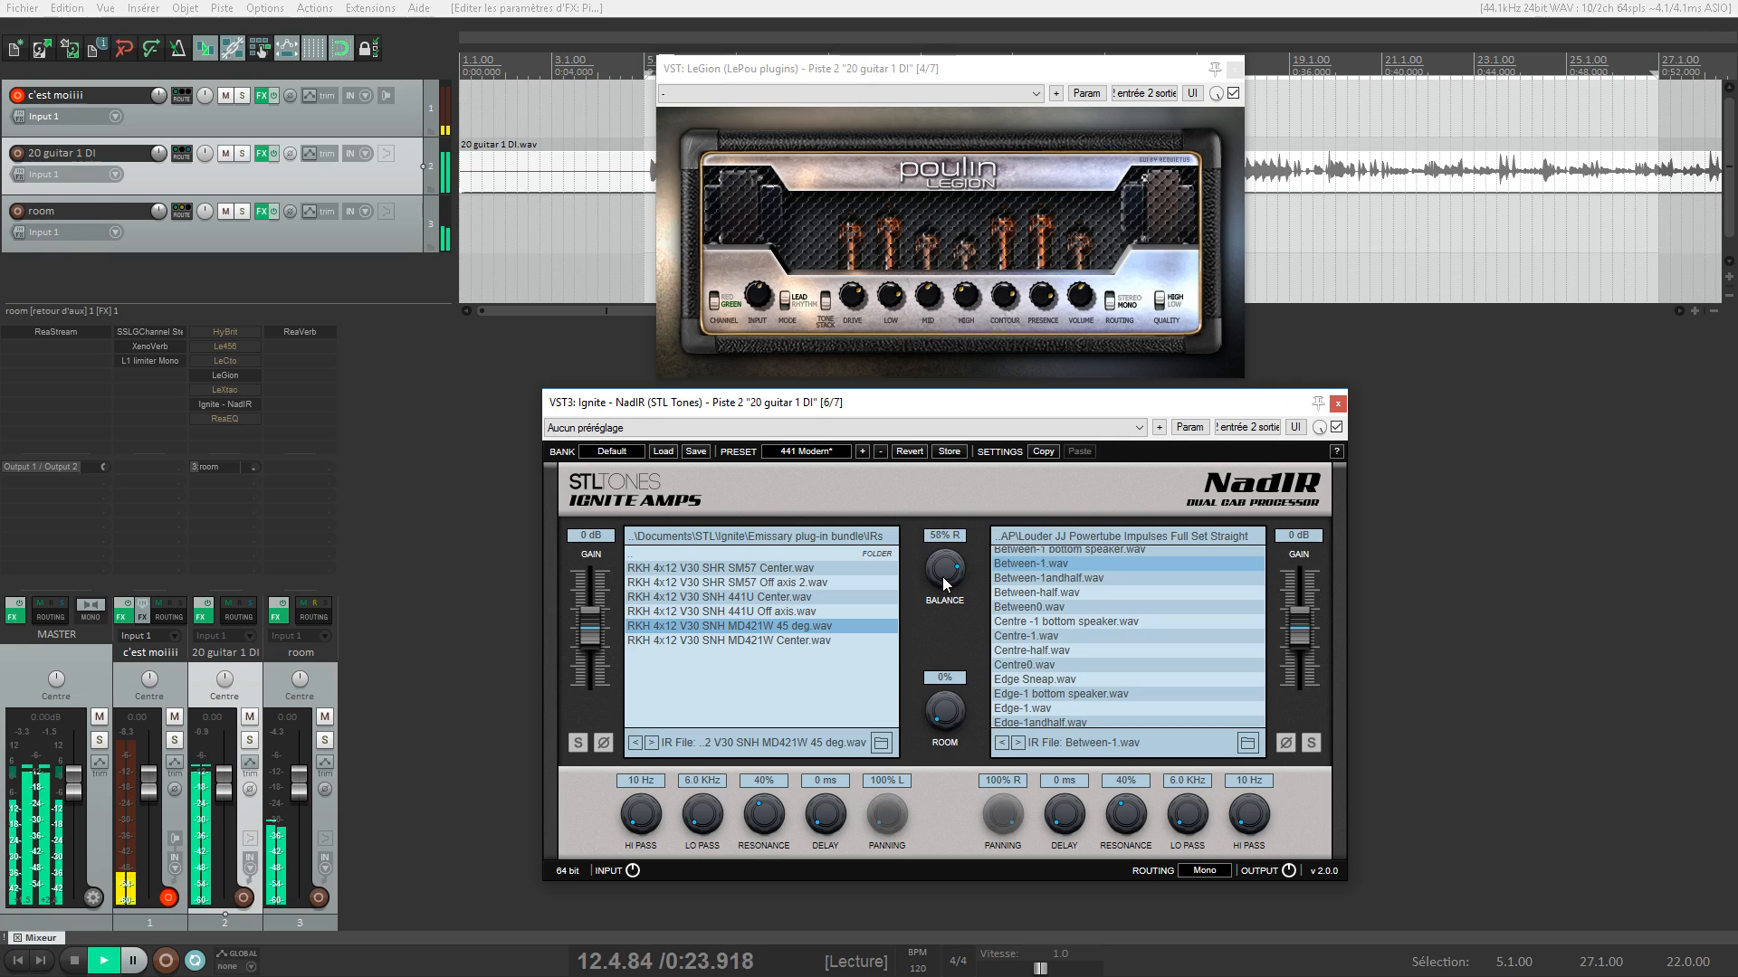
pyautogui.moveTo(942, 577); pyautogui.dragTo(943, 574)
pyautogui.press('space')
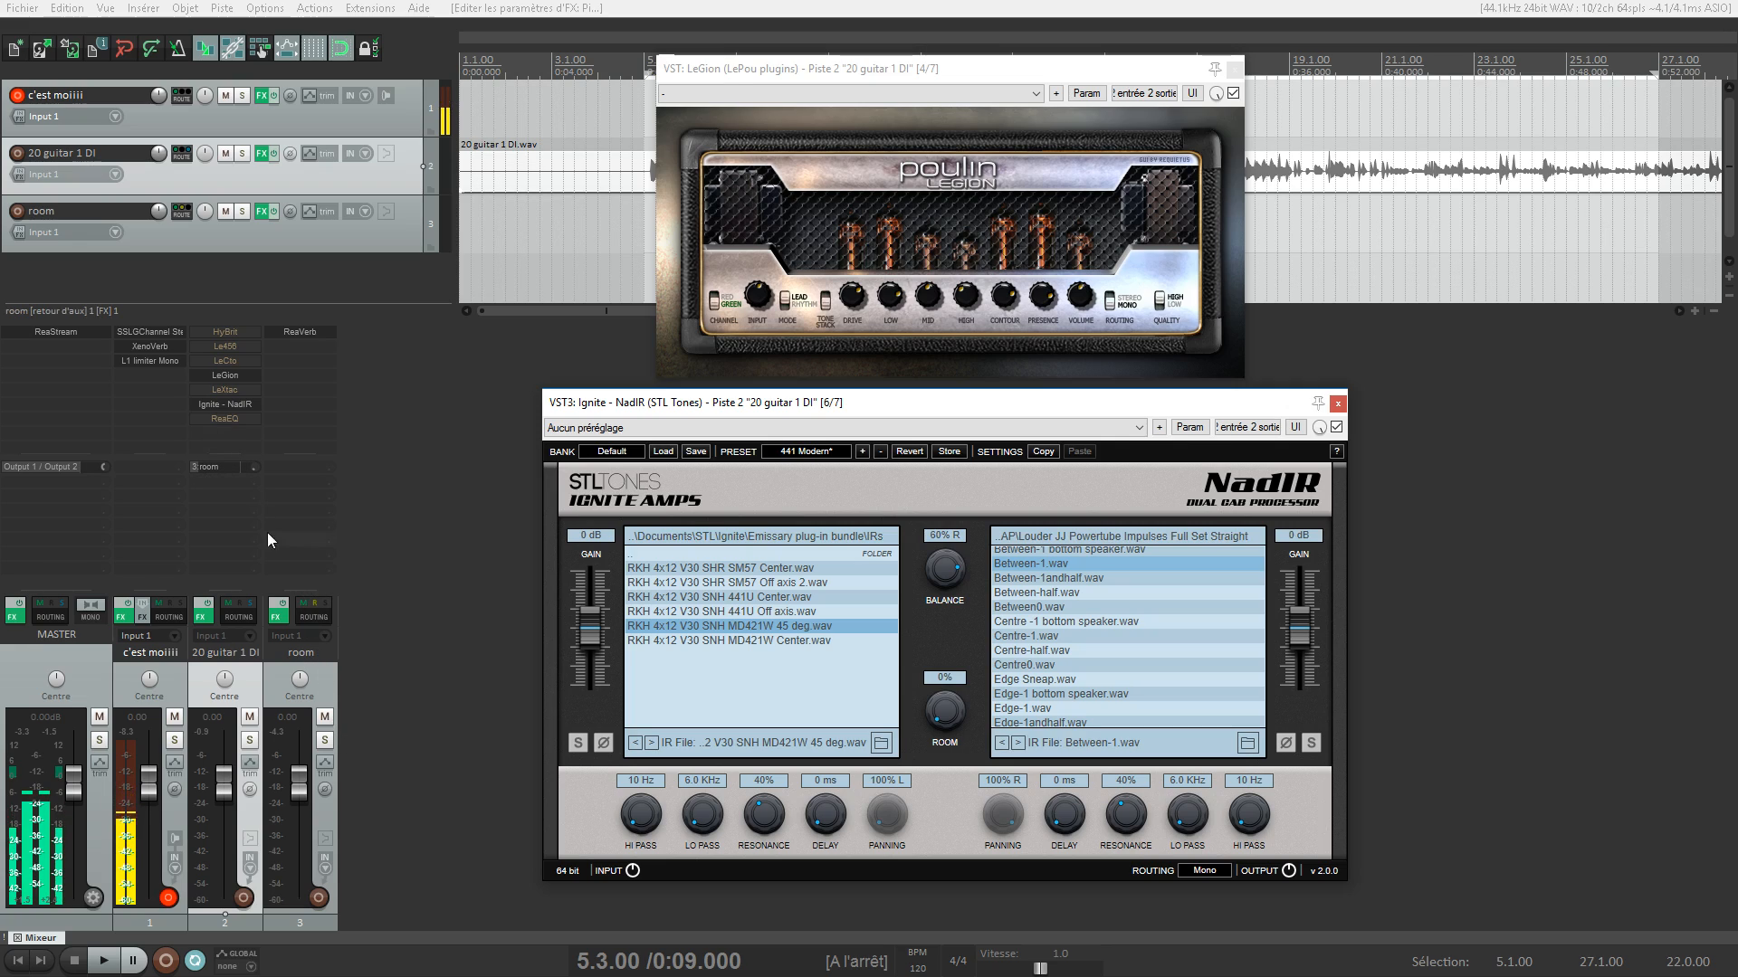
# Mute the room track and audition NadIR's own room effect during playback at 64%, 4% and 10%
pyautogui.click(326, 716)
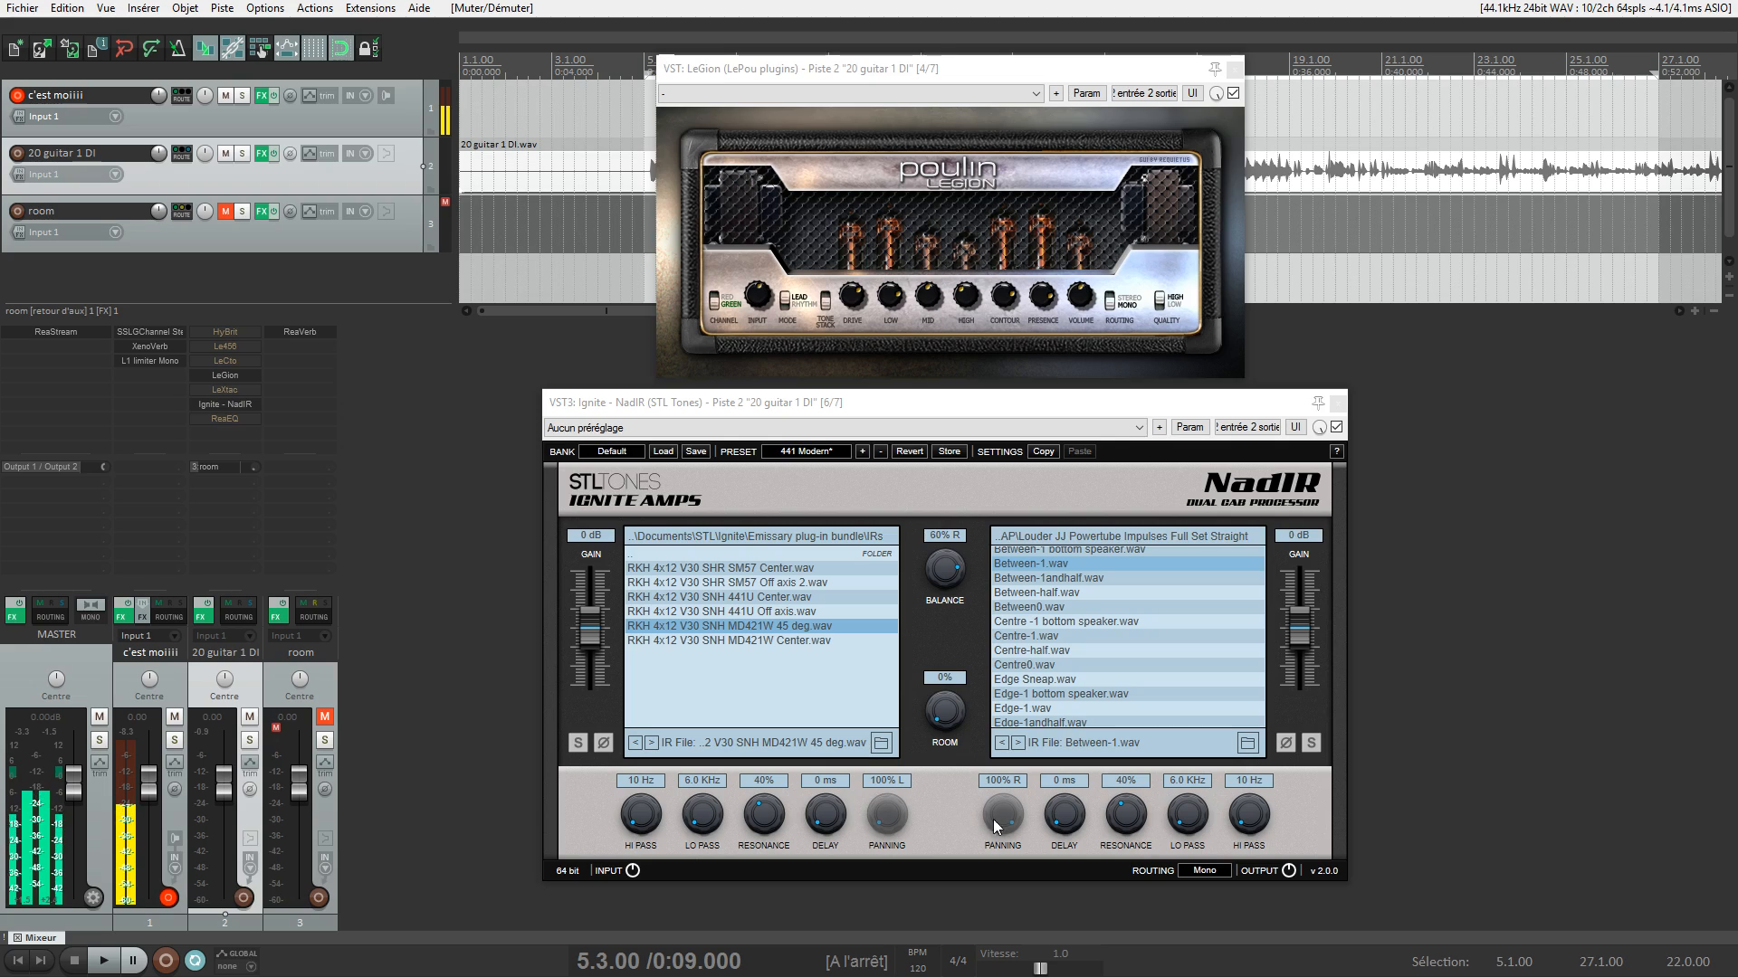
pyautogui.moveTo(942, 719); pyautogui.dragTo(939, 624)
pyautogui.press('space')
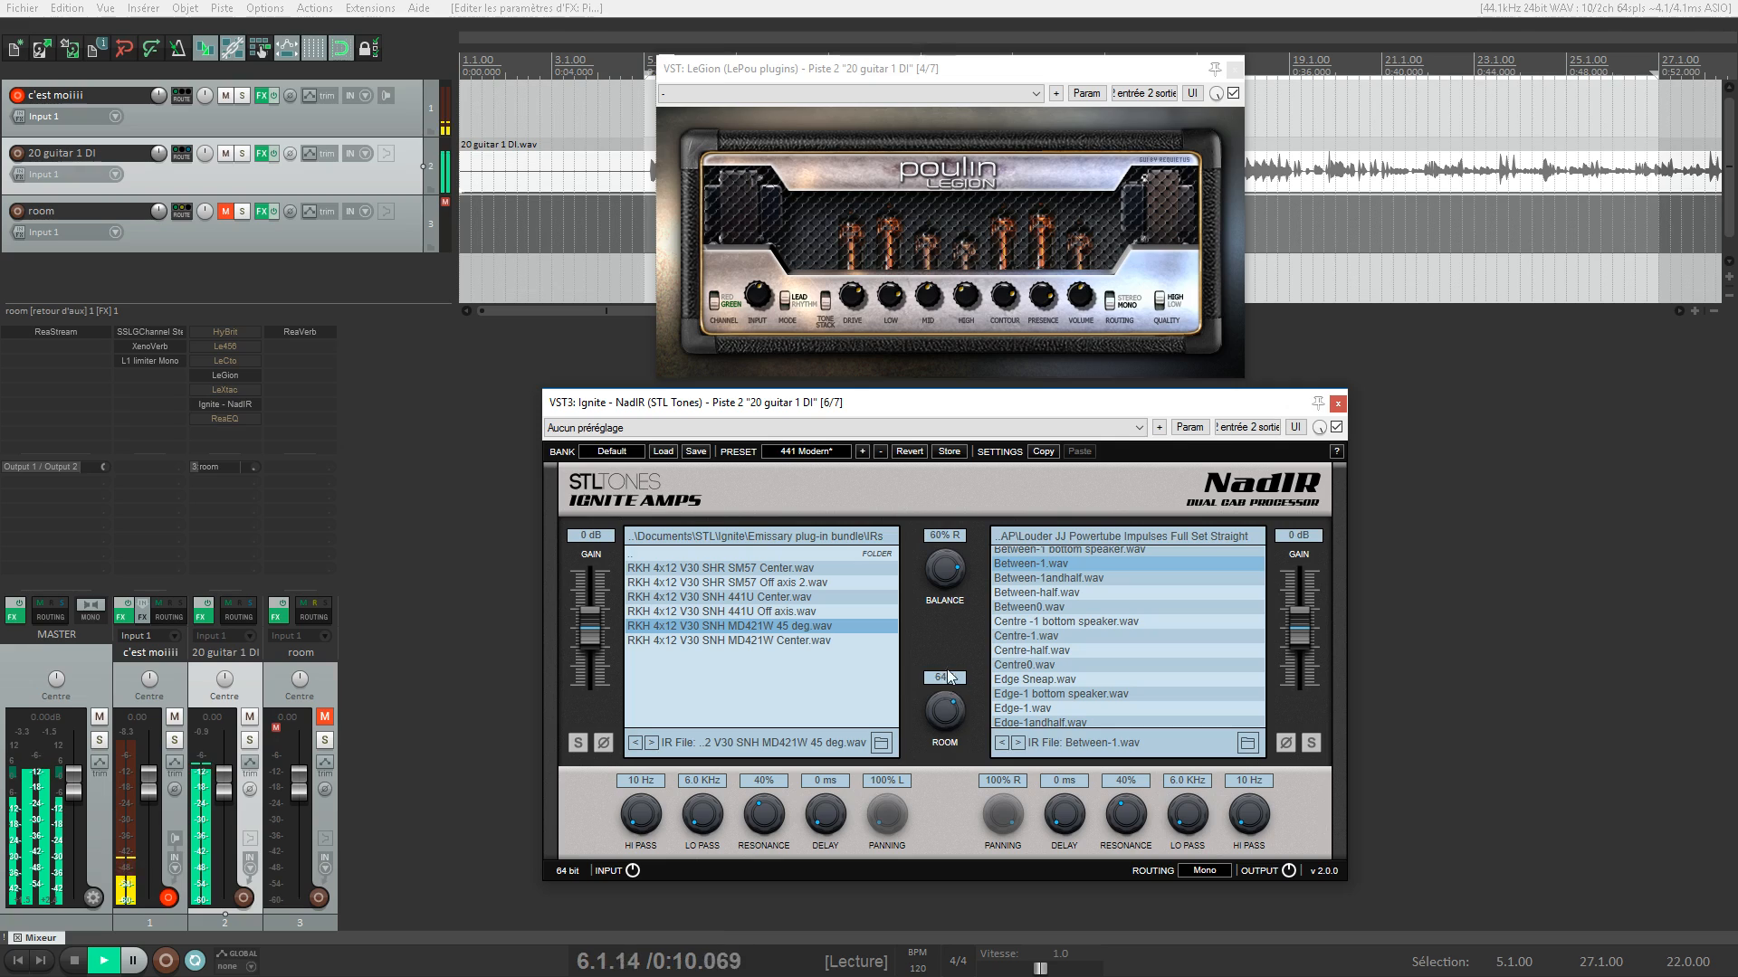
pyautogui.moveTo(946, 711); pyautogui.dragTo(963, 842)
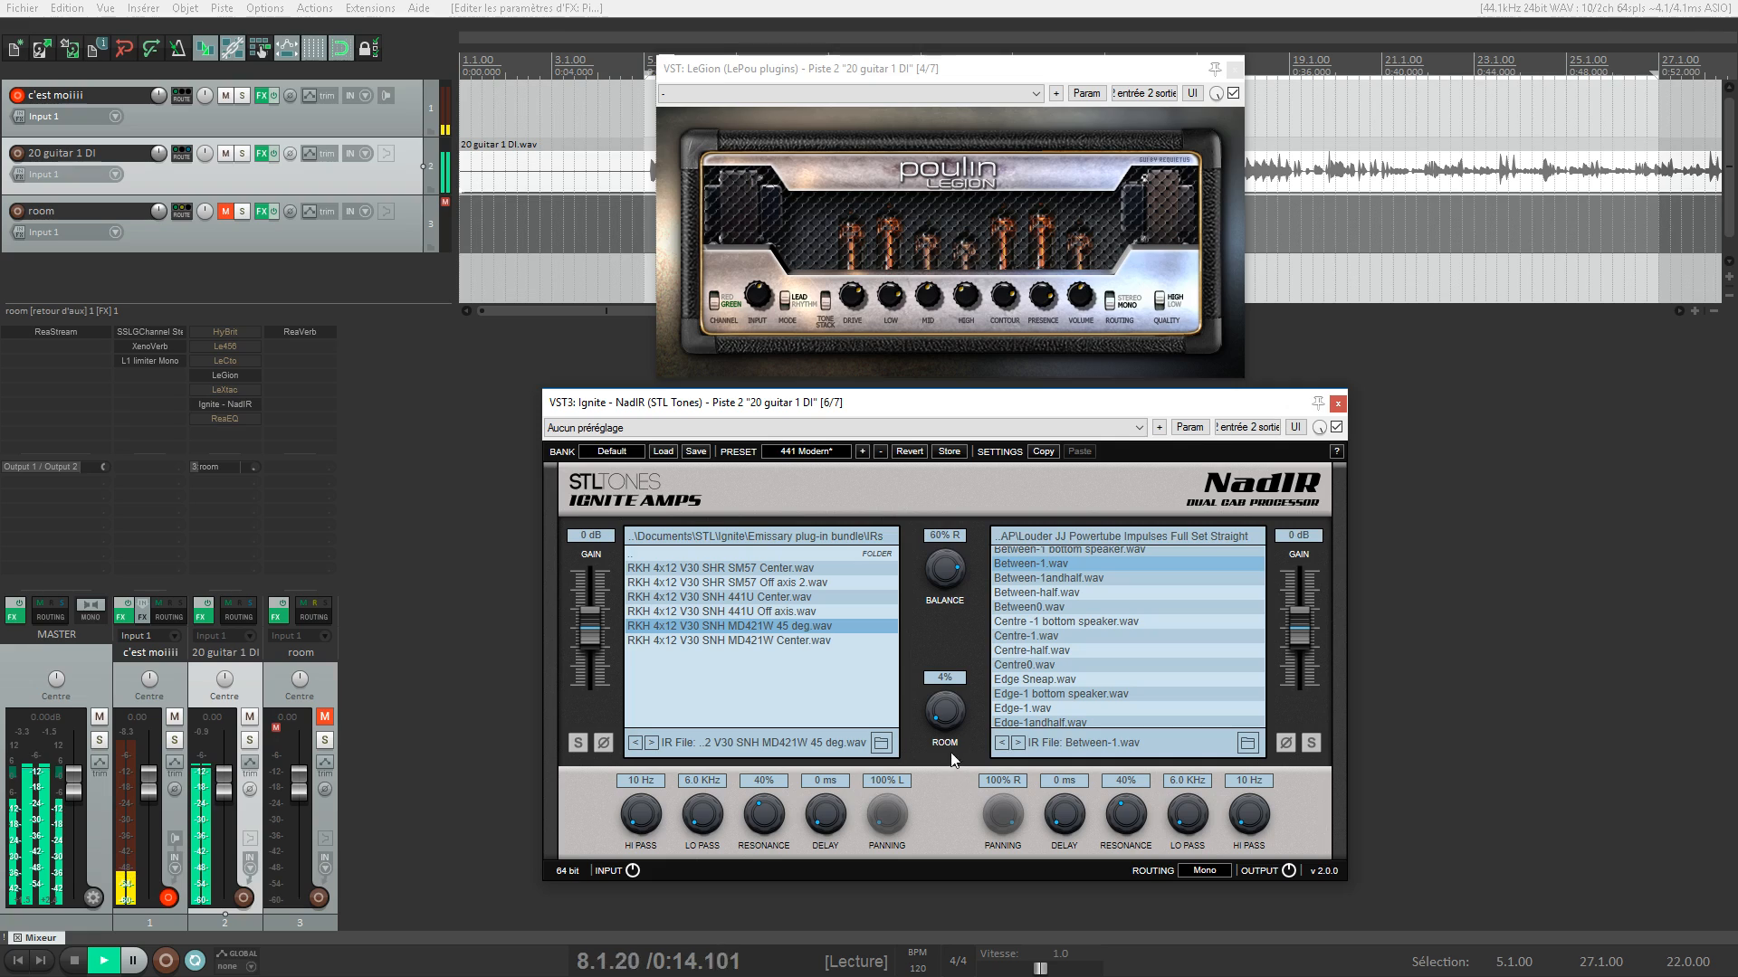
pyautogui.scroll(2, 948, 722)
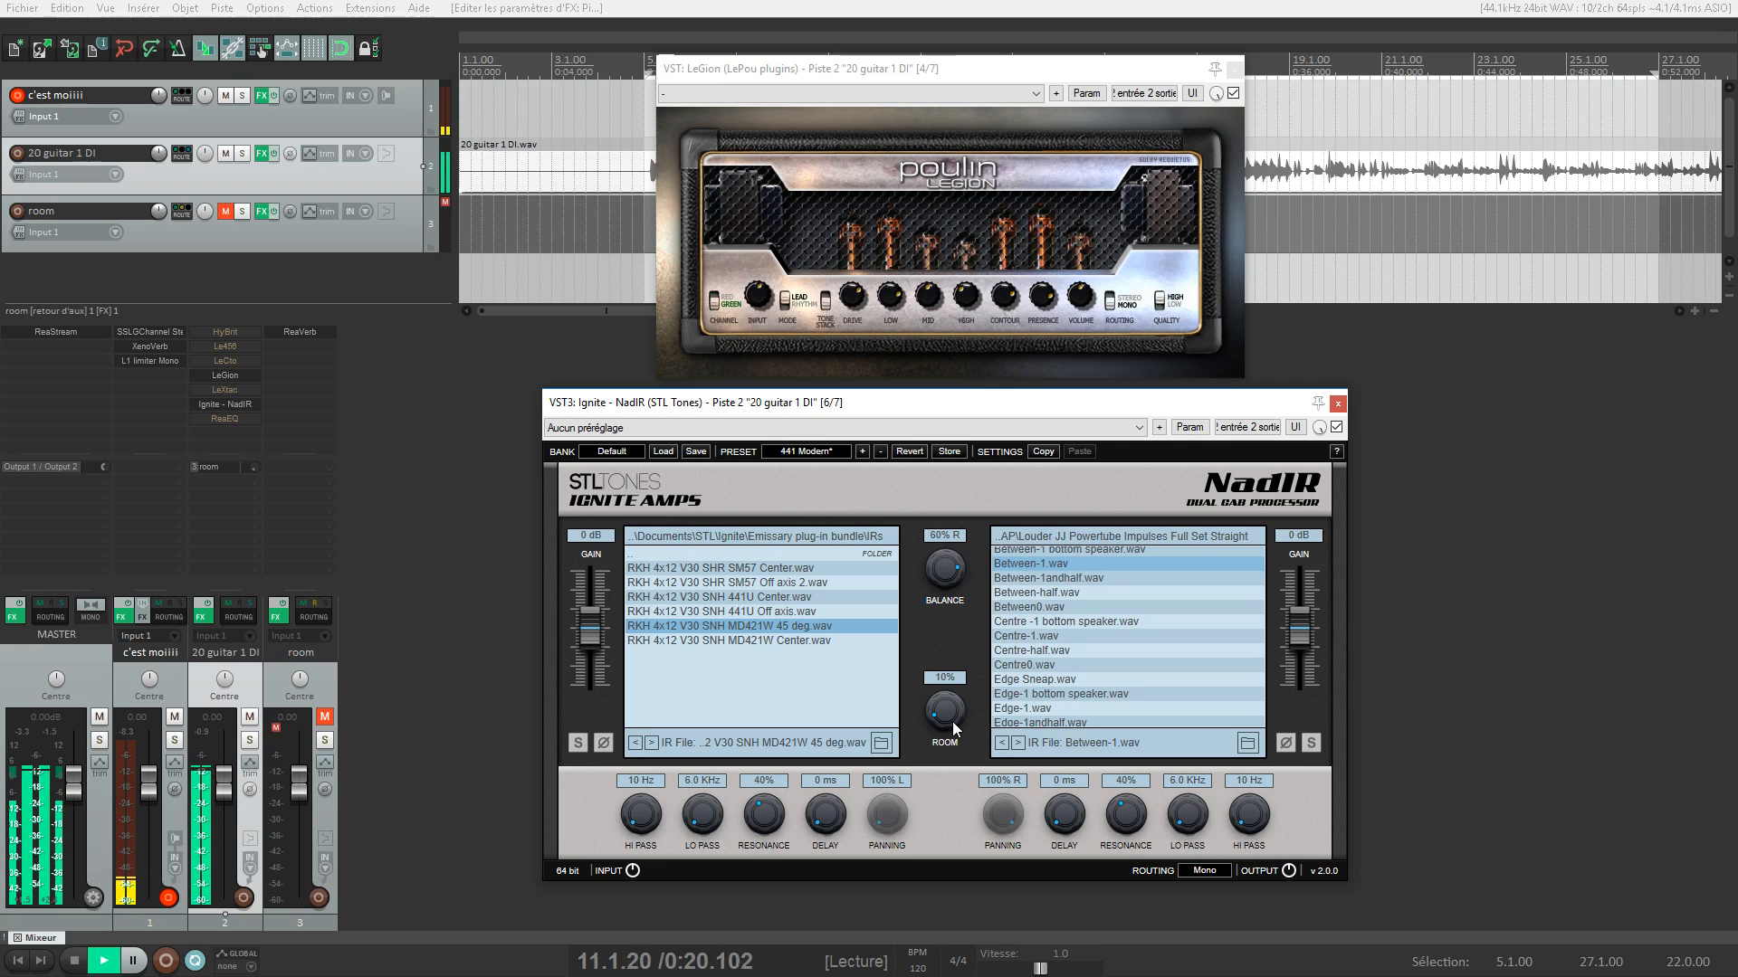
pyautogui.press('space')
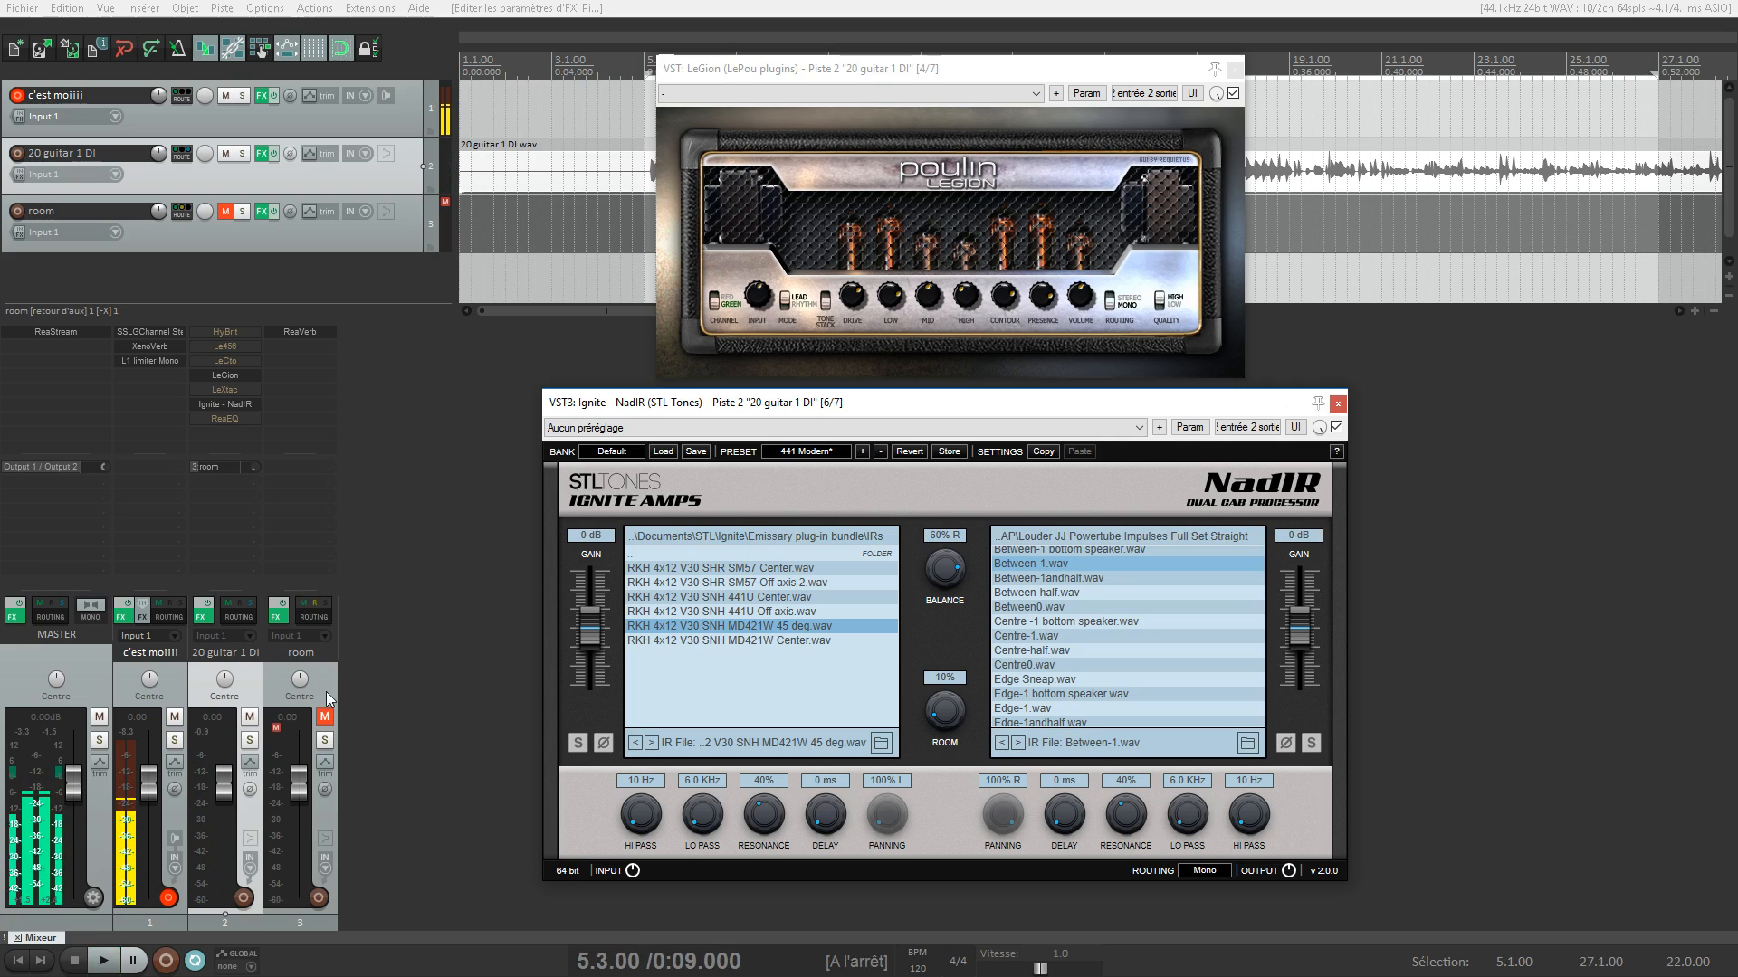
# Unmute the room track, set NadIR's room amount back to 0% and briefly play the guitar with the room send
pyautogui.click(324, 716)
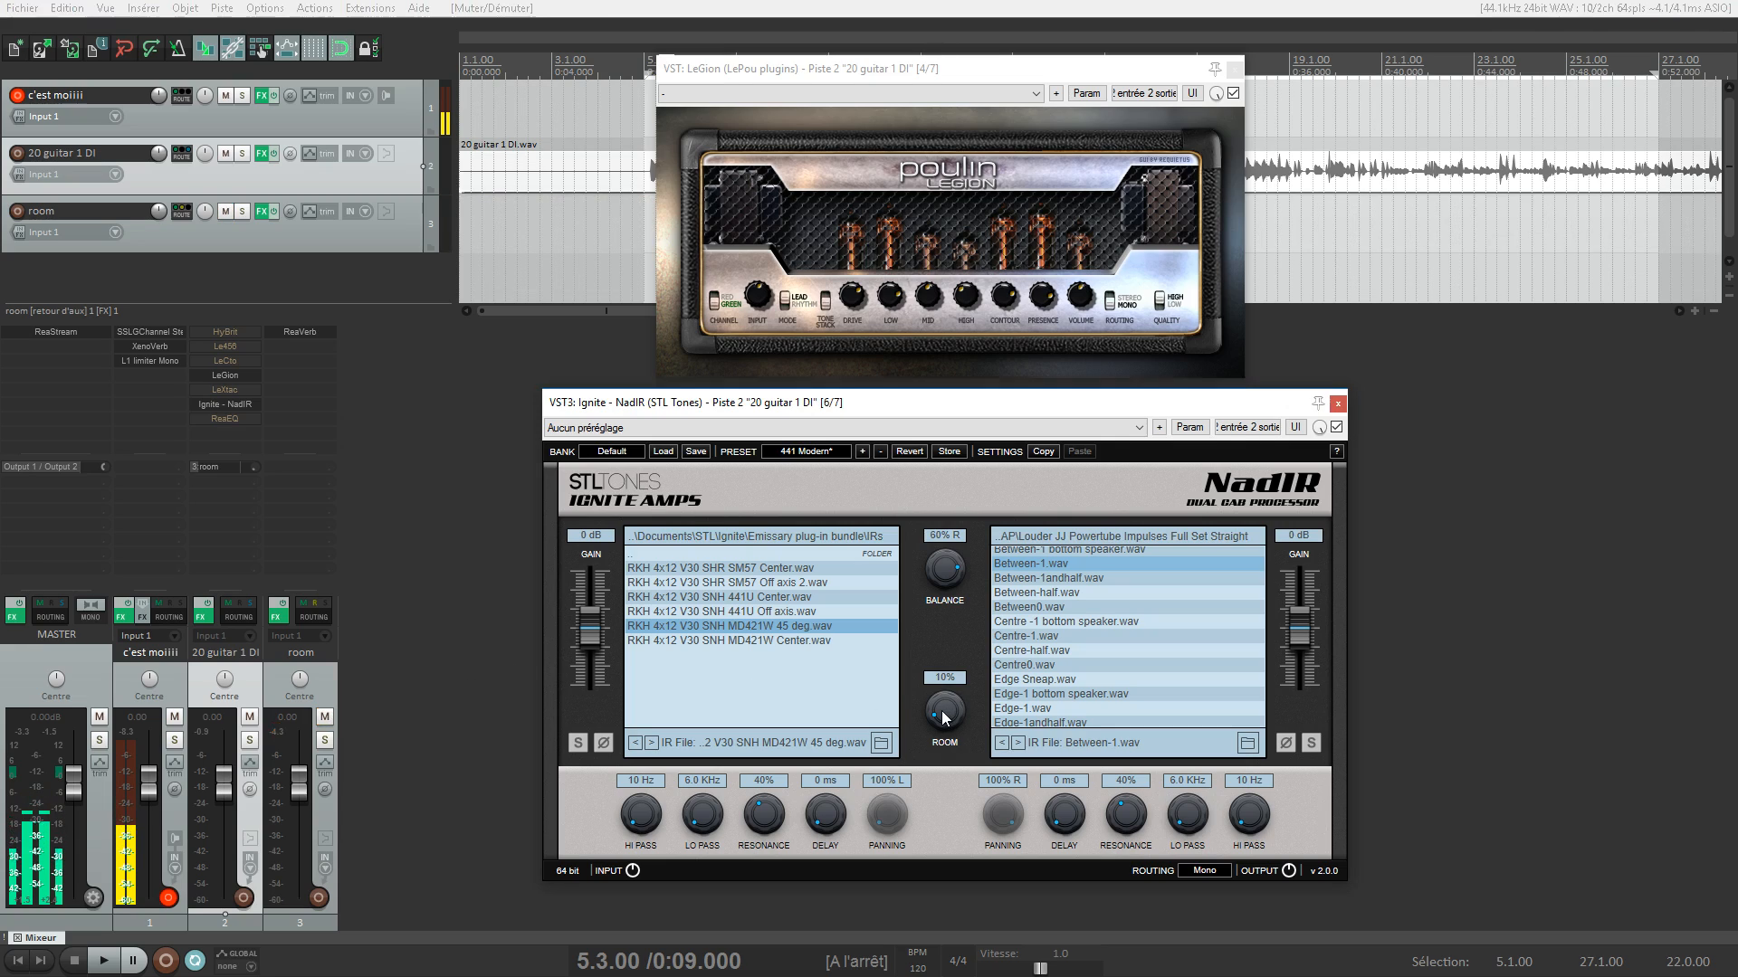
pyautogui.moveTo(944, 711); pyautogui.dragTo(948, 782)
pyautogui.press('space')
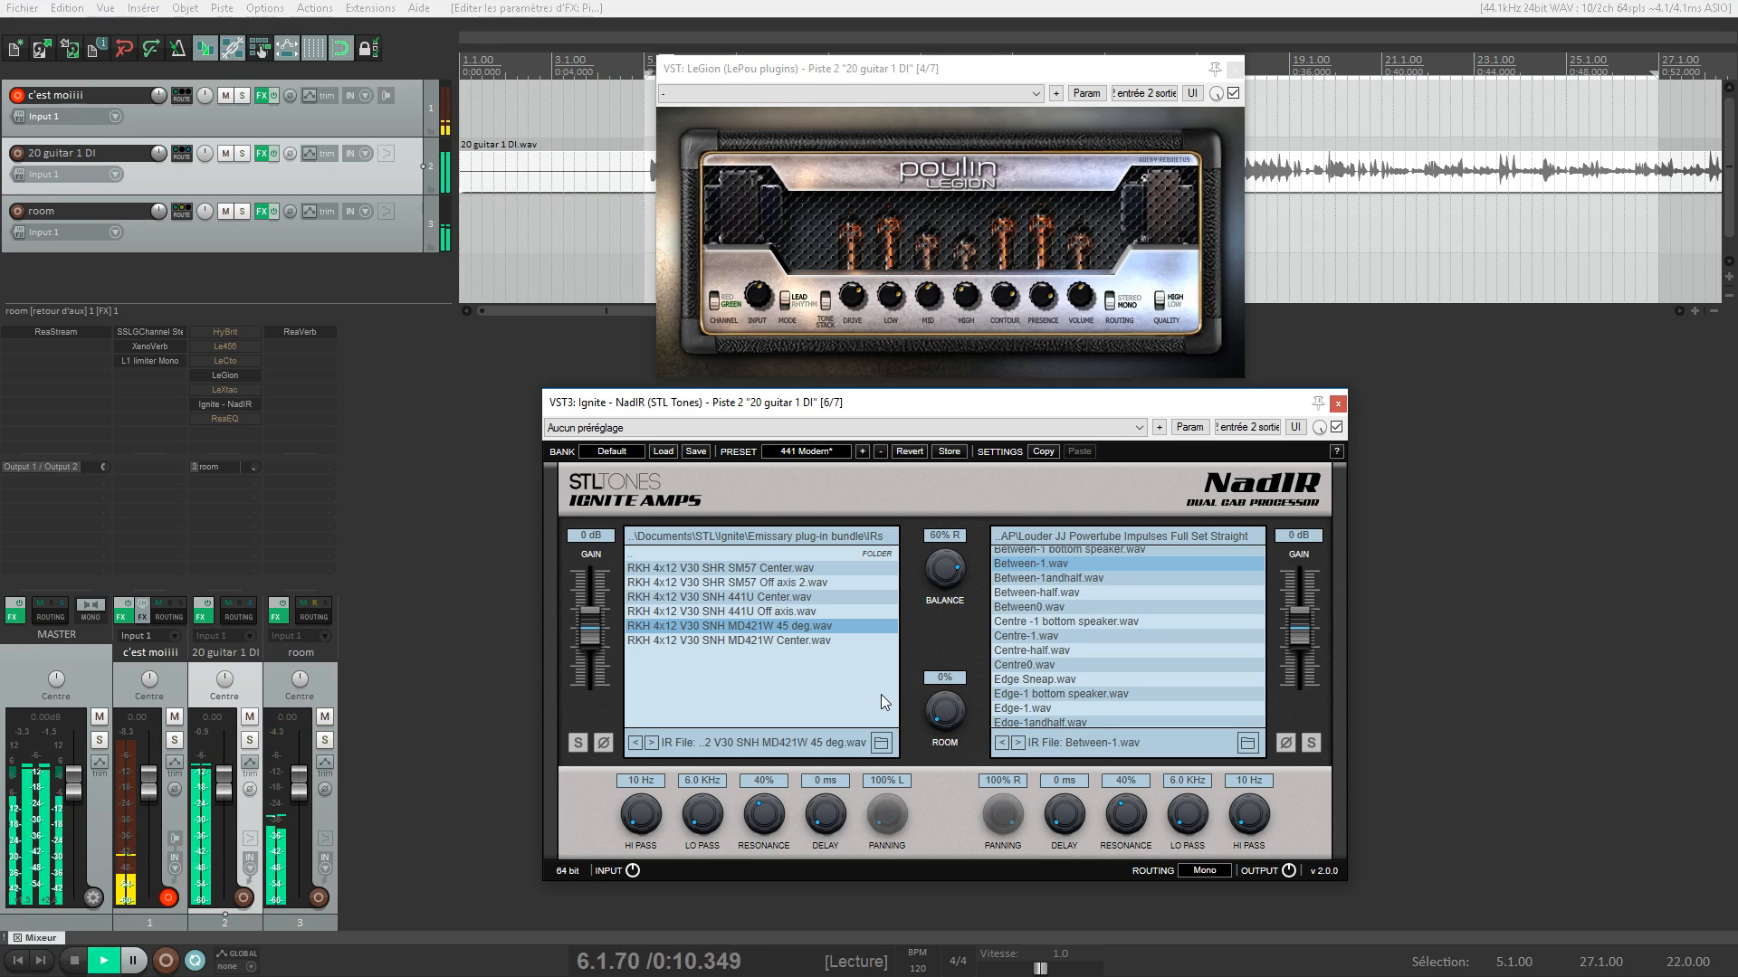
pyautogui.press('space')
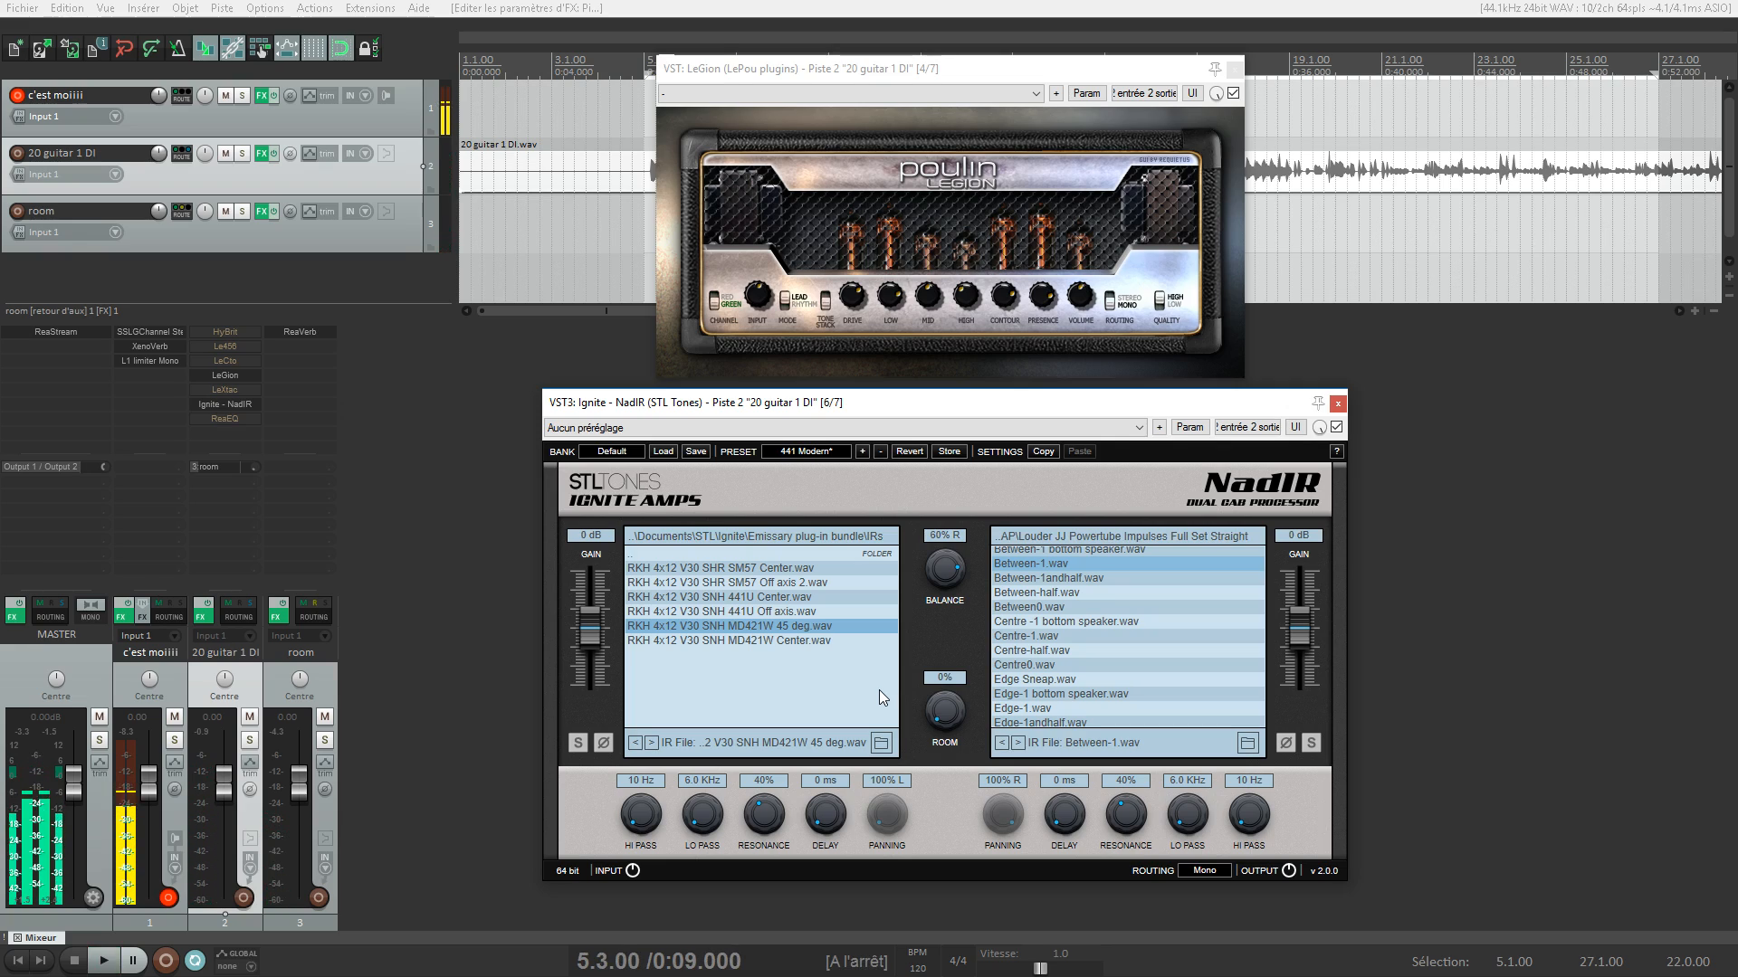
# Examine the impulse settings of ReaVerb on the room track and XenoVerb on the voice track, and close both
pyautogui.click(300, 333)
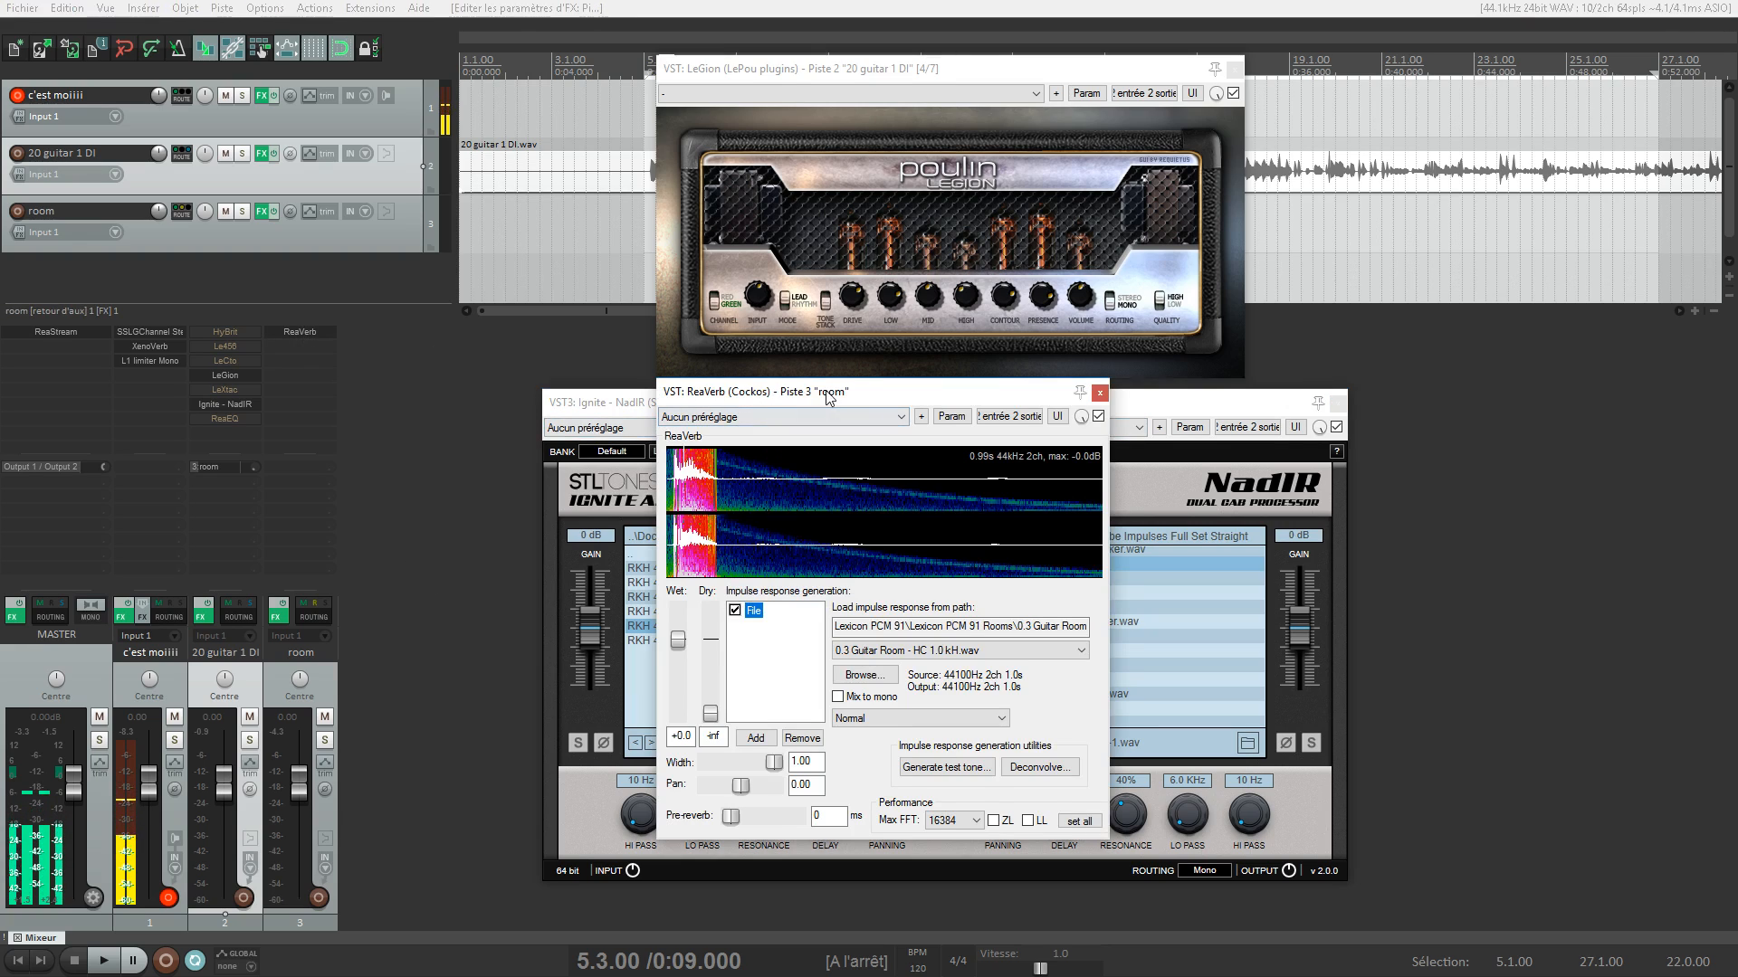
pyautogui.moveTo(826, 395); pyautogui.dragTo(802, 261)
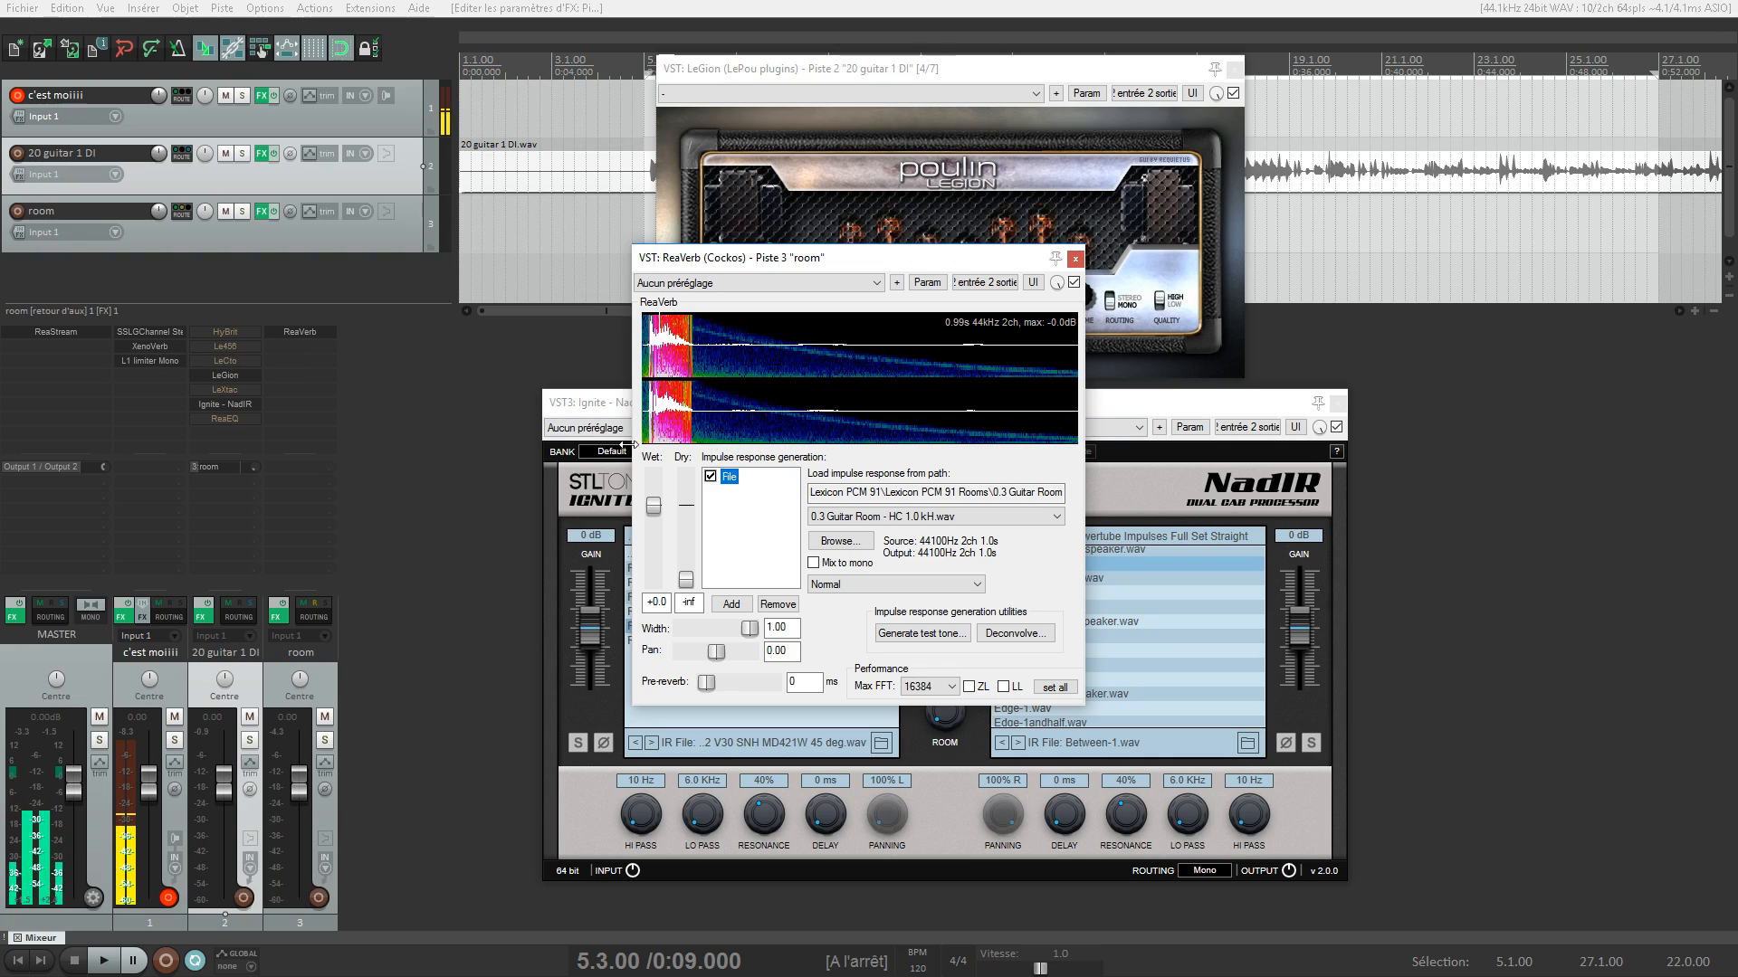
pyautogui.click(157, 347)
pyautogui.doubleClick(157, 348)
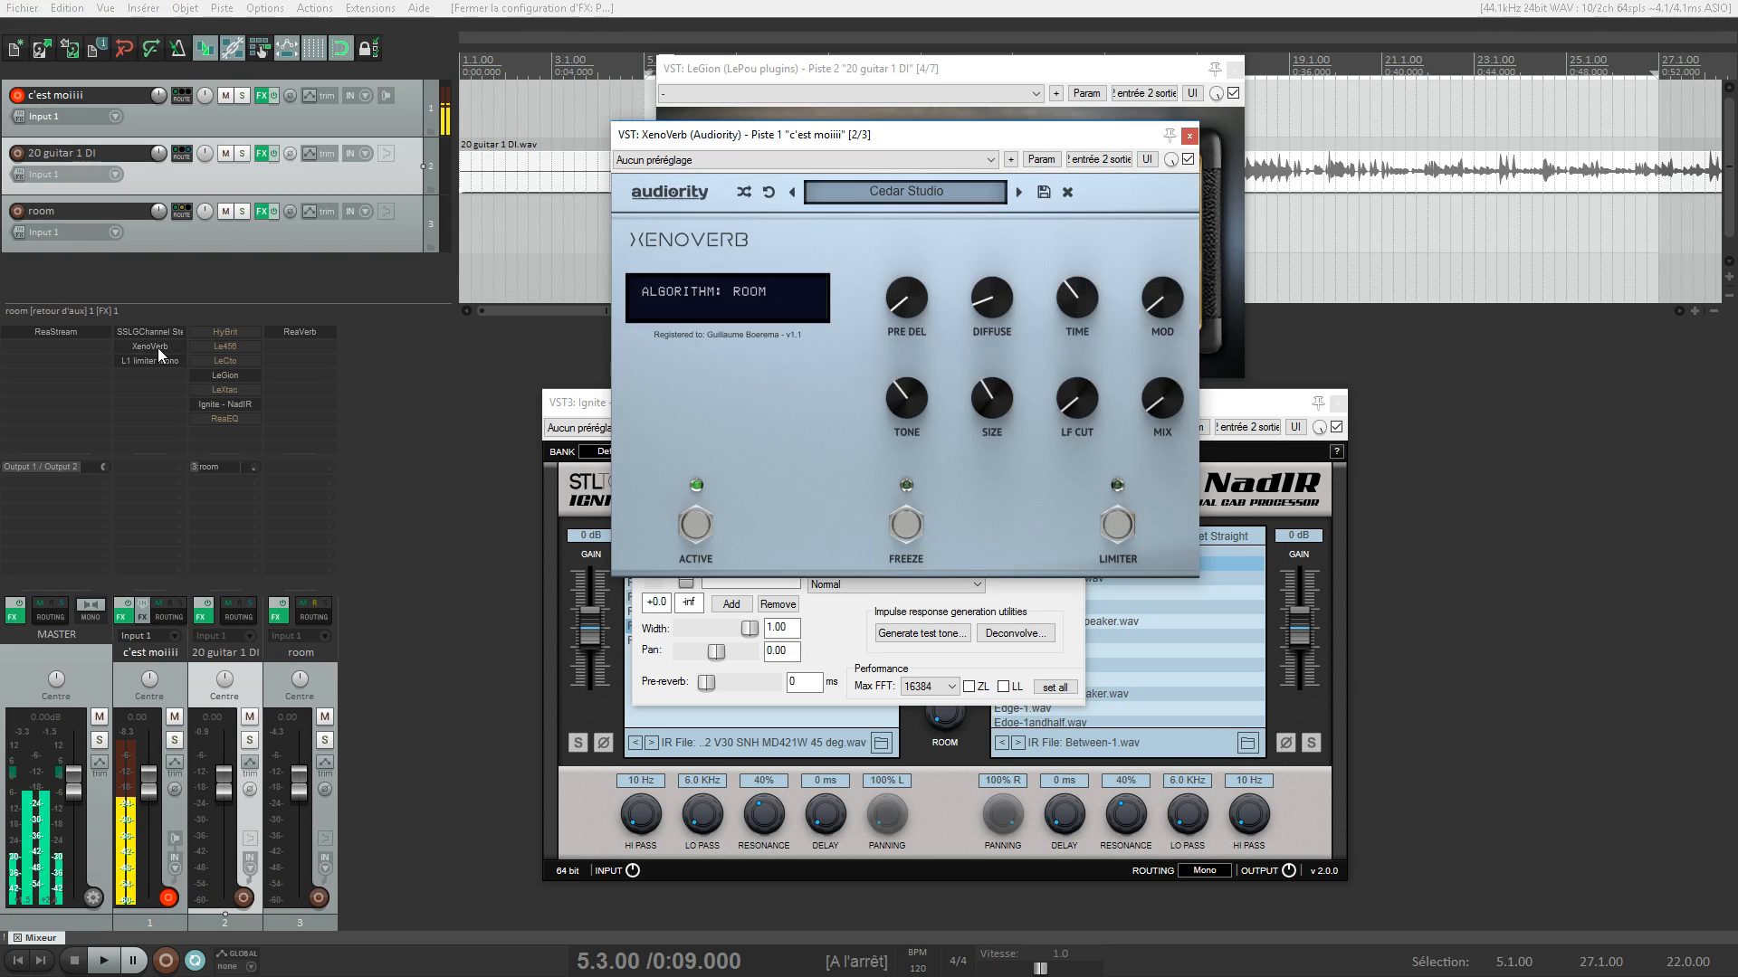
pyautogui.click(1188, 137)
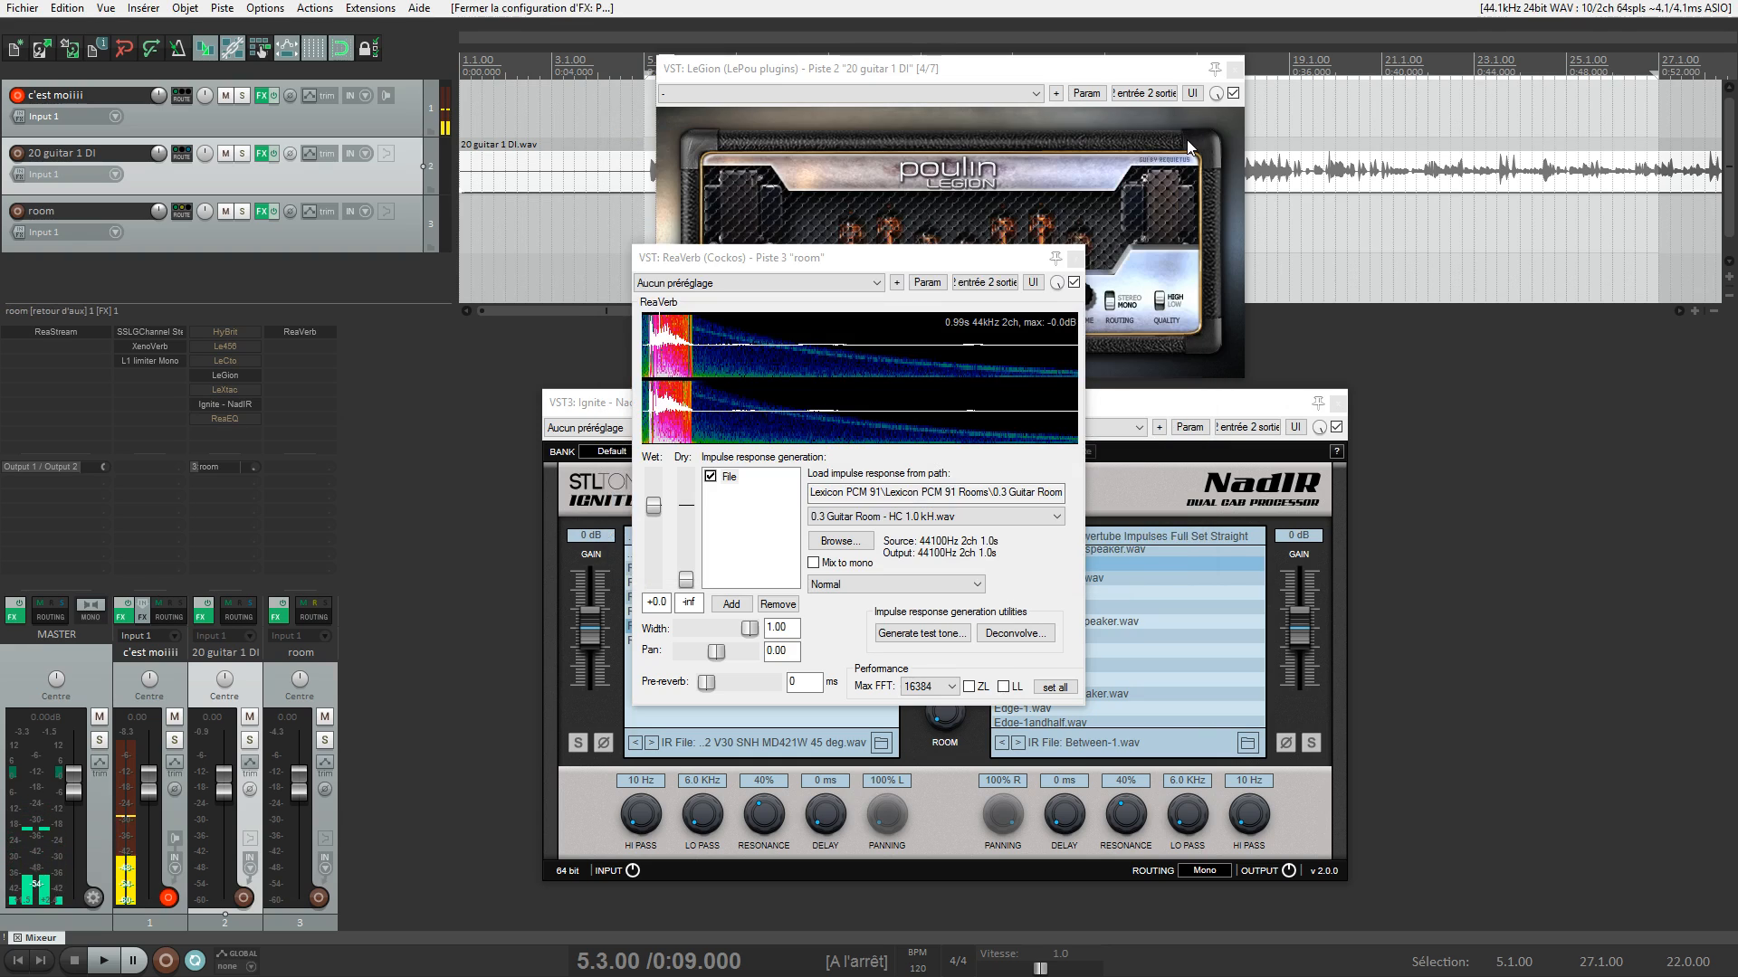
pyautogui.click(1076, 261)
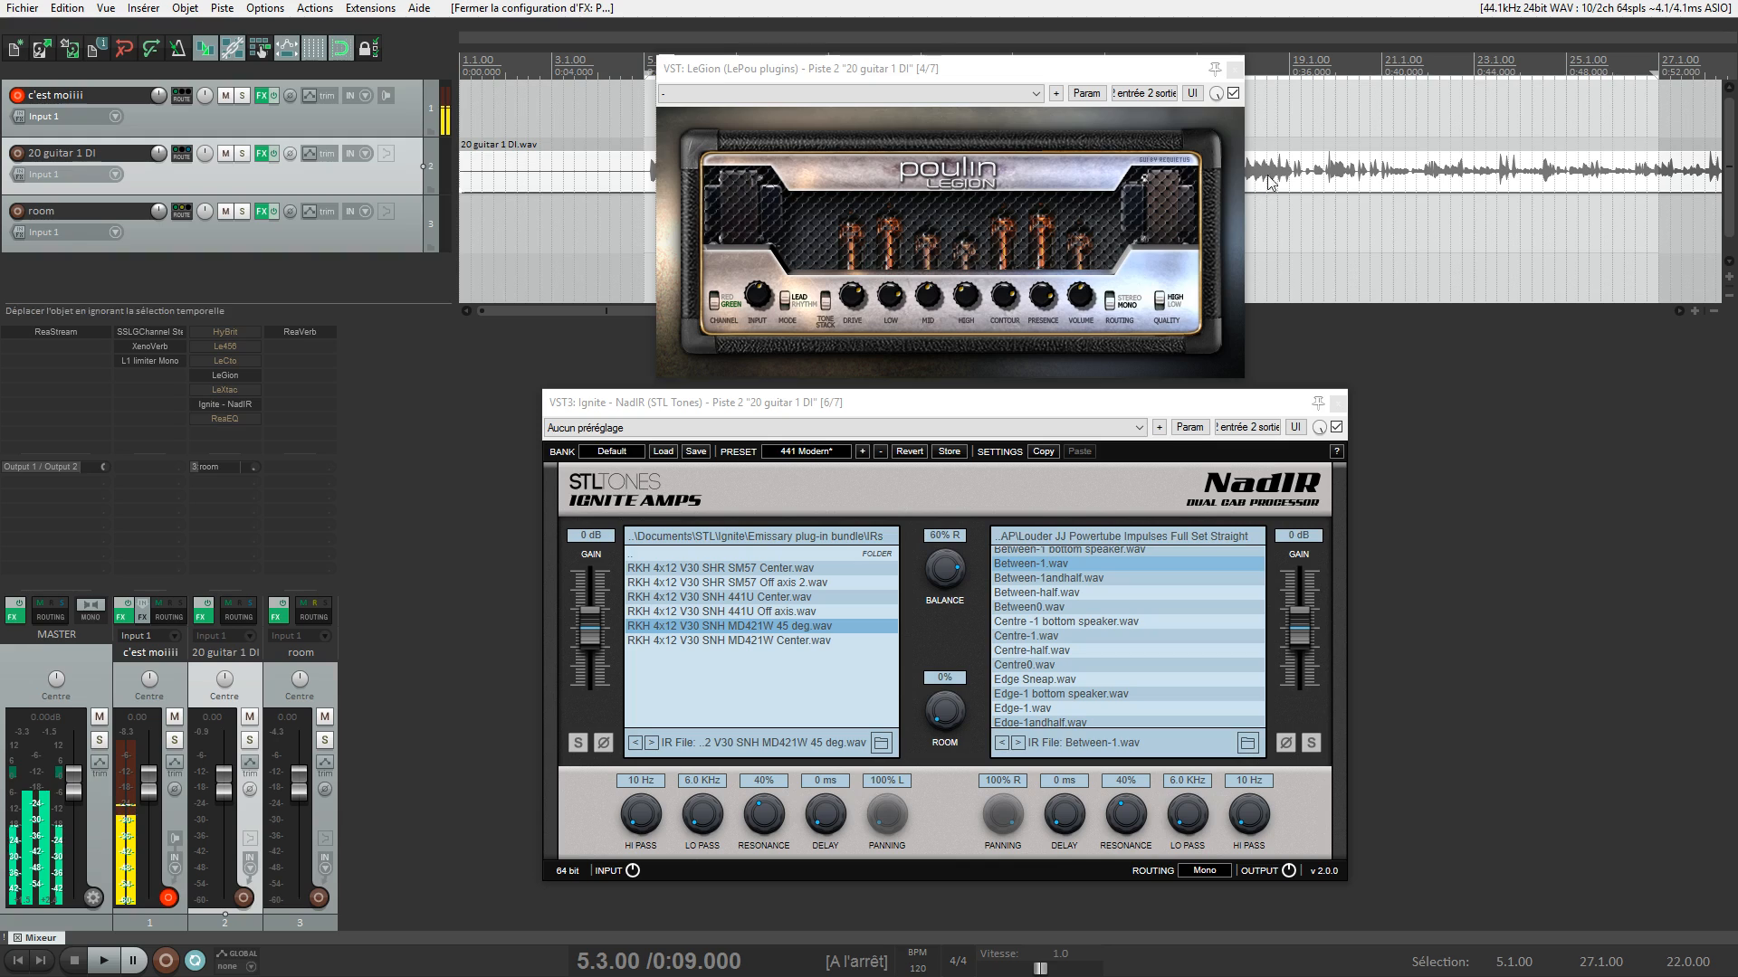
# Close LeGion, open LeXtac on the guitar track above NadIR, and enable it during playback
pyautogui.click(1234, 68)
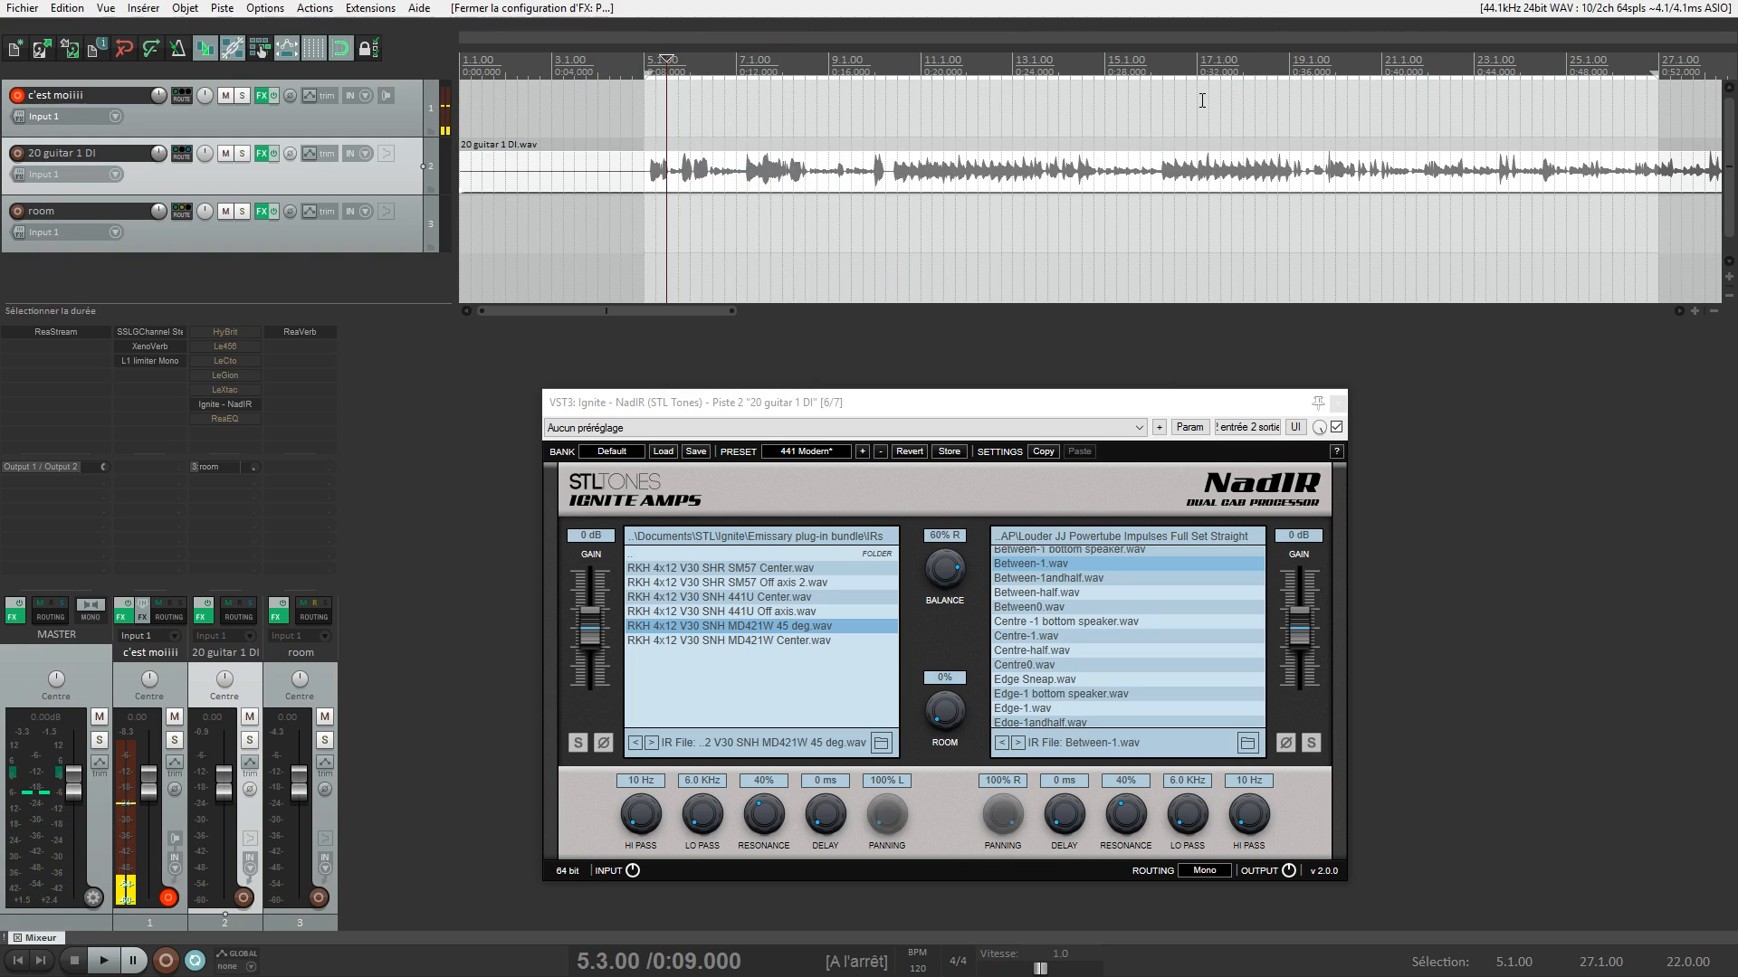
pyautogui.click(225, 390)
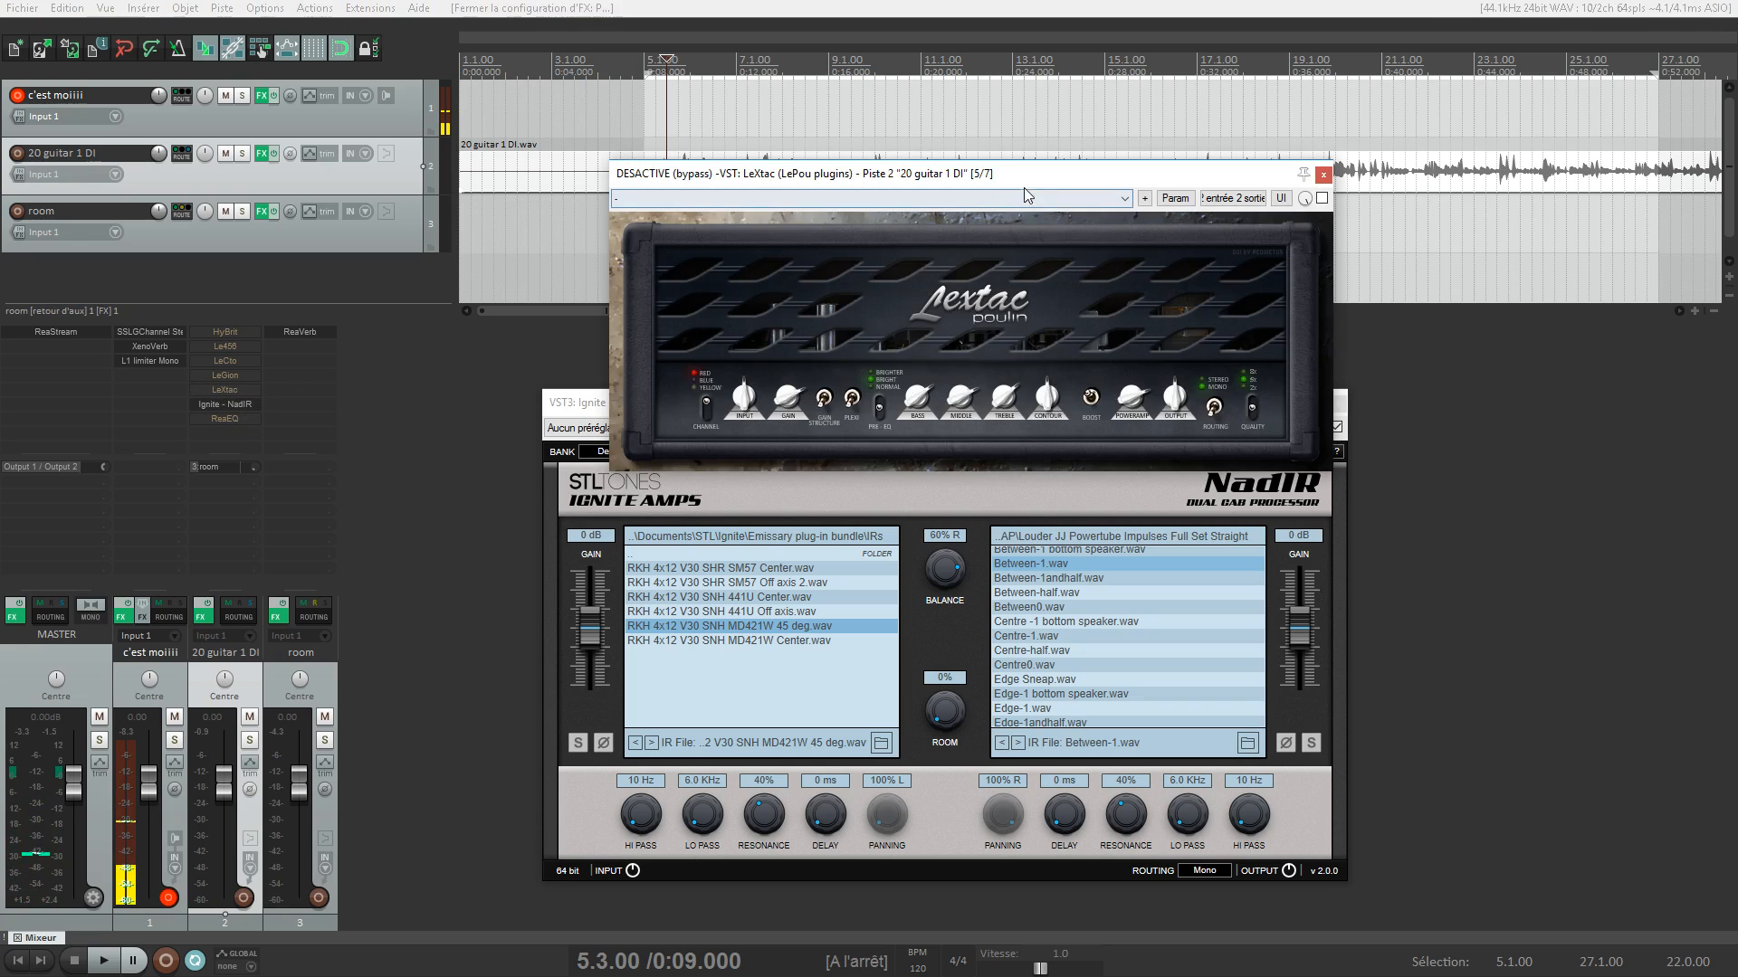
pyautogui.moveTo(1025, 181); pyautogui.dragTo(997, 70)
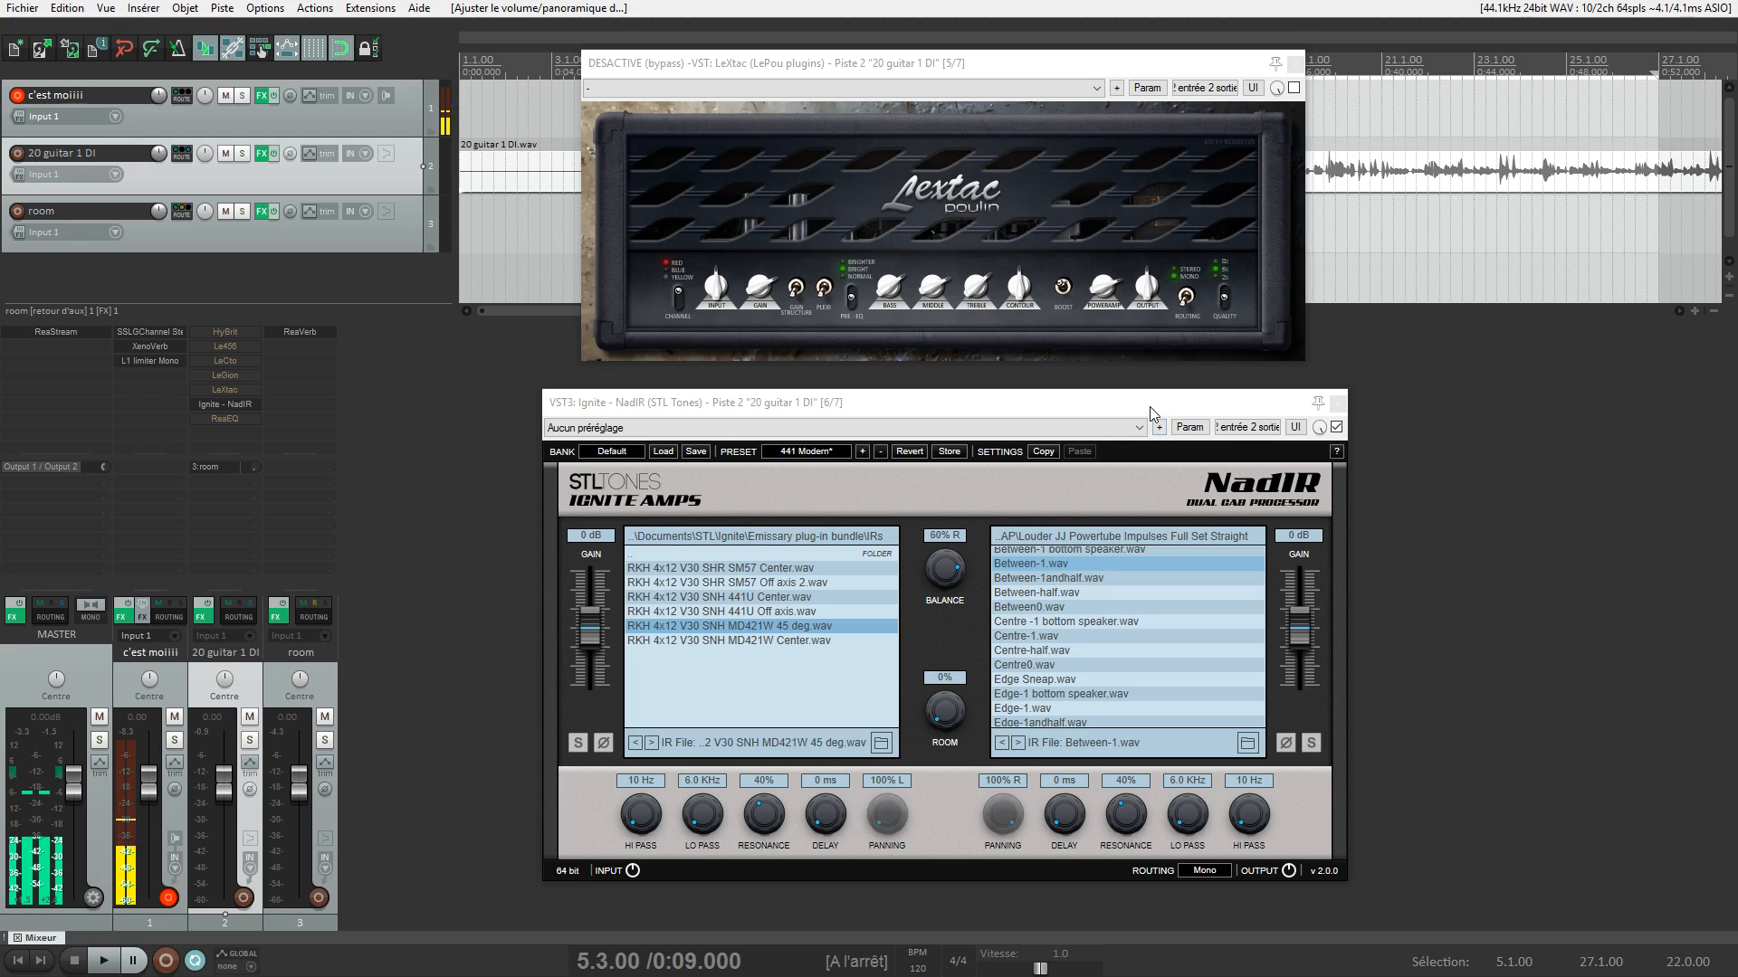
pyautogui.press('space')
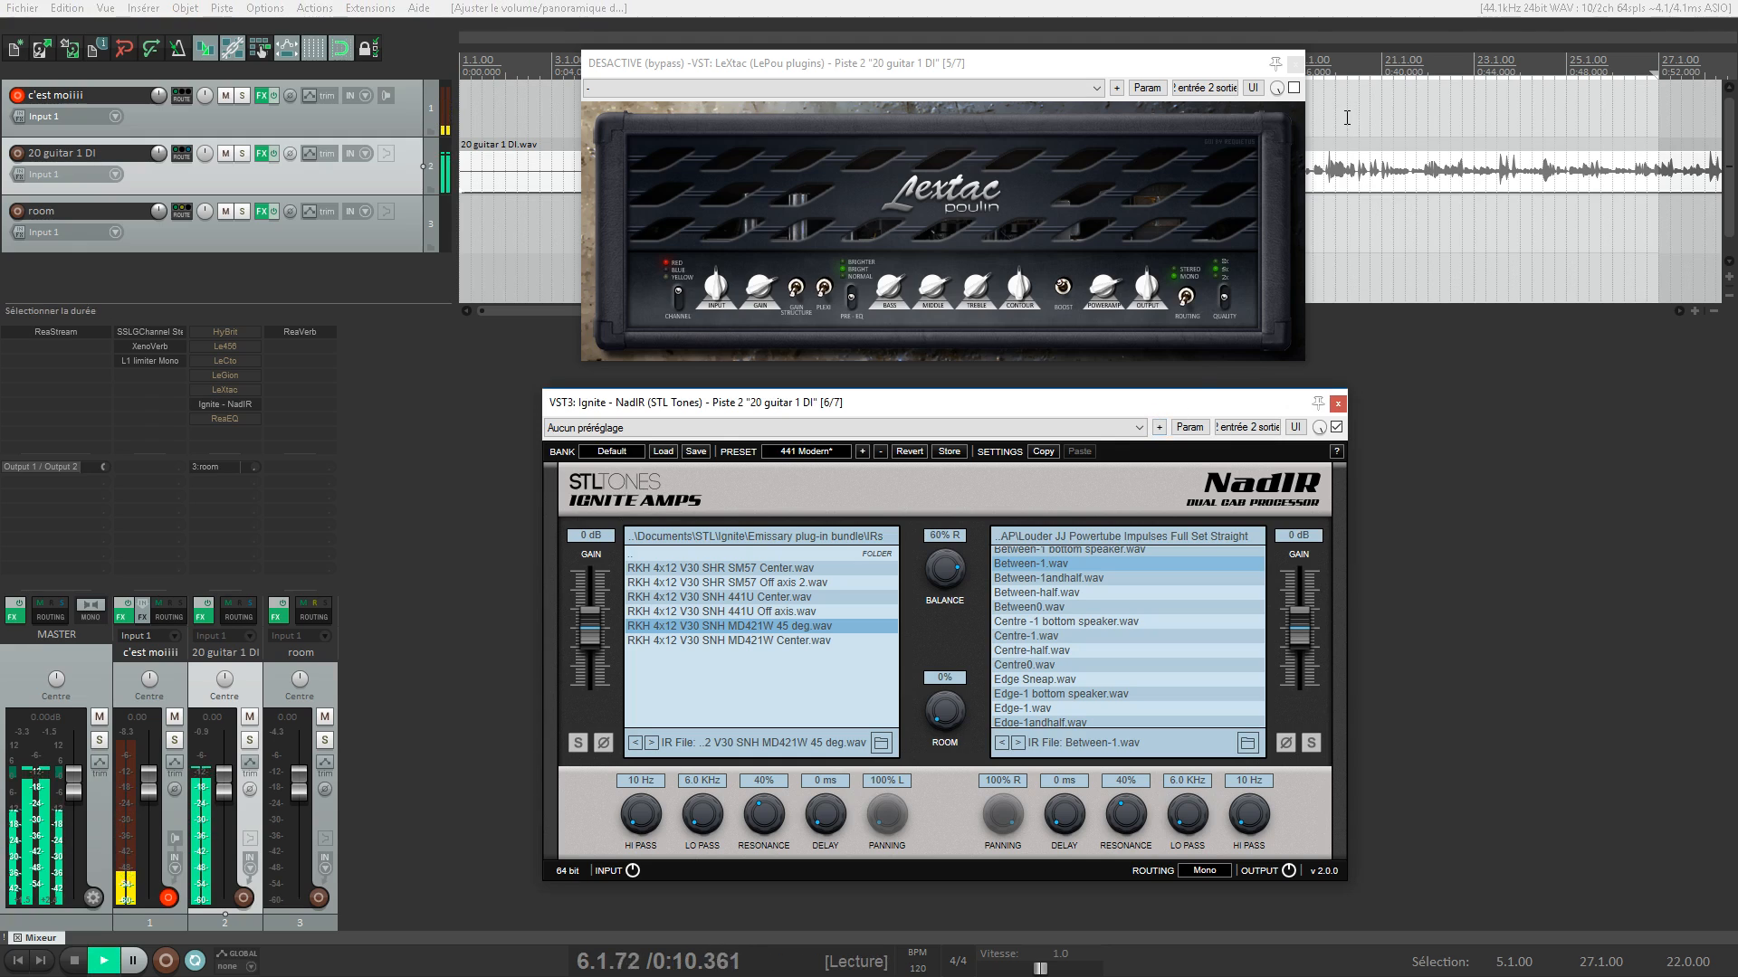
pyautogui.click(1294, 87)
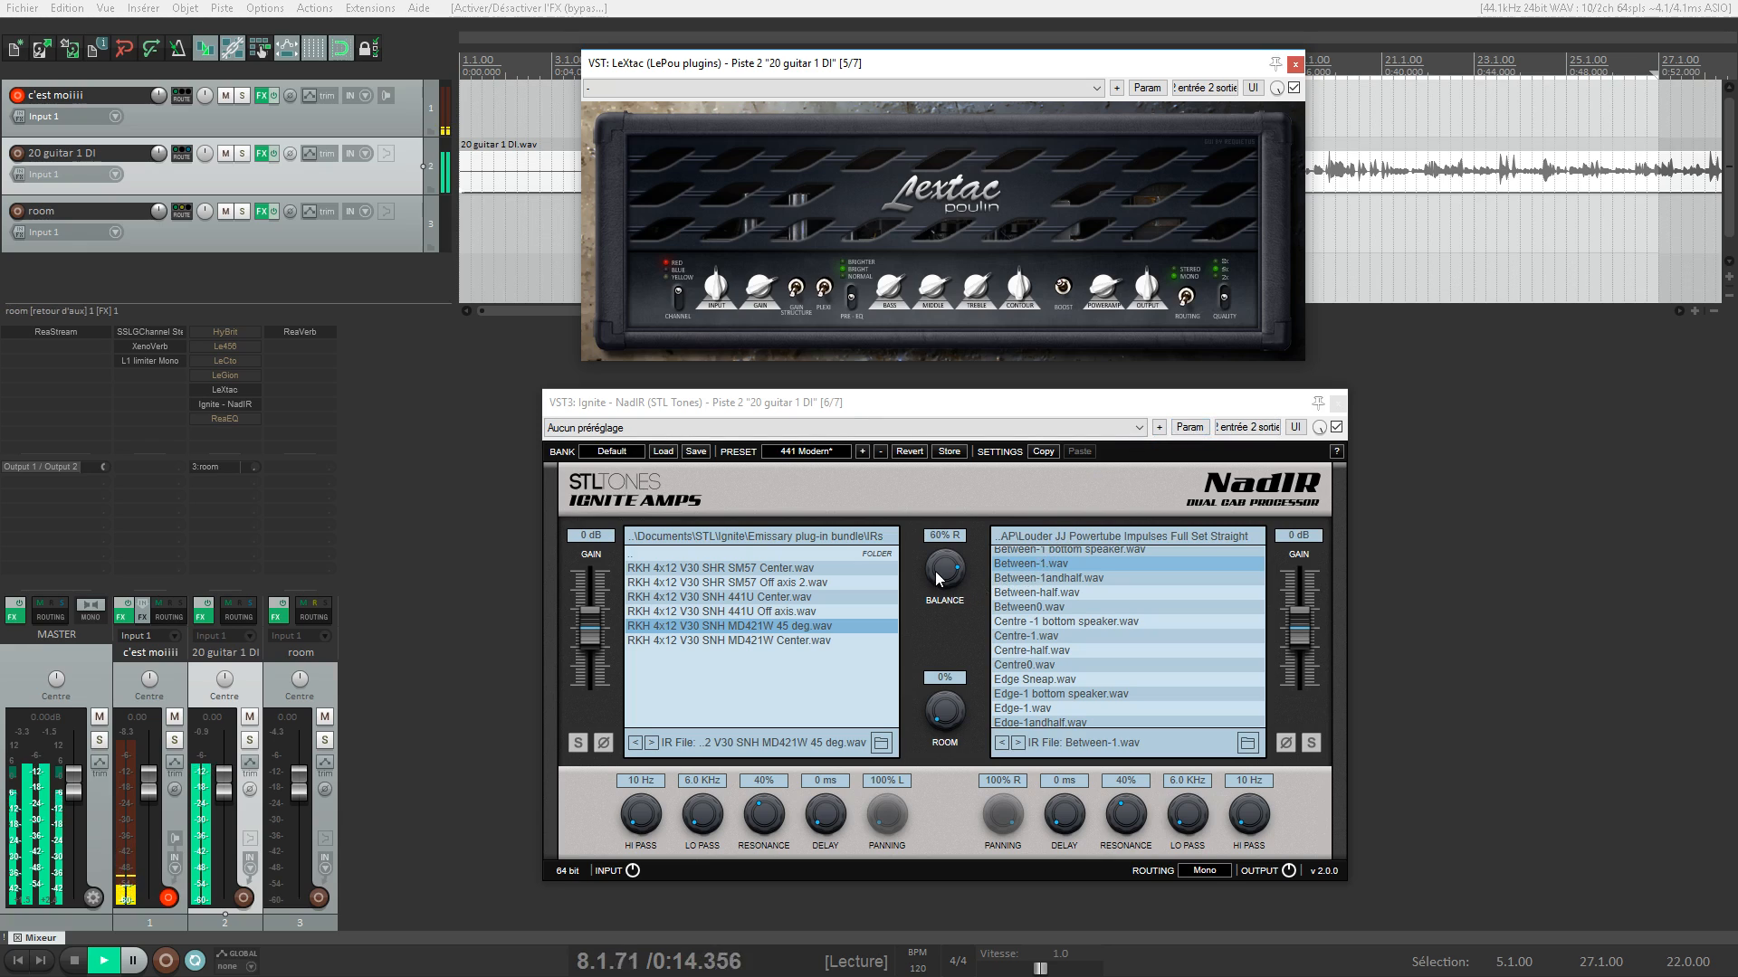
# With the balance at 100% R, audition the second cabinet's Between impulses, choose Between-1andhalf.wav and set the balance to 75% R
pyautogui.moveTo(938, 579); pyautogui.dragTo(945, 524)
pyautogui.click(1030, 593)
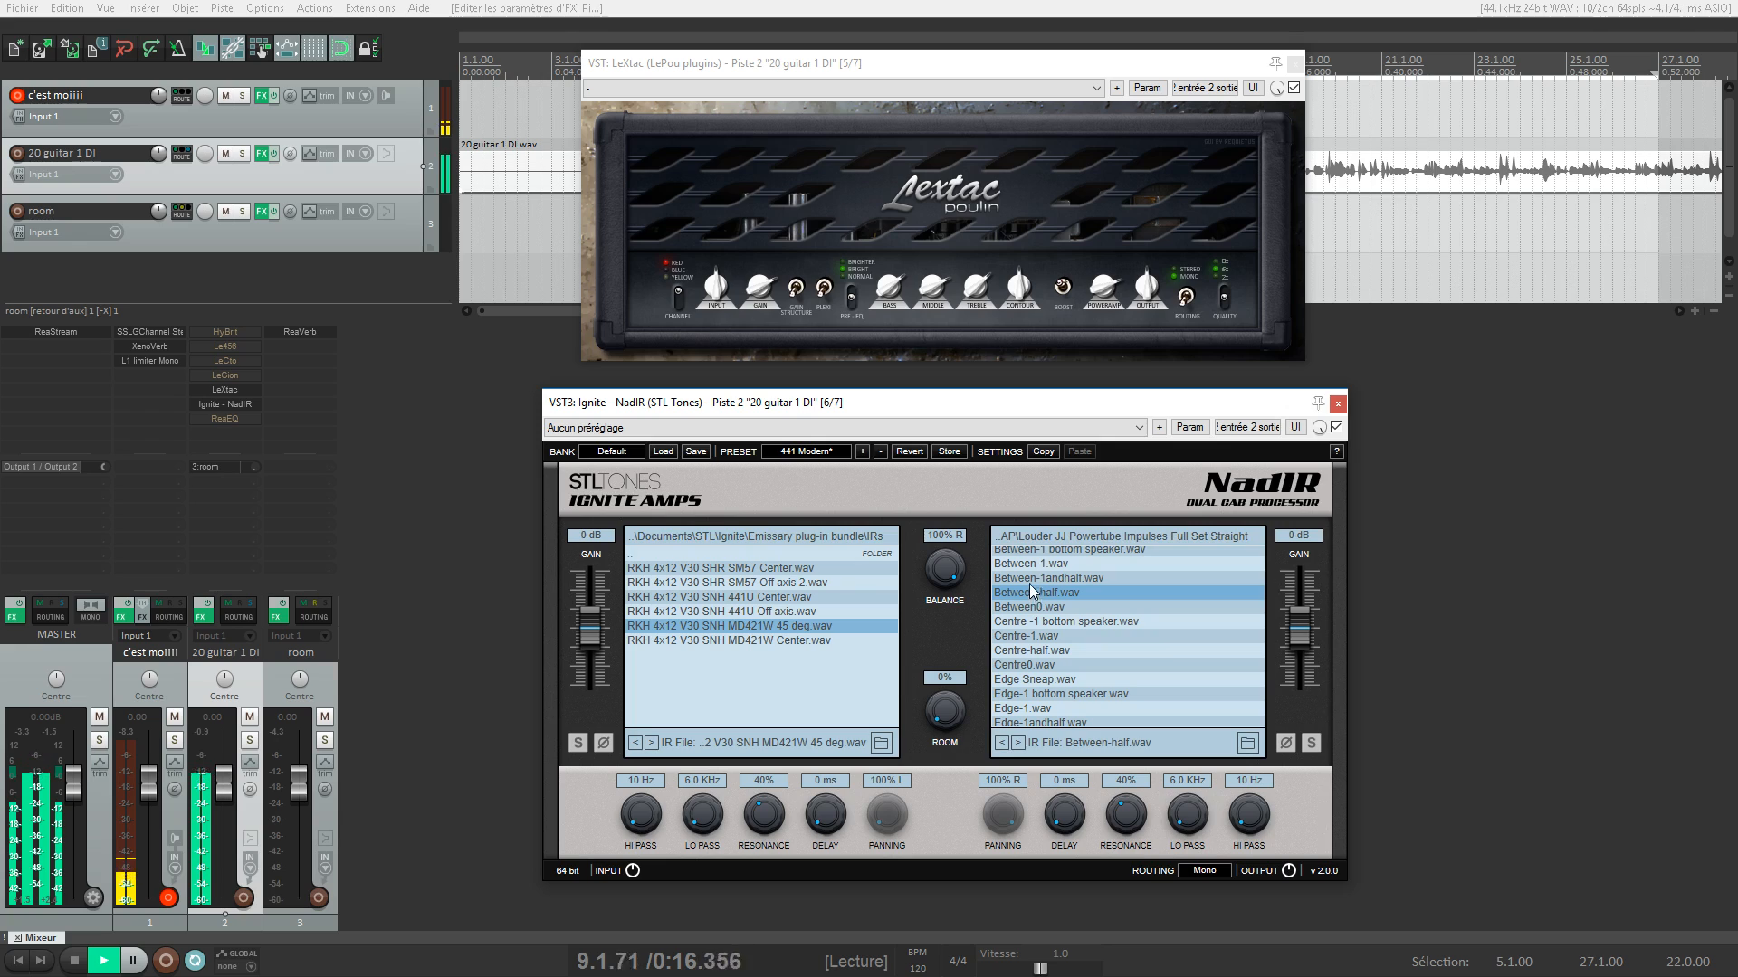
pyautogui.click(1032, 576)
pyautogui.moveTo(947, 578); pyautogui.dragTo(947, 597)
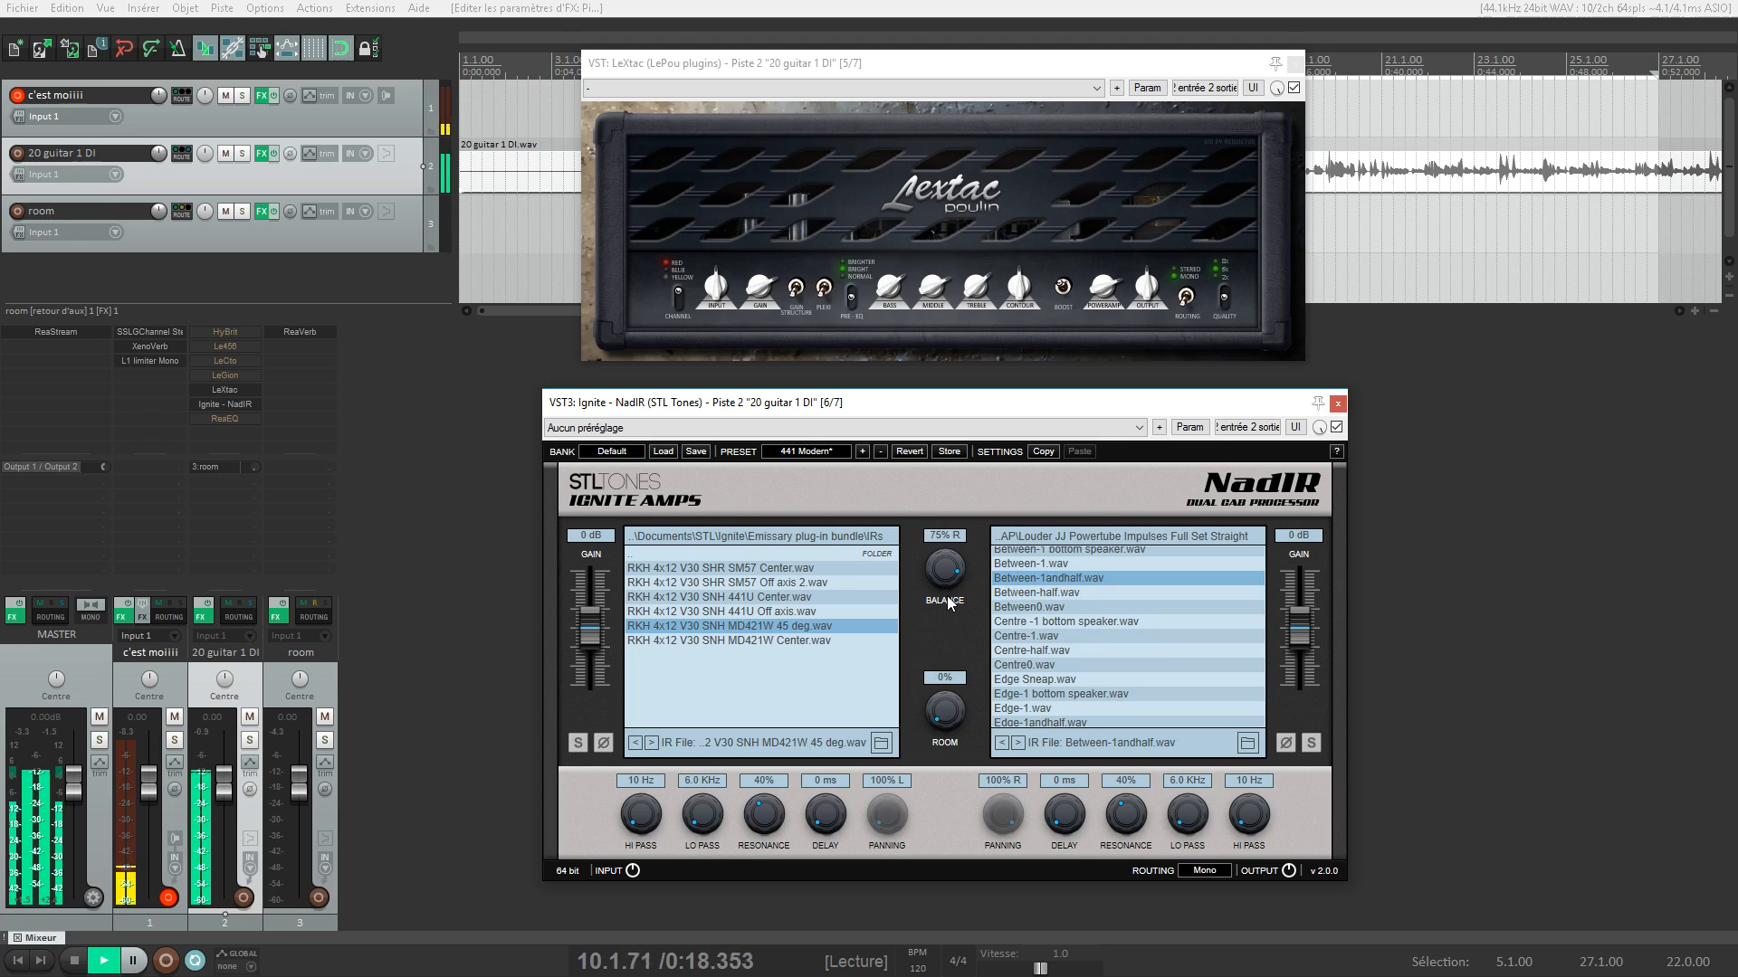
# Audition the first cabinet's MD421W Center impulse, choose RKH 4x12 V30 SNH 441U Center.wav and set the balance to 45% R
pyautogui.click(759, 640)
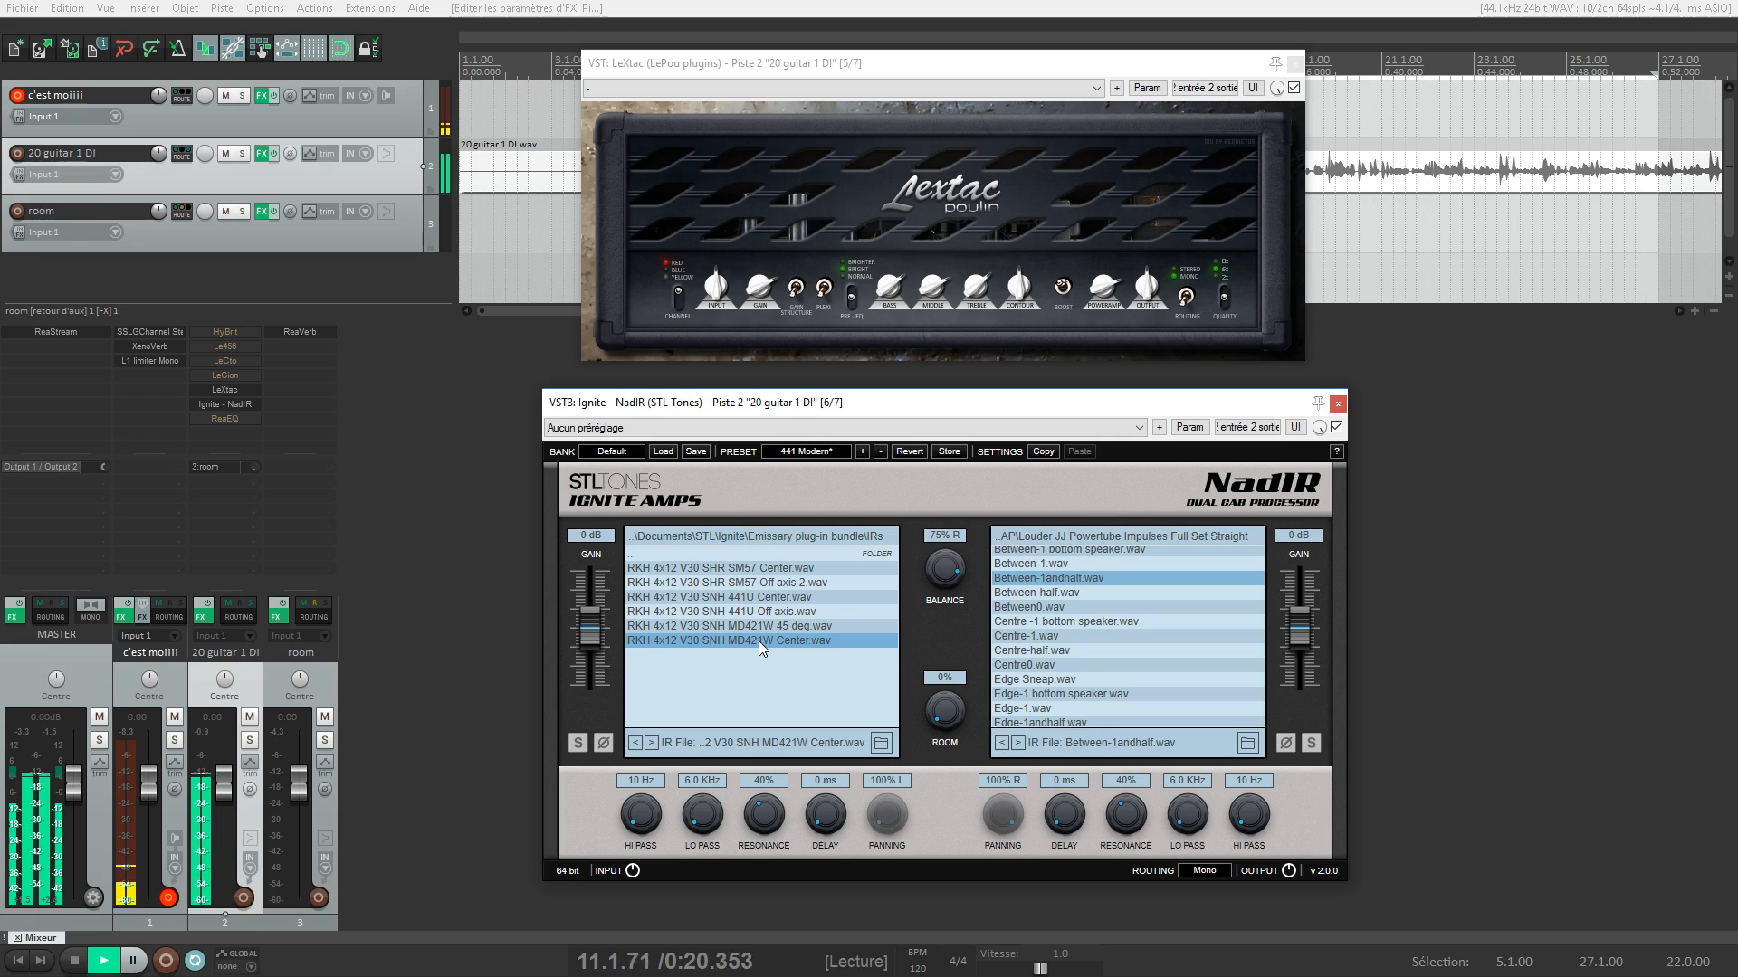
pyautogui.click(762, 598)
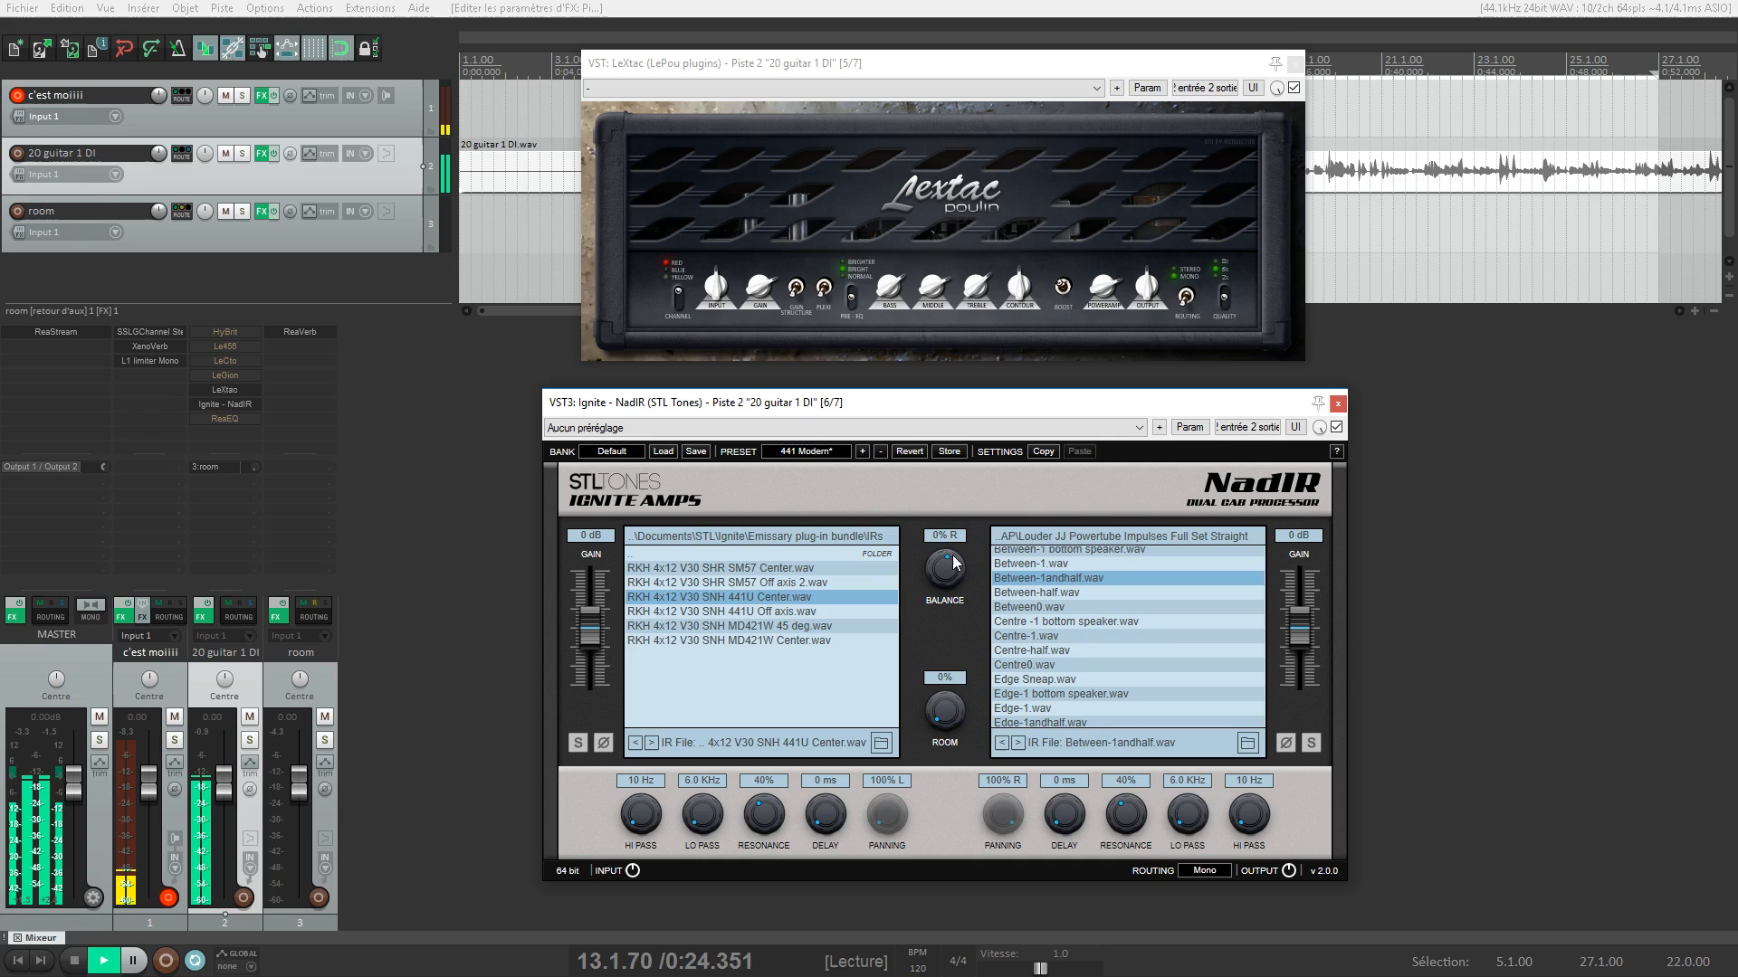
pyautogui.scroll(3, 959, 538)
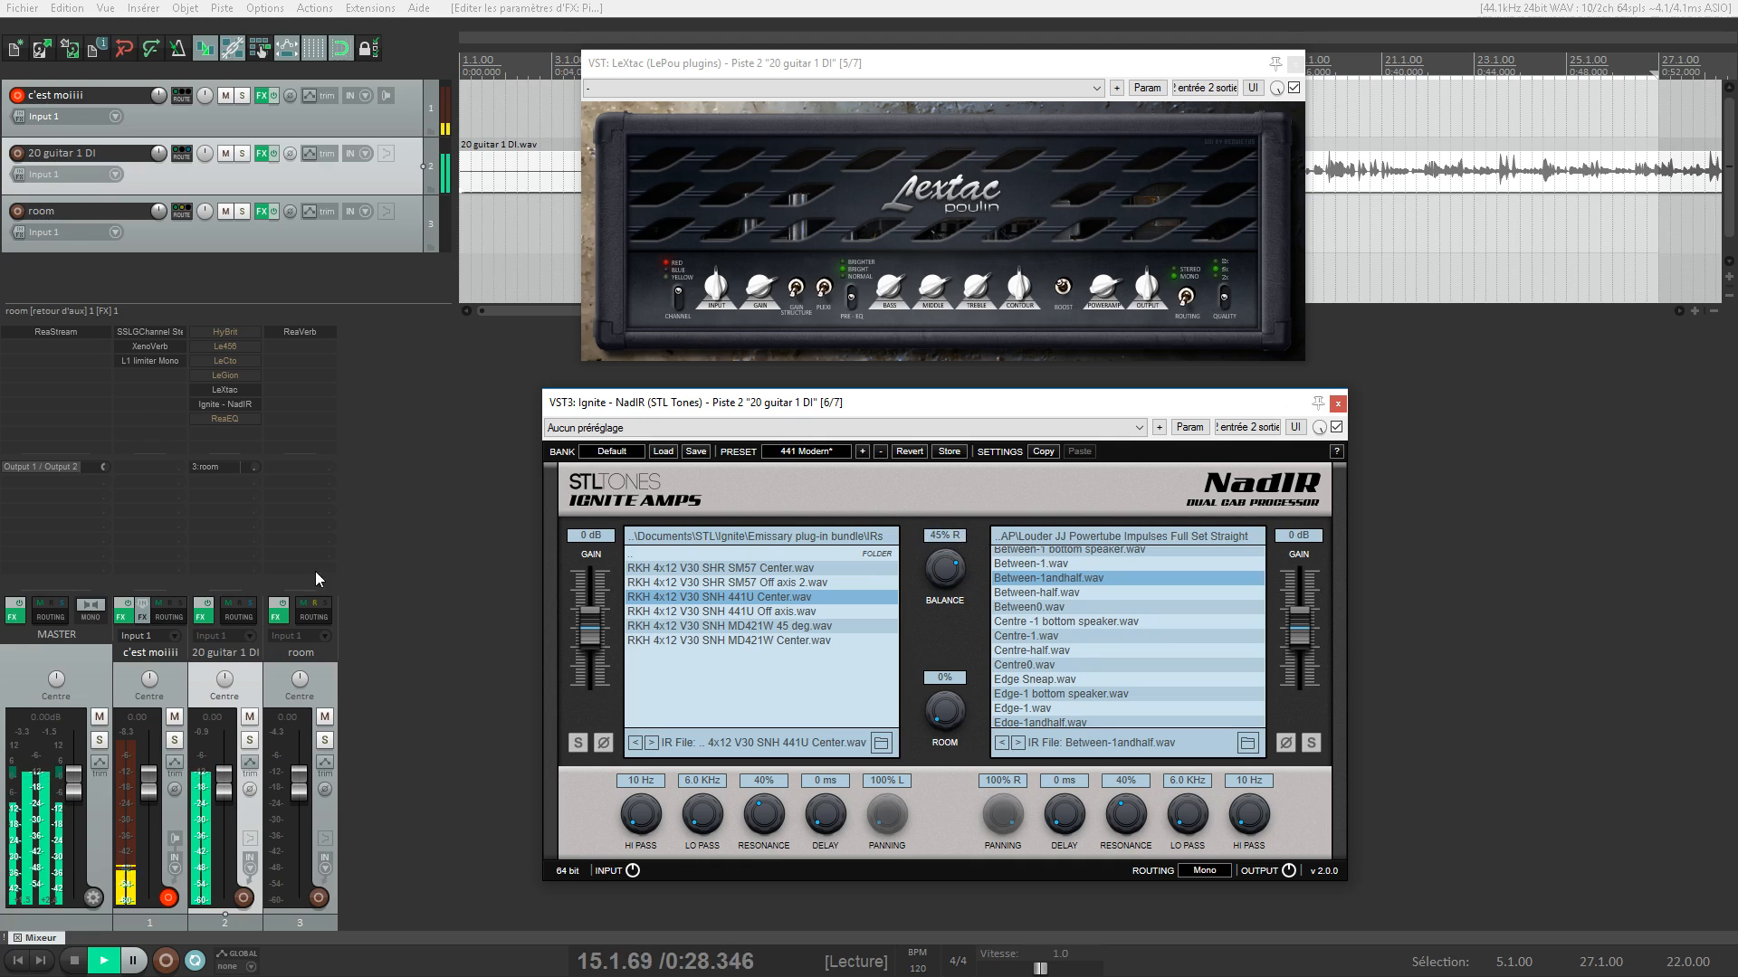
# Bring the guitar track's send to the room track to -22.4 dB during playback and fine-tune it
pyautogui.moveTo(253, 464)
pyautogui.mouseDown()
pyautogui.moveTo(253, 525)
pyautogui.moveTo(253, 478)
pyautogui.mouseUp()
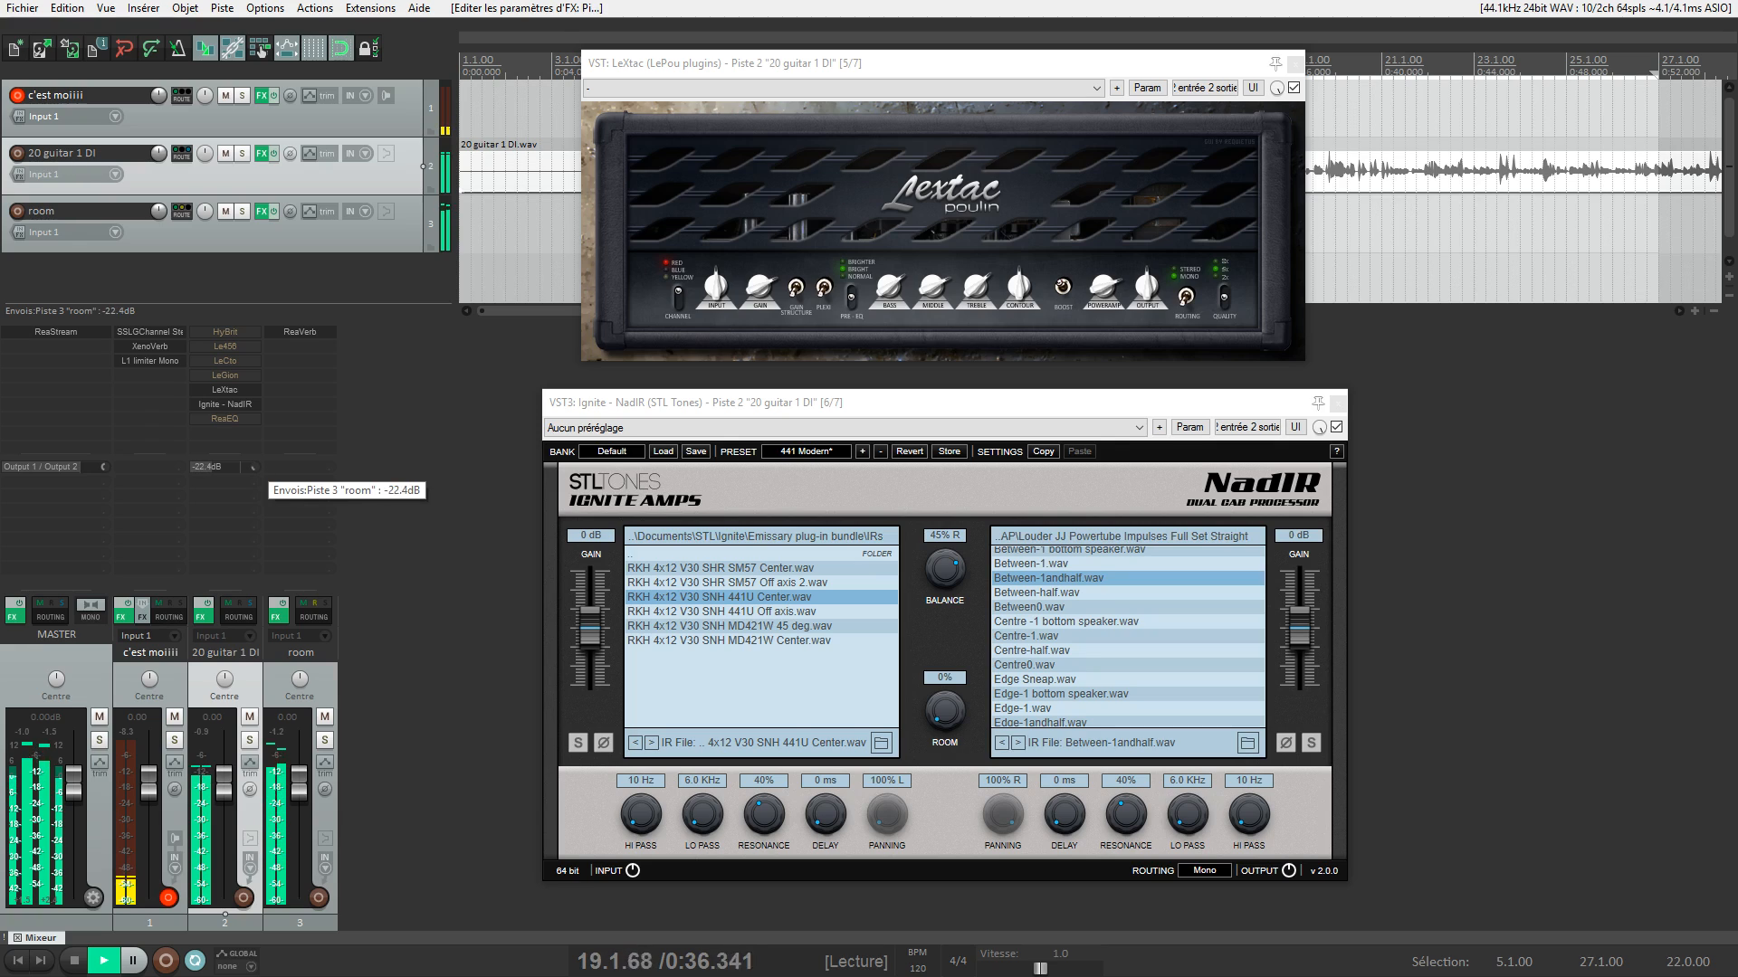
pyautogui.moveTo(254, 467); pyautogui.dragTo(268, 470)
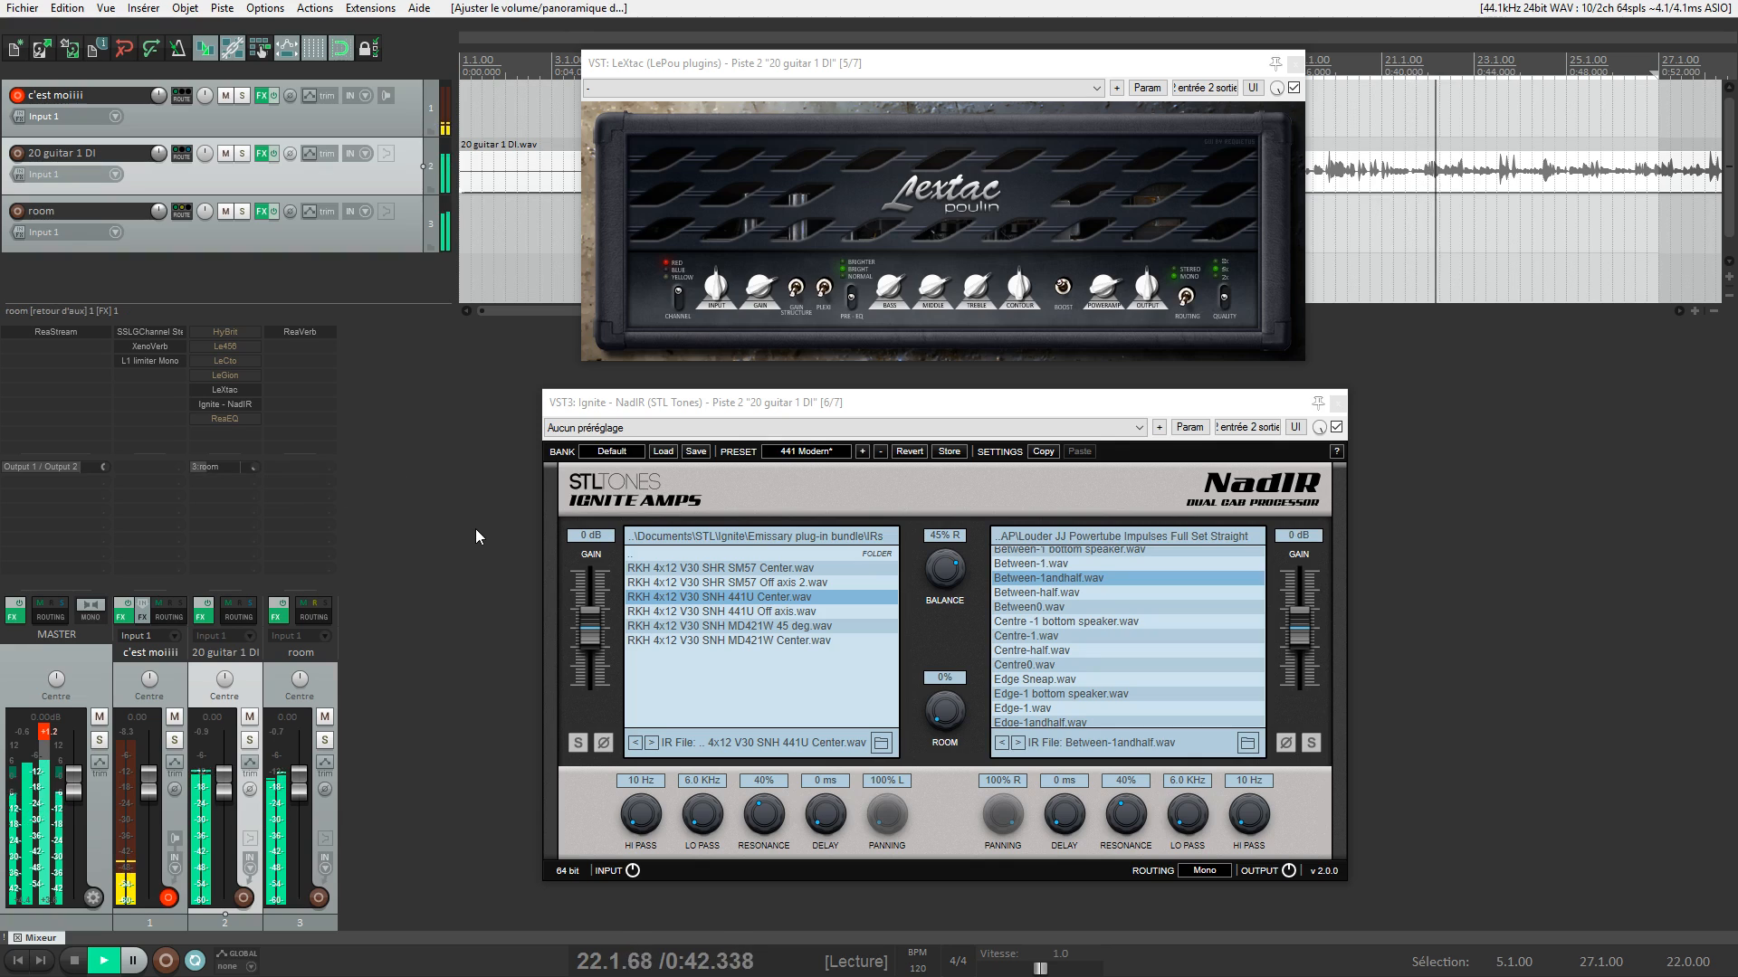
# Stop playback, copy the guitar track's ReaEQ onto the room track after ReaVerb, and open the copy
pyautogui.press('space')
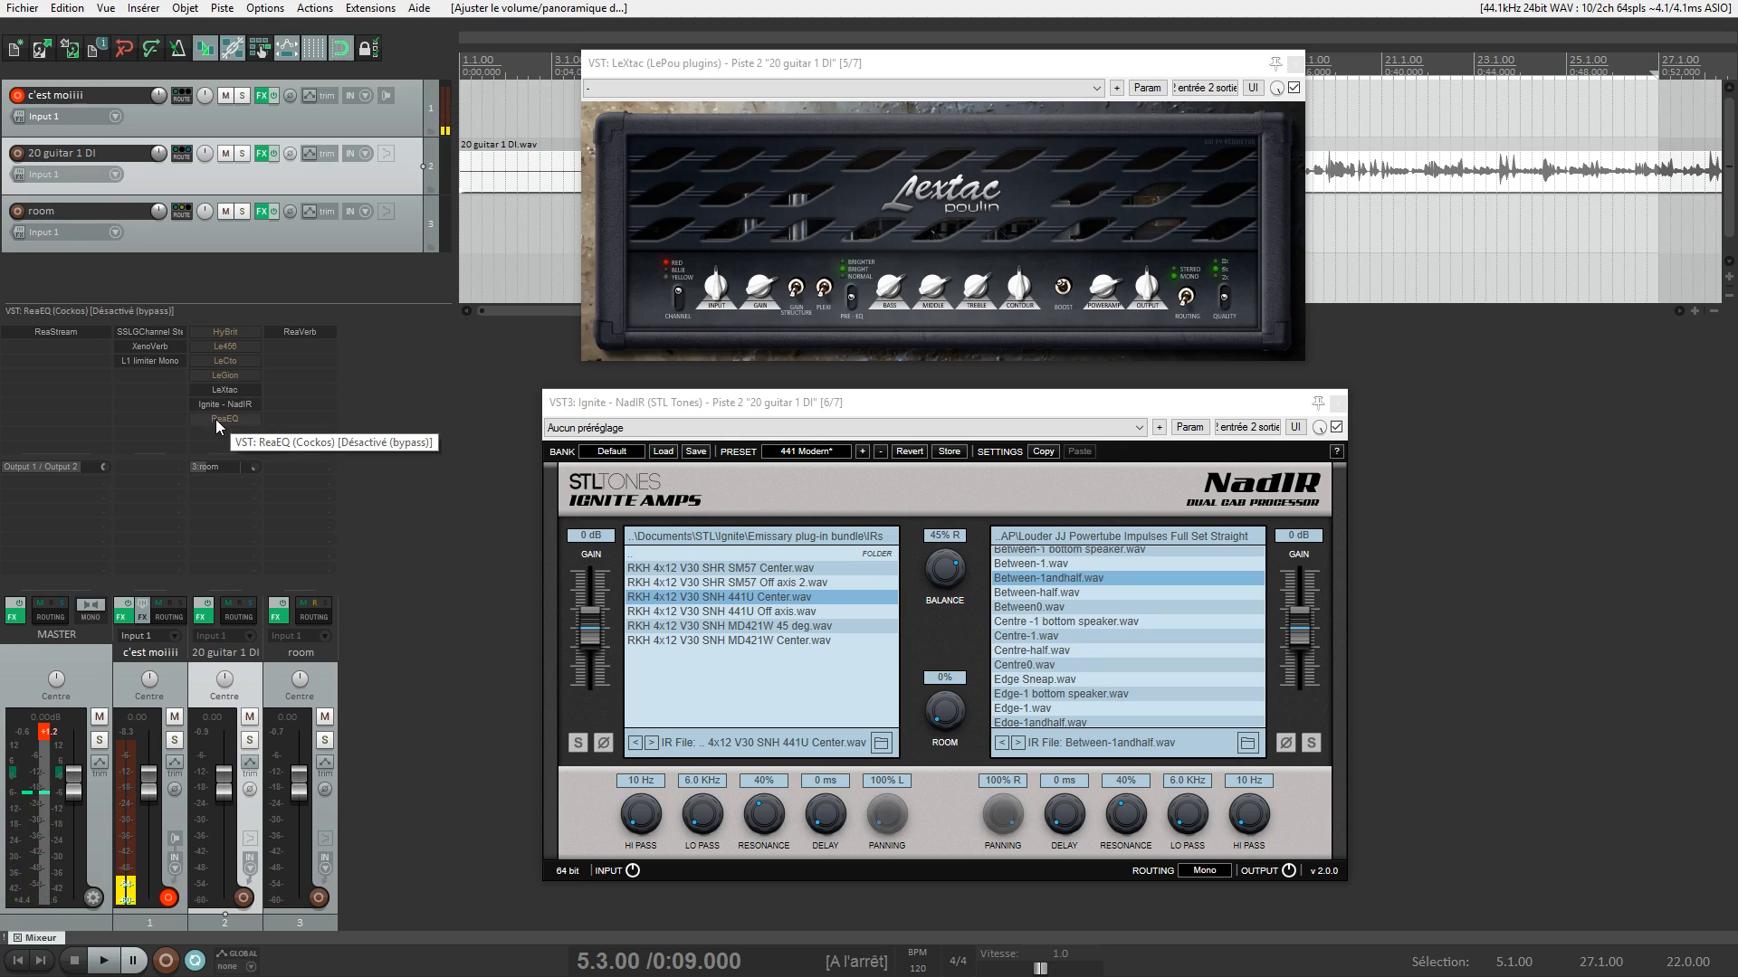
pyautogui.moveTo(238, 415); pyautogui.dragTo(290, 348)
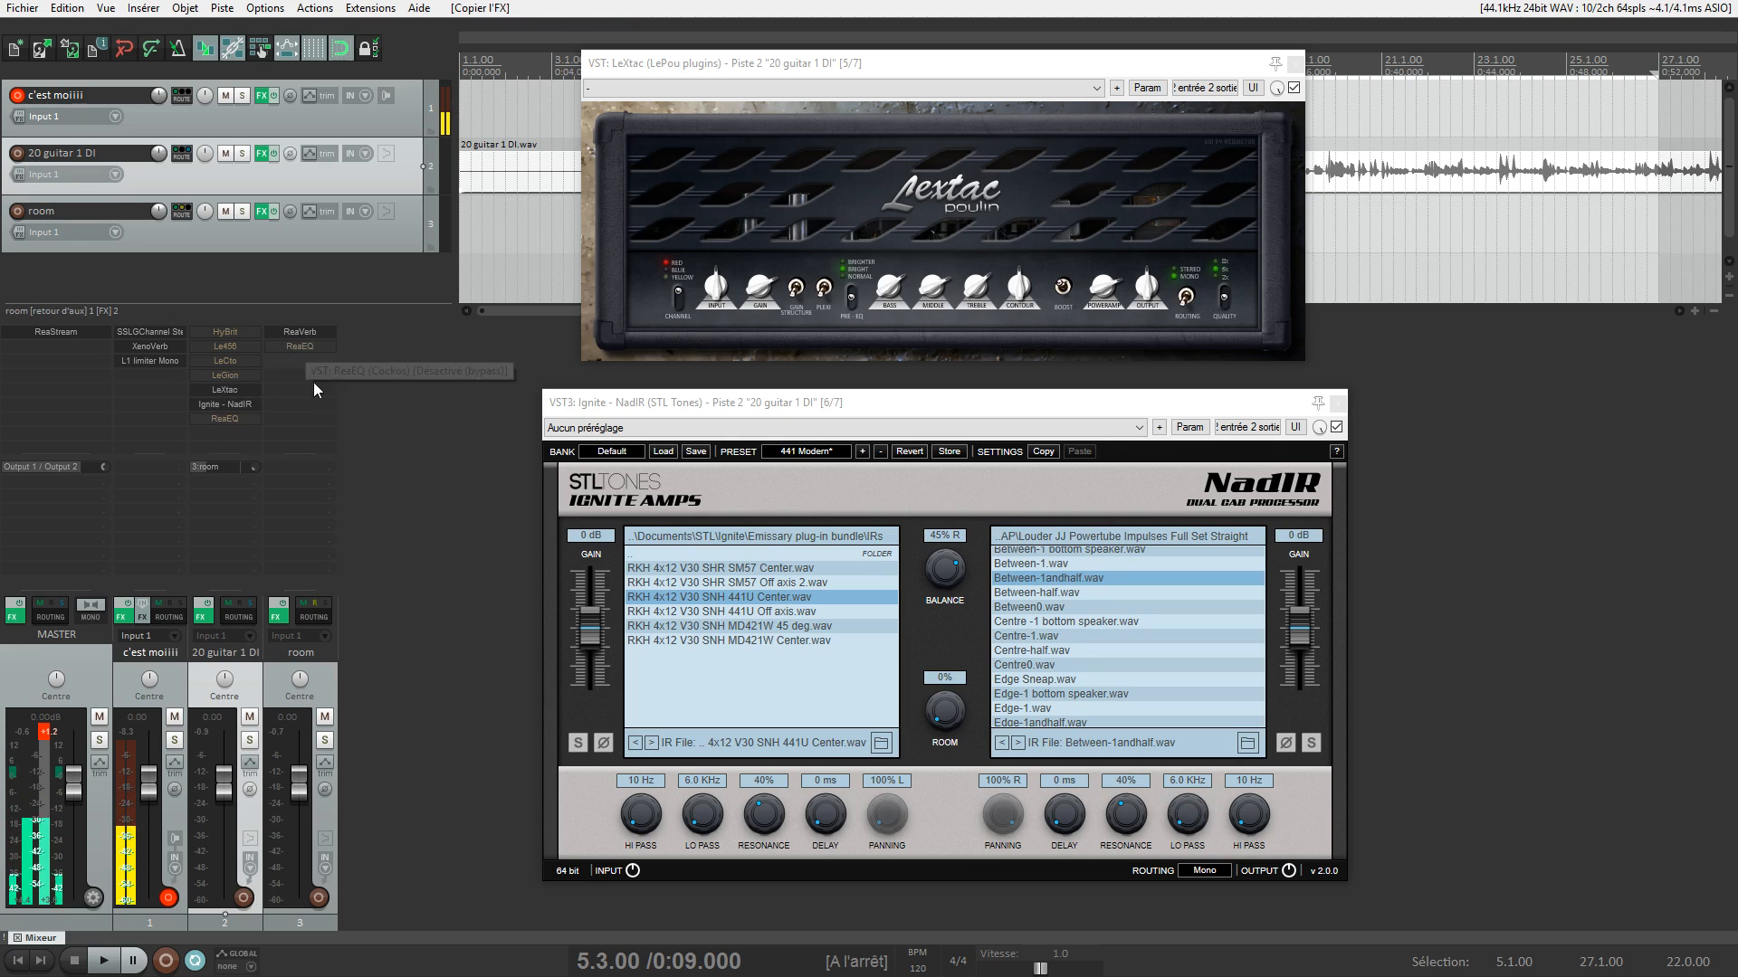
pyautogui.click(300, 345)
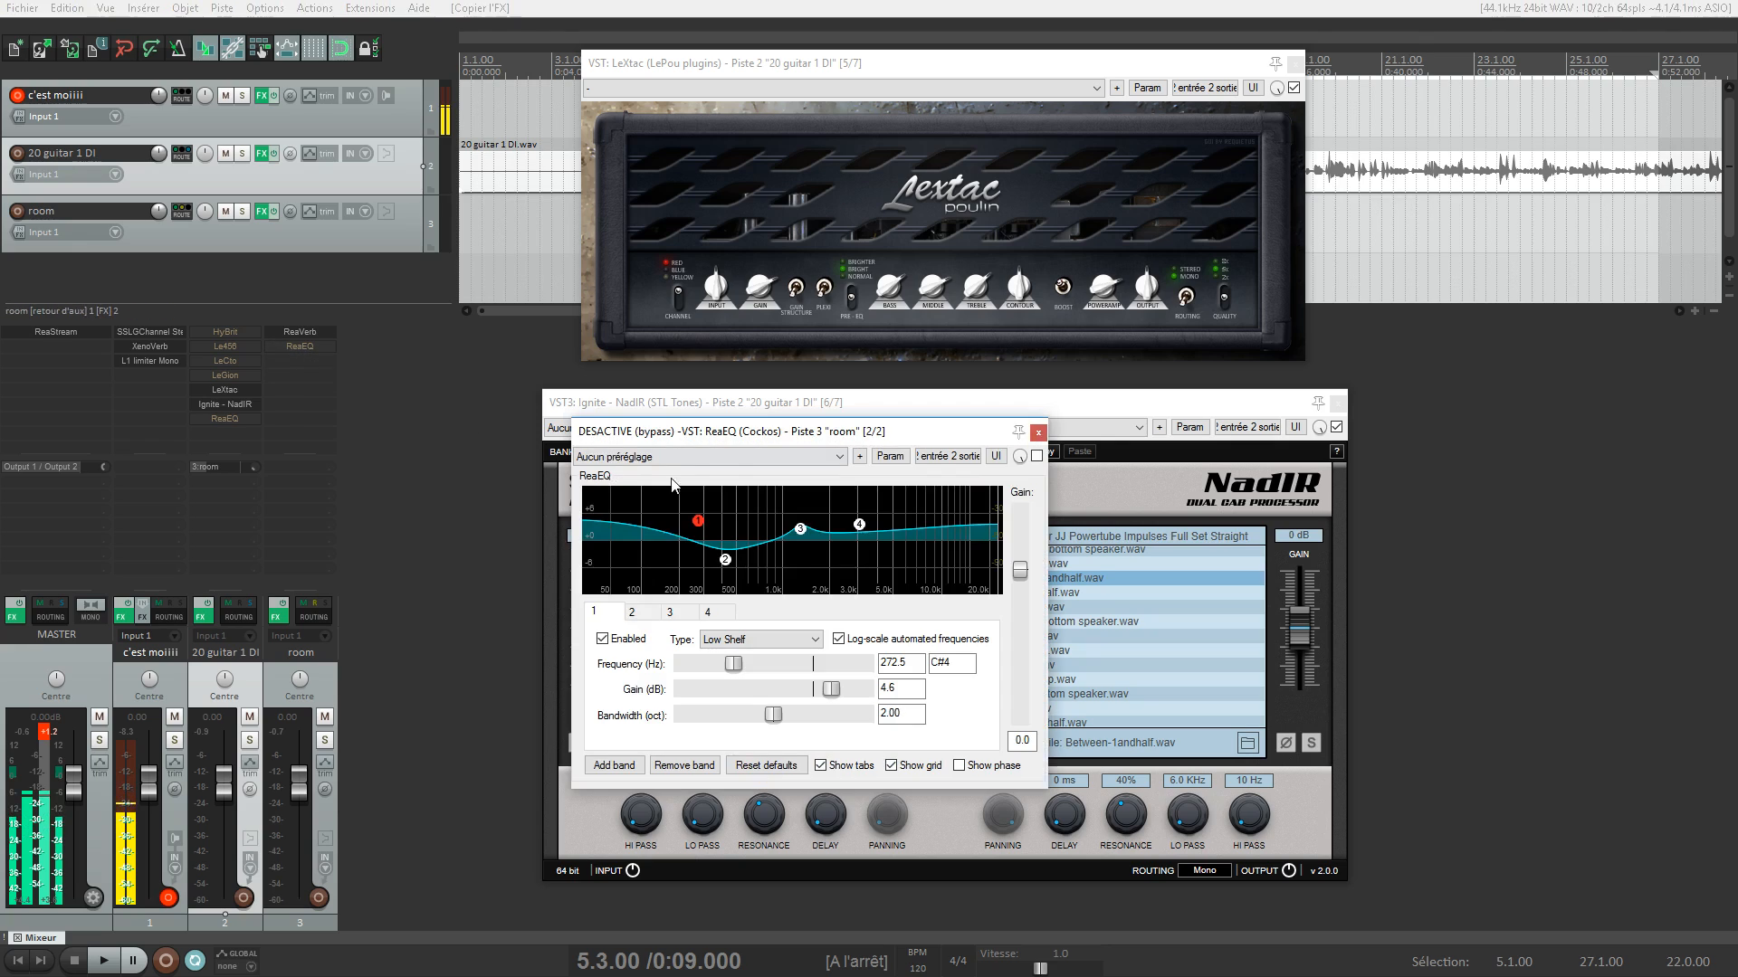
pyautogui.moveTo(761, 441); pyautogui.dragTo(825, 308)
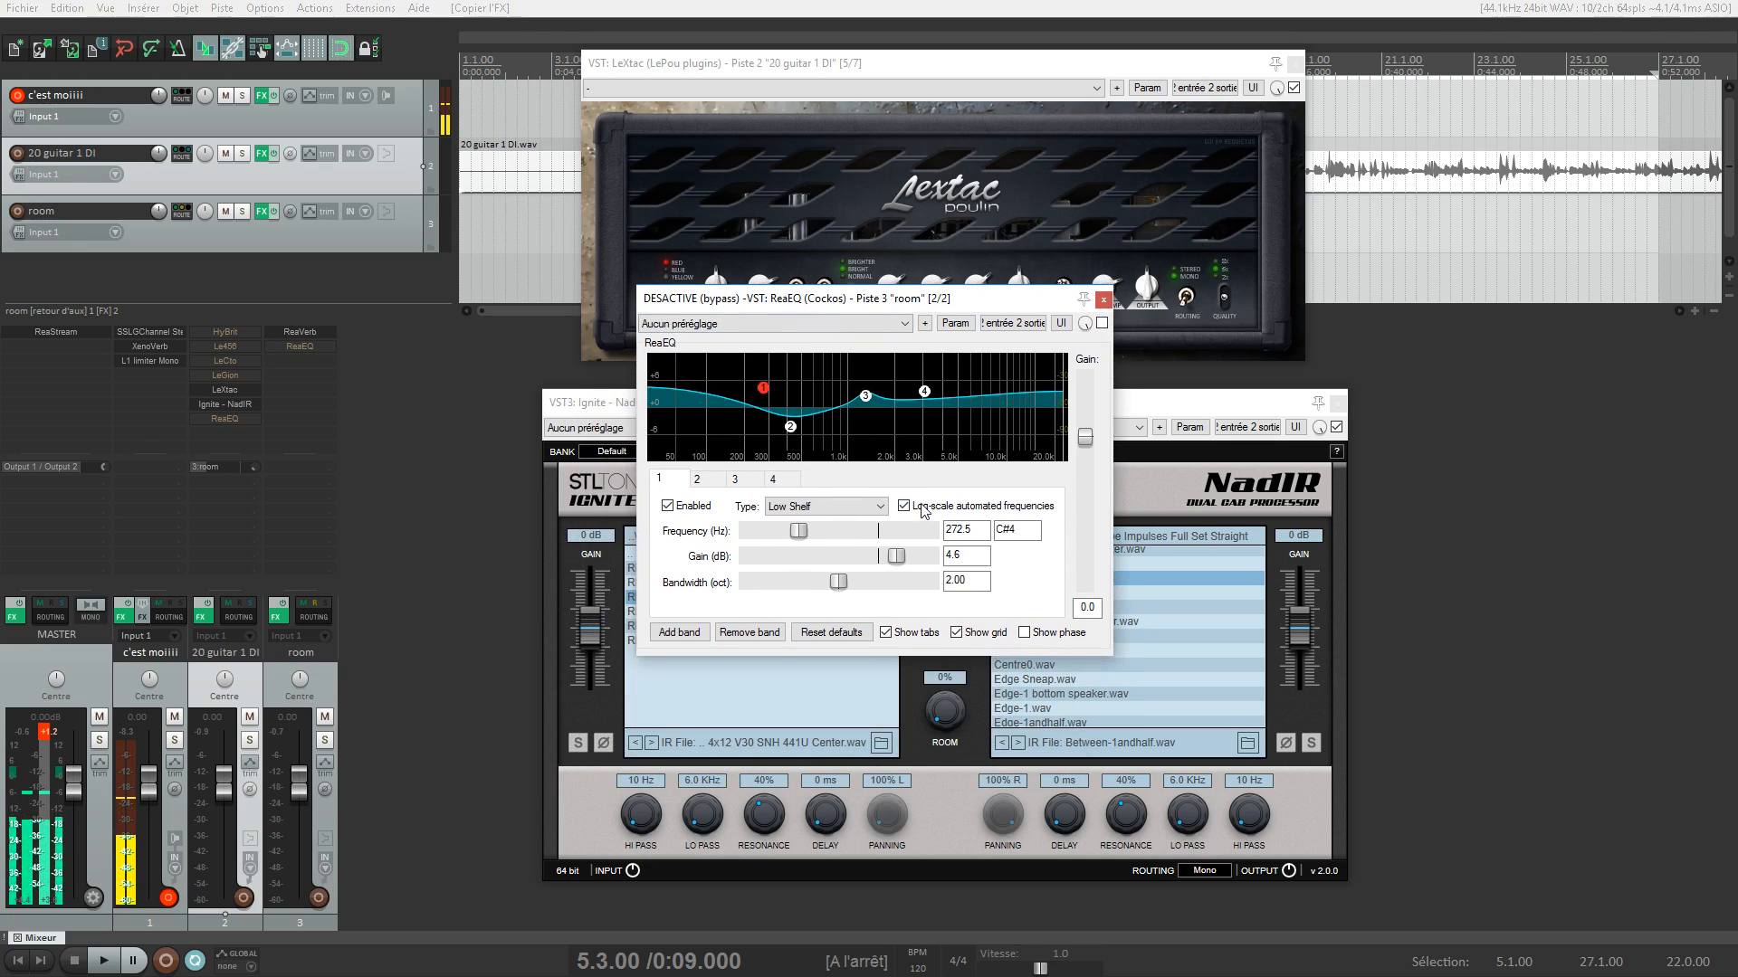
# Load the "stock - Basic 100 HPF" preset in the room track's ReaEQ
pyautogui.click(819, 323)
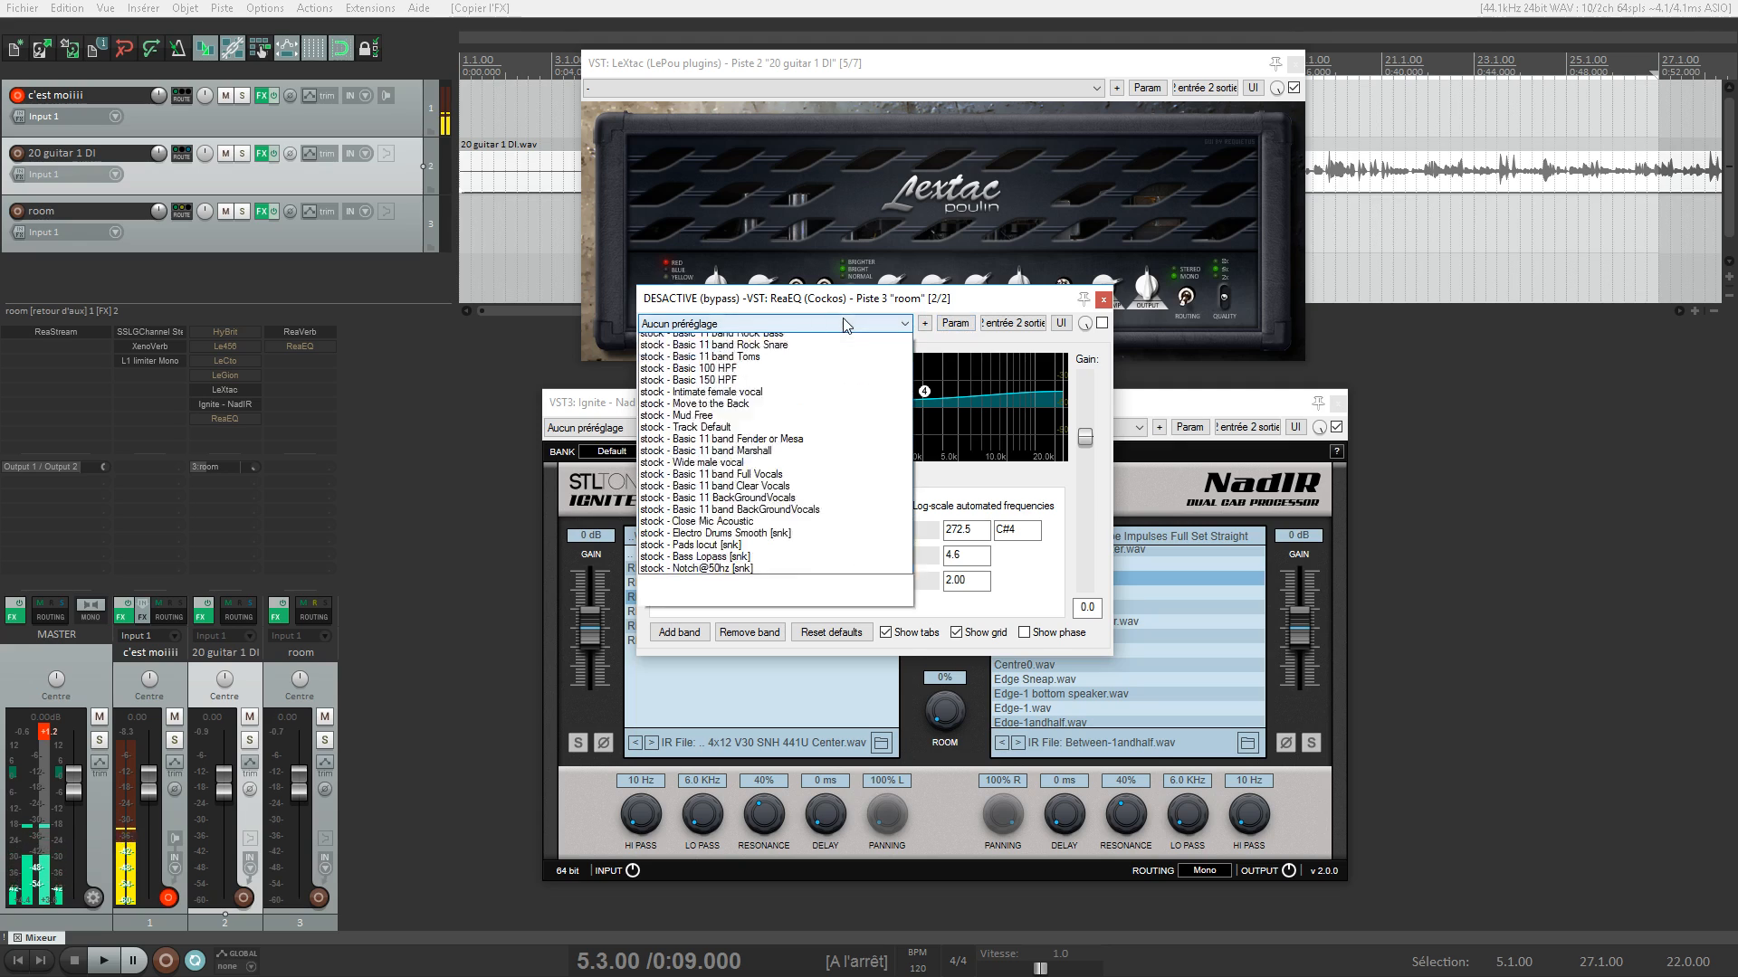
pyautogui.click(779, 362)
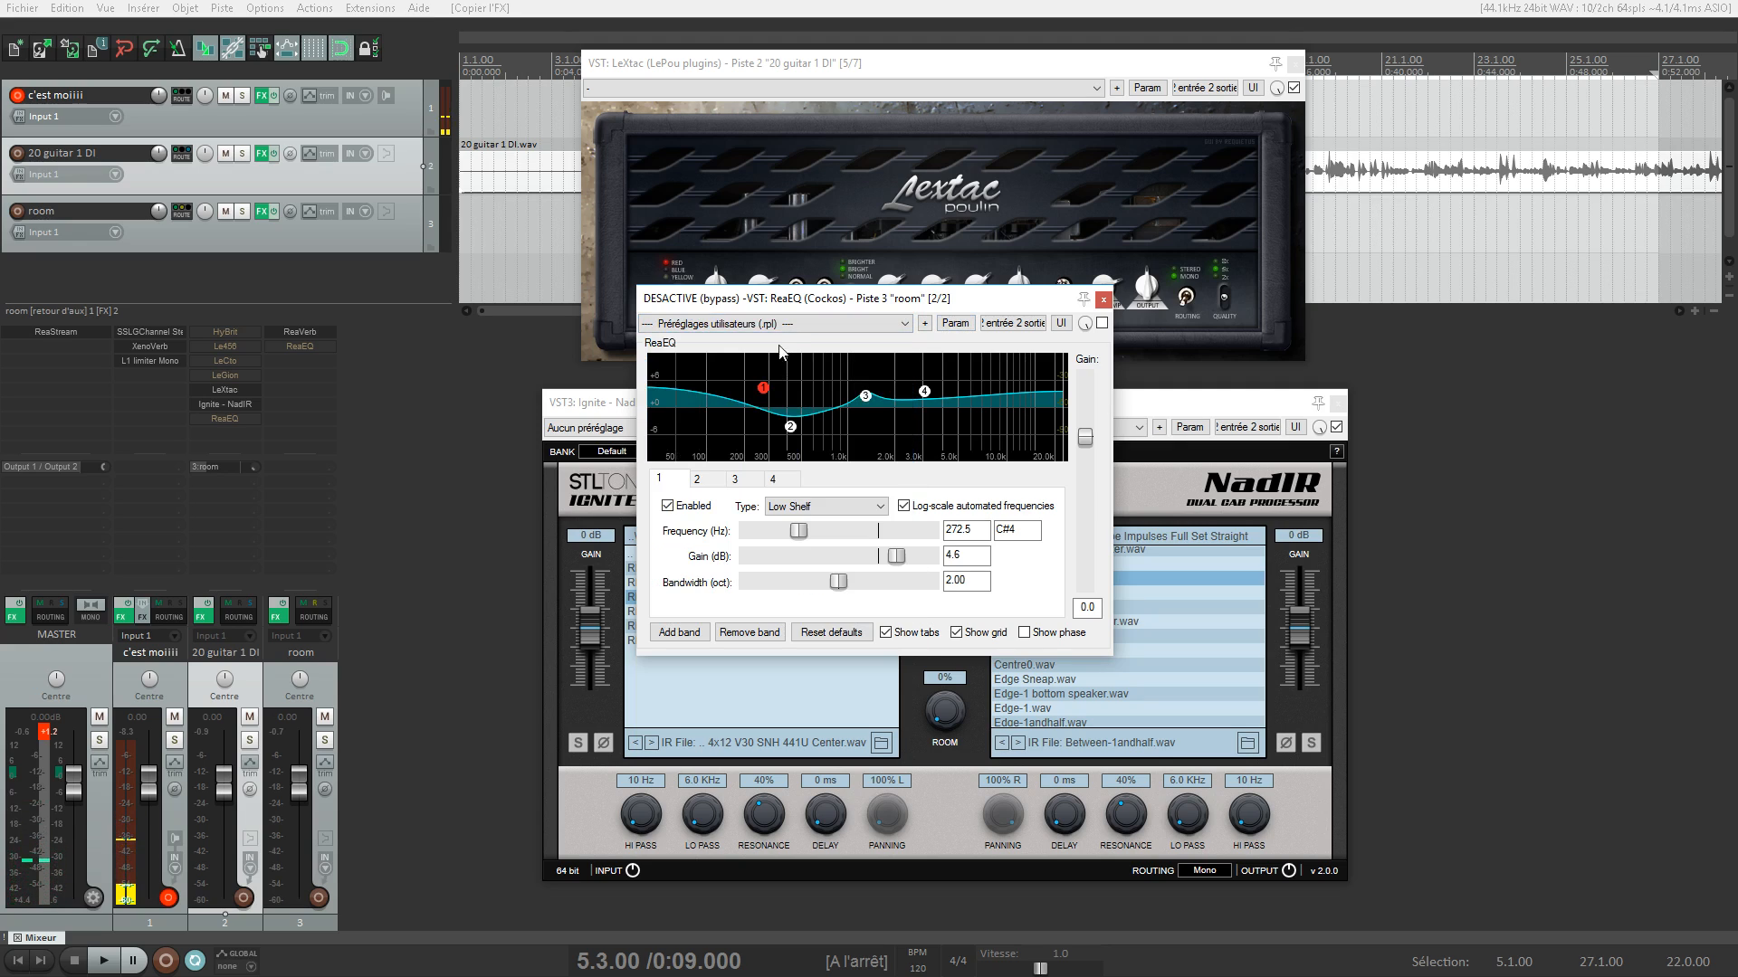
pyautogui.click(776, 326)
pyautogui.click(751, 372)
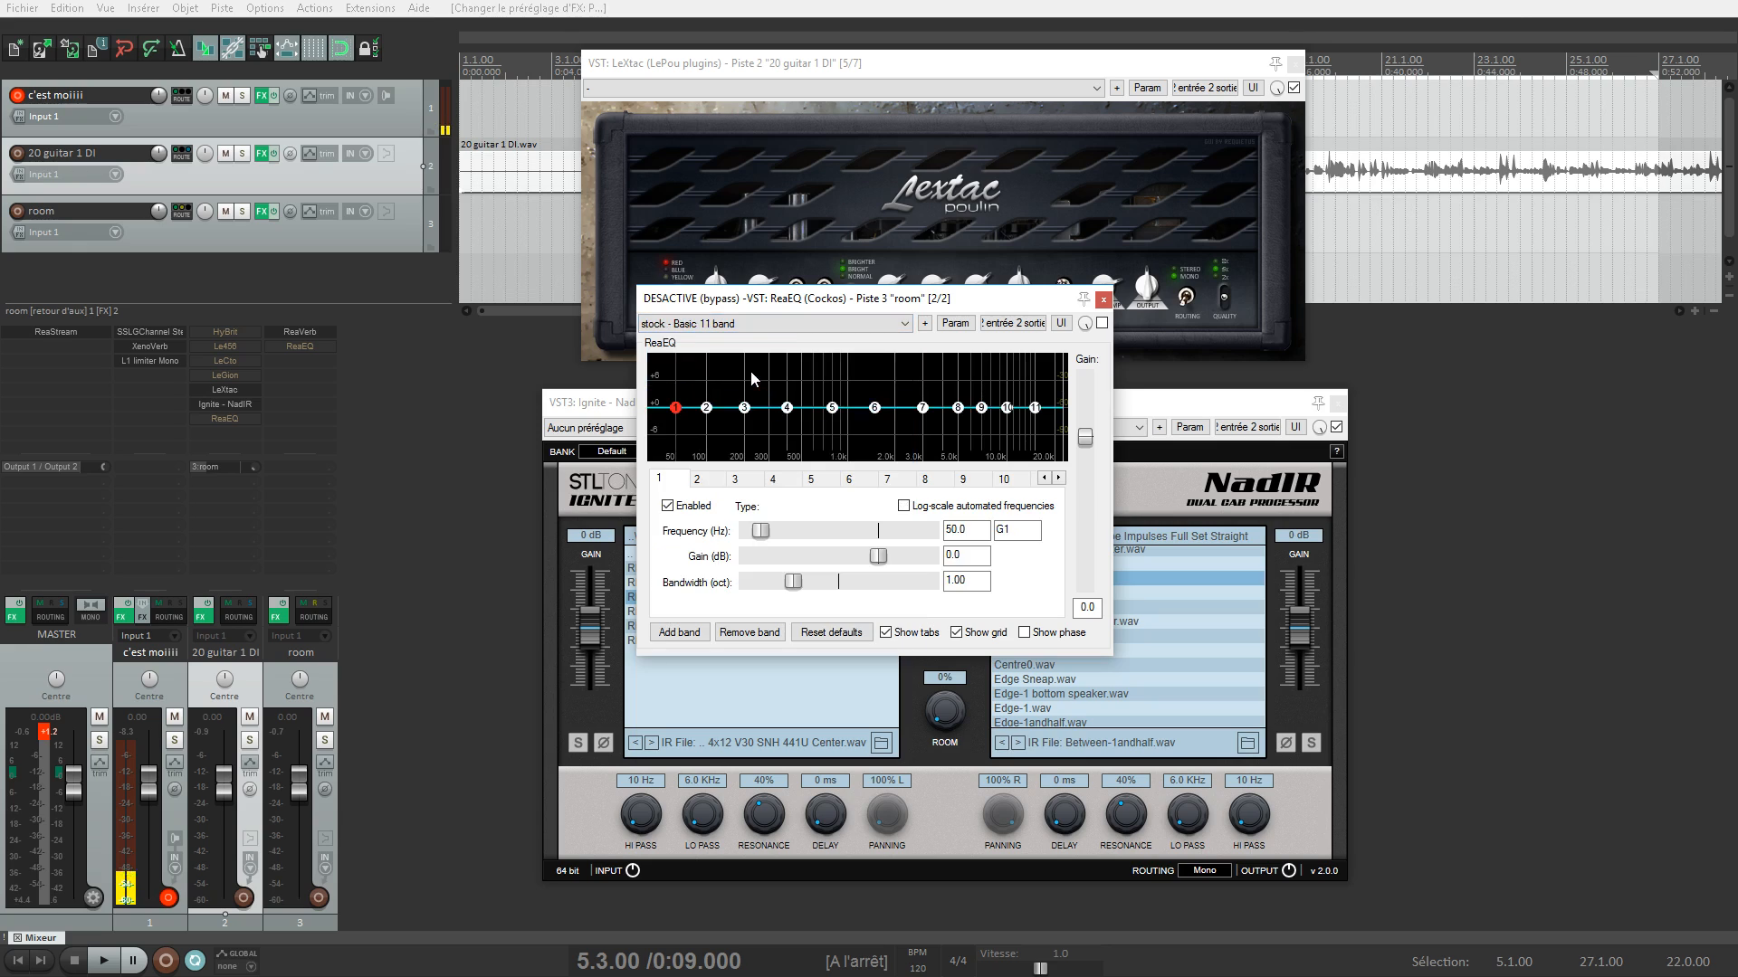
pyautogui.click(742, 328)
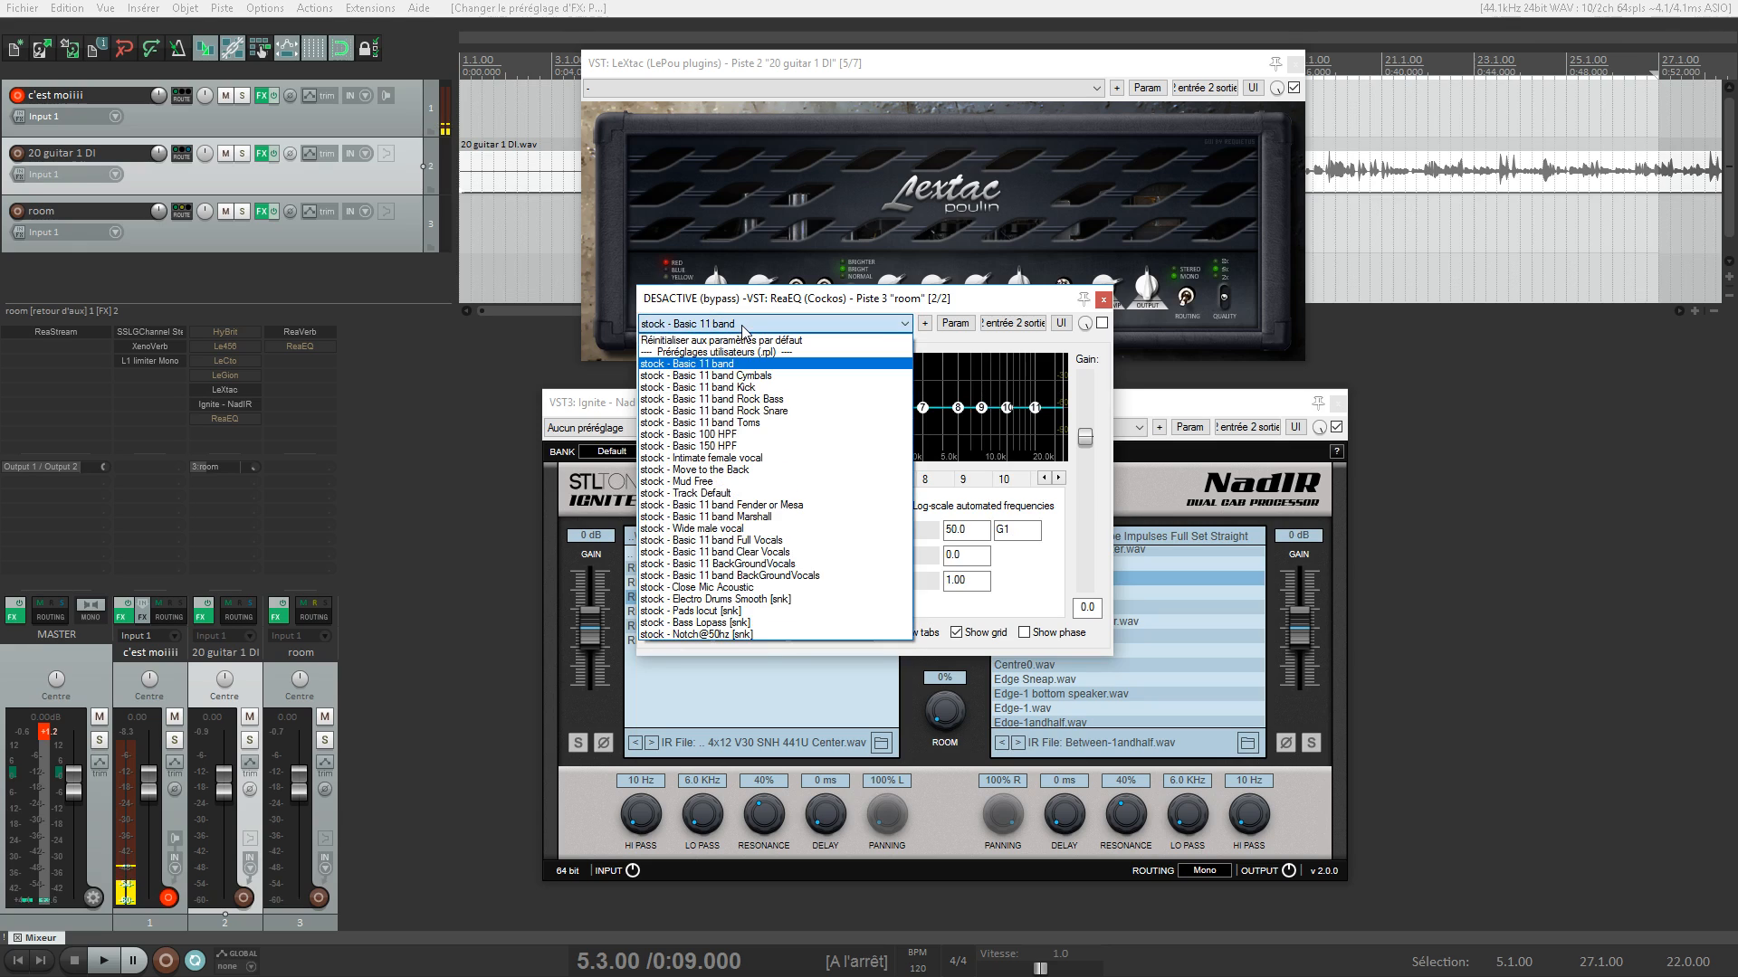
pyautogui.click(714, 434)
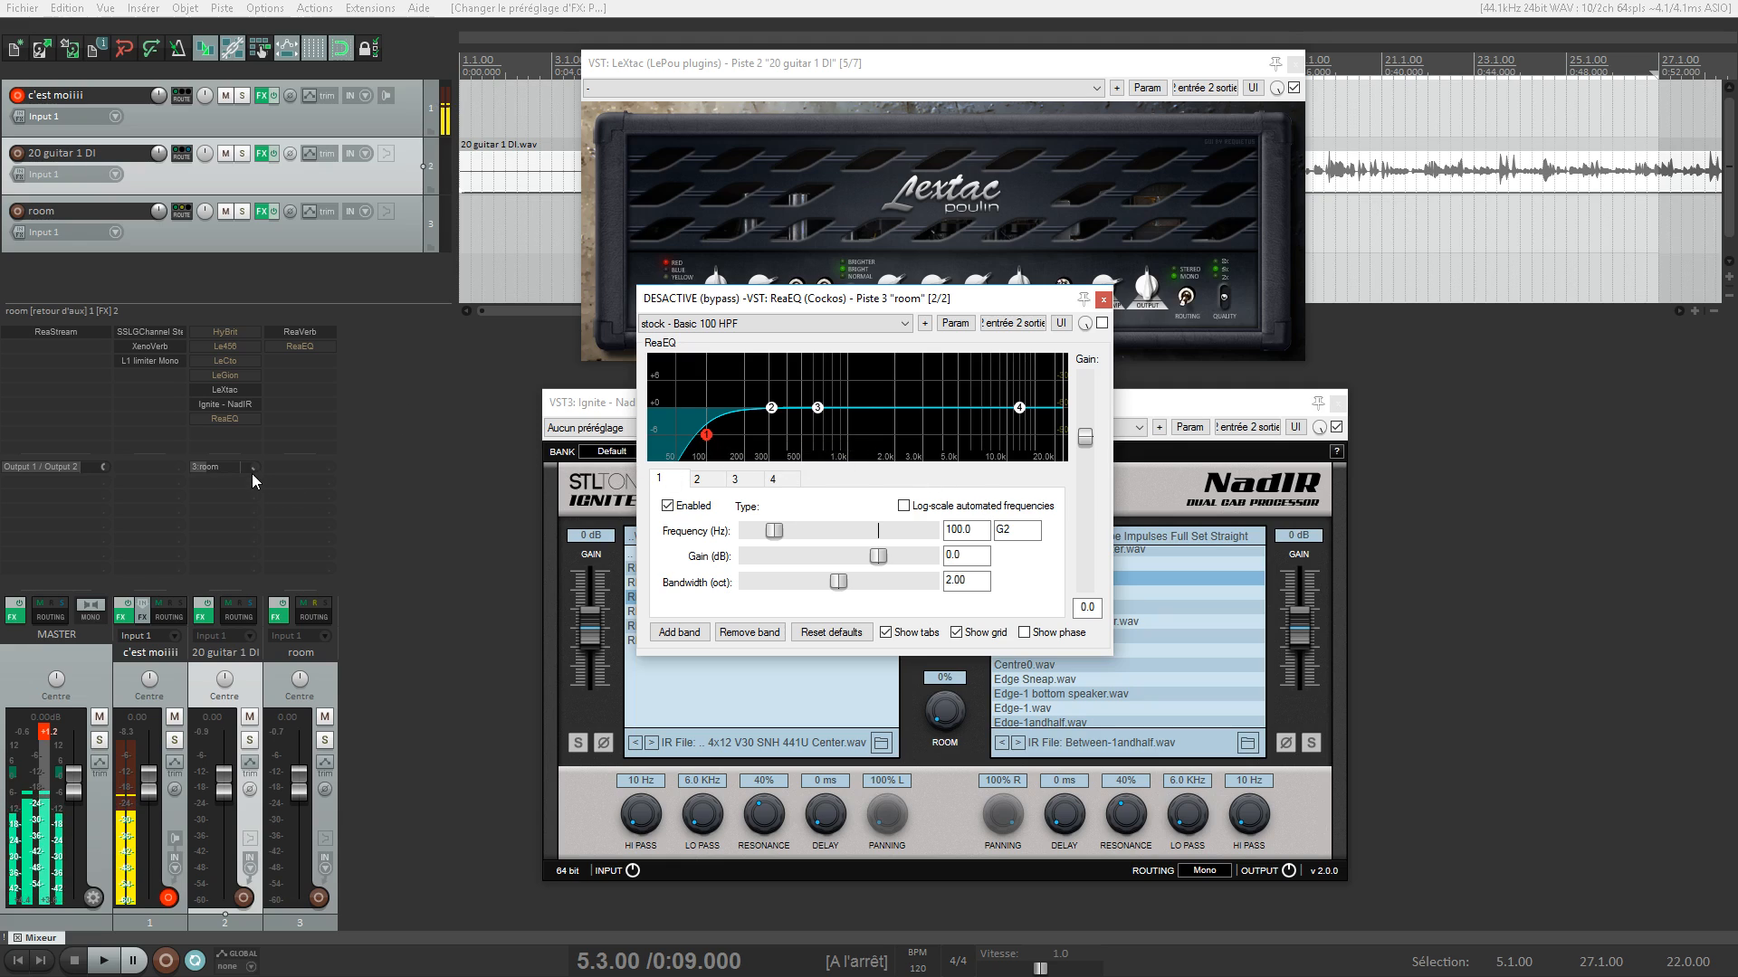
# Enable the room track's ReaEQ and raise its high-pass band to about 472 Hz
pyautogui.moveTo(835, 303); pyautogui.dragTo(852, 209)
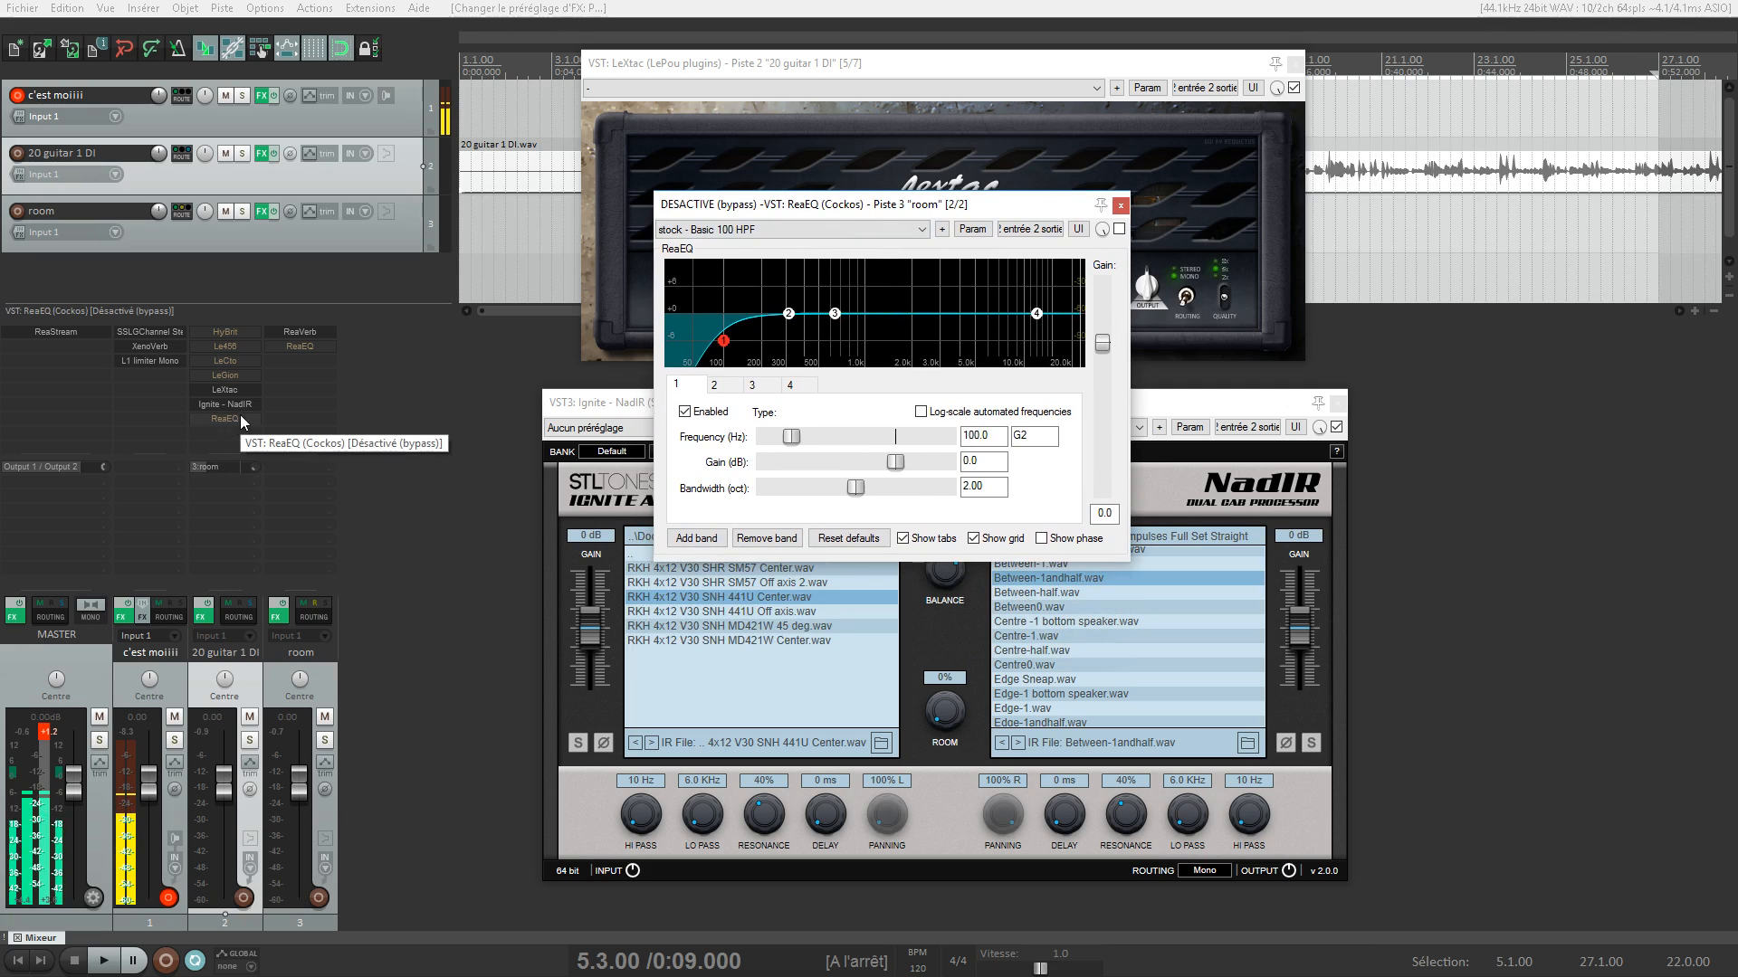
pyautogui.keyDown('shift'); pyautogui.click(307, 351); pyautogui.keyUp('shift')
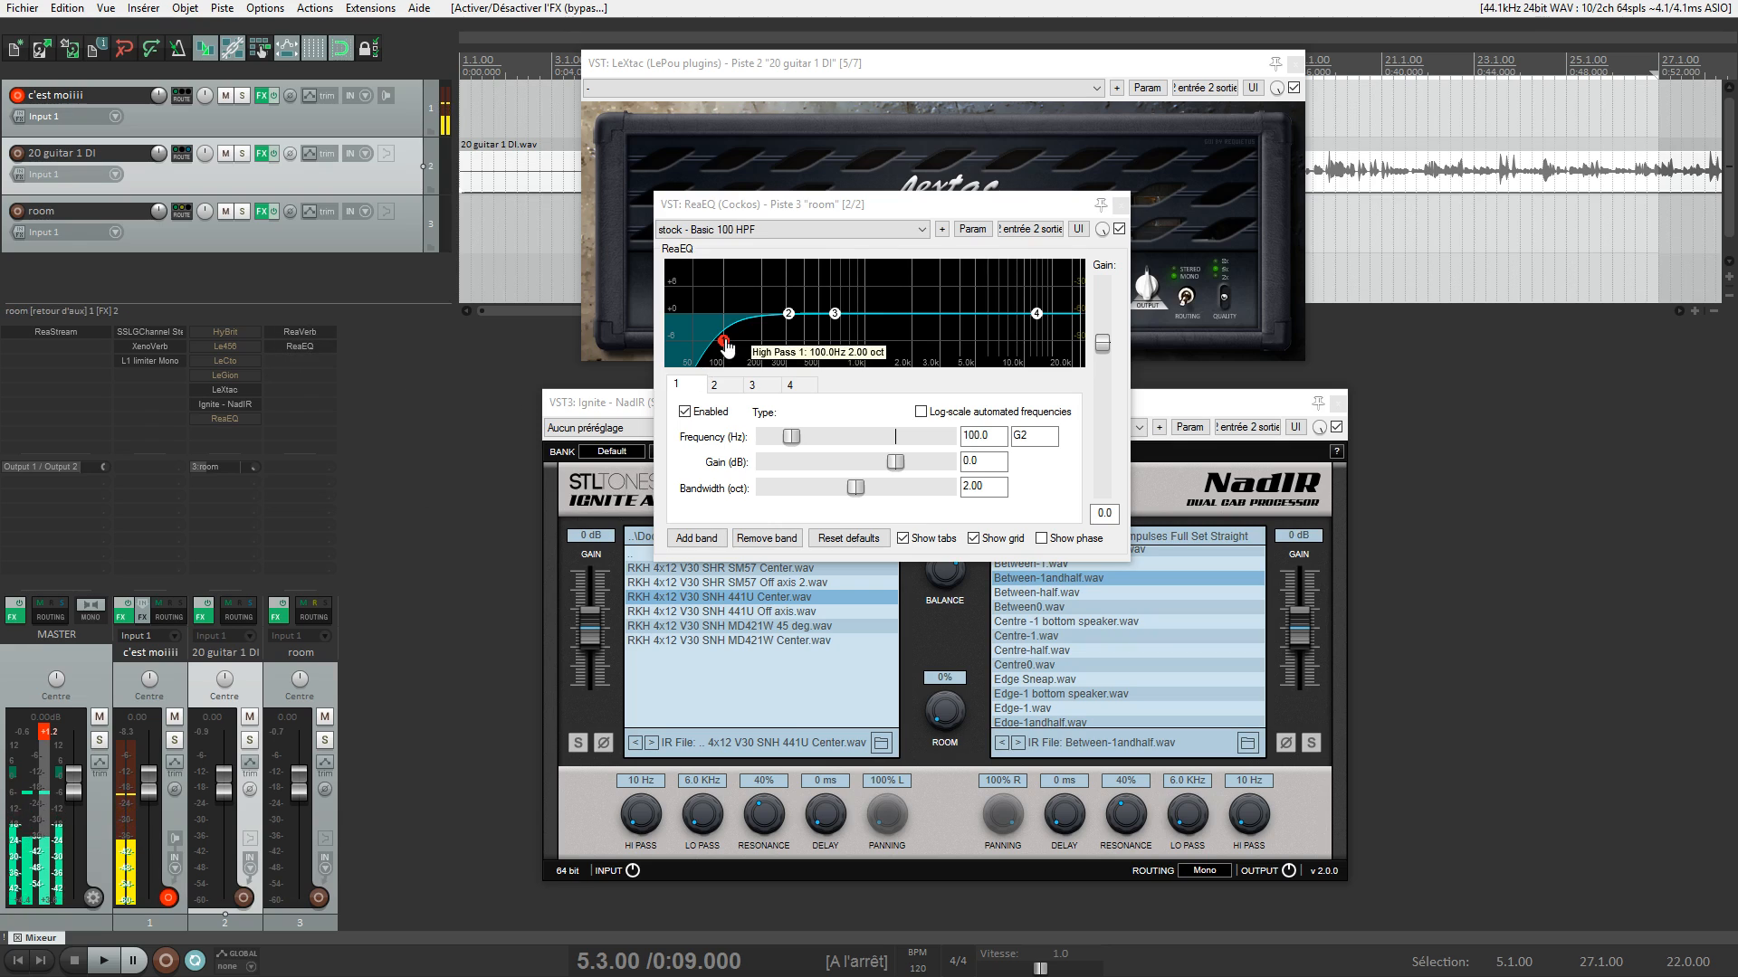
pyautogui.moveTo(723, 340); pyautogui.dragTo(815, 341)
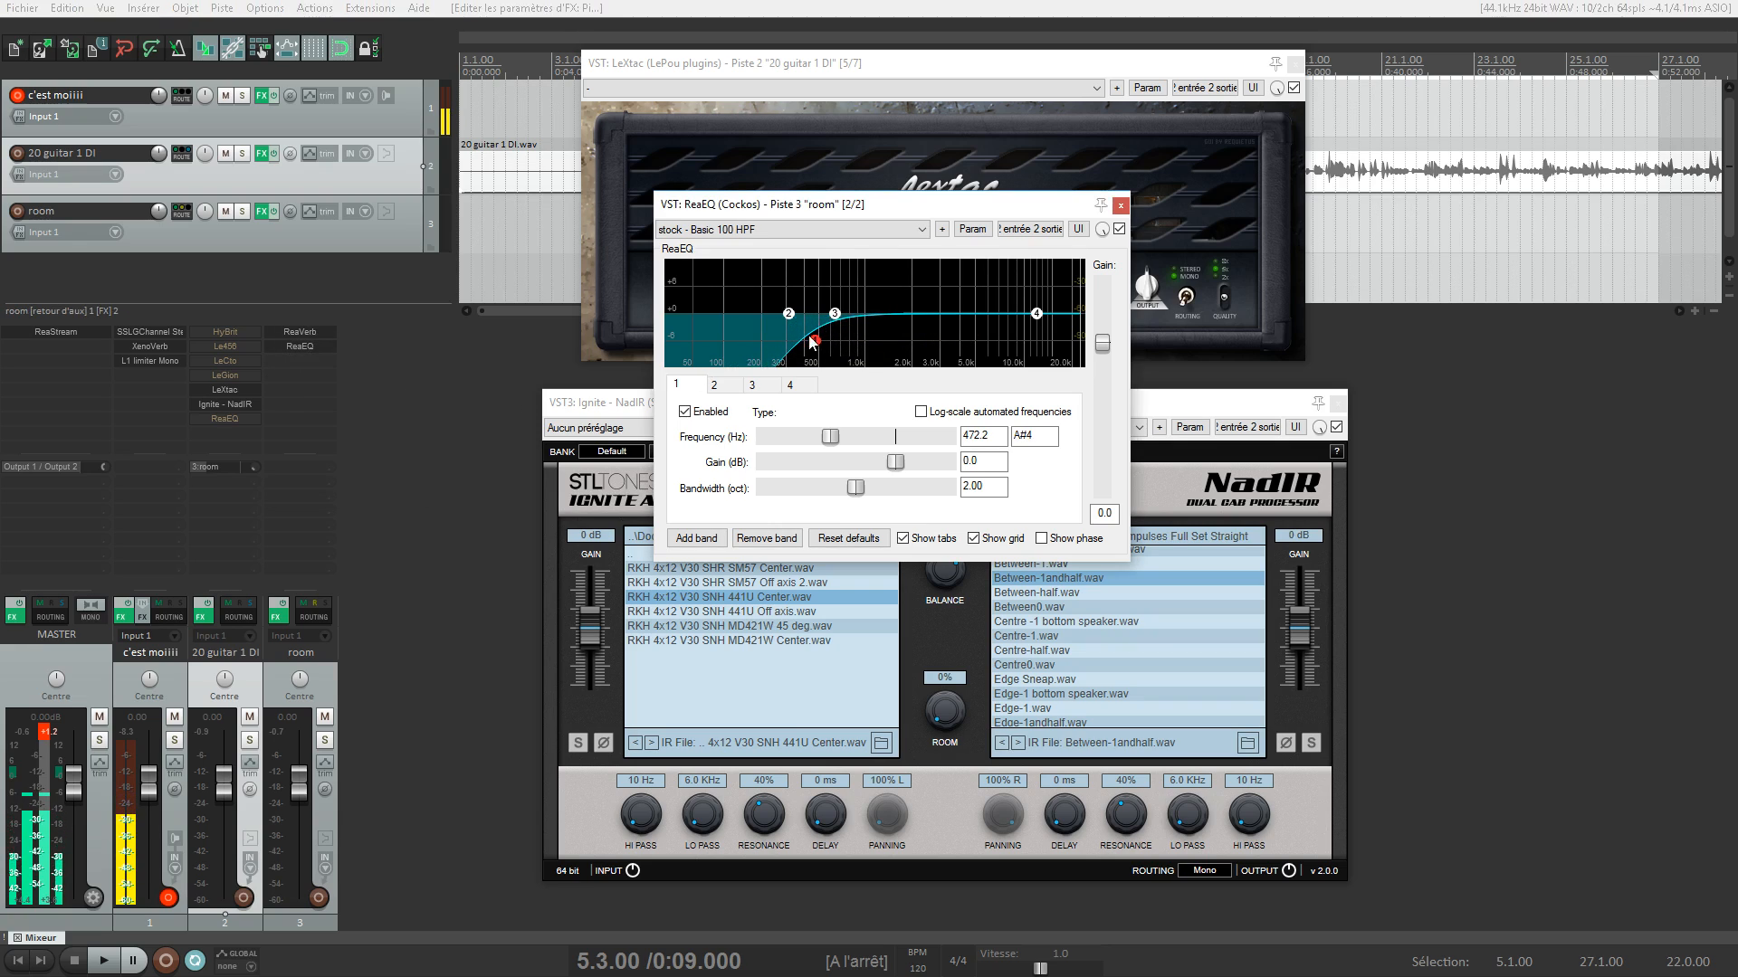
# During playback, raise the room EQ's high-pass to about 2490 Hz and fine-tune the guitar track's send to the room
pyautogui.press('space')
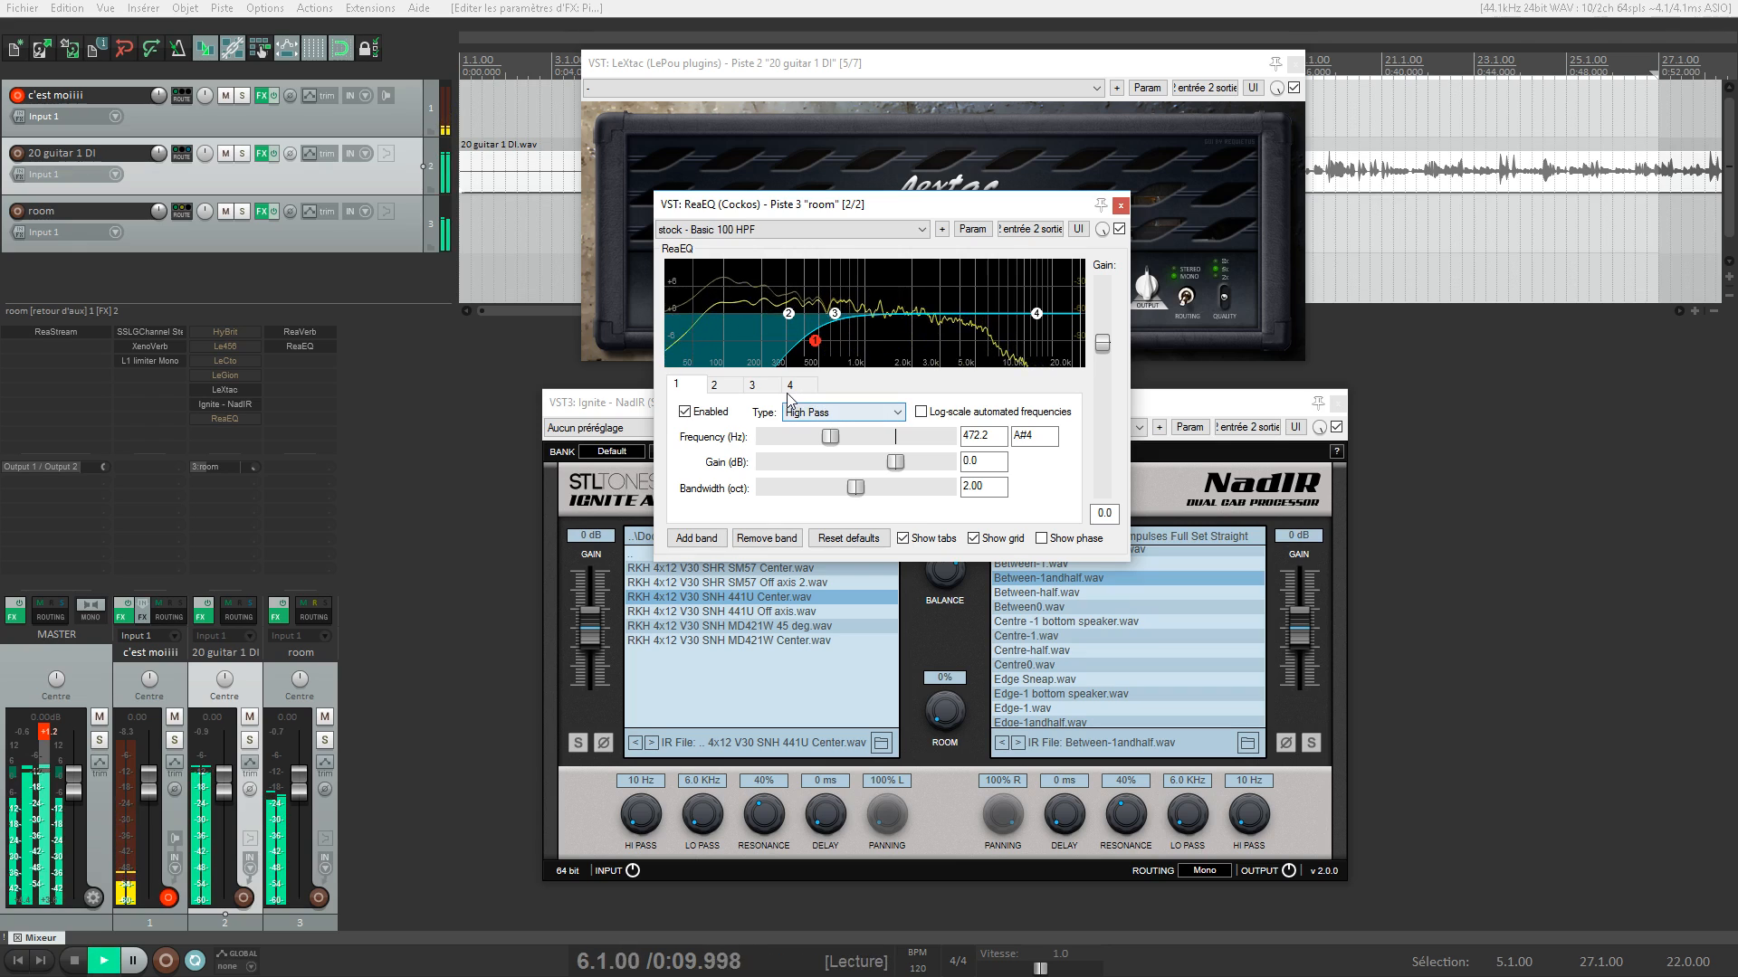
pyautogui.moveTo(817, 349)
pyautogui.moveTo(818, 349); pyautogui.dragTo(922, 349)
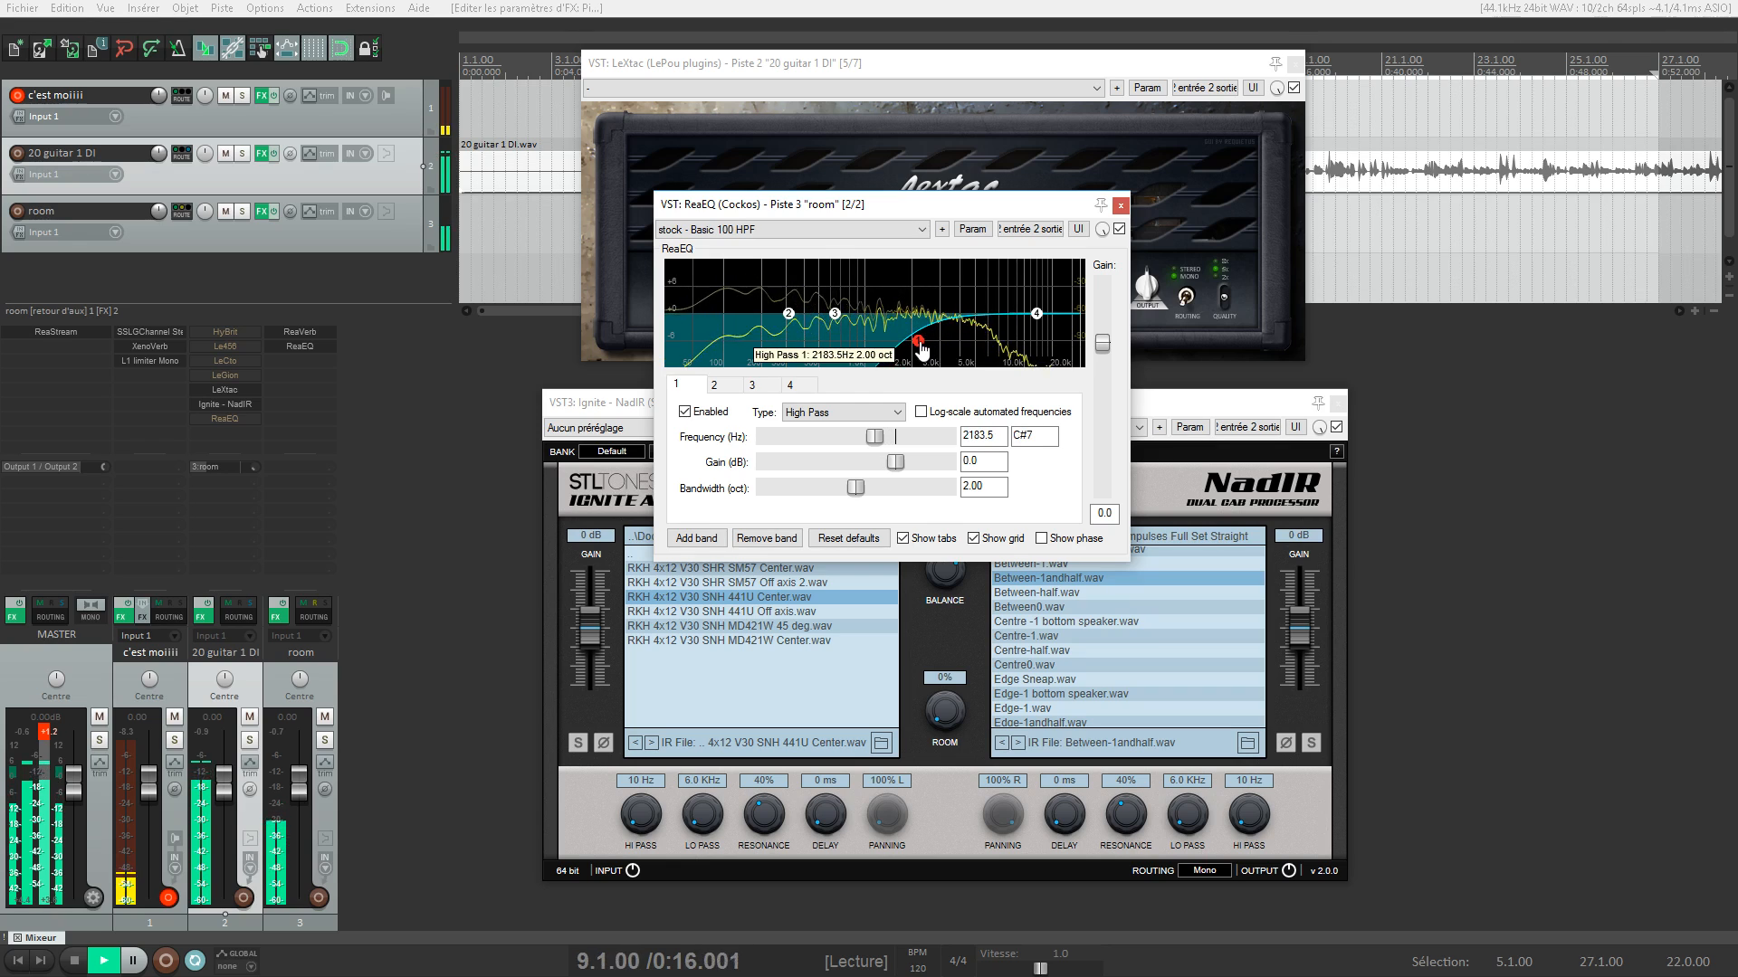
pyautogui.moveTo(254, 470)
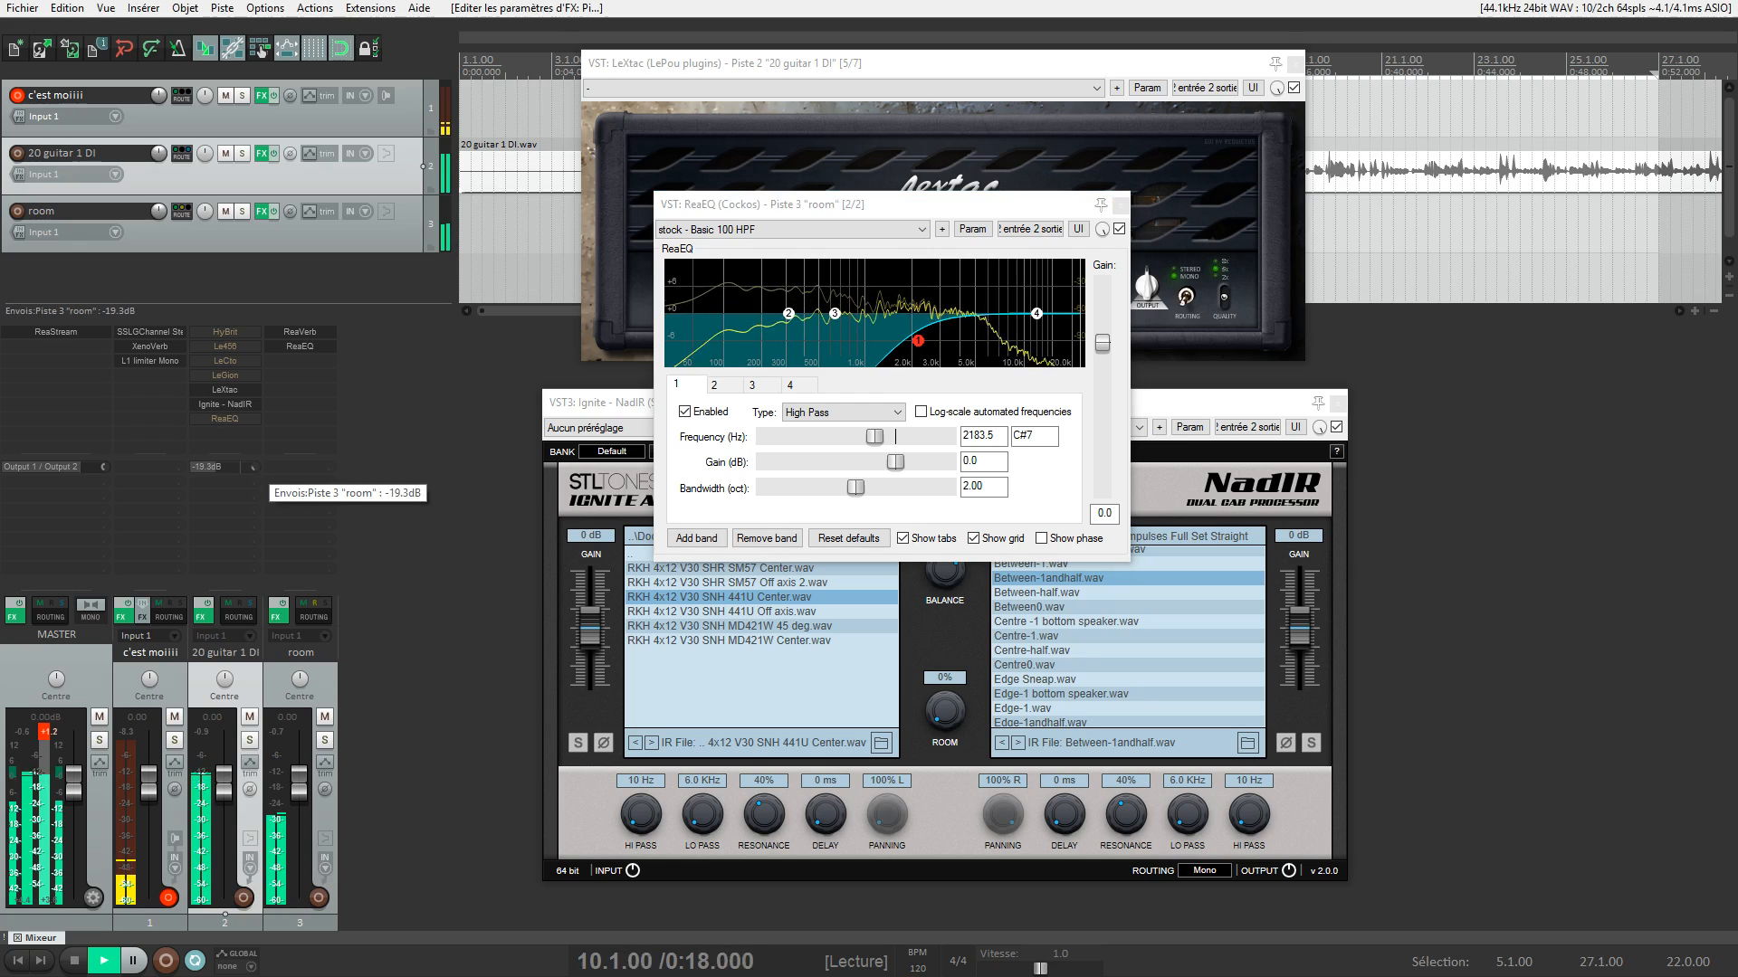
pyautogui.scroll(-3, 253, 469)
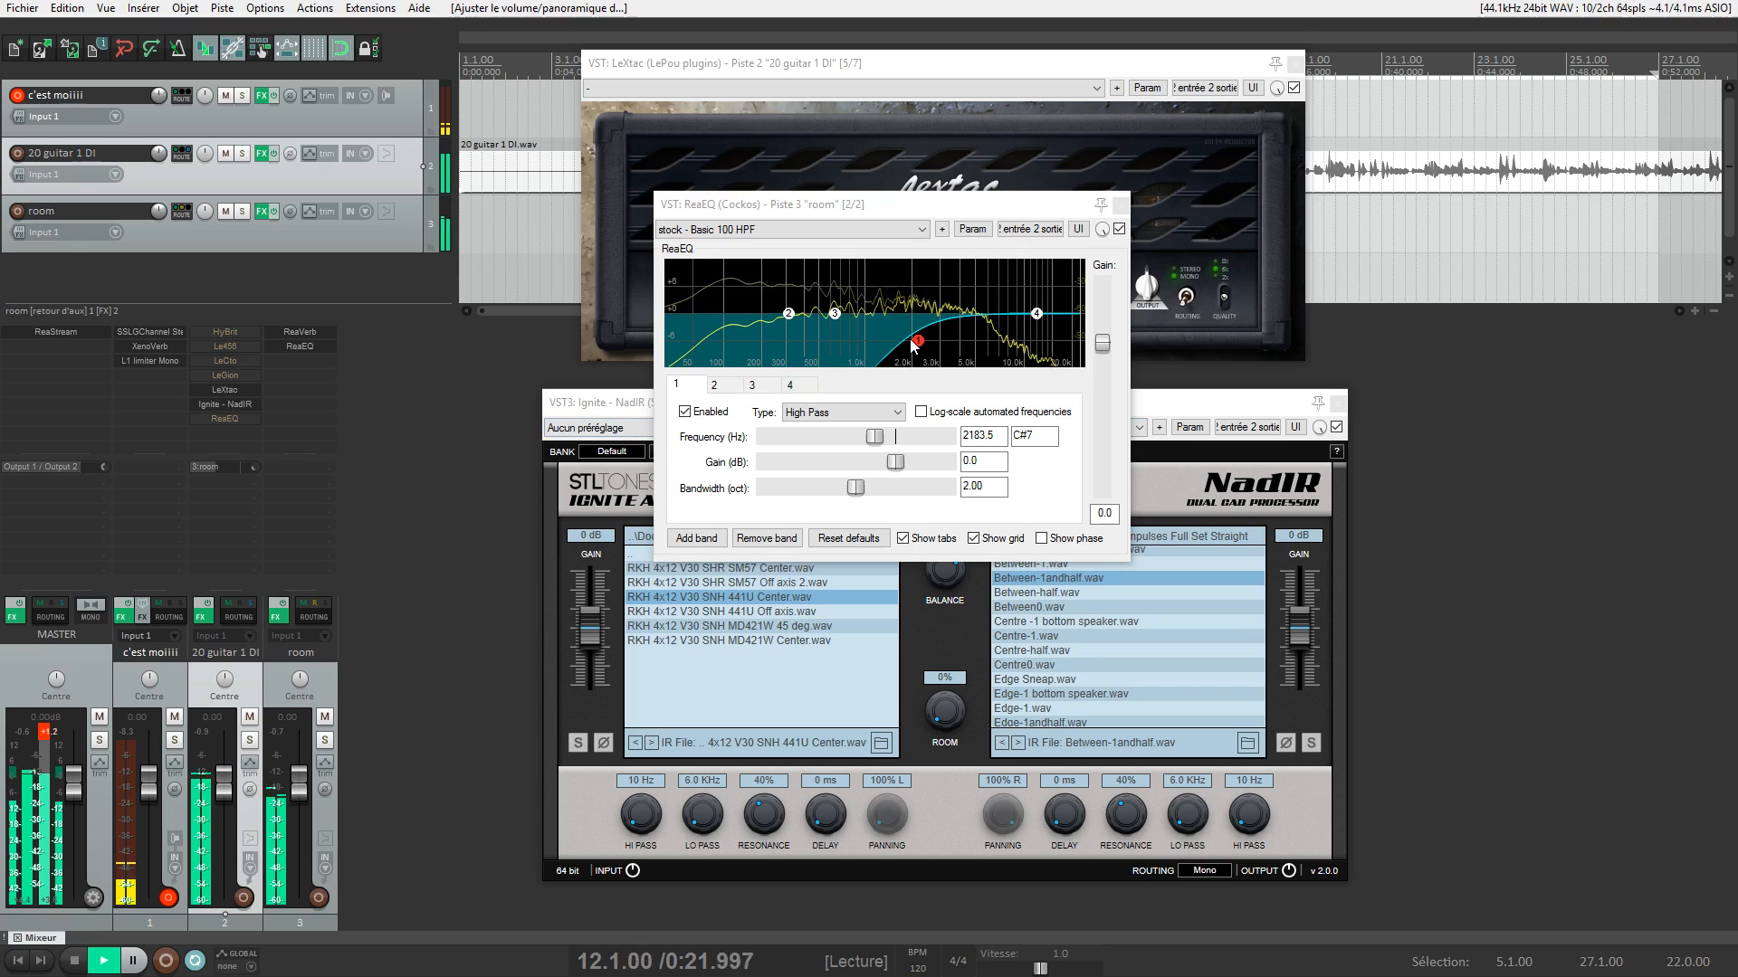
pyautogui.moveTo(918, 341); pyautogui.dragTo(925, 345)
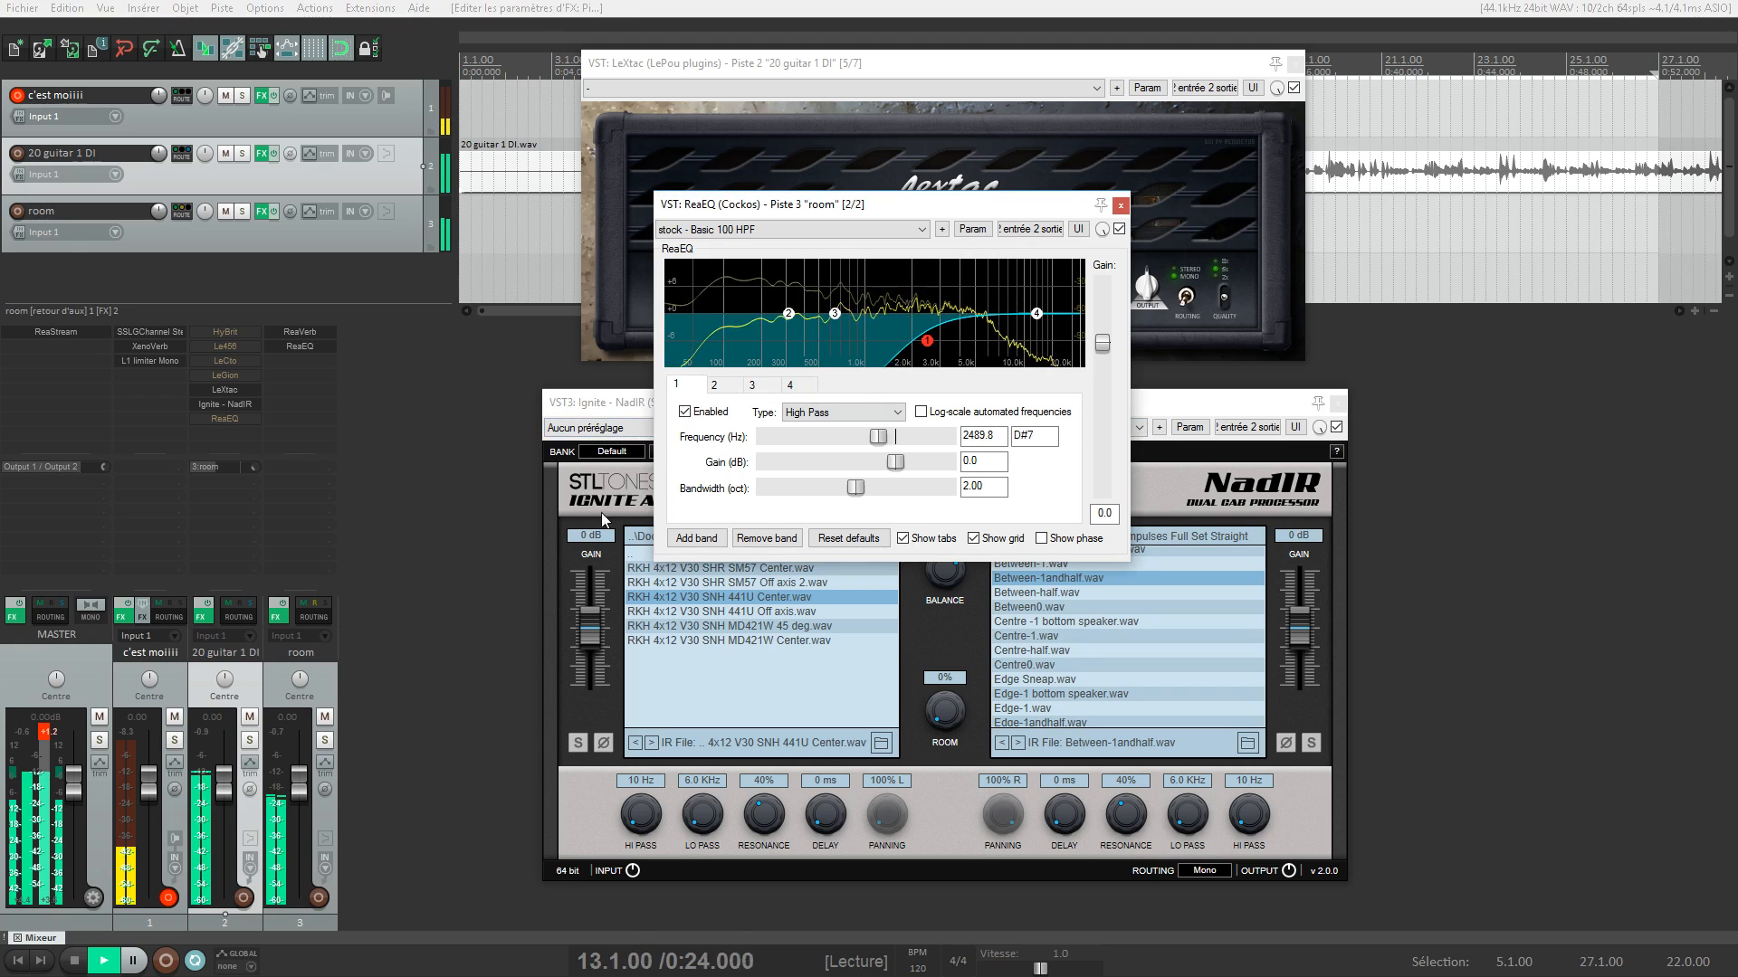
pyautogui.press('space')
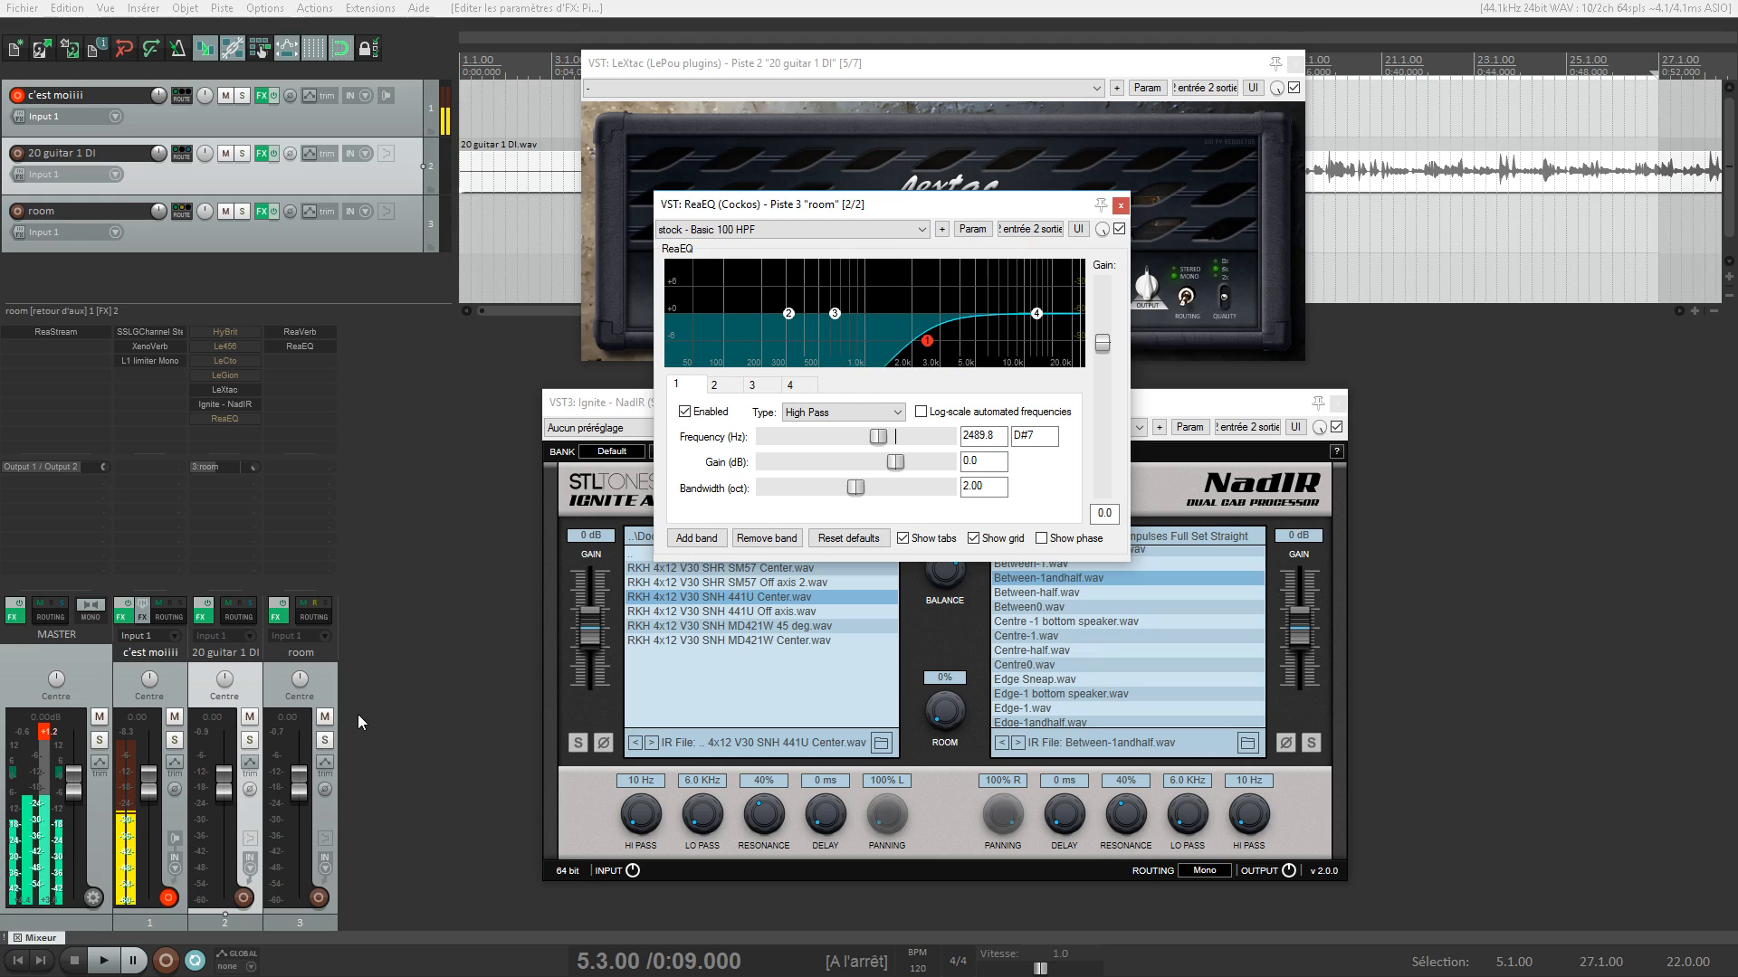
# Briefly toggle the room track's solo and the other tracks' mutes, and play the section to audition the filtered reverb
pyautogui.click(325, 741)
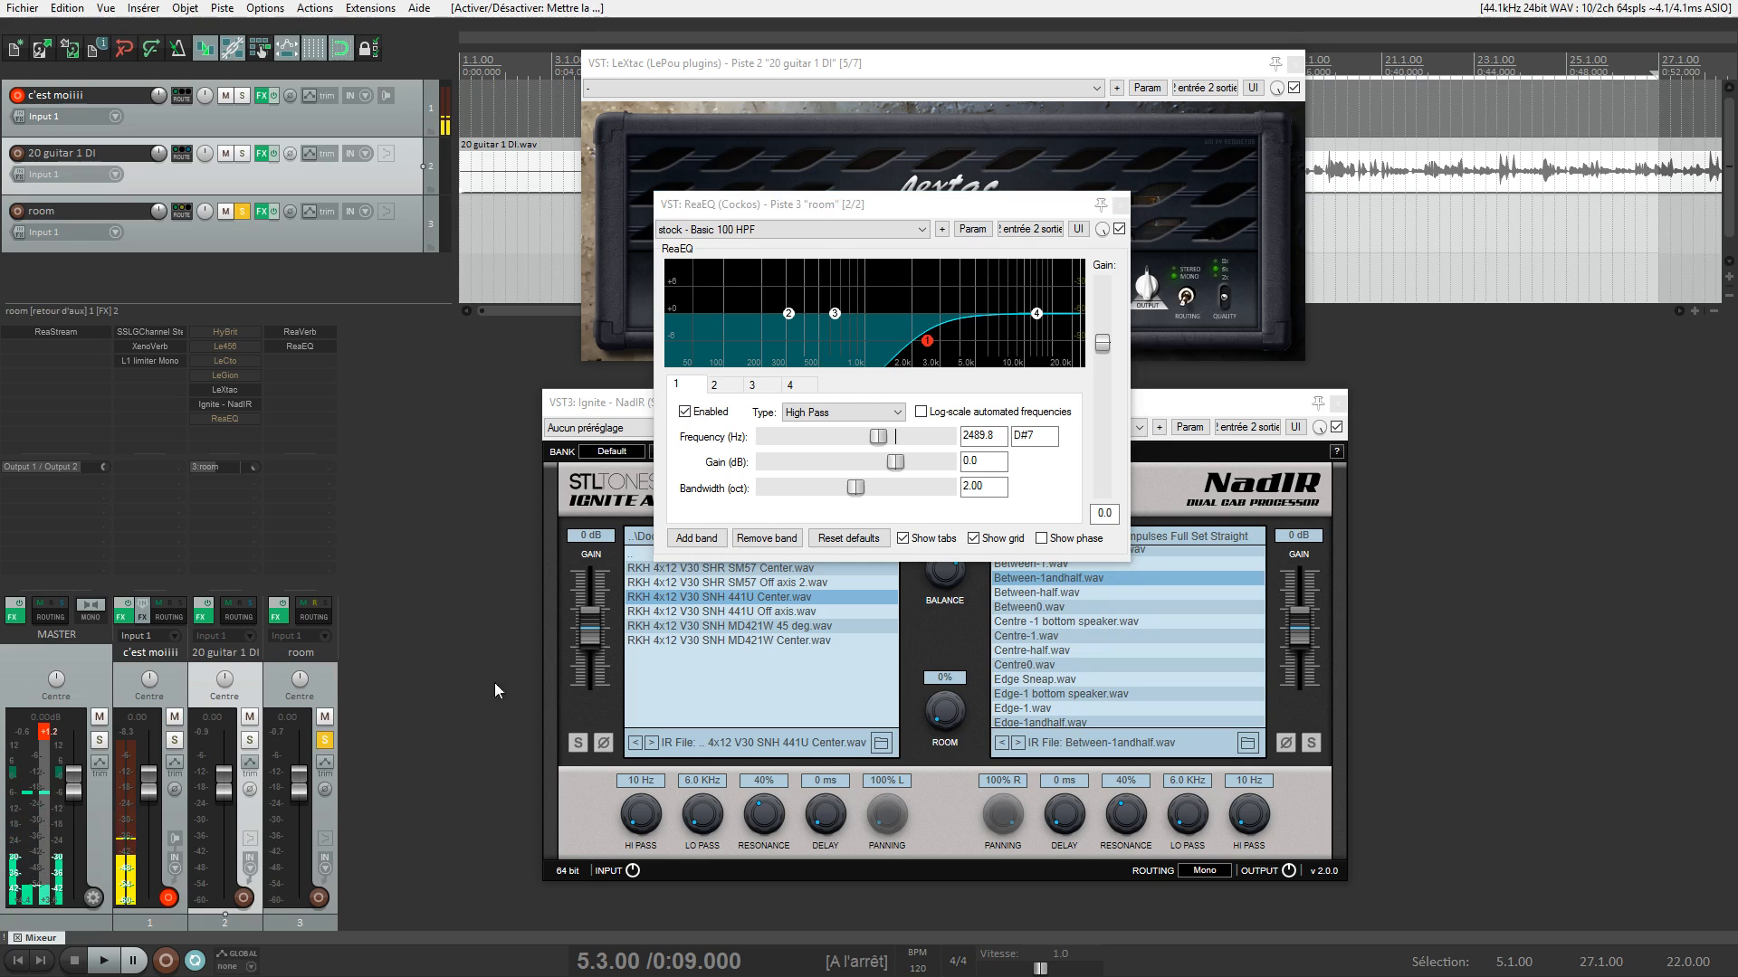
pyautogui.click(325, 742)
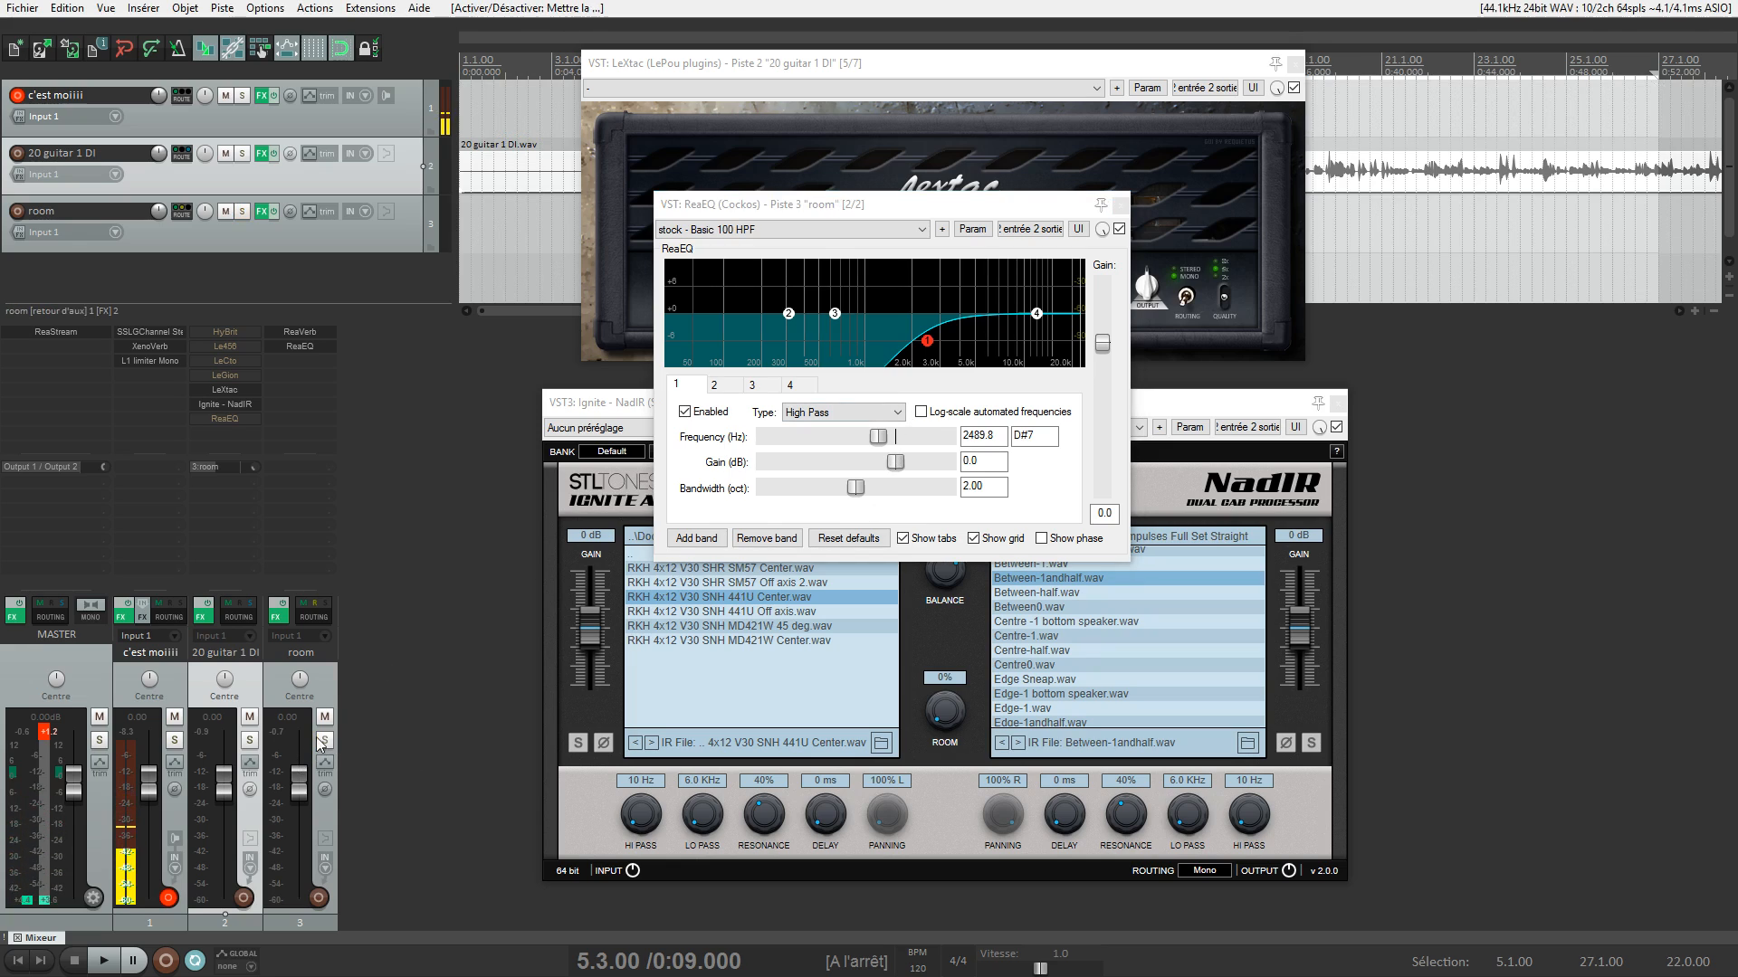
pyautogui.click(250, 717)
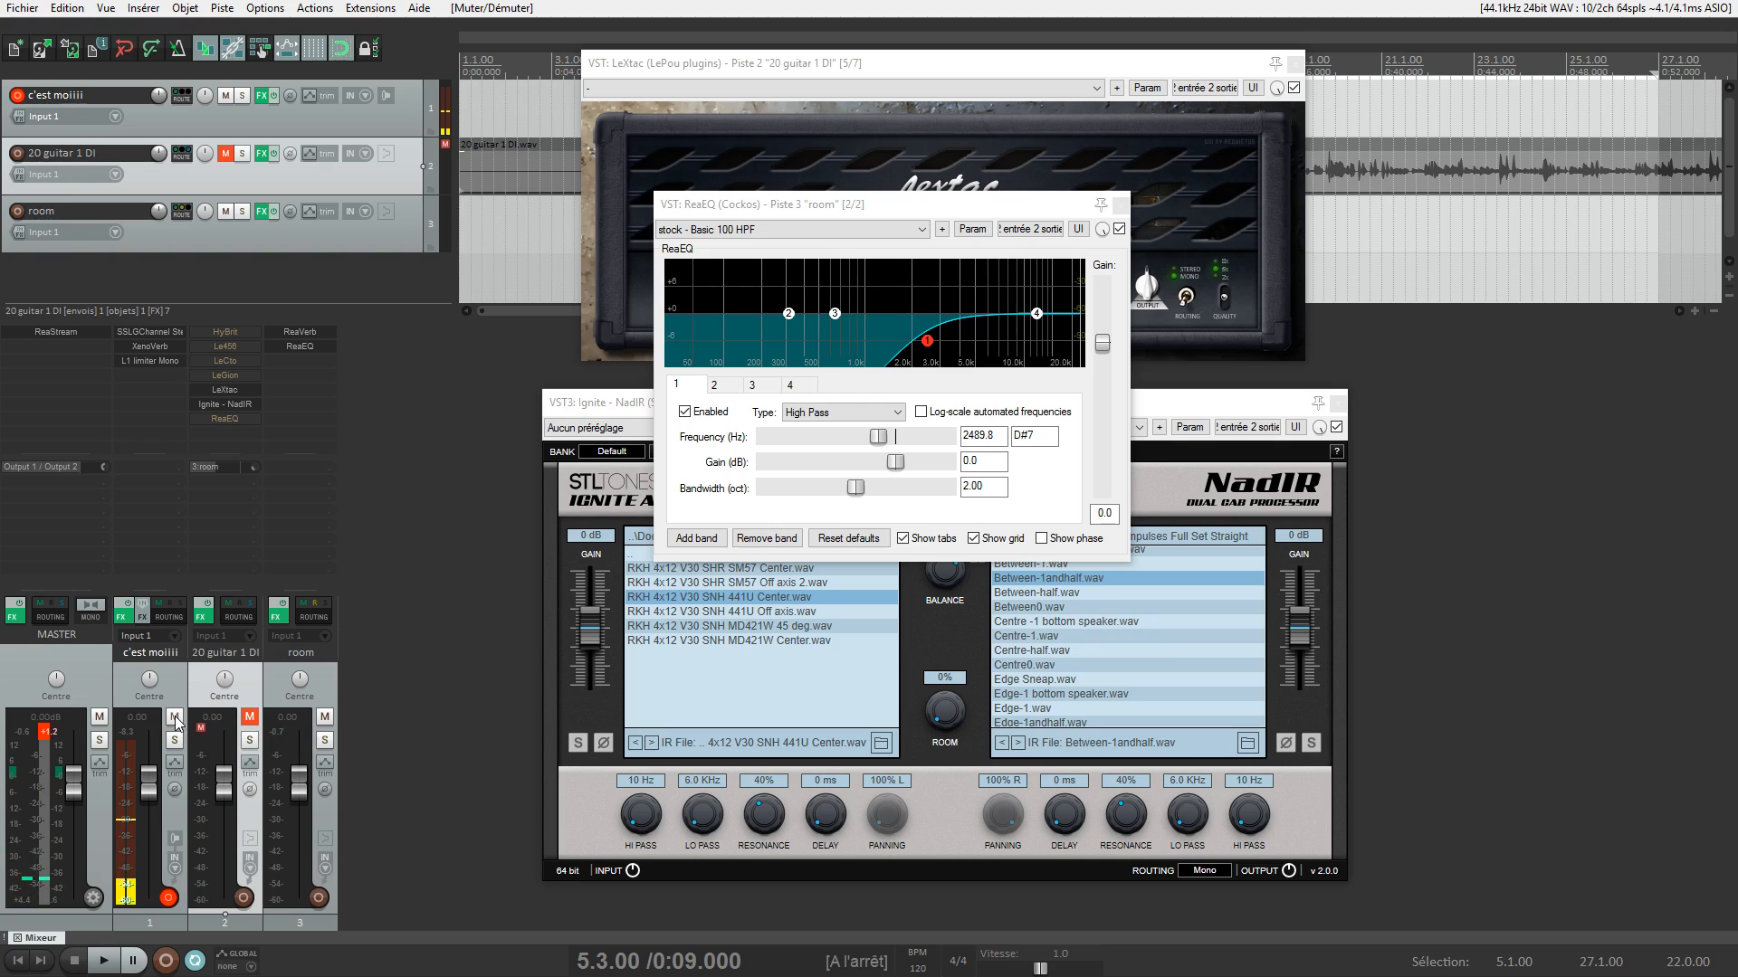
pyautogui.click(175, 718)
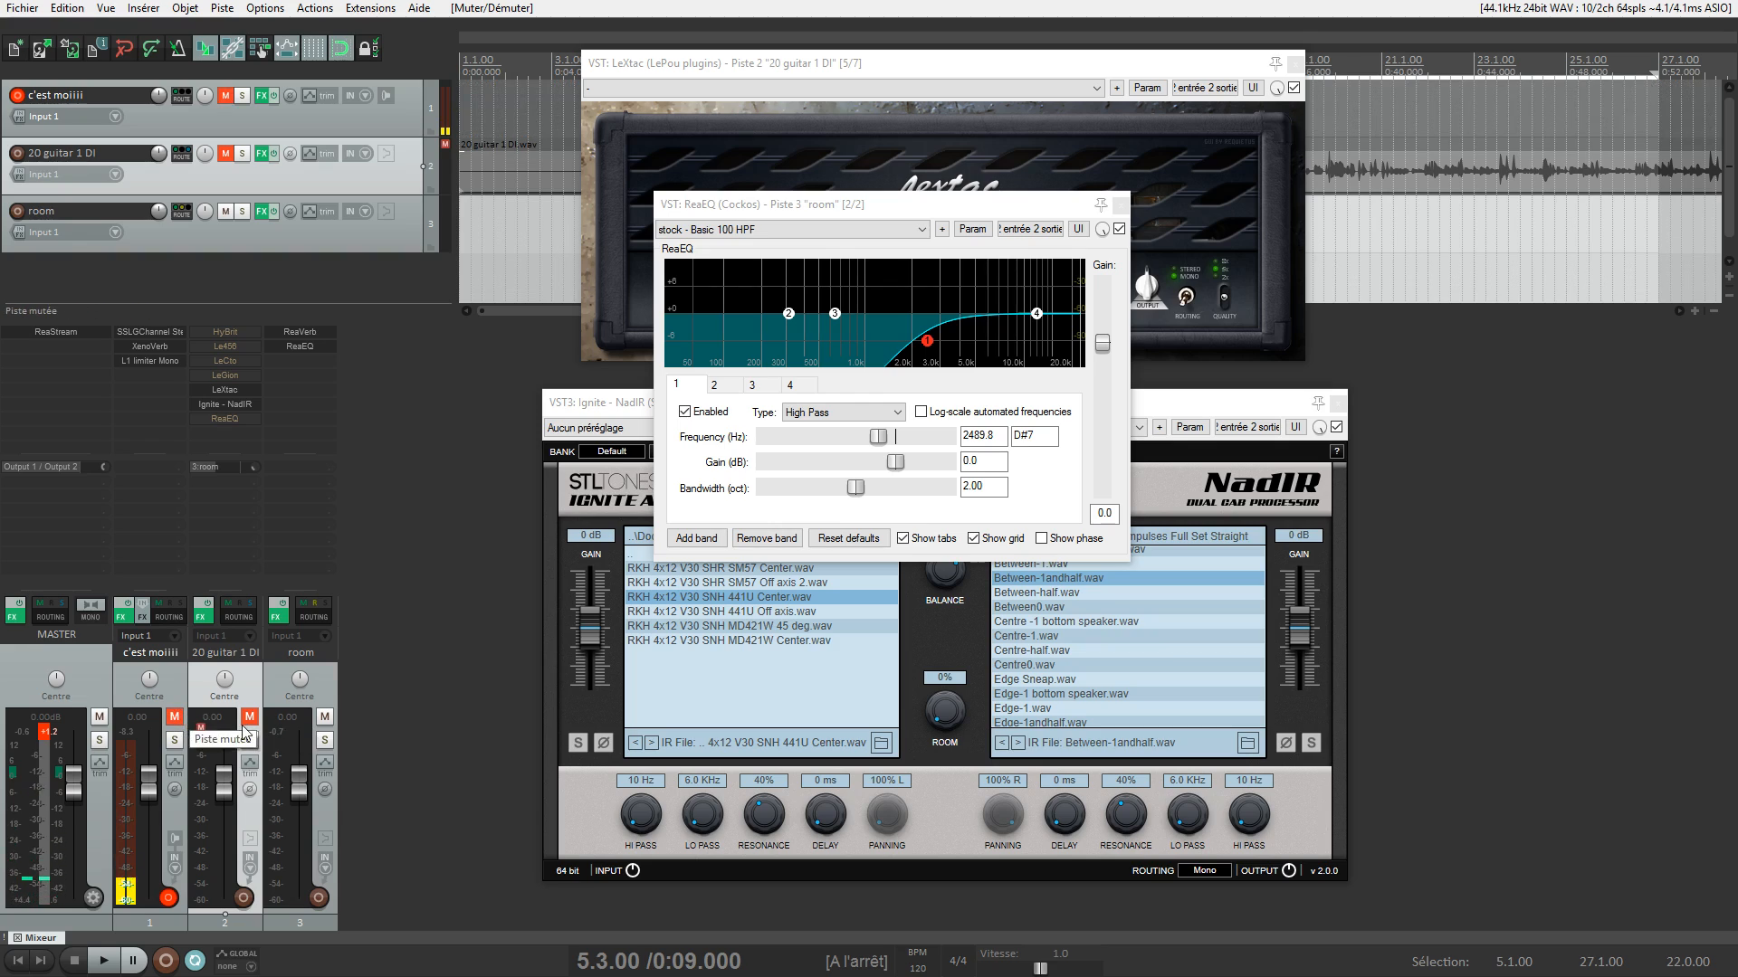
pyautogui.click(175, 718)
pyautogui.press('space')
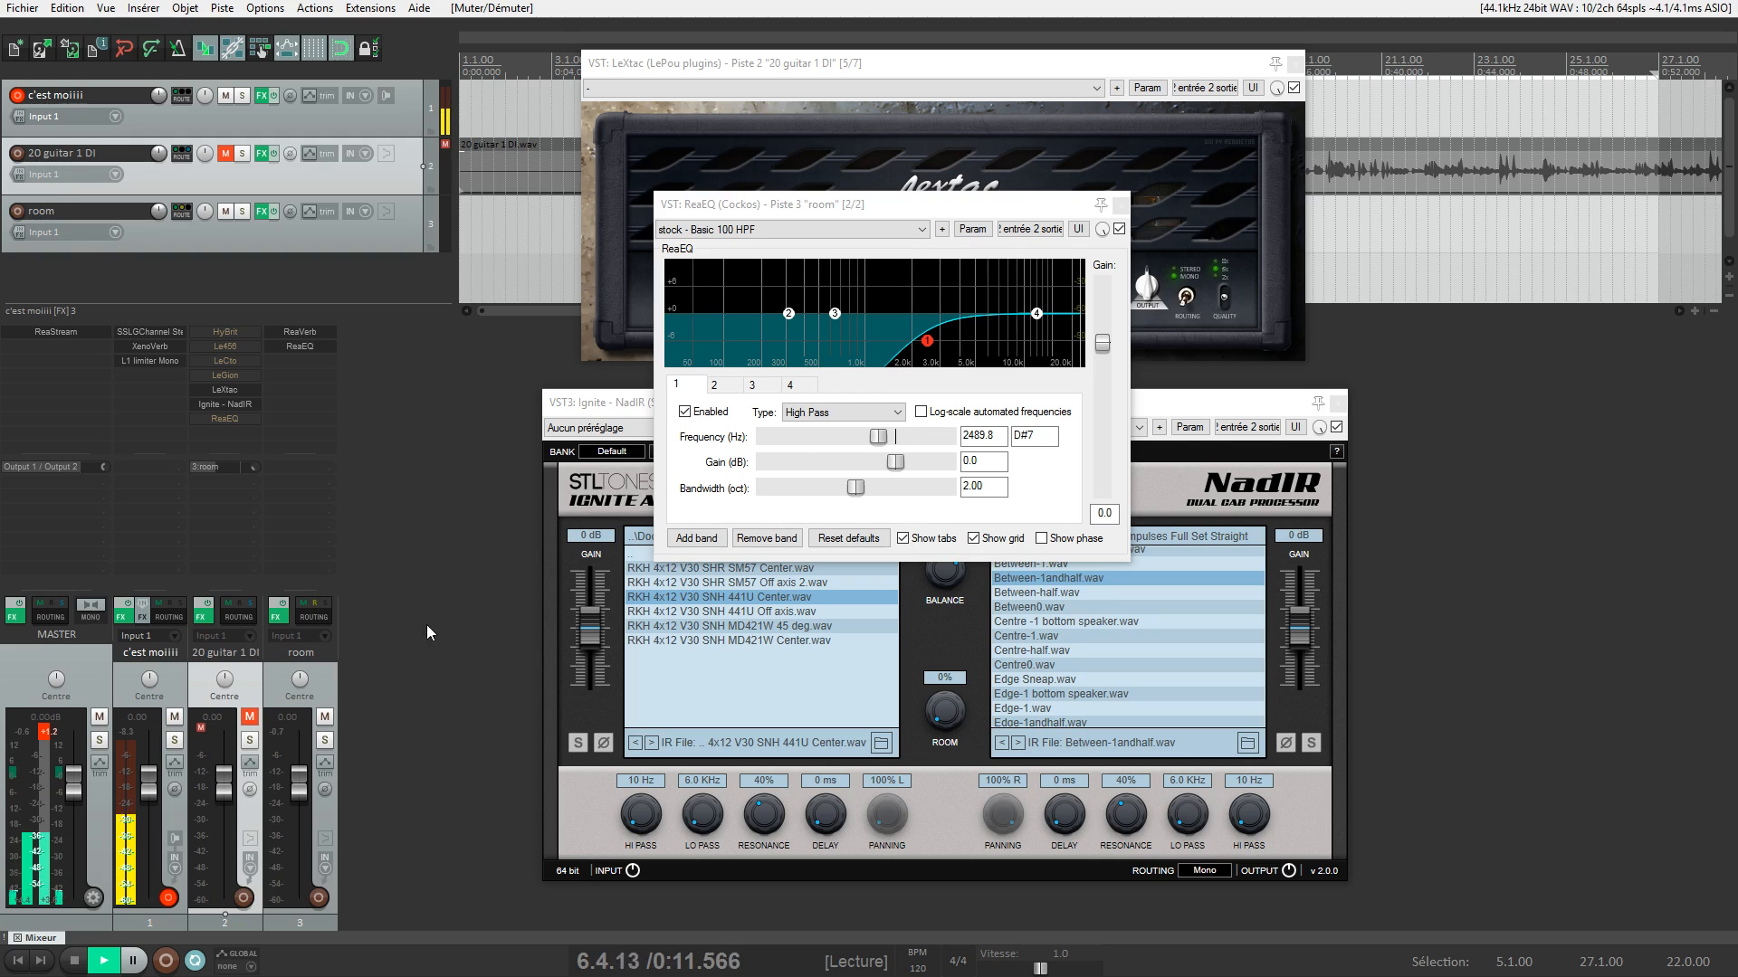
pyautogui.click(249, 717)
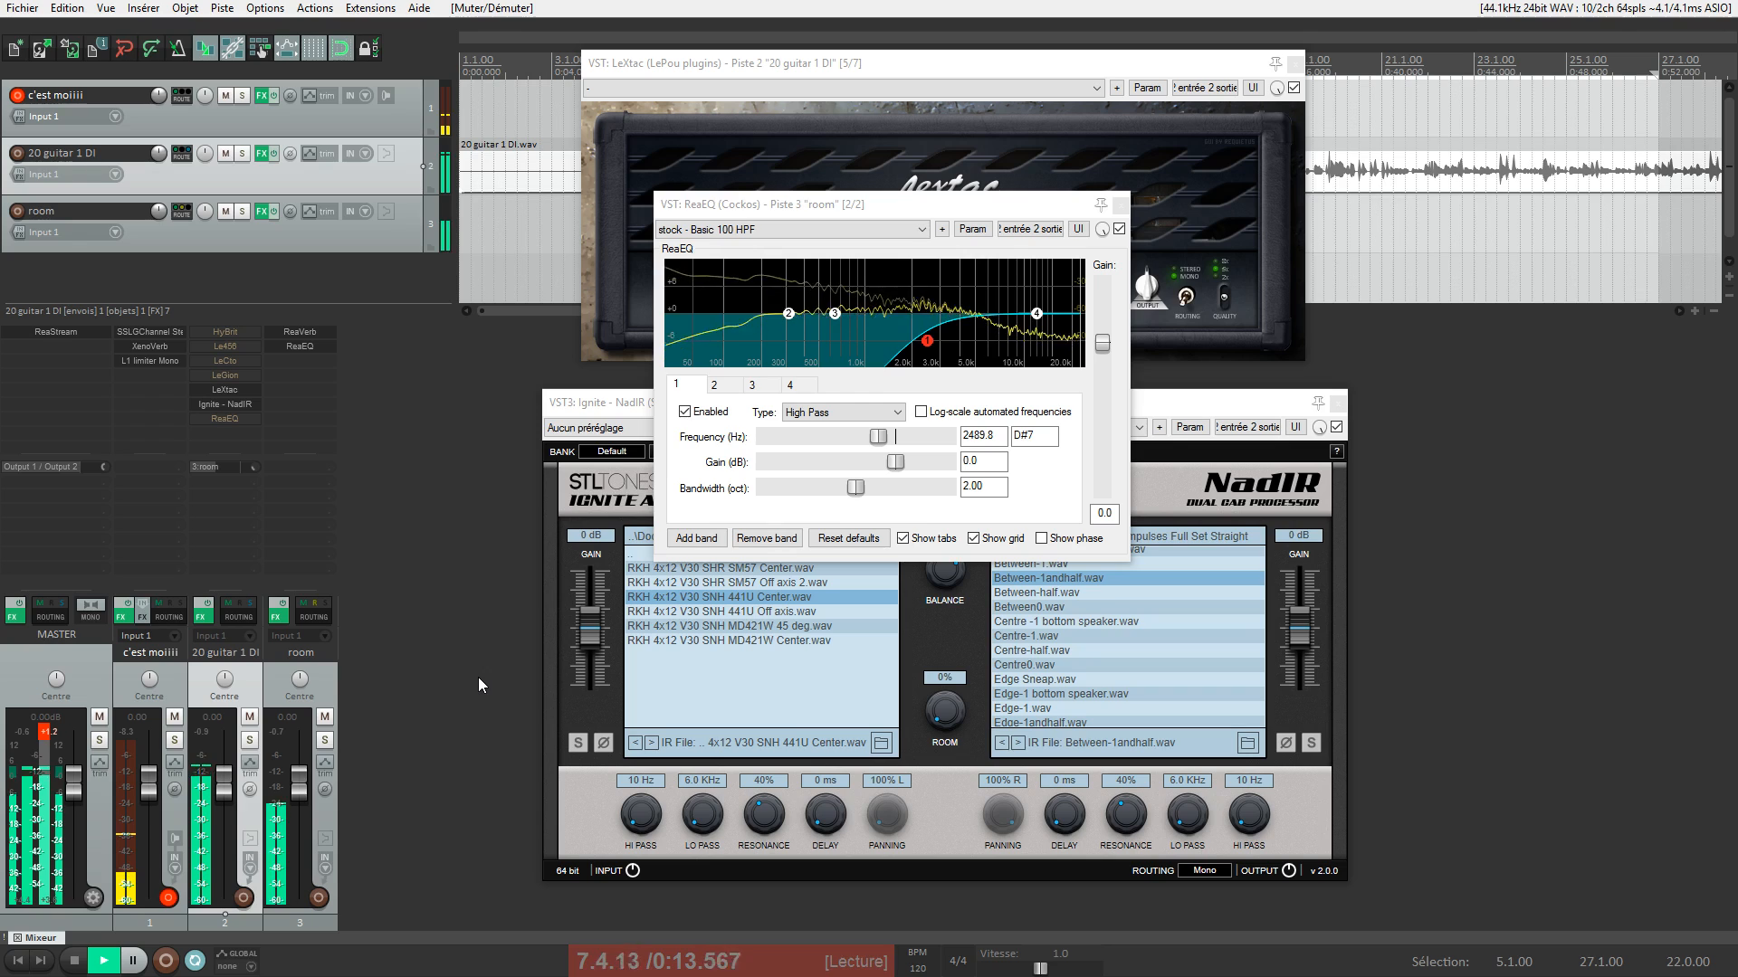
pyautogui.press('space')
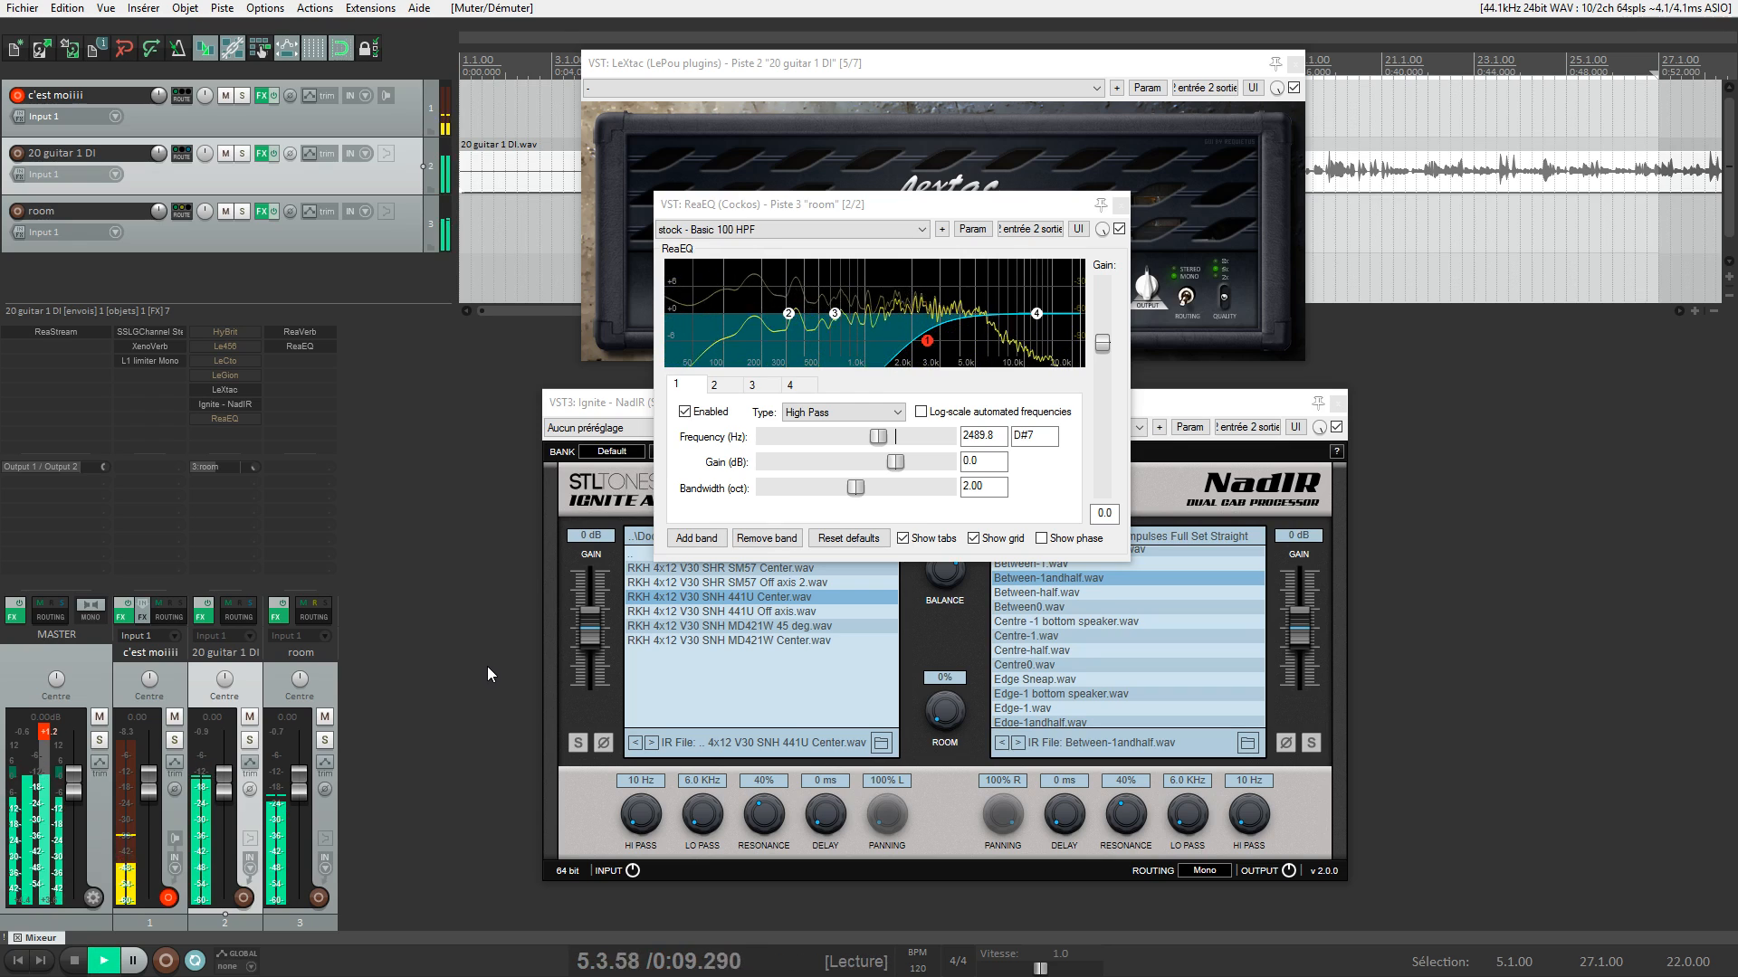
pyautogui.press('space')
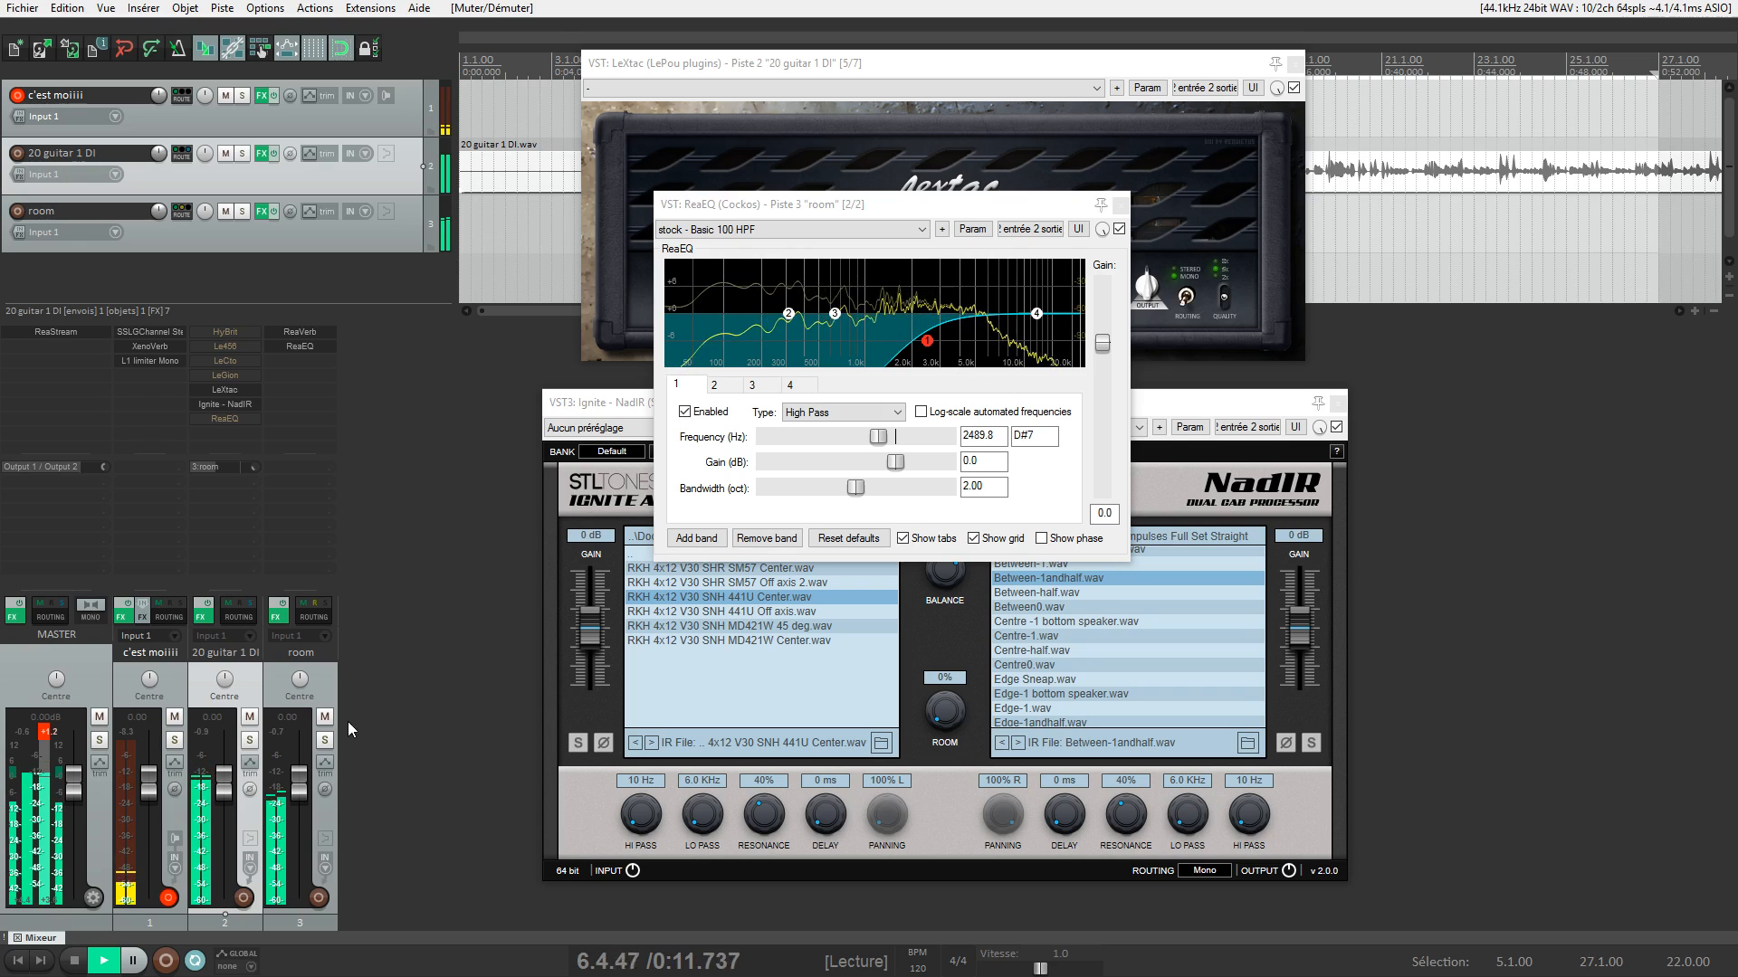
# With the room track soloed during playback, set its high-pass band to about 3451 Hz with a bandwidth of 1.66 octaves
pyautogui.click(325, 740)
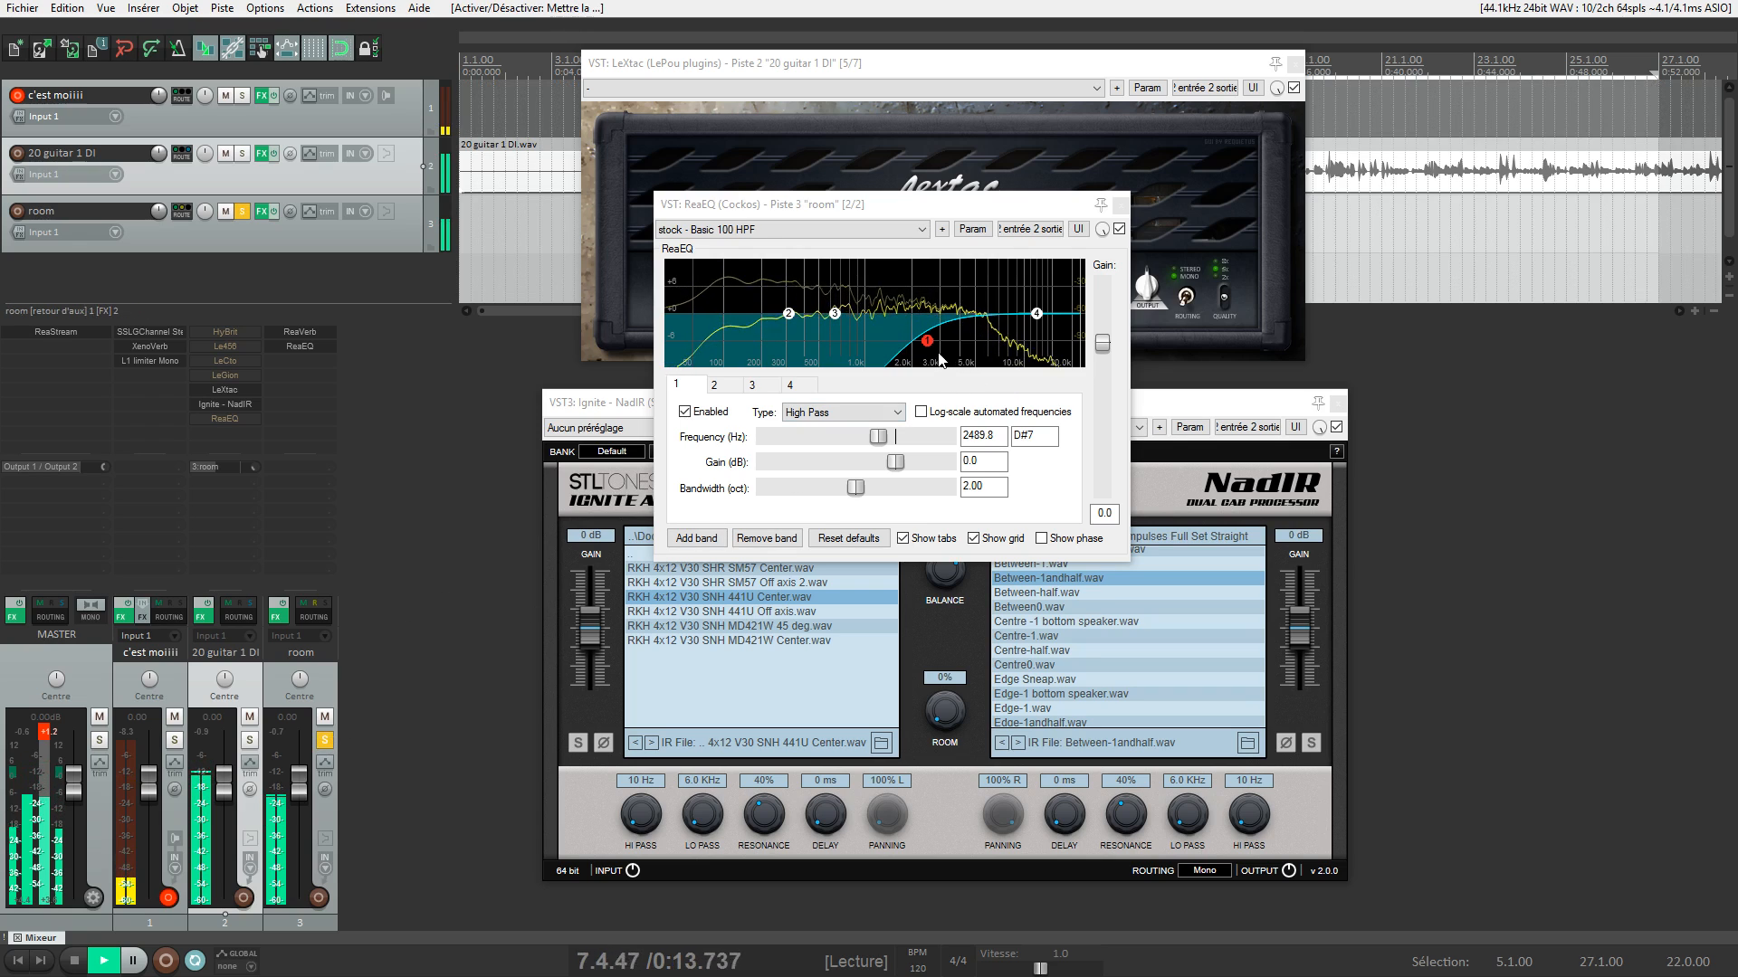
pyautogui.moveTo(927, 340)
pyautogui.mouseDown()
pyautogui.moveTo(976, 343)
pyautogui.moveTo(949, 342)
pyautogui.mouseUp()
pyautogui.moveTo(857, 490); pyautogui.dragTo(839, 478)
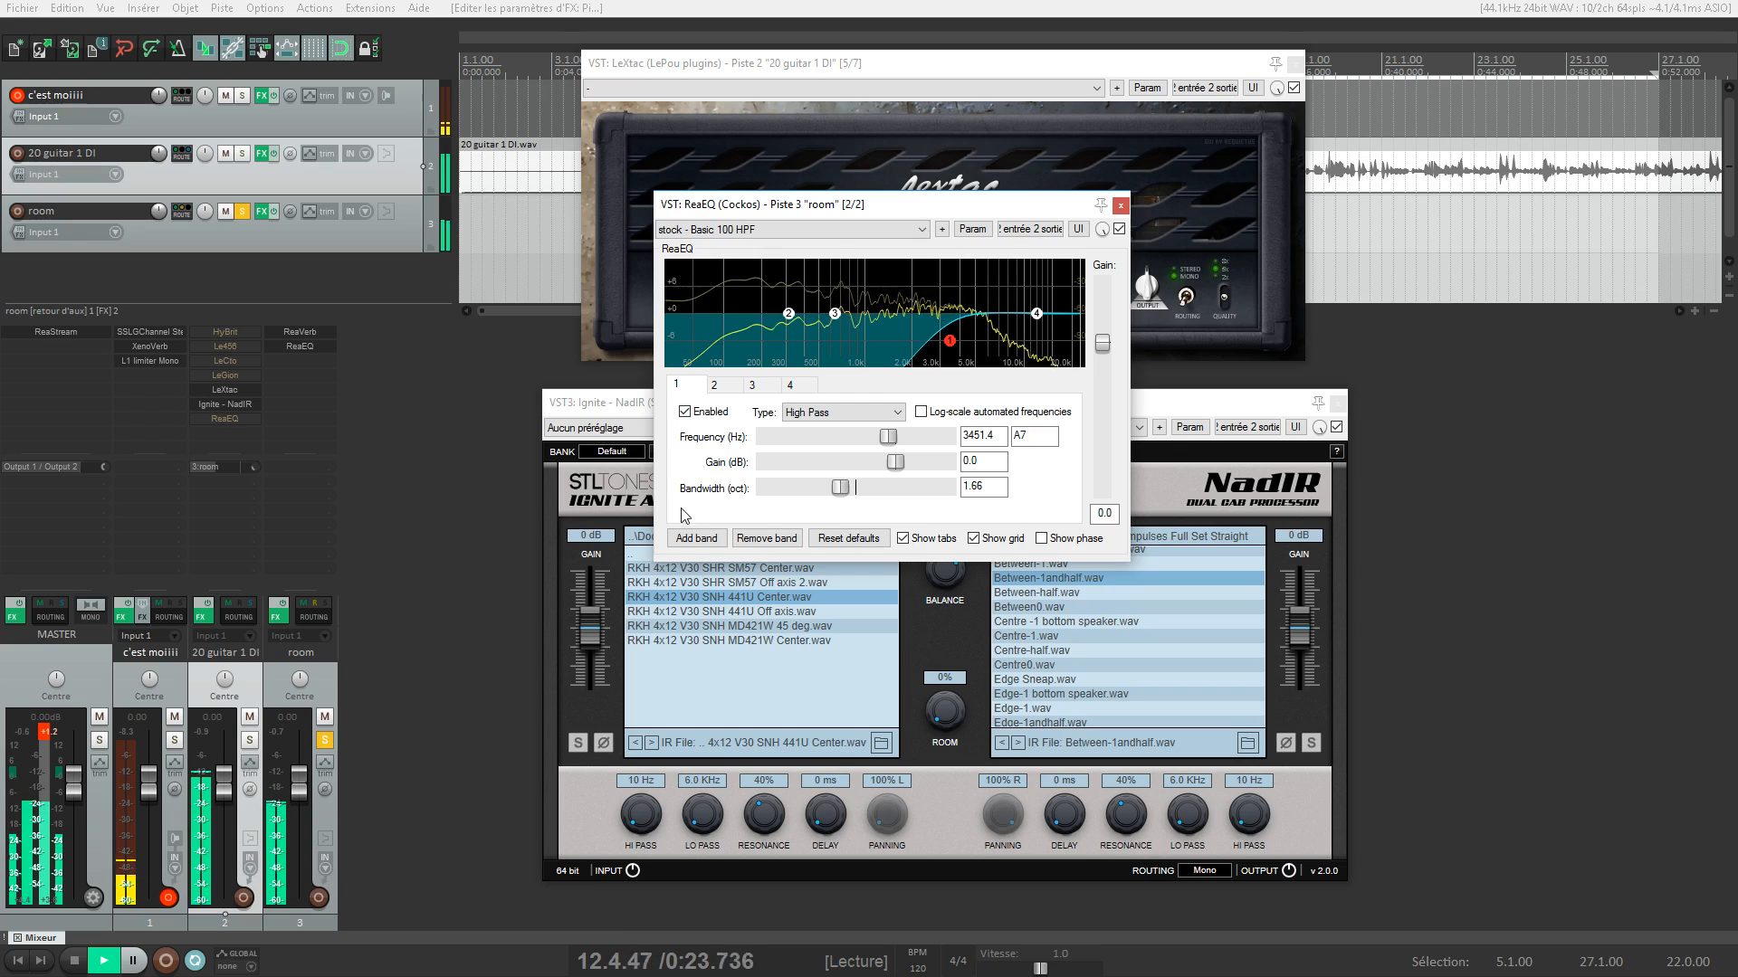
pyautogui.press('space')
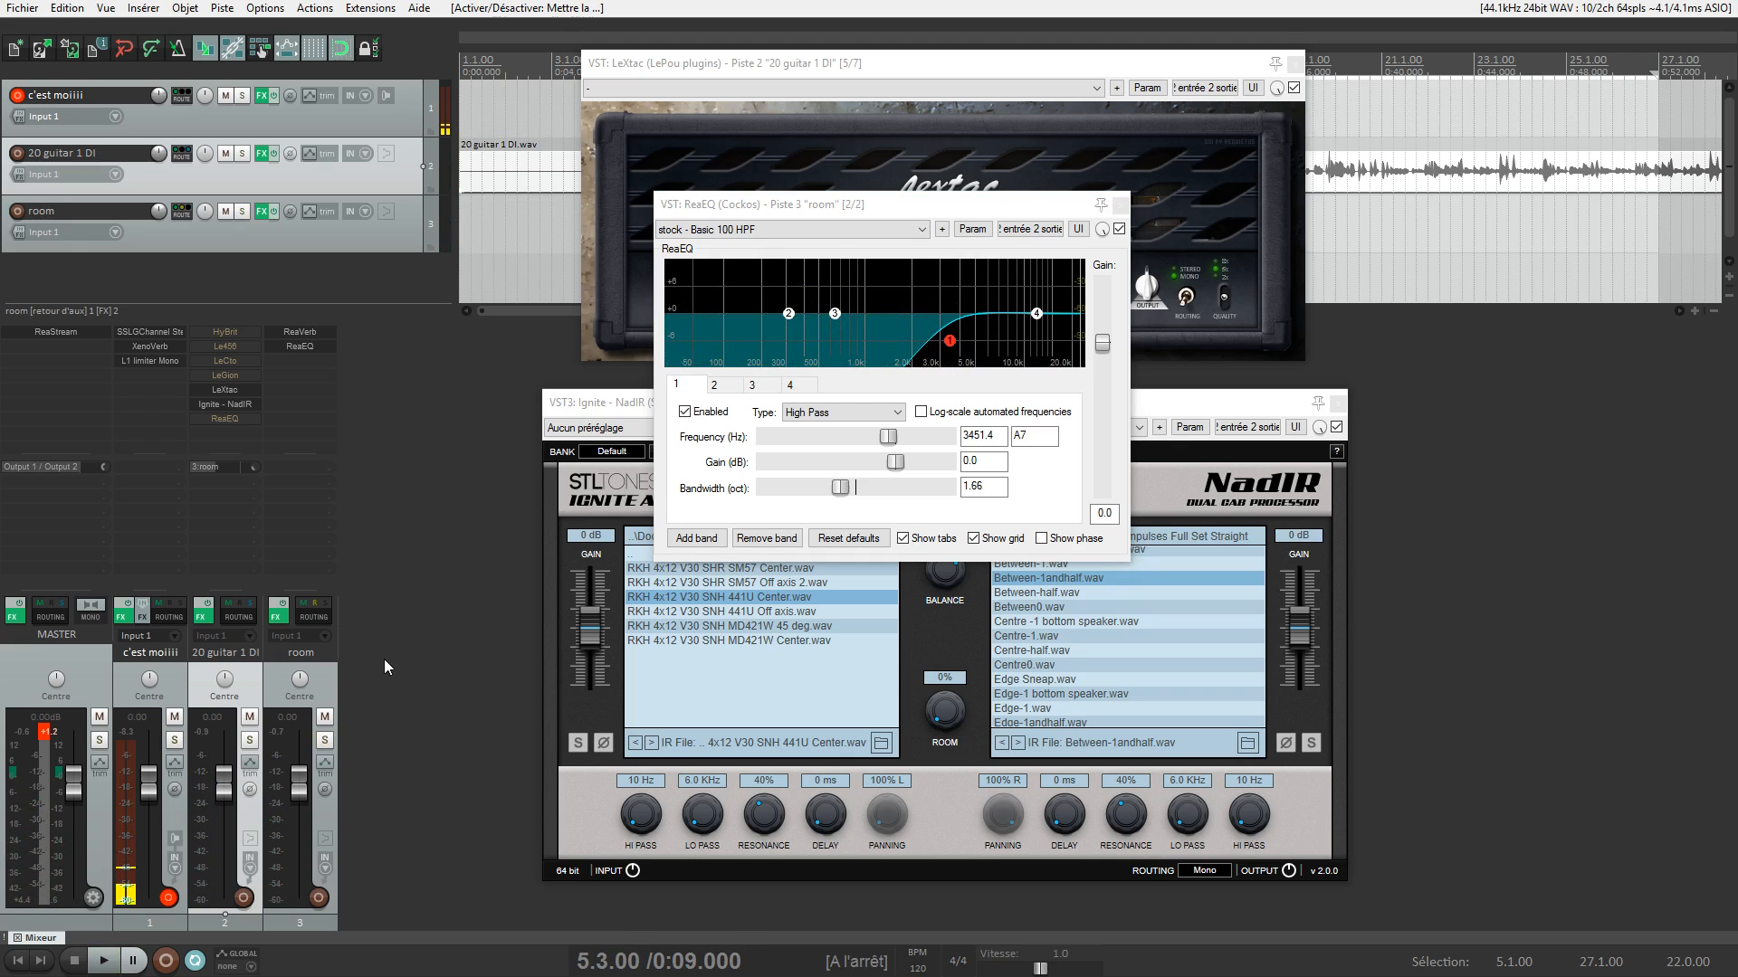
# During playback, lower the guitar's send to the room to -32.1 dB and set the room EQ's high-pass to about 2393 Hz
pyautogui.press('space')
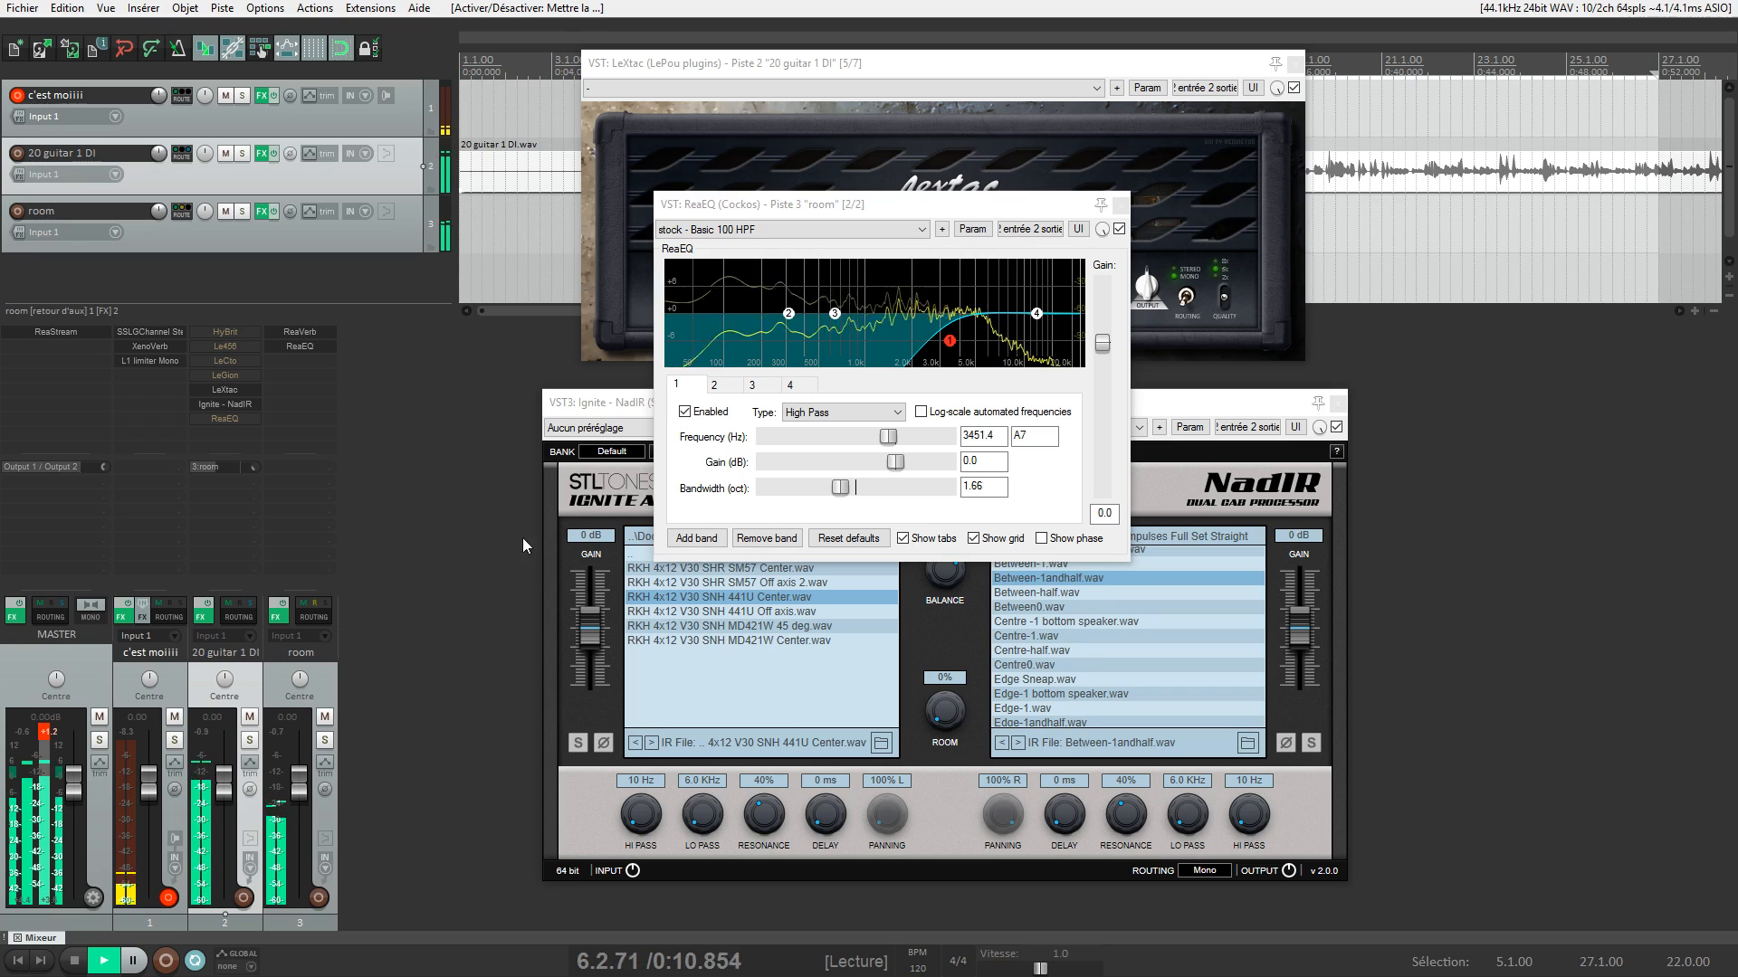
pyautogui.moveTo(256, 469); pyautogui.dragTo(244, 469)
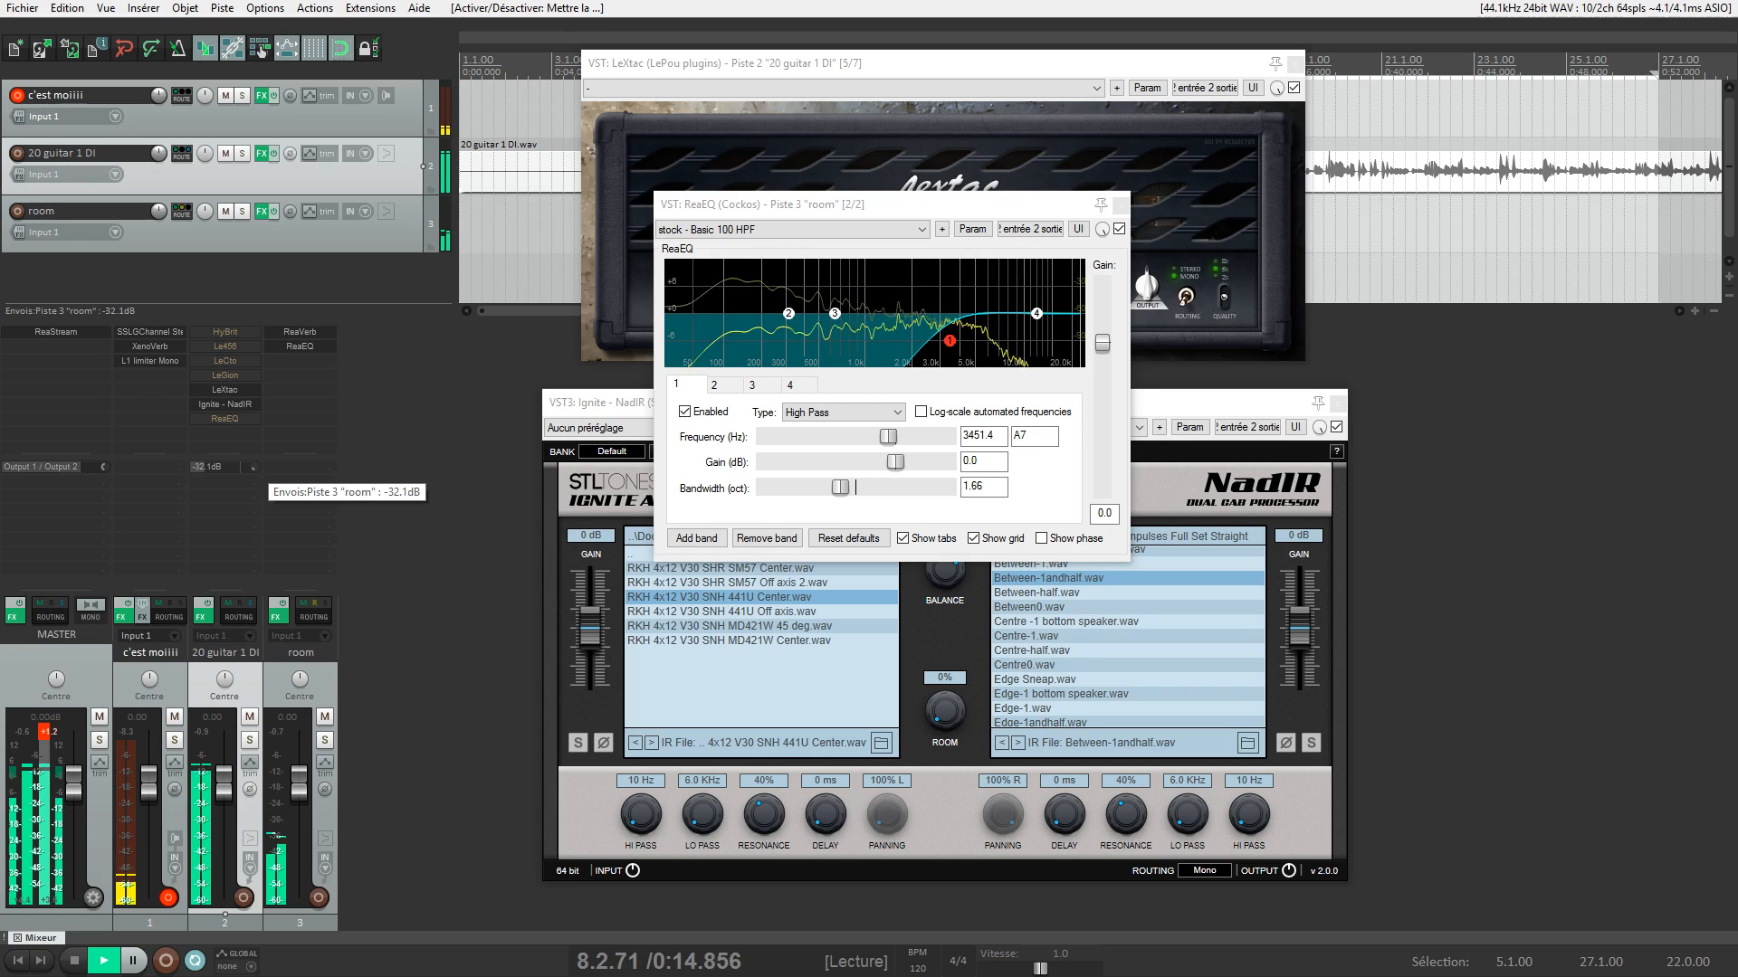
pyautogui.moveTo(949, 340); pyautogui.dragTo(923, 344)
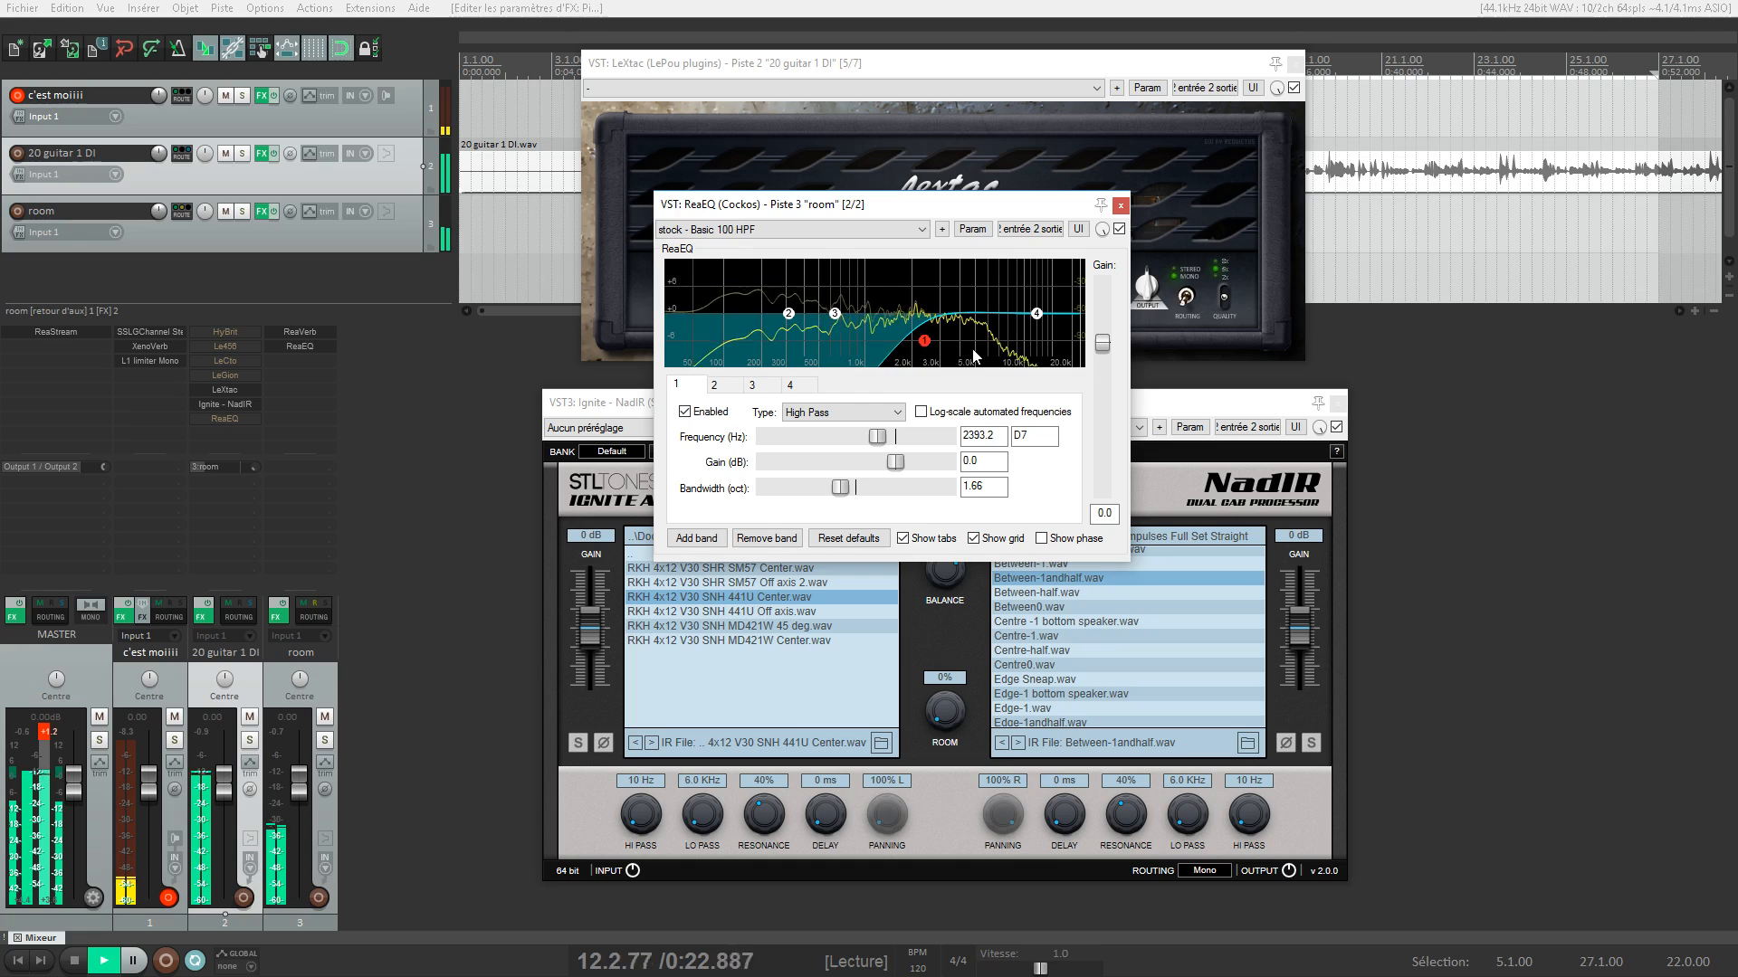
pyautogui.press('space')
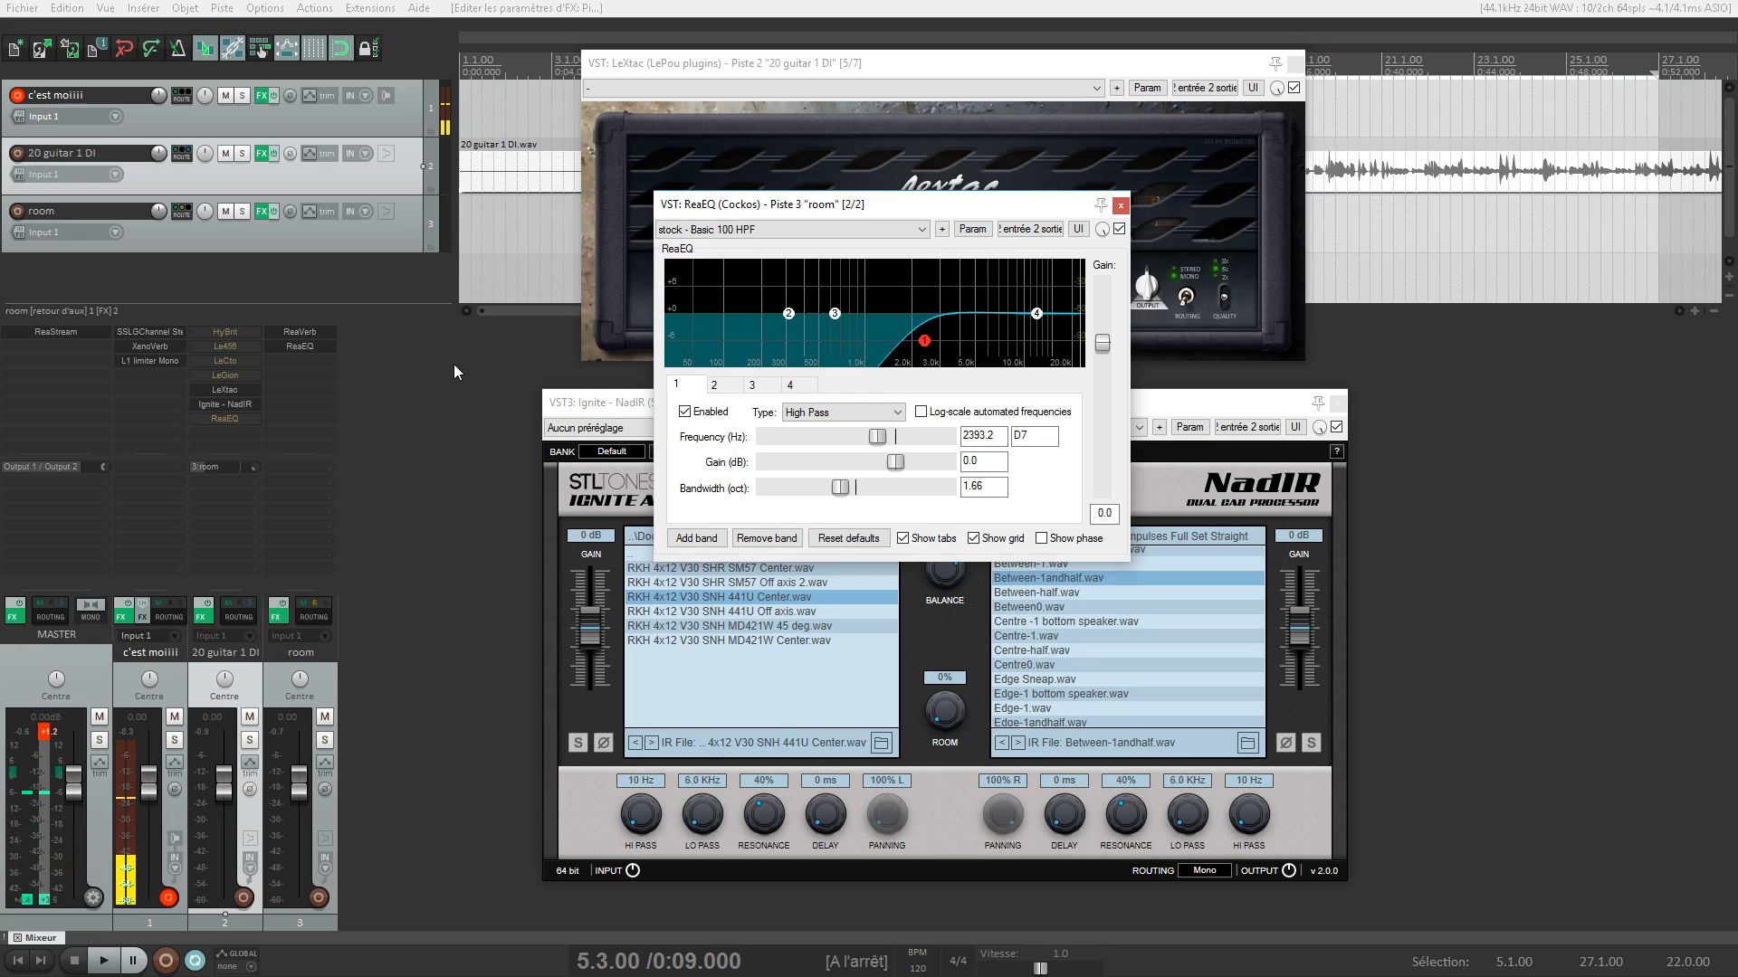
# Open the guitar track's ReaEQ, arrange it side by side with the room track's EQ window, and take it out of bypass
pyautogui.moveTo(811, 204); pyautogui.dragTo(1160, 388)
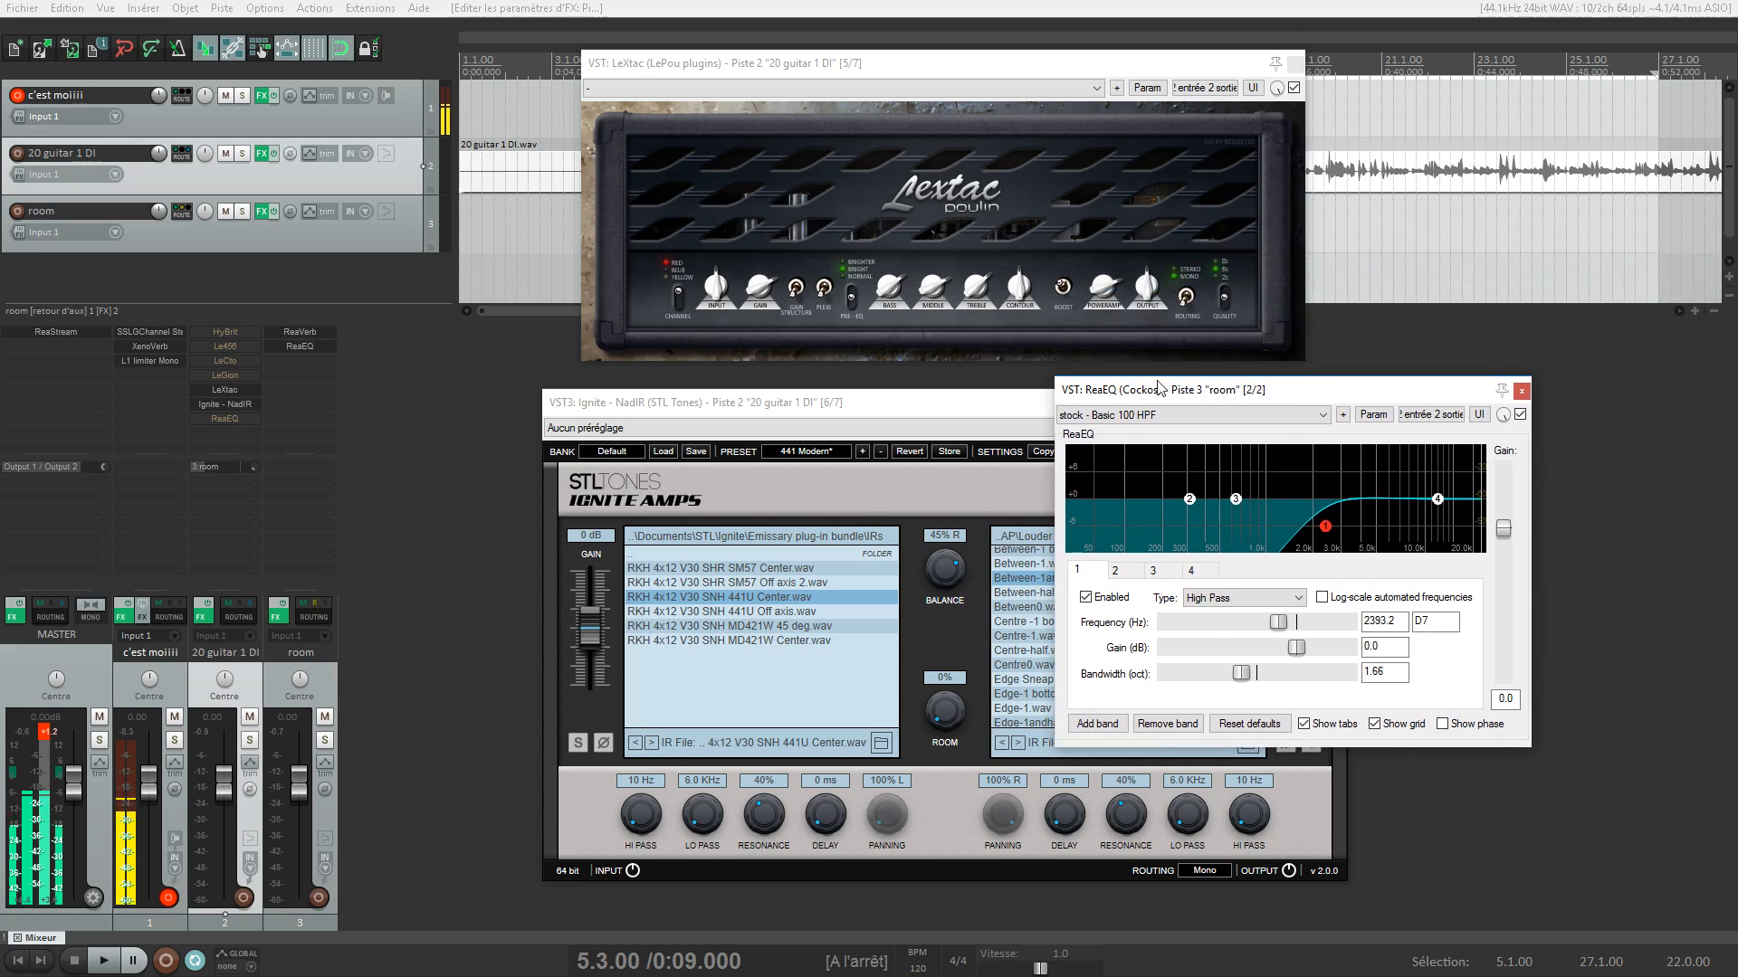
pyautogui.click(244, 424)
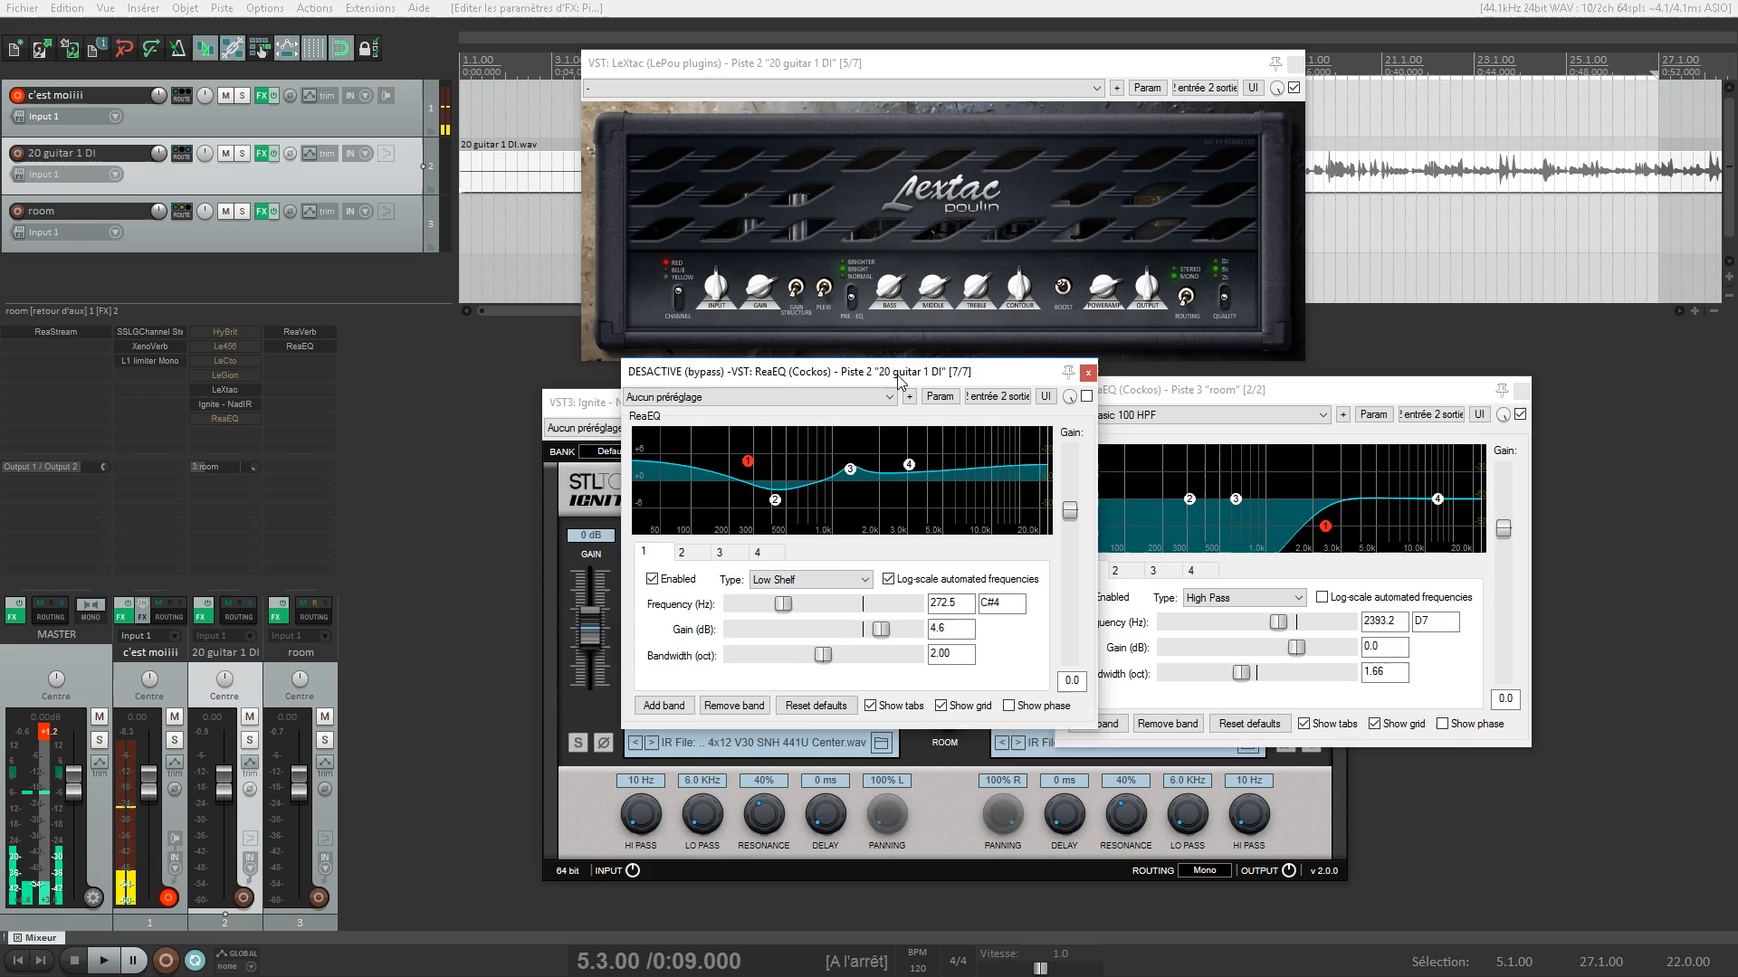
pyautogui.moveTo(899, 380); pyautogui.dragTo(754, 392)
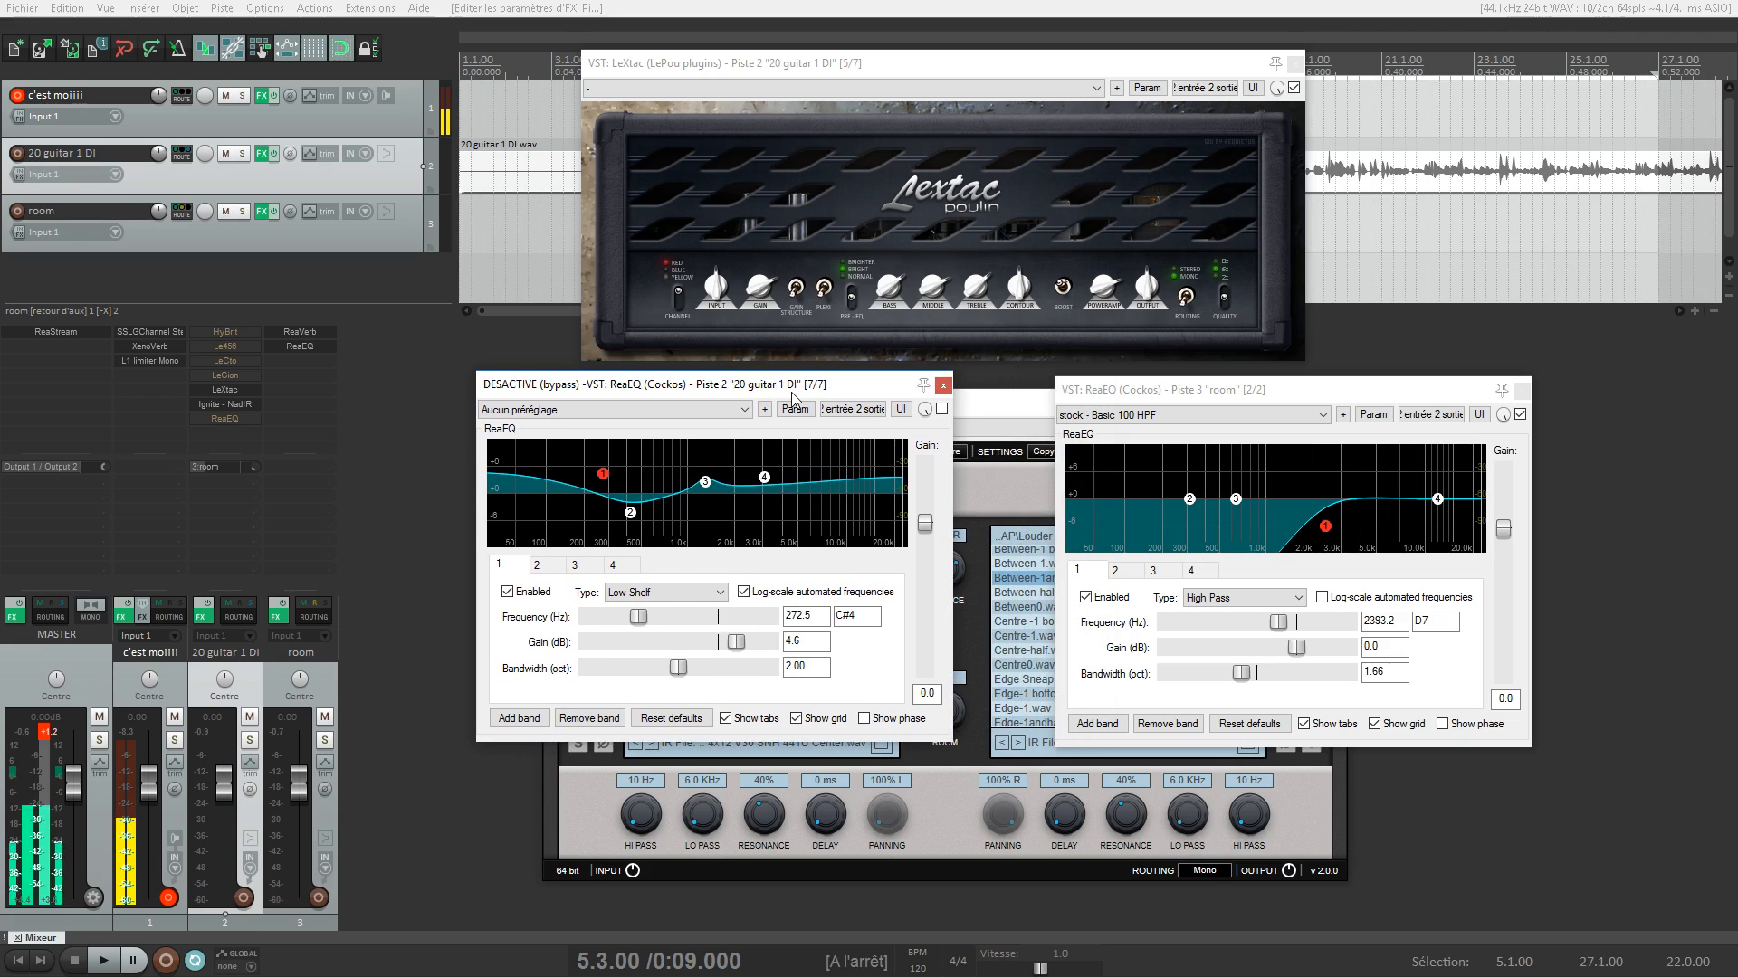
pyautogui.click(942, 410)
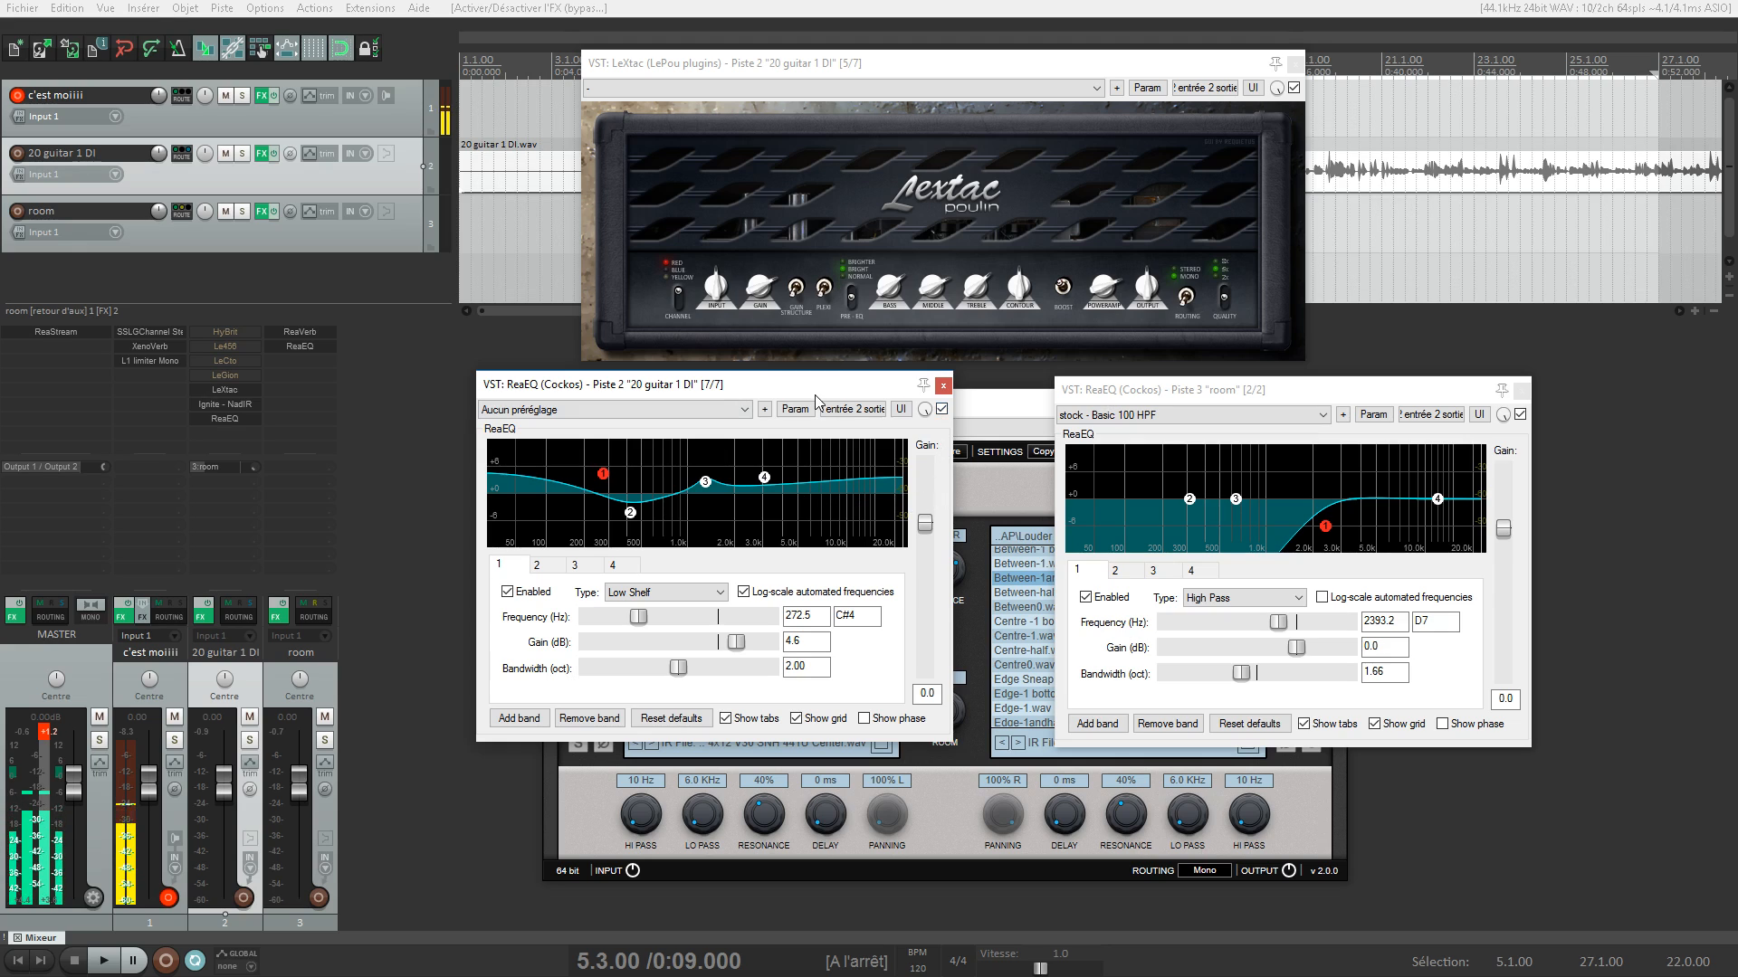
# Play the section and compare the guitar with its ReaEQ bypassed and active, leaving the EQ enabled when playback stops
pyautogui.press('space')
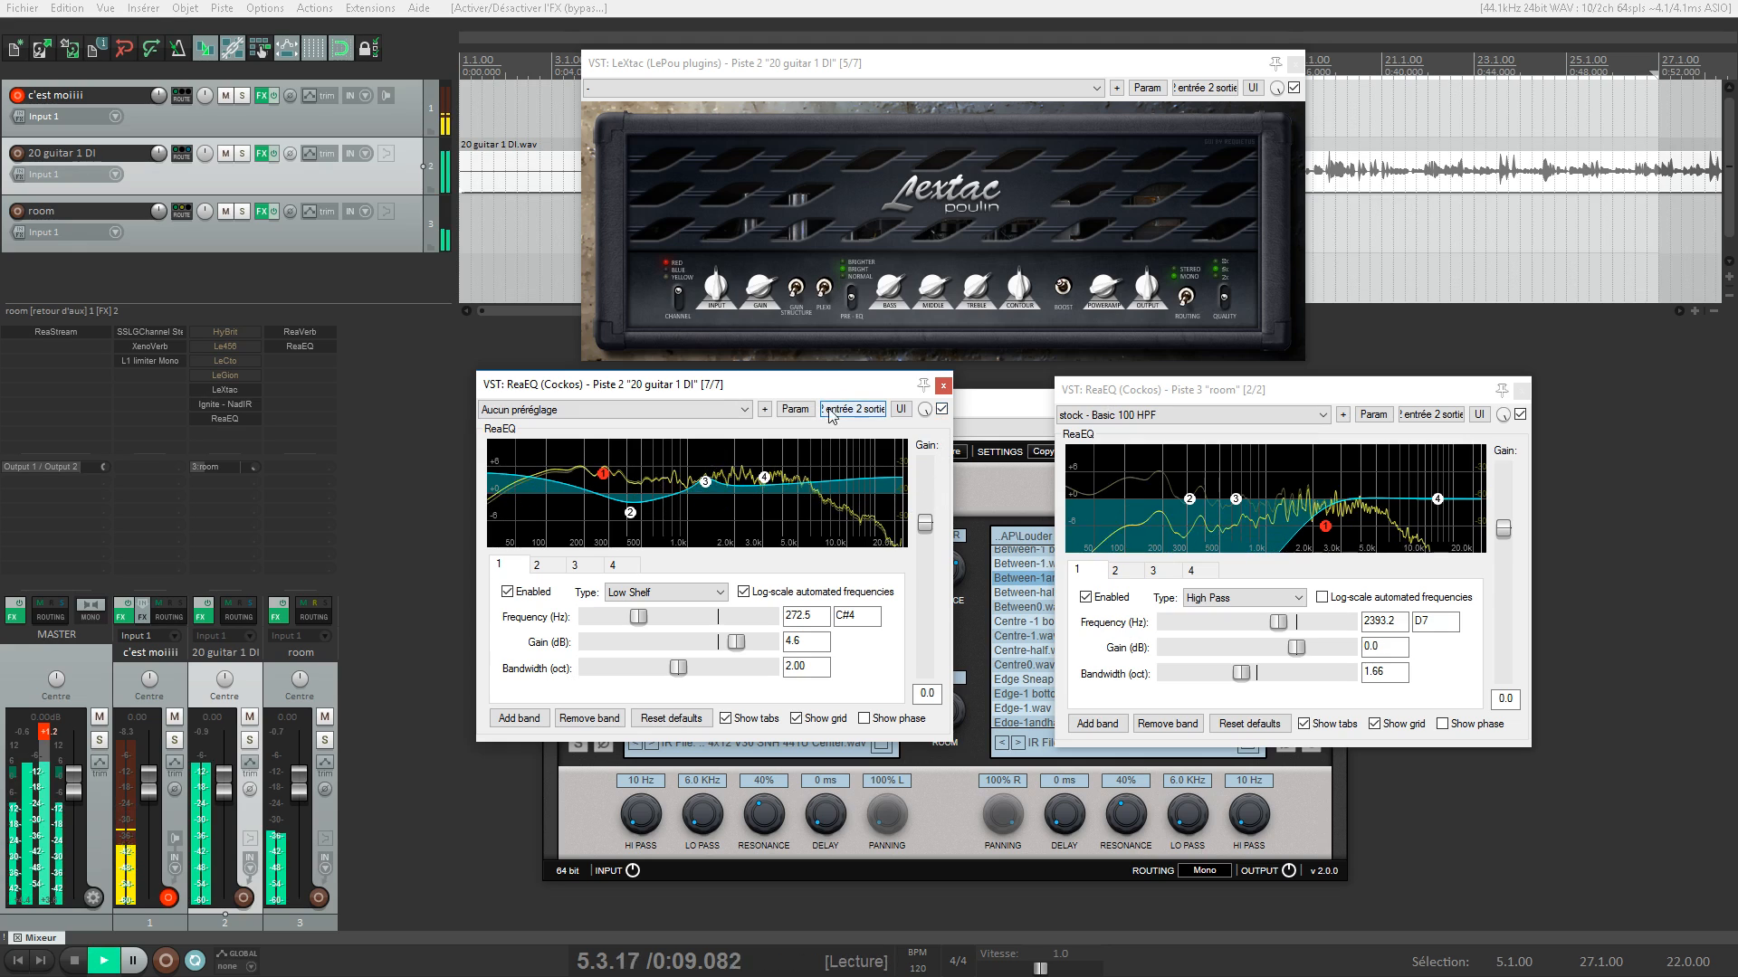
pyautogui.click(942, 410)
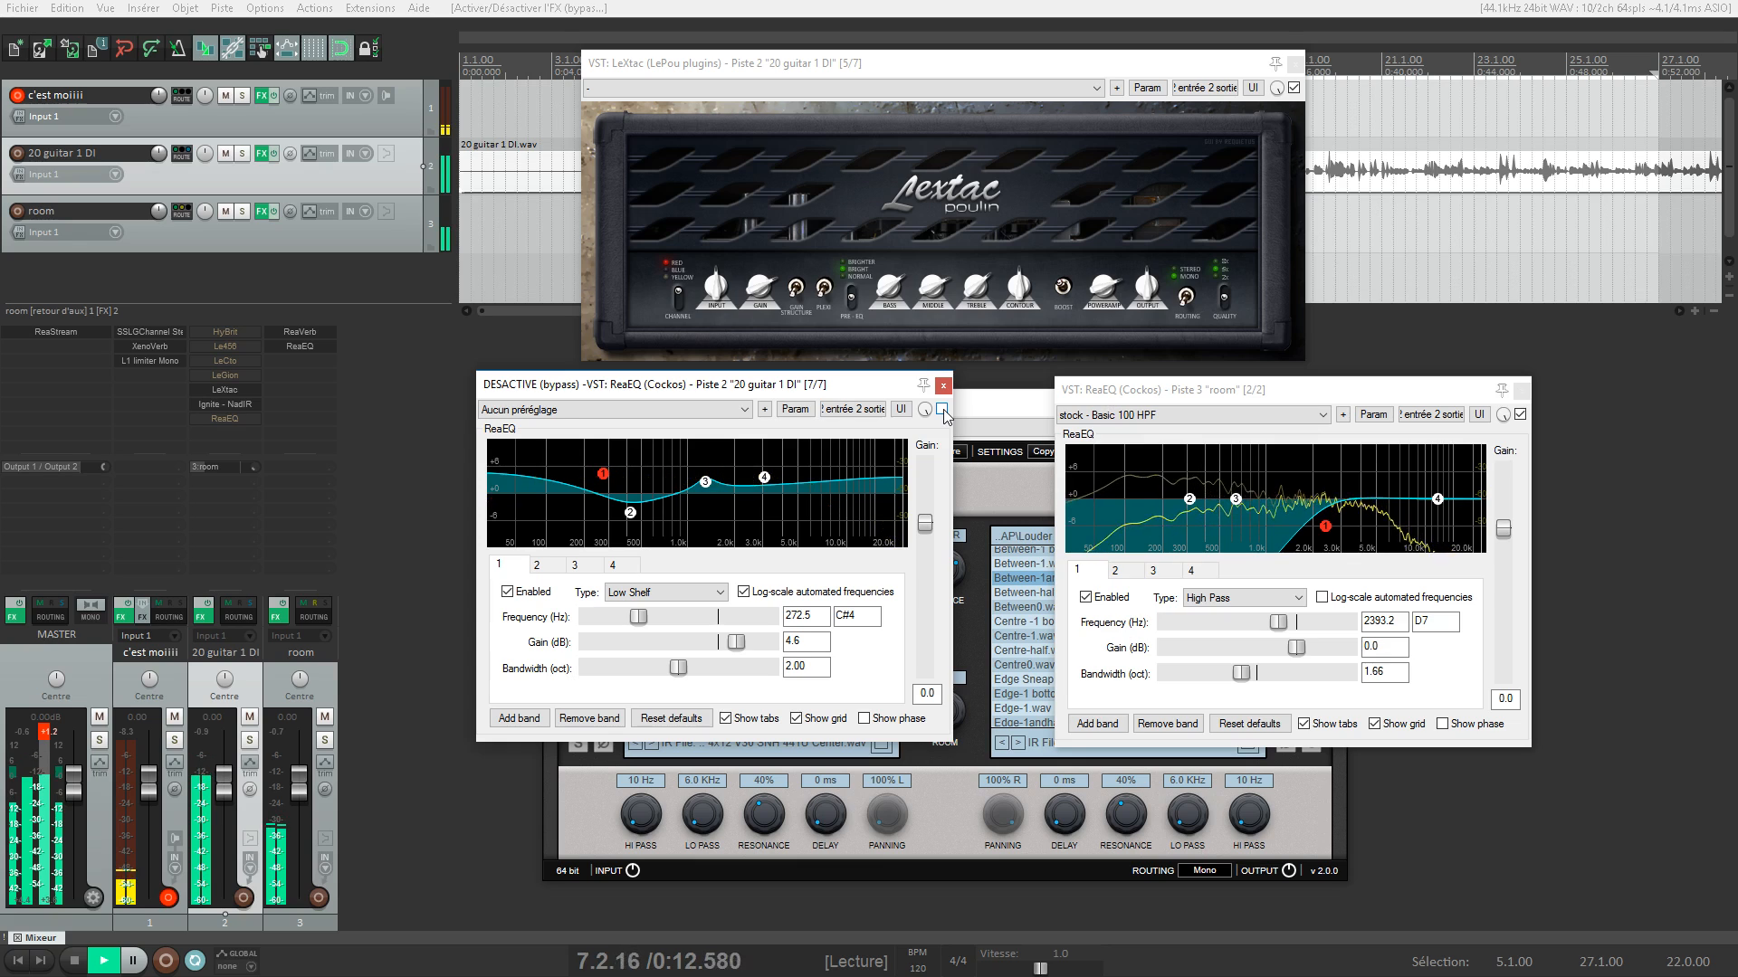
pyautogui.click(942, 410)
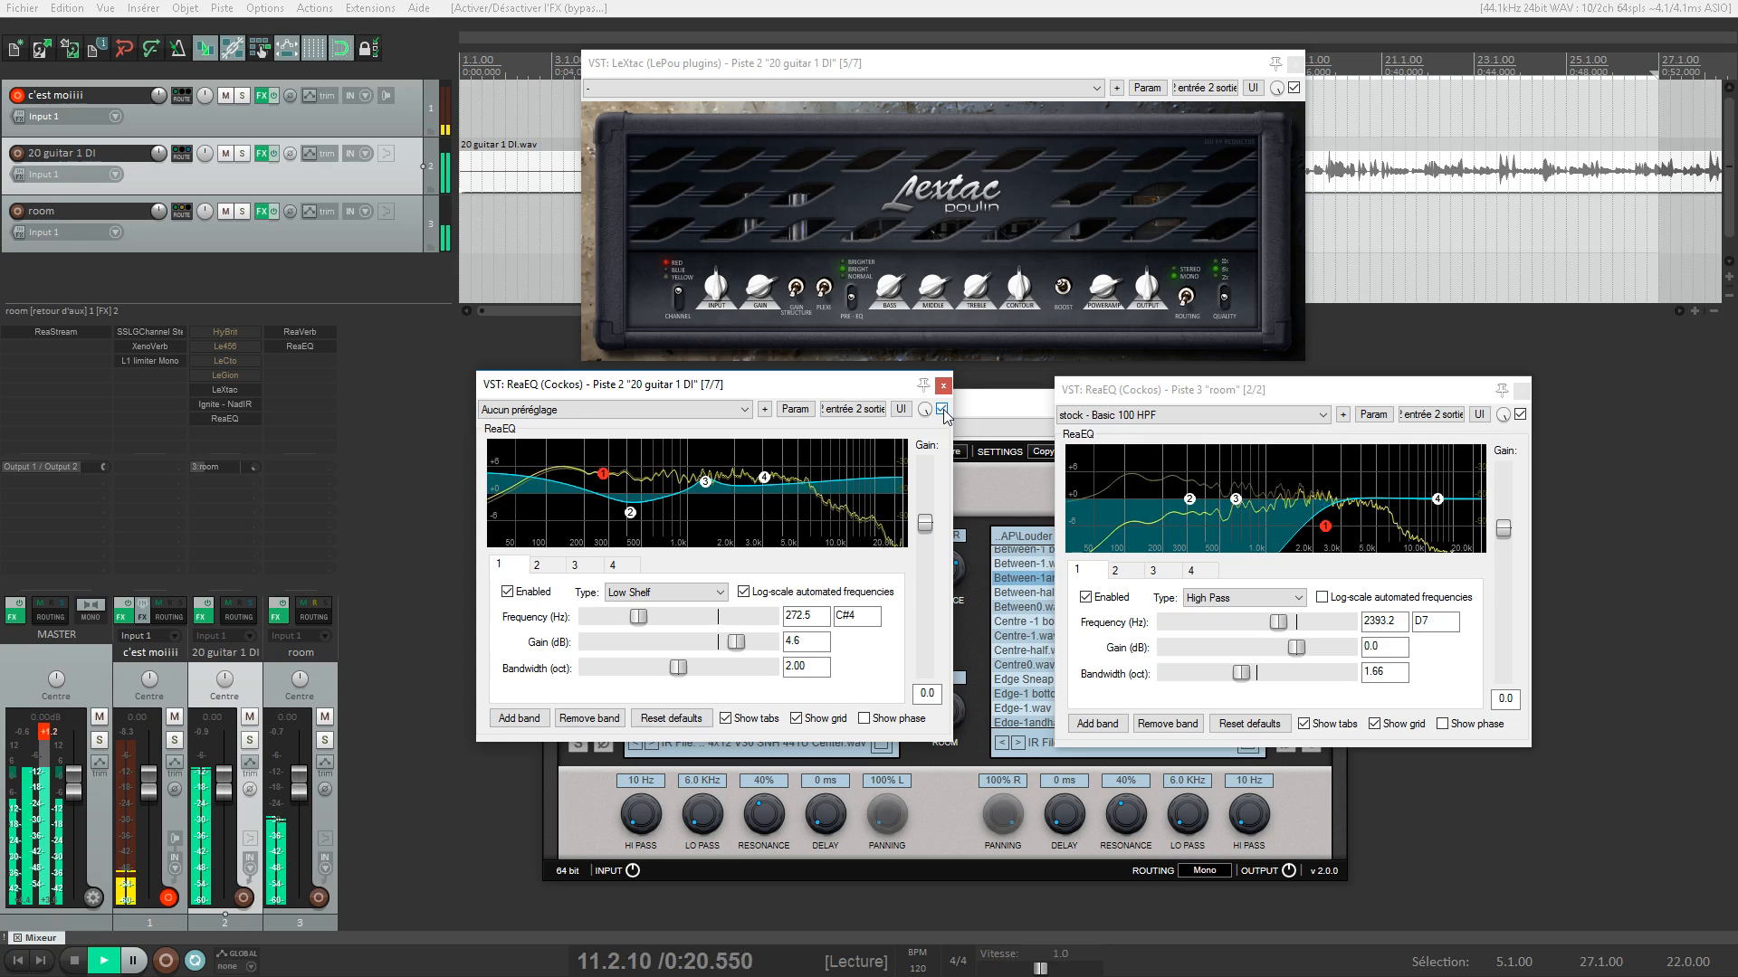
pyautogui.press('space')
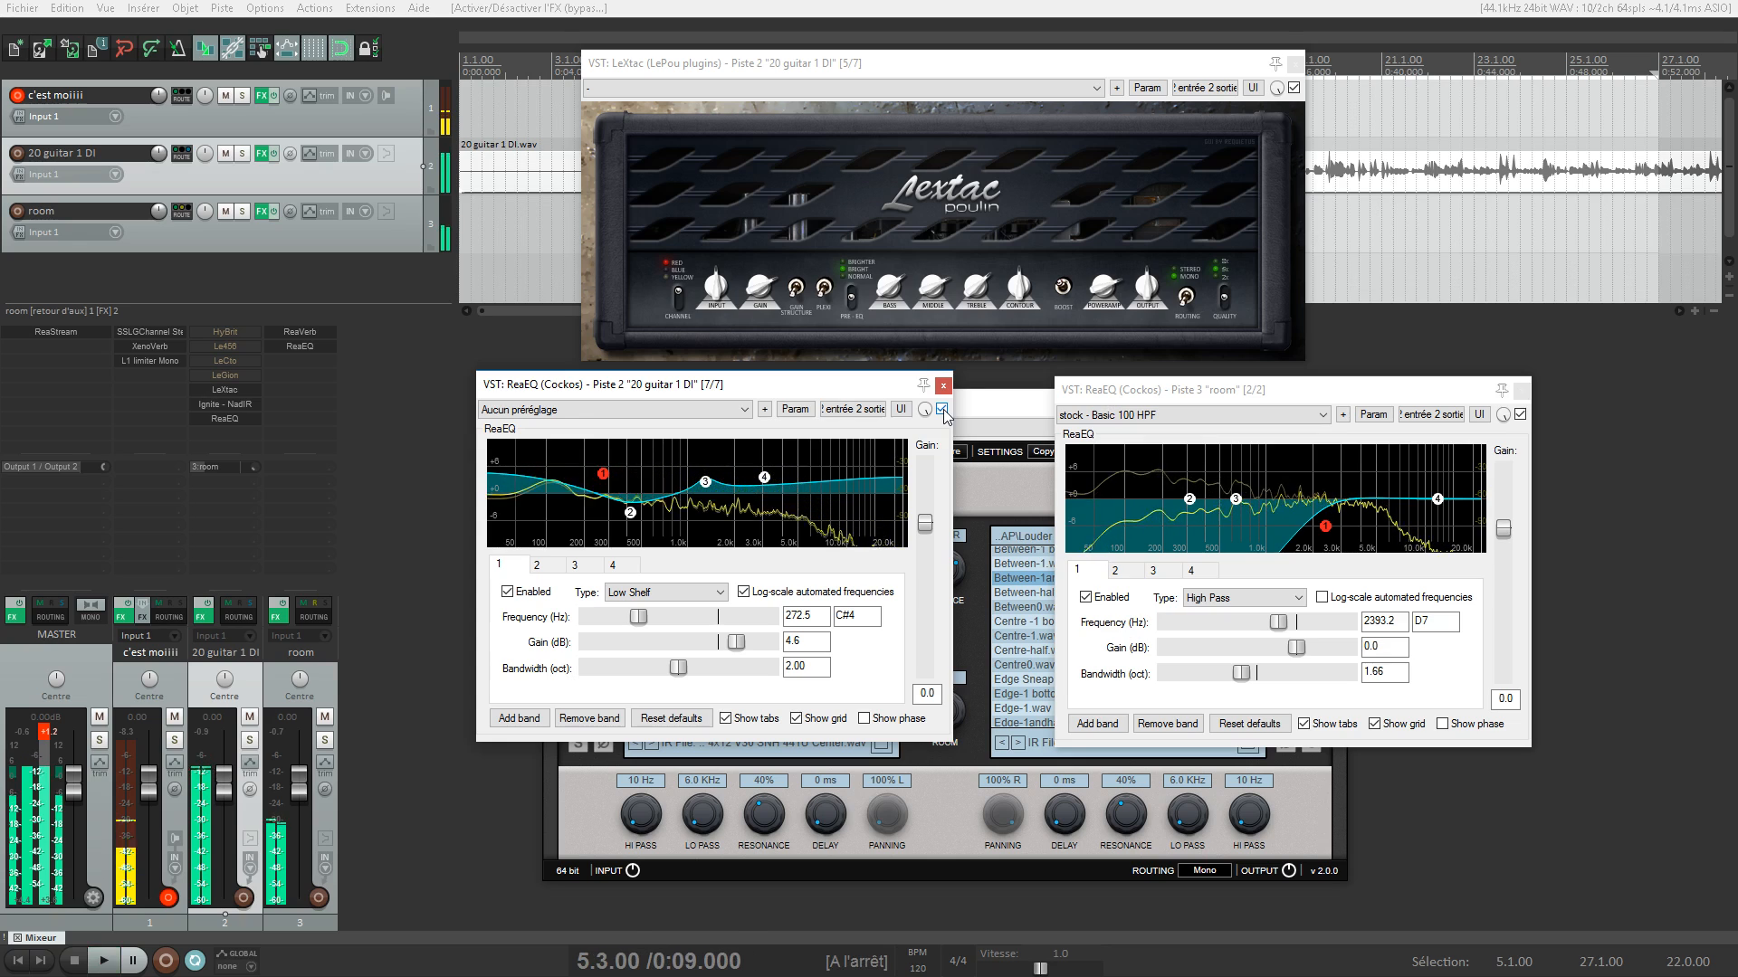